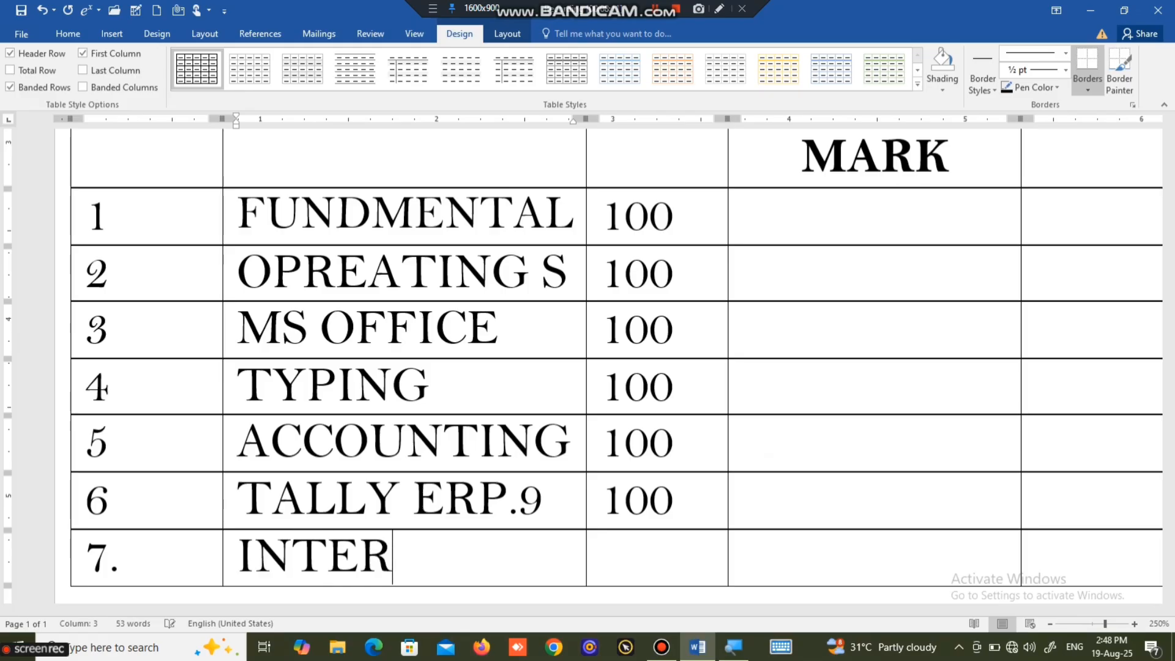
- Complete row 7 of the marks table with the subject INTERNET and 100 maximum marks
key(Right)
key(Right)
text(1)
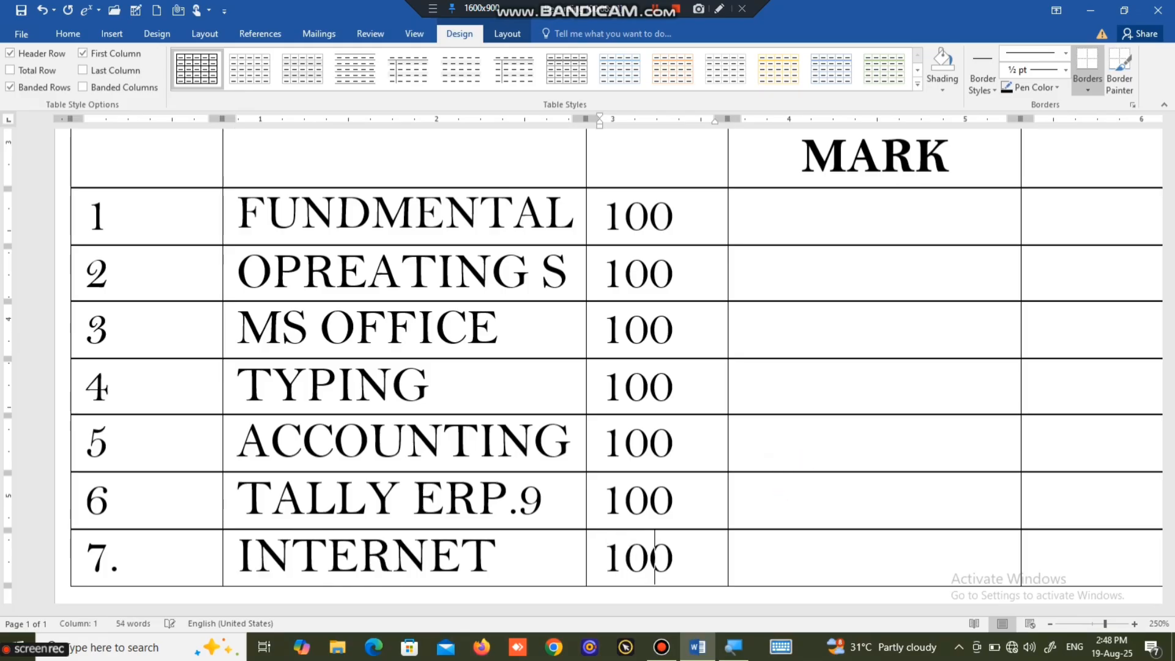
text(00)
- Add a table row numbered 8 with the subject PRACTCAL and 100 maximum marks
key(Tab)
key(Tab)
key(Tab)
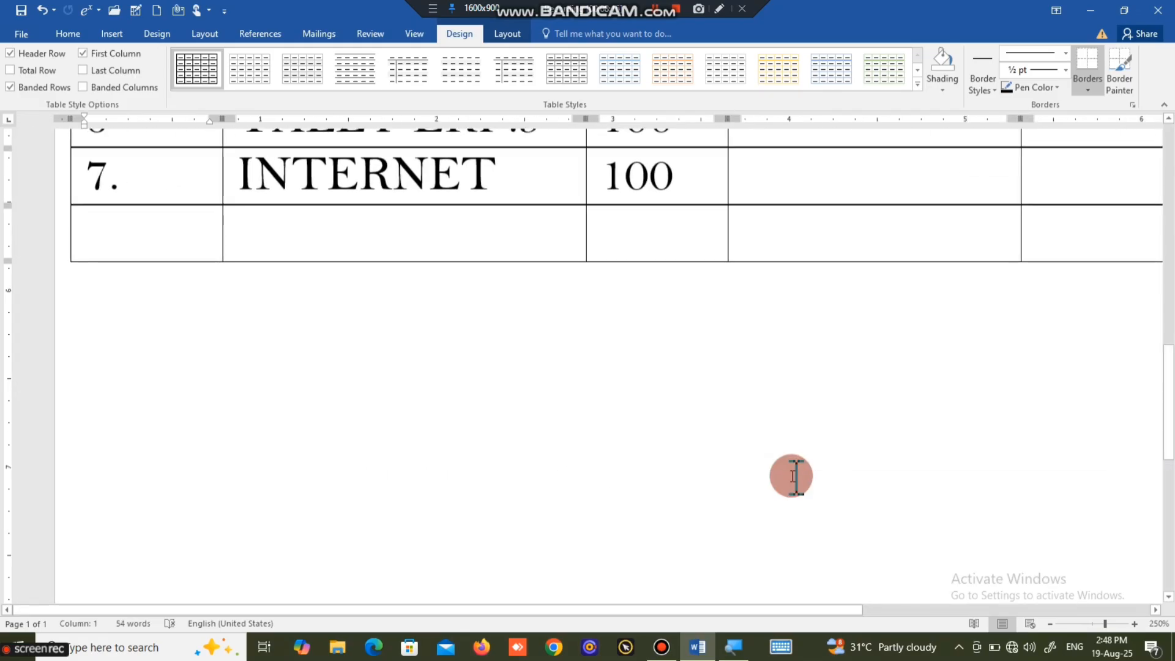
text(8)
key(Tab)
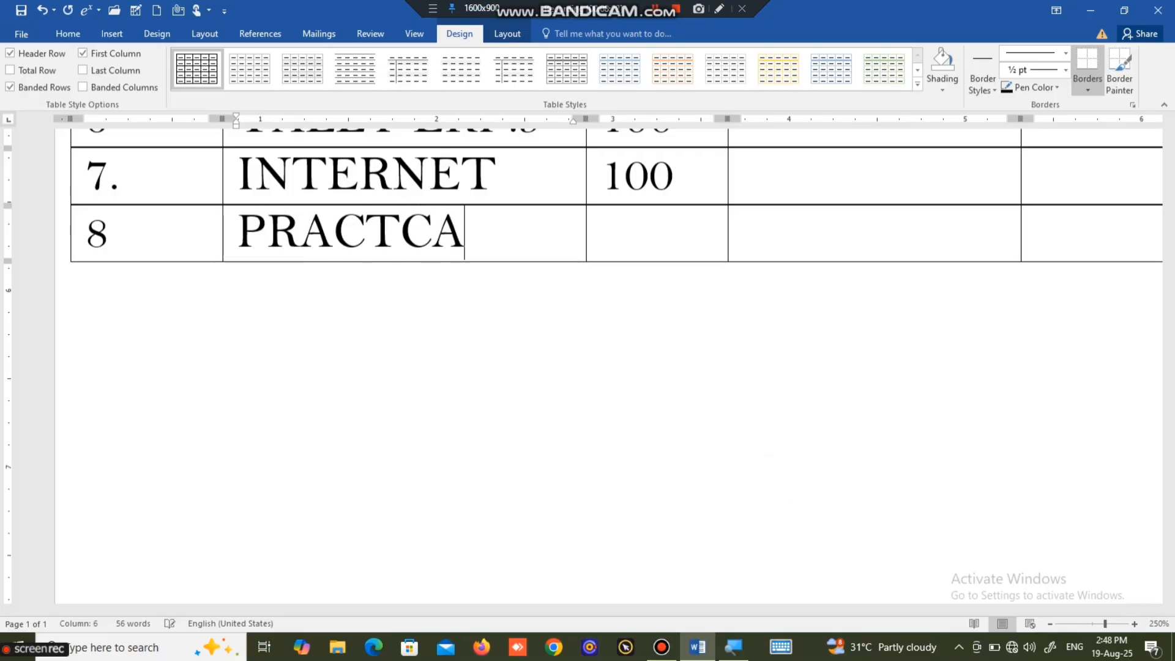
text(100)
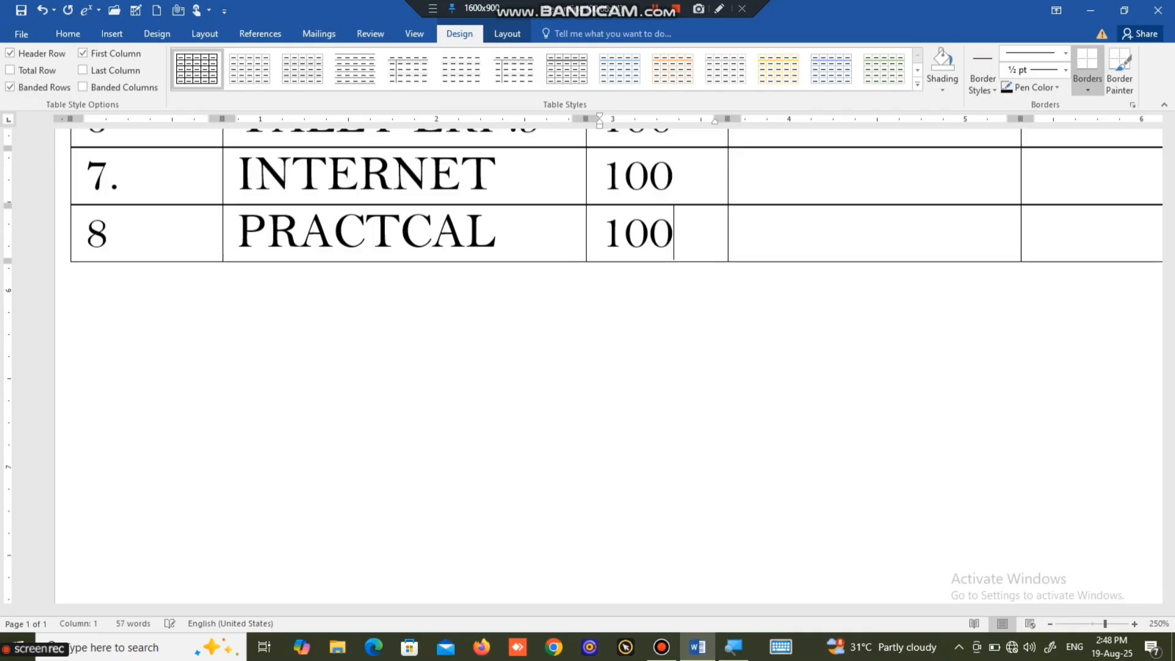
- Enter 80 as the obtained mark for FUNDMENTAL and copy it to the other seven subjects
scroll(814, 407, up, 3)
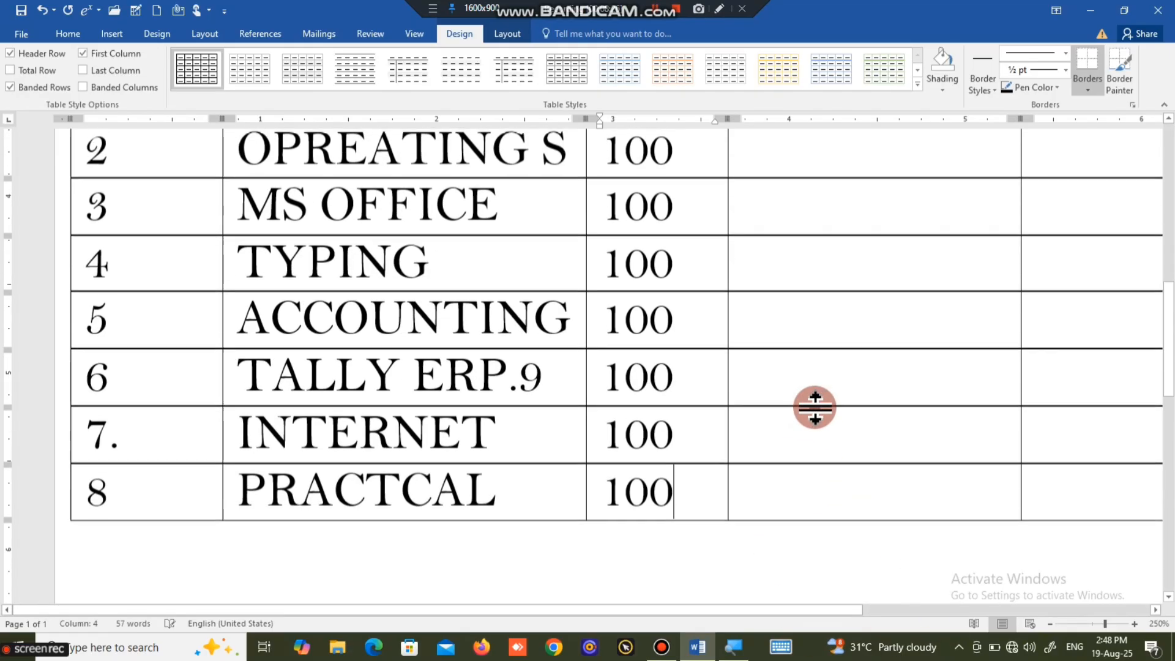
ctrl+scroll(814, 407, down, 2)
scroll(690, 336, up, 3)
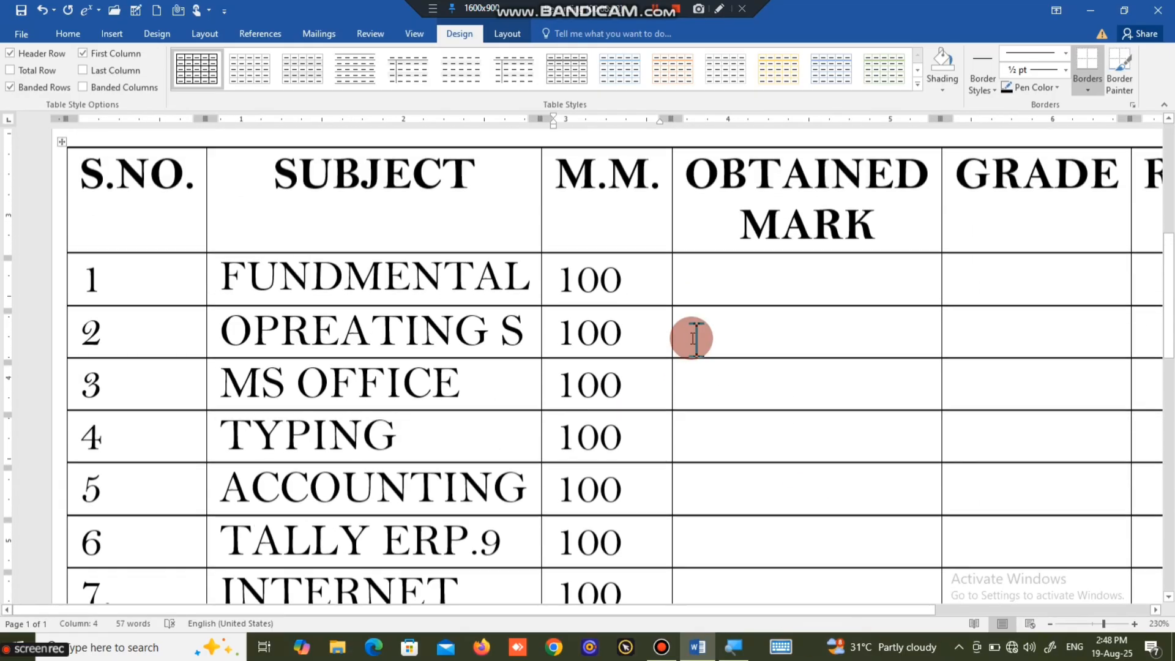
click(756, 293)
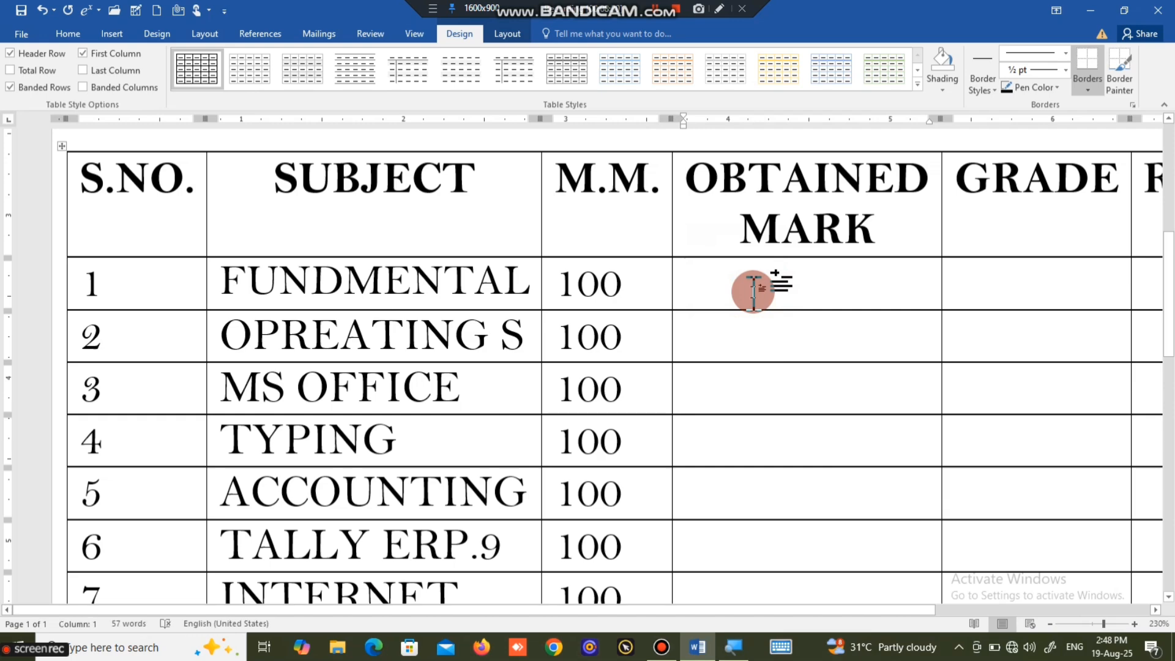
text(80)
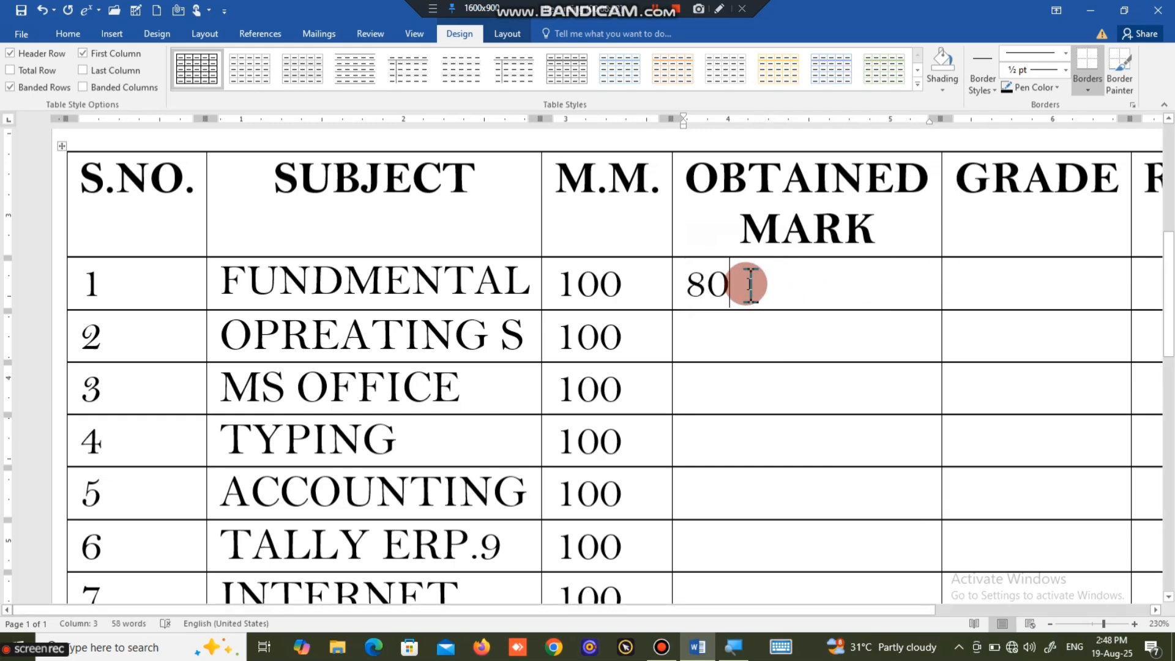
drag(743, 284, 695, 282)
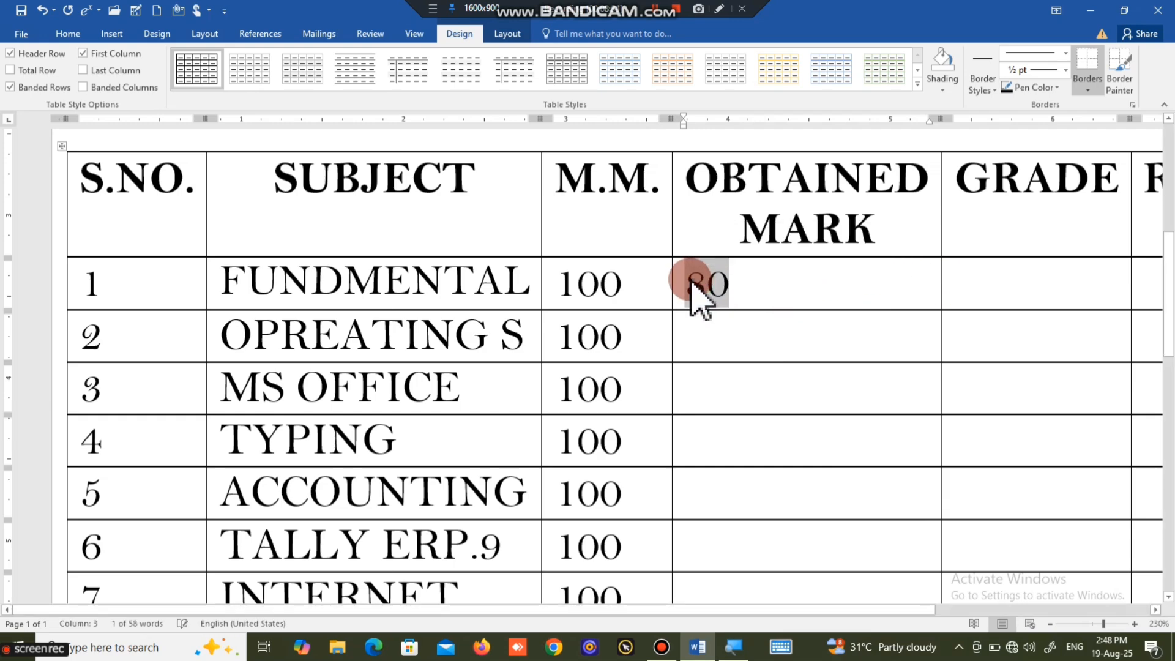
drag(719, 330, 704, 540)
key(ctrl+v)
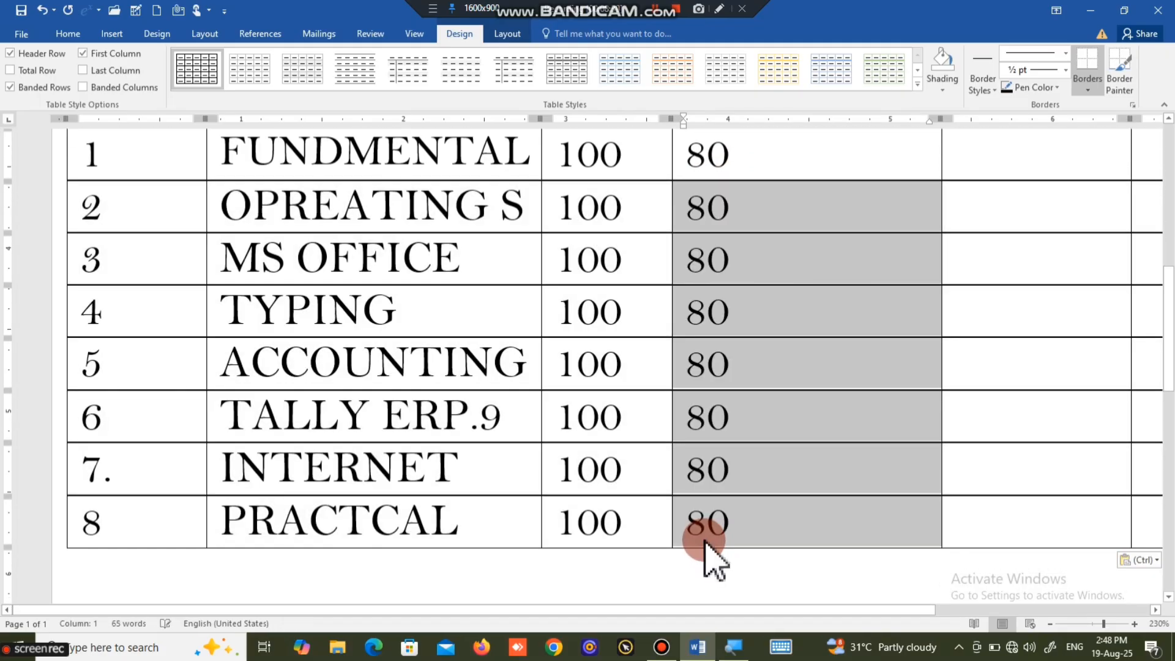
- Enter grade A for the first subject and copy it to the grade cells of all remaining subjects
scroll(835, 412, right, 3)
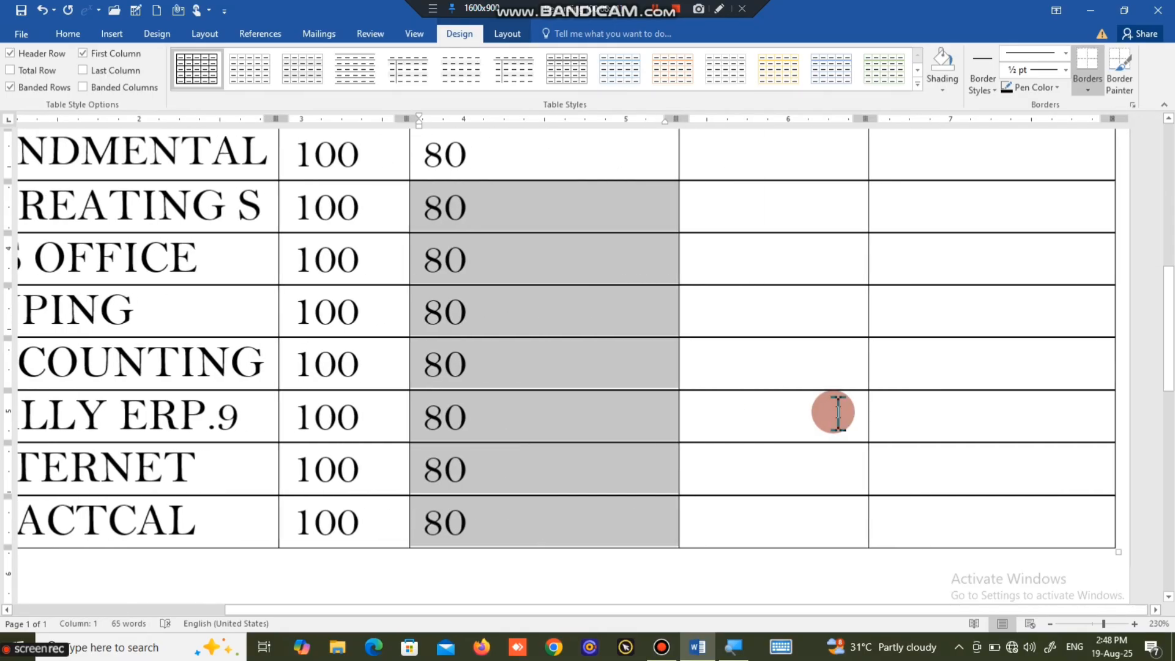
scroll(768, 350, up, 3)
click(769, 416)
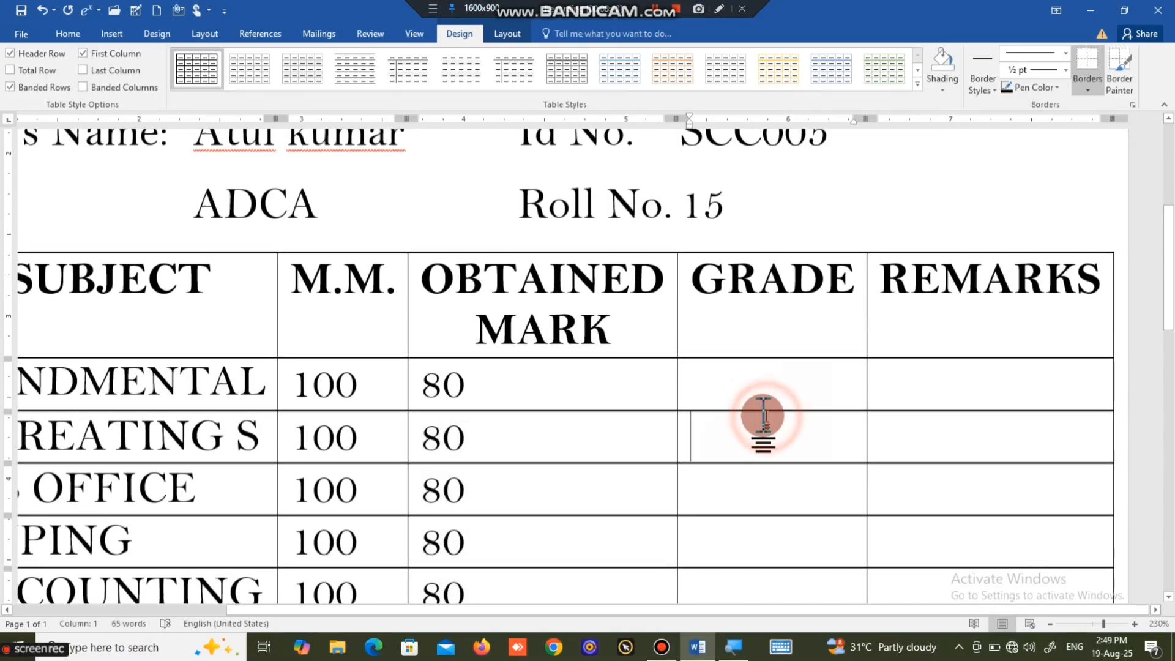
text(A)
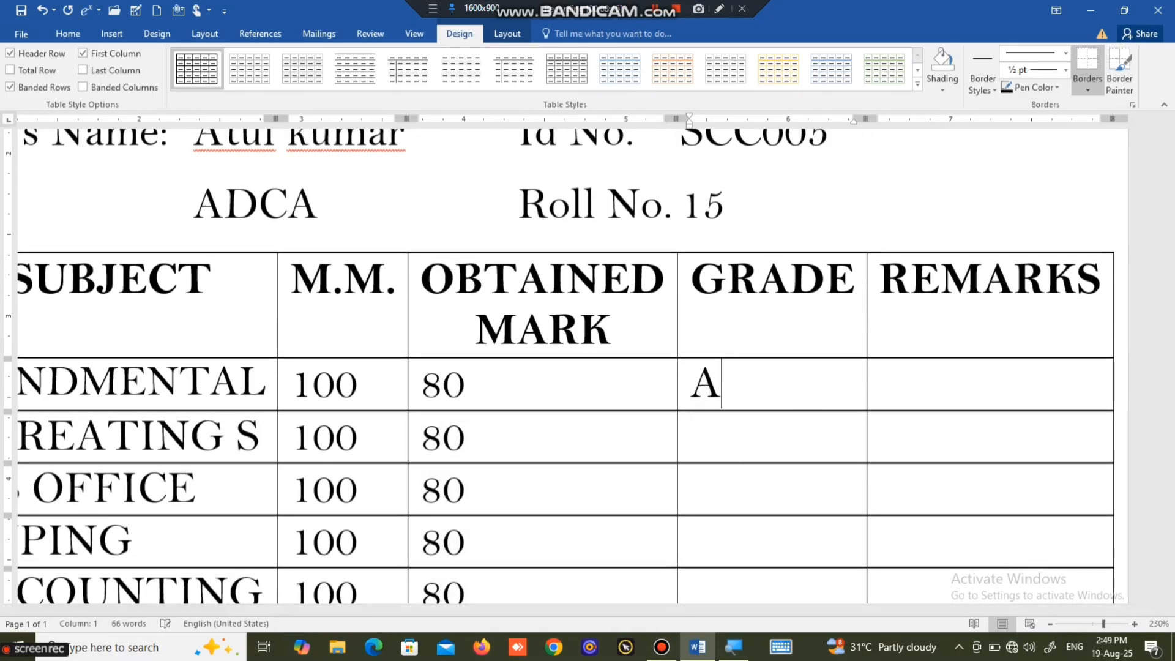
drag(747, 406, 704, 393)
key(ctrl+c)
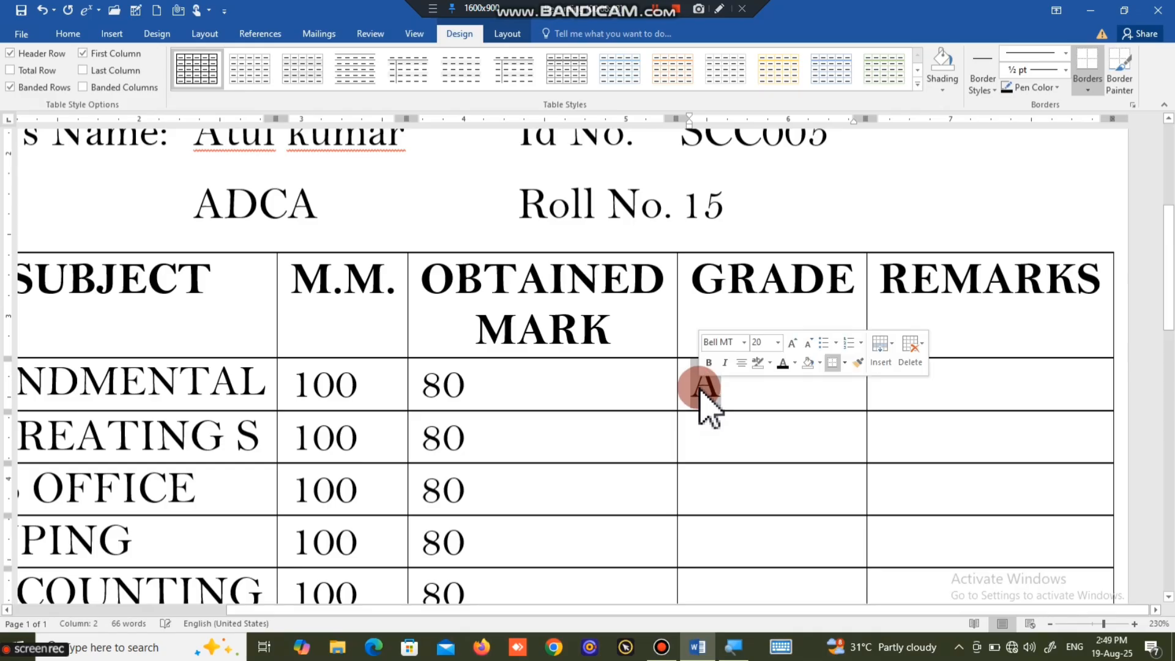
drag(729, 566, 770, 202)
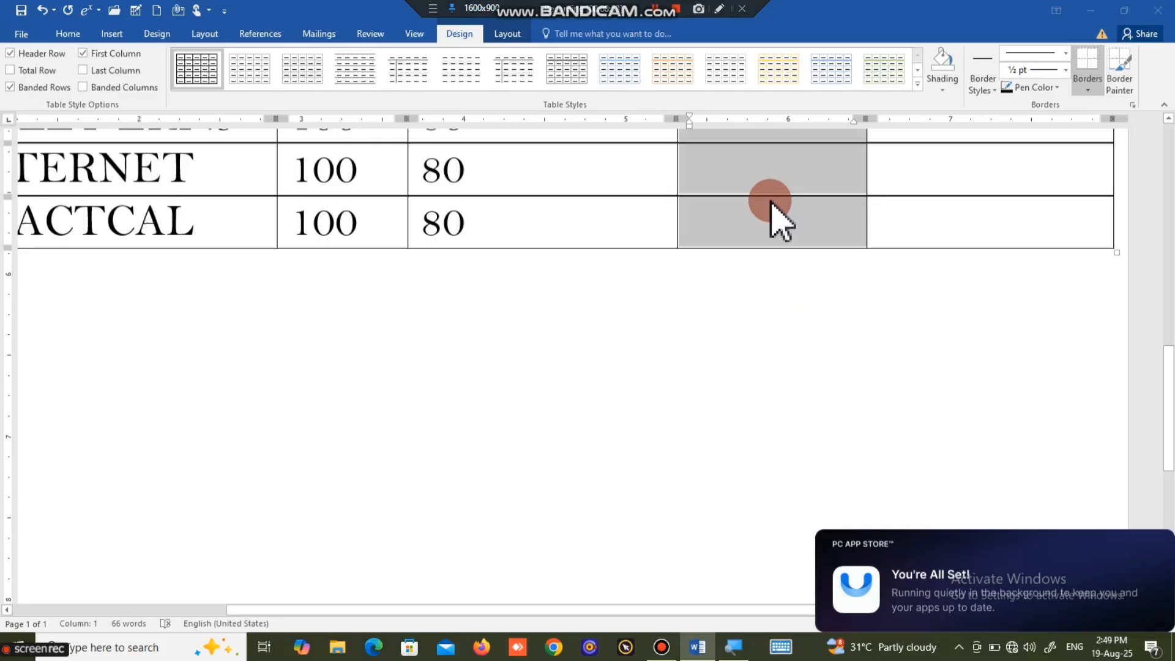
scroll(770, 202, up, 4)
key(ctrl+v)
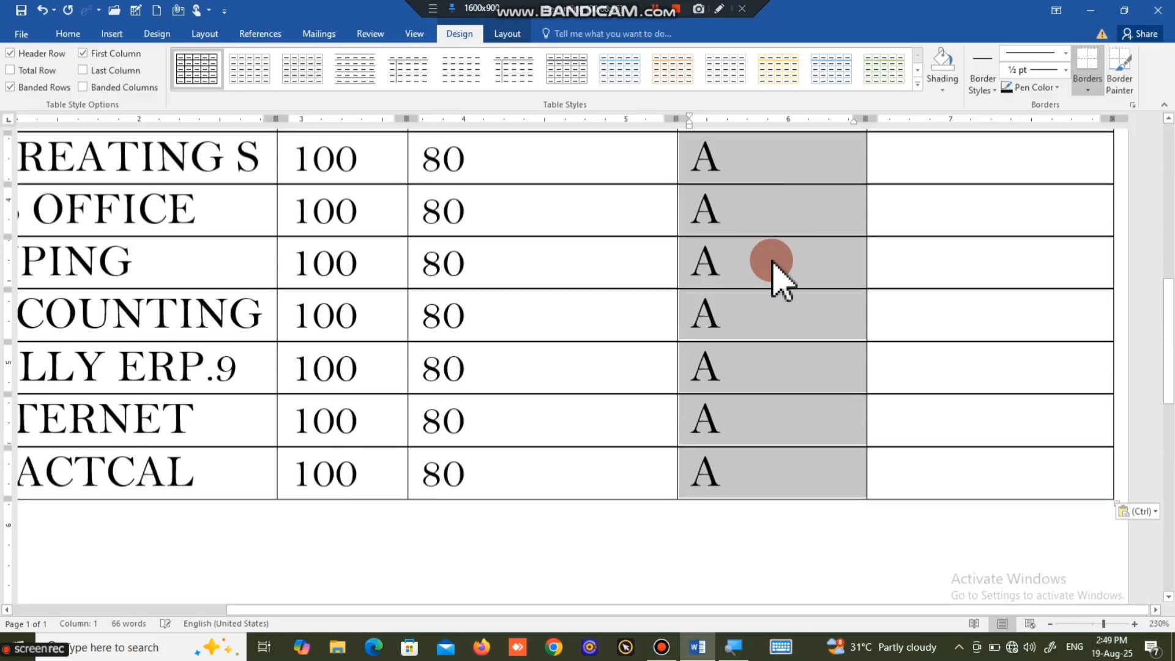
- Enter VERY GOOD as the first subject's remark and copy it to the remarks cells of all remaining subjects
scroll(772, 269, up, 4)
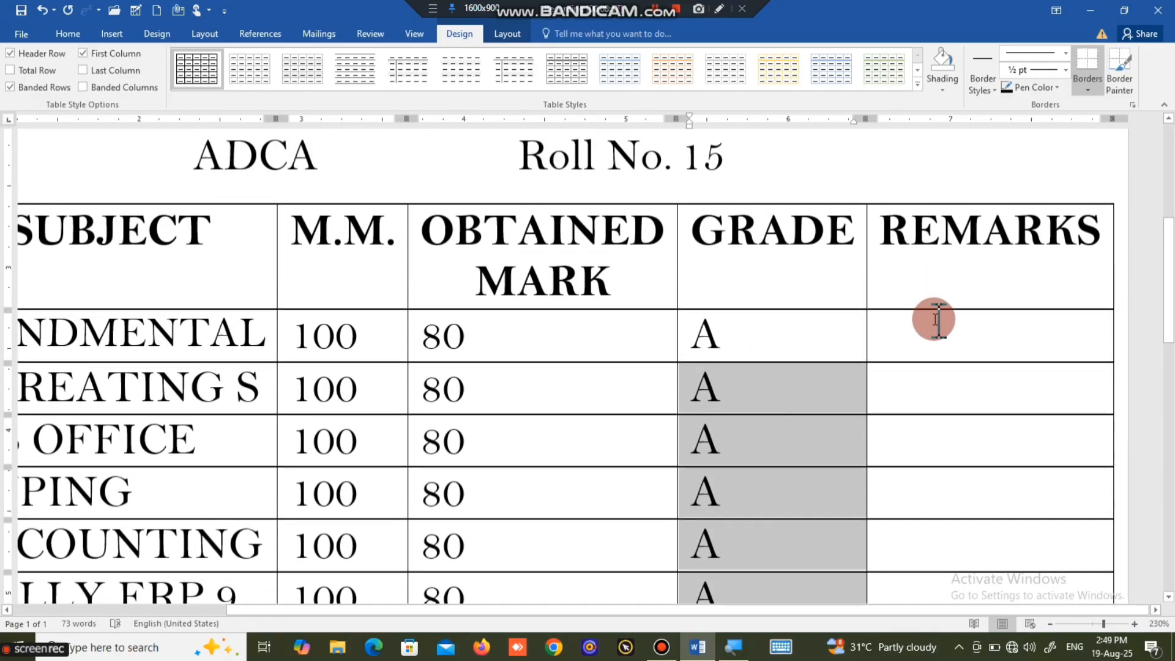
click(934, 319)
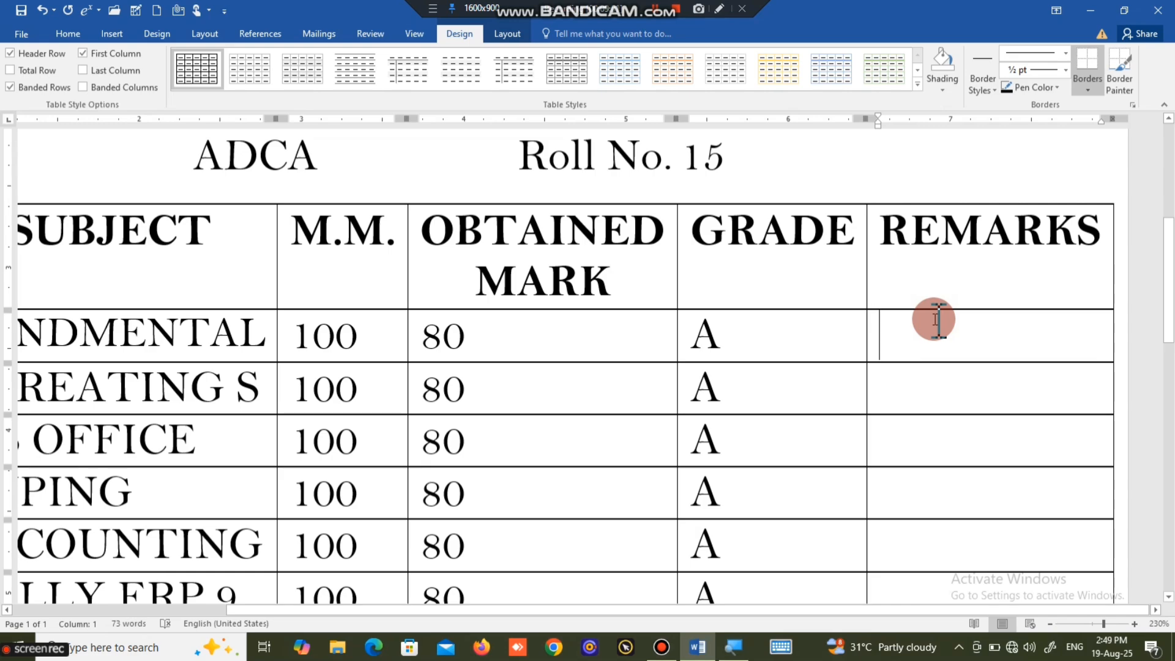
text(VERY G)
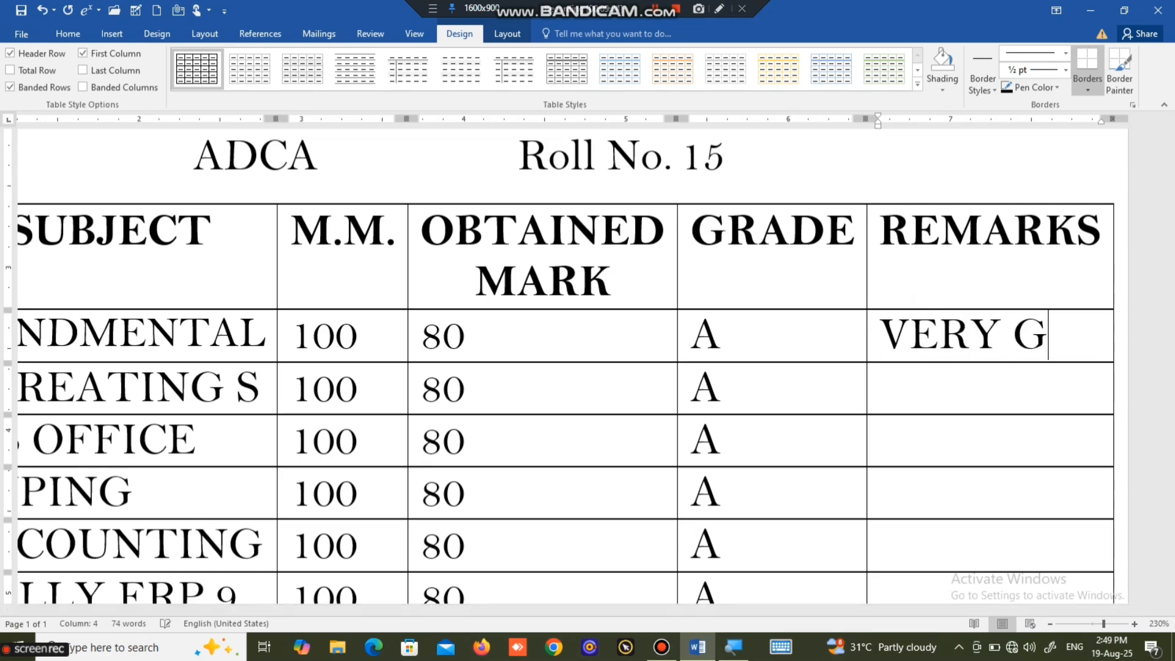
text(OOD)
click(1121, 384)
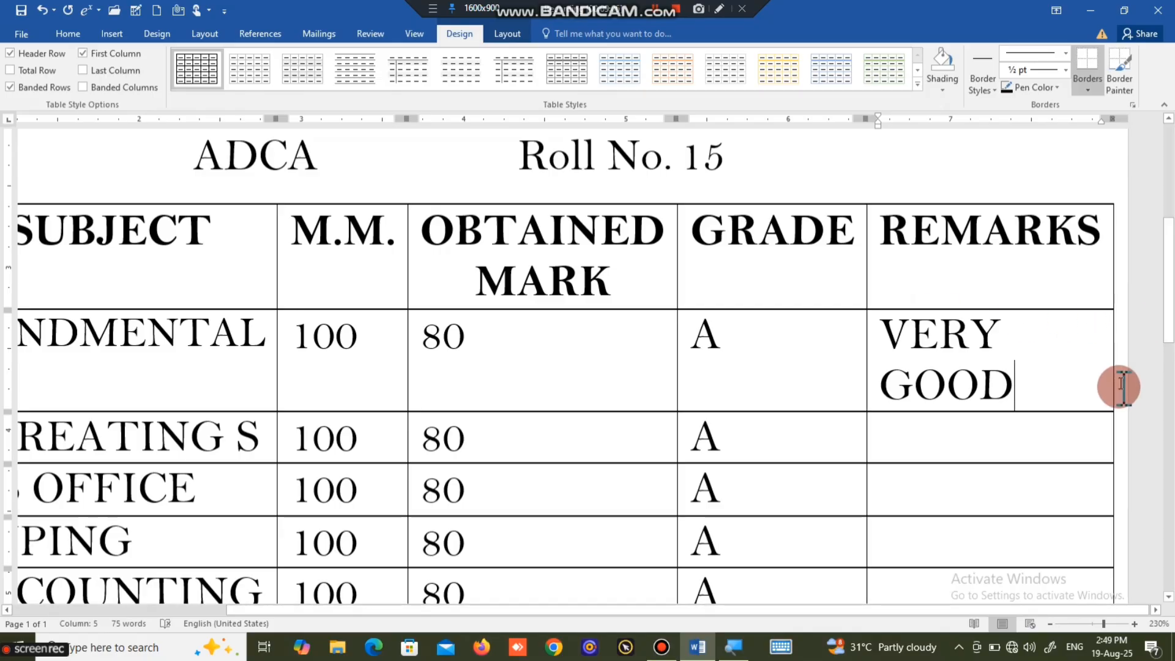
drag(884, 330, 1004, 395)
key(ctrl+c)
scroll(962, 440, down, 3)
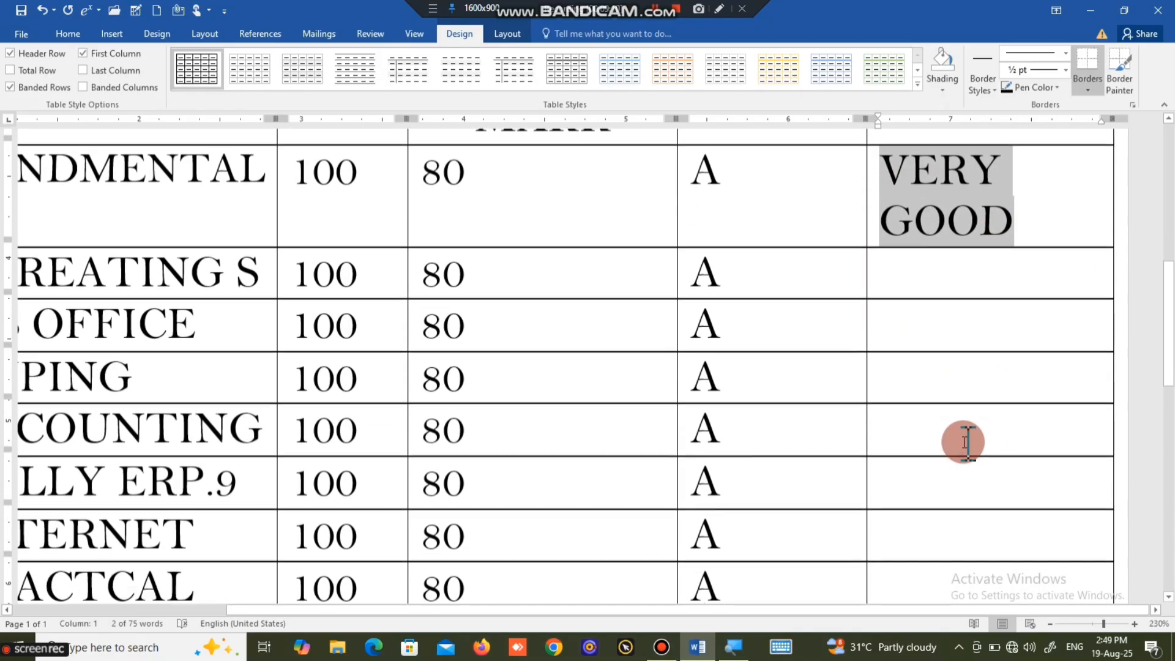
drag(962, 240, 928, 556)
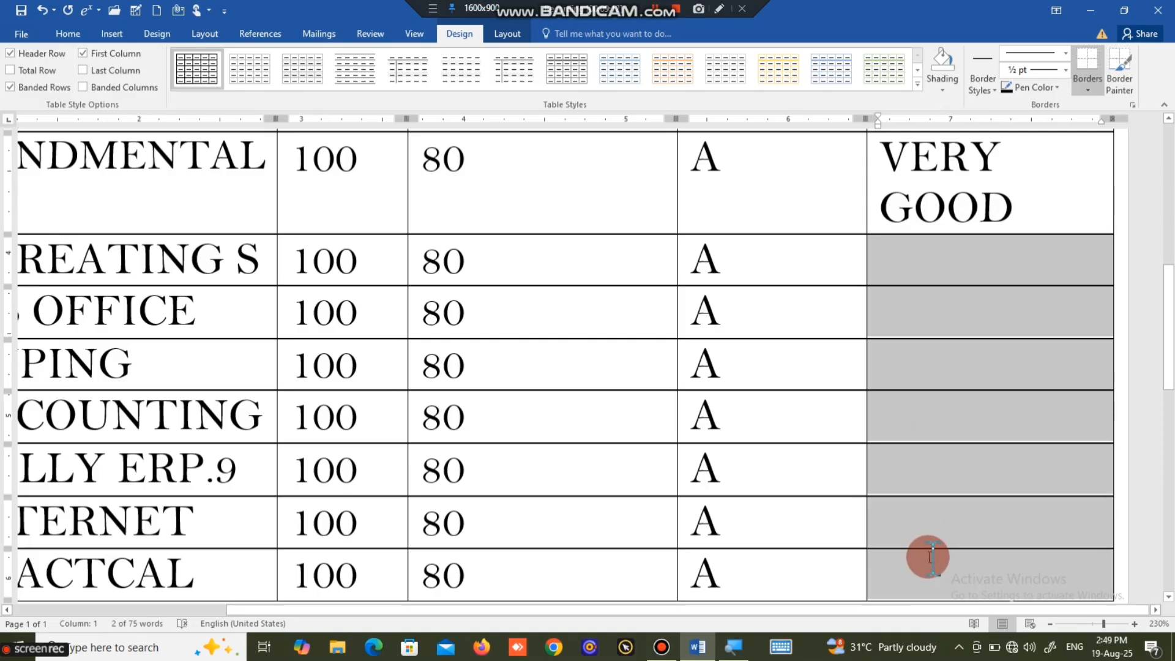
key(ctrl+v)
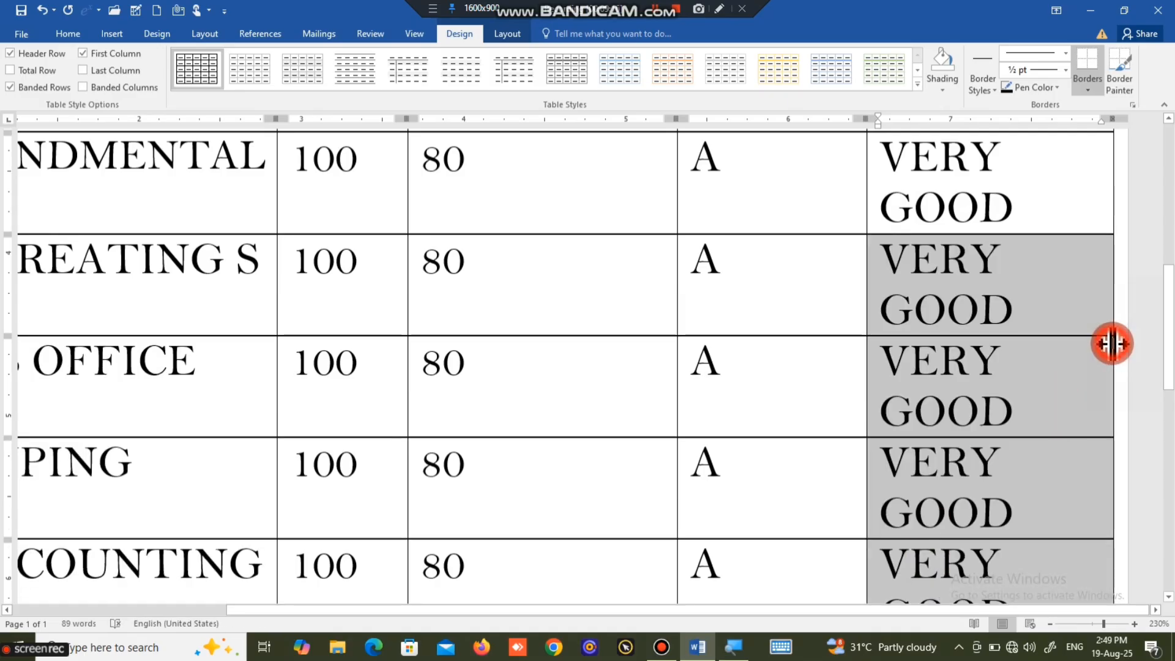
right_click(1062, 336)
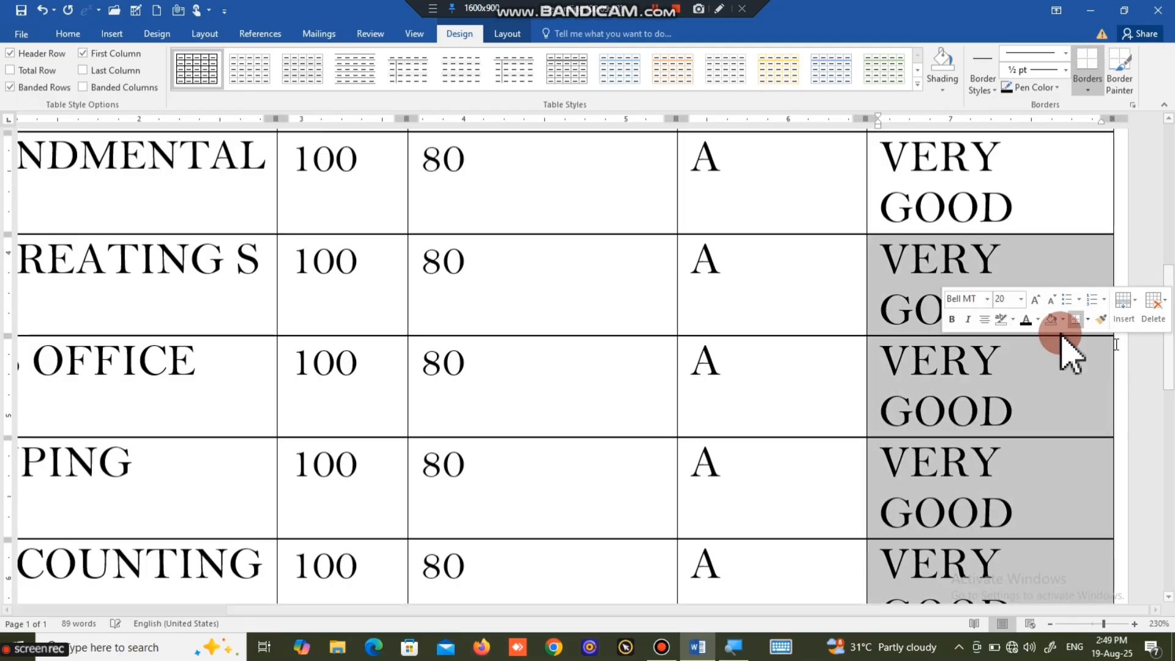
- Add an empty row at the end of the marks table, below the PRACTCAL row
scroll(891, 314, down, 1)
scroll(891, 314, down, 8)
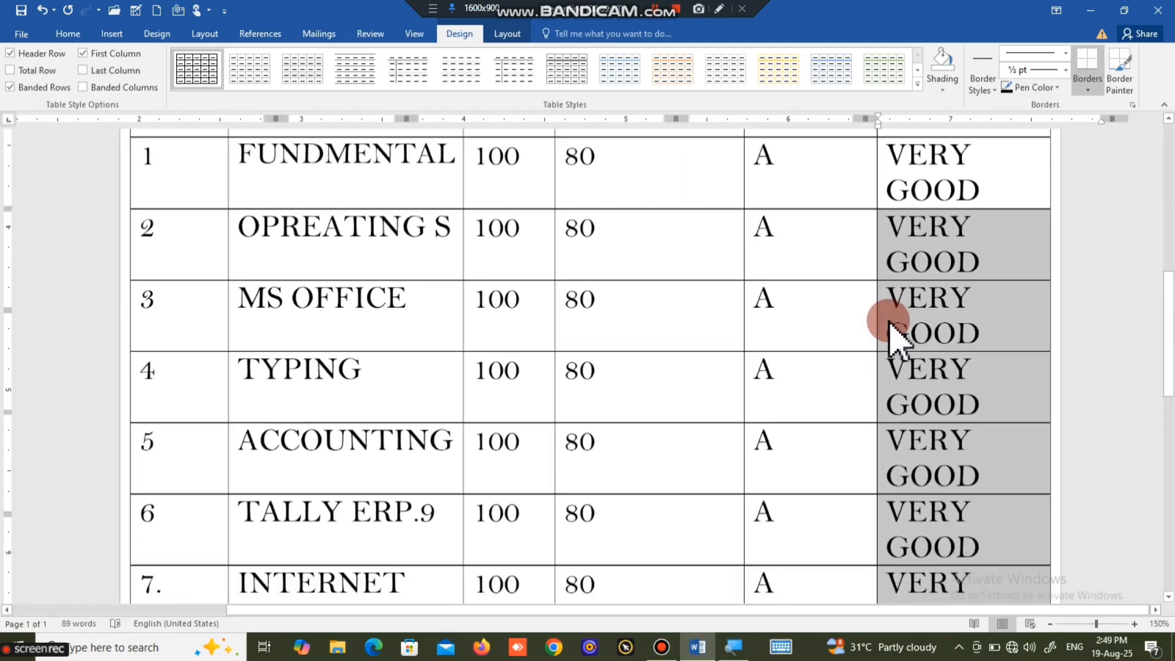
scroll(889, 323, down, 3)
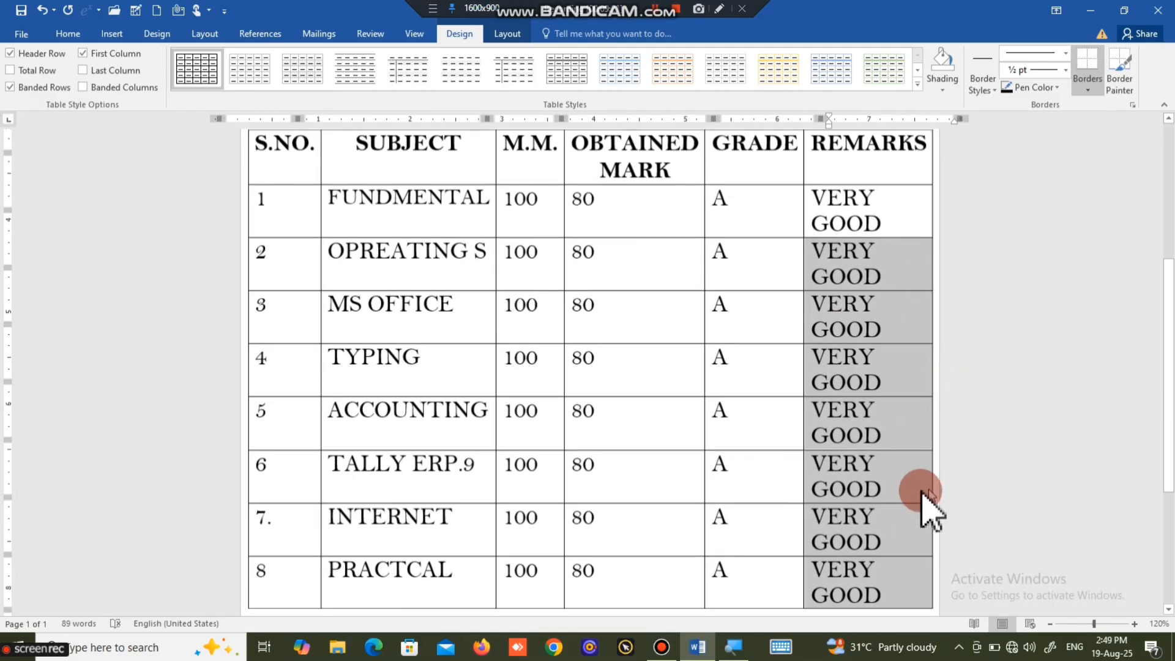
scroll(922, 500, down, 2)
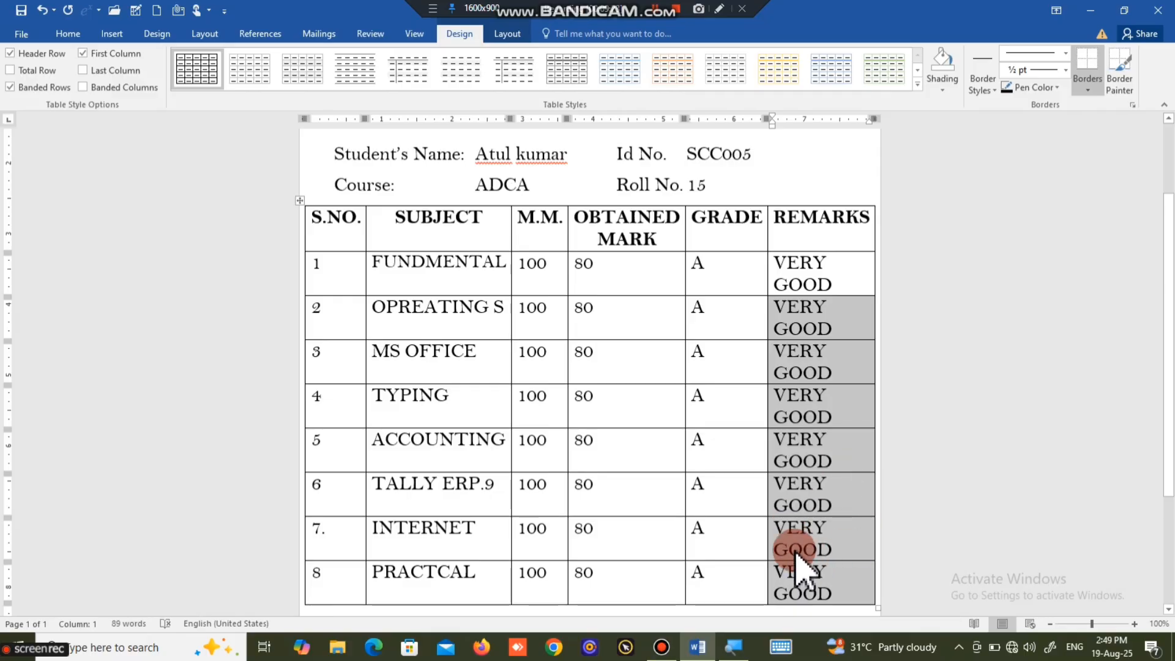
scroll(795, 553, down, 4)
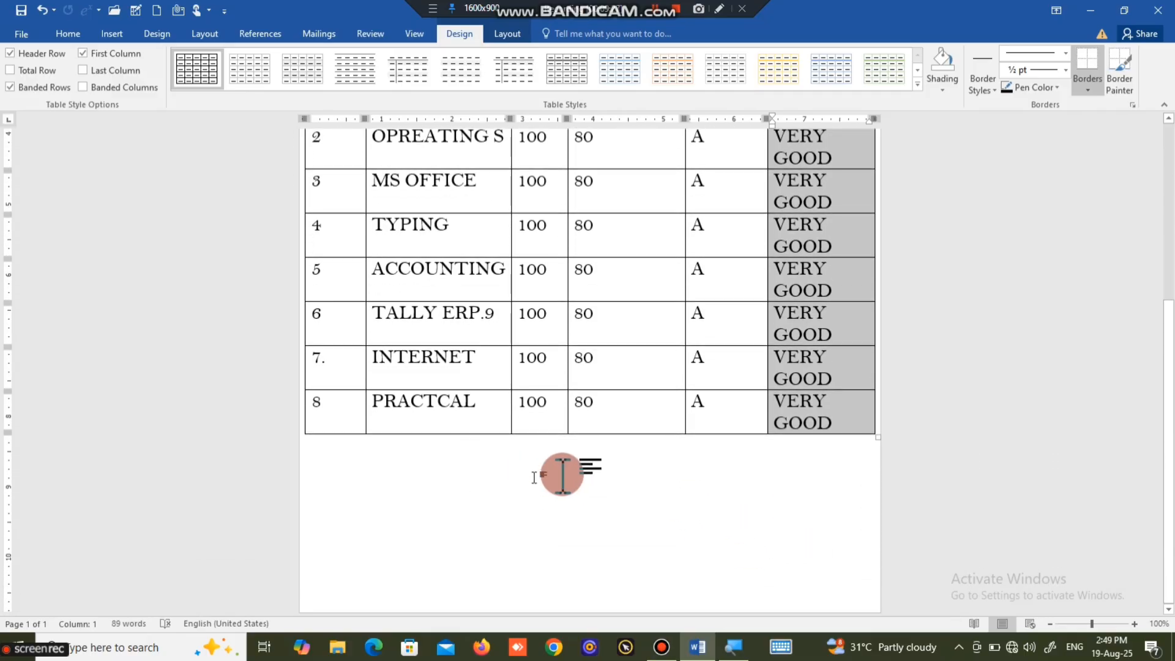
click(523, 447)
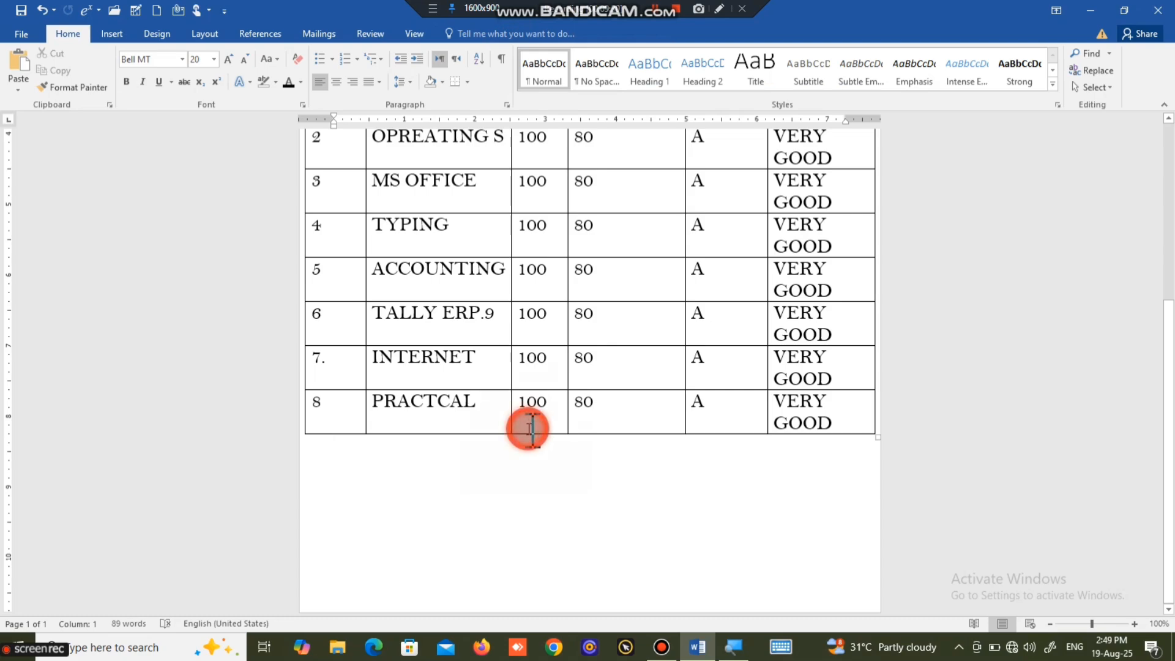
click(530, 428)
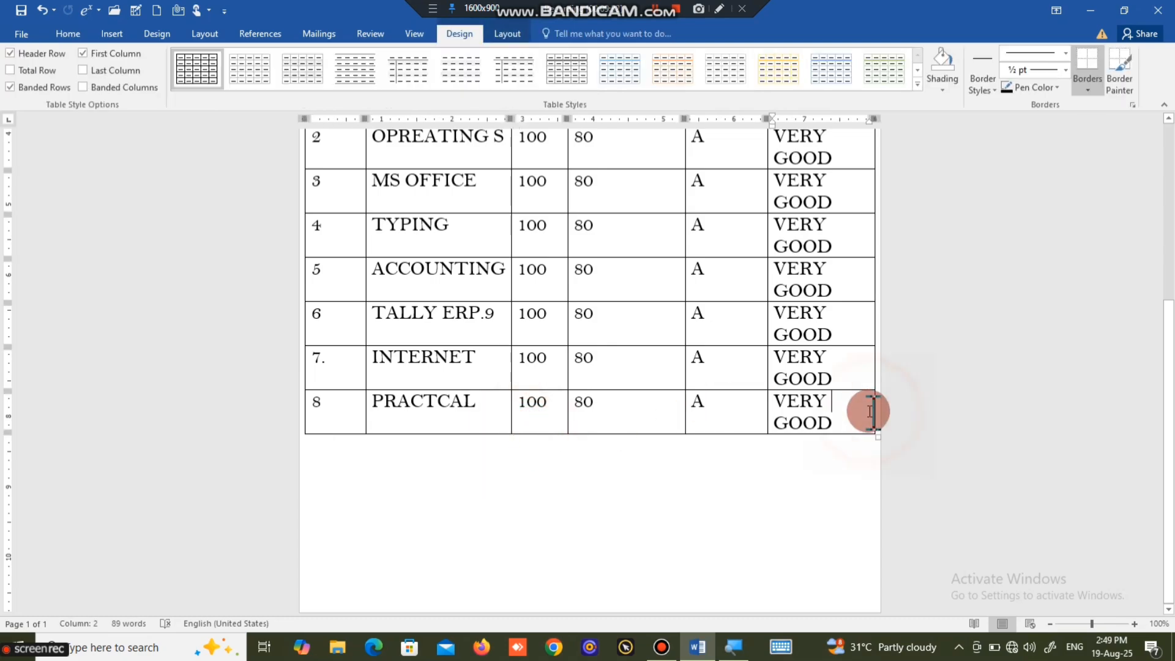
key(Tab)
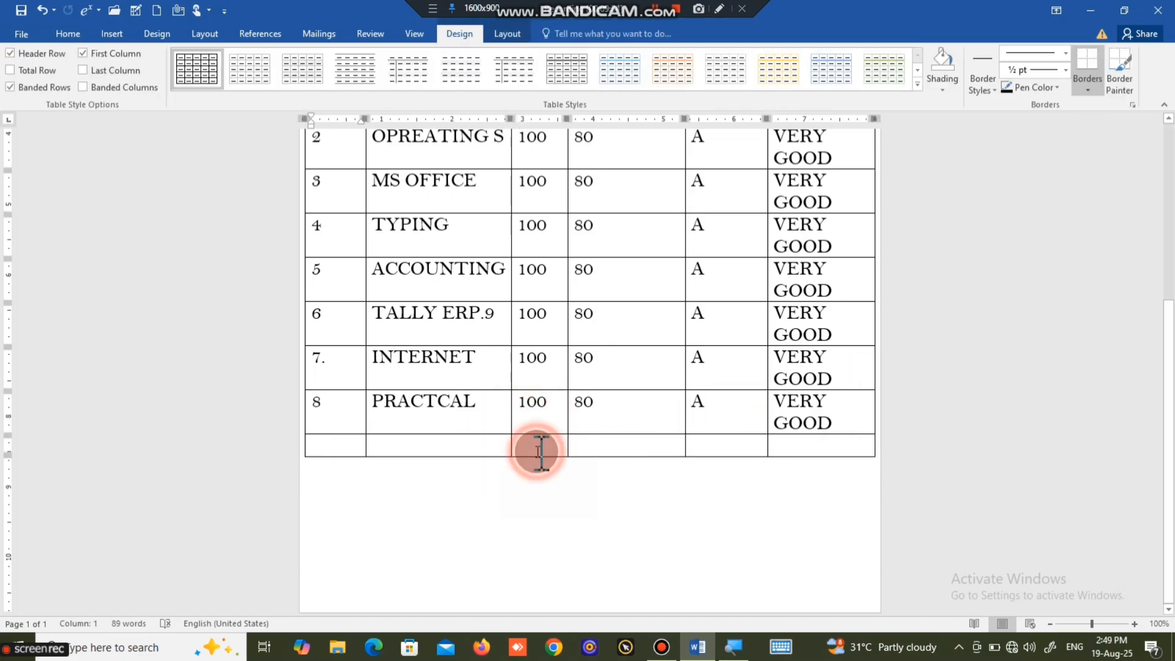
- Fill the last table row with 800 maximum marks, 640 obtained marks and the label TOTAL in the subject column
text(800)
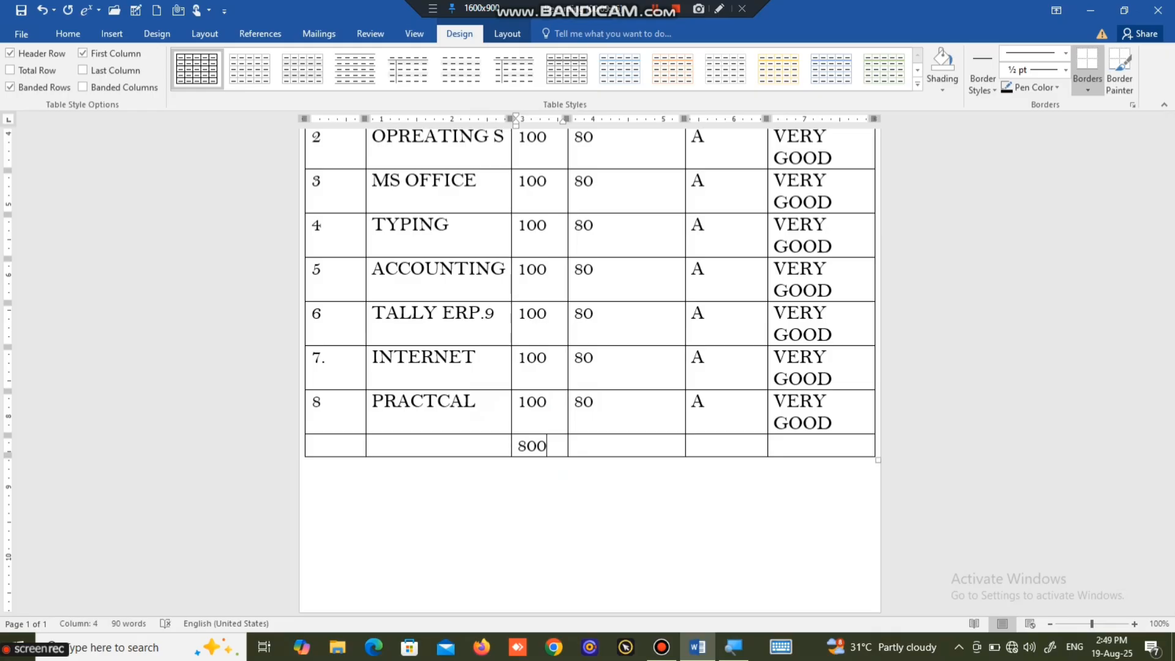
click(582, 436)
text(640)
click(468, 450)
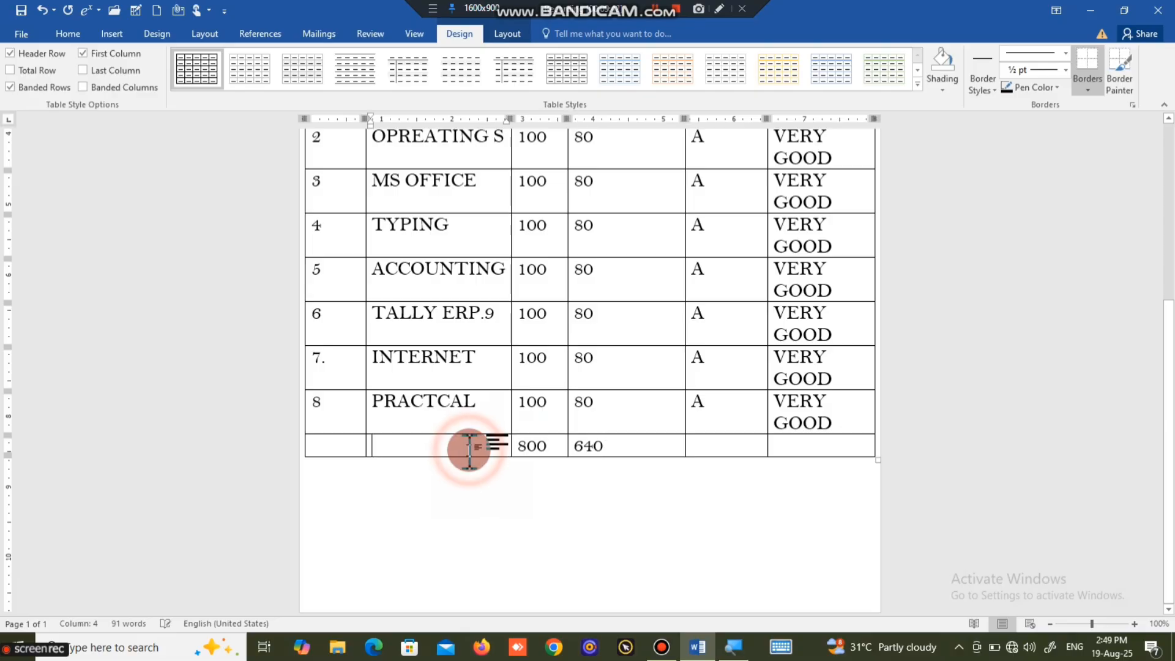
text(TOT)
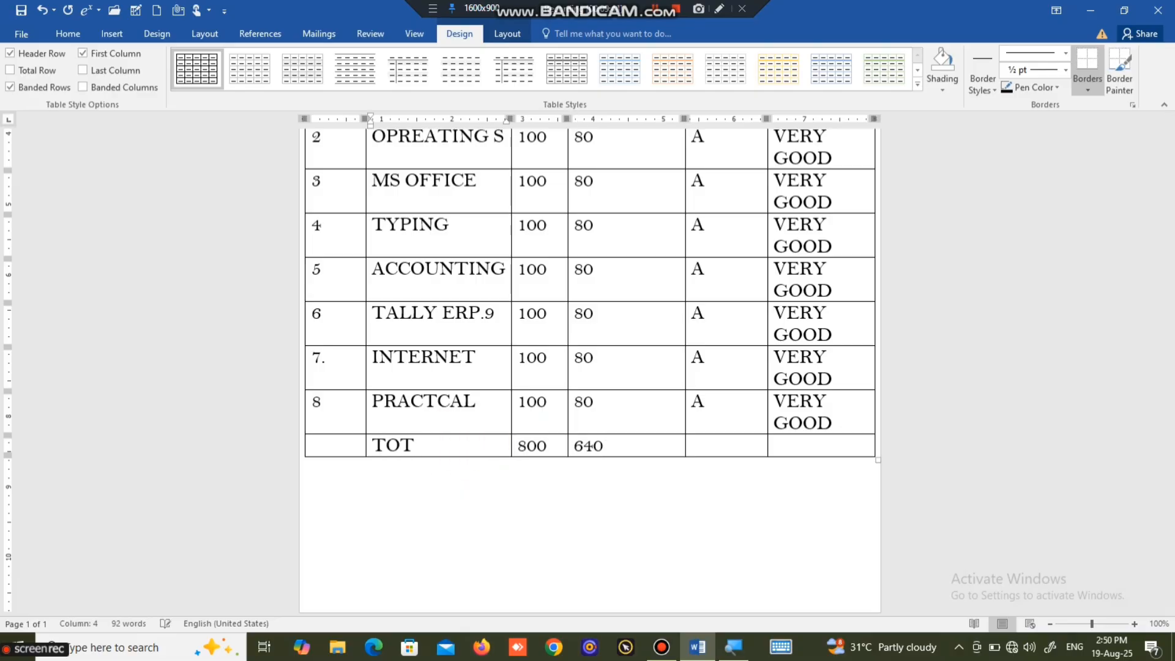
text(AL)
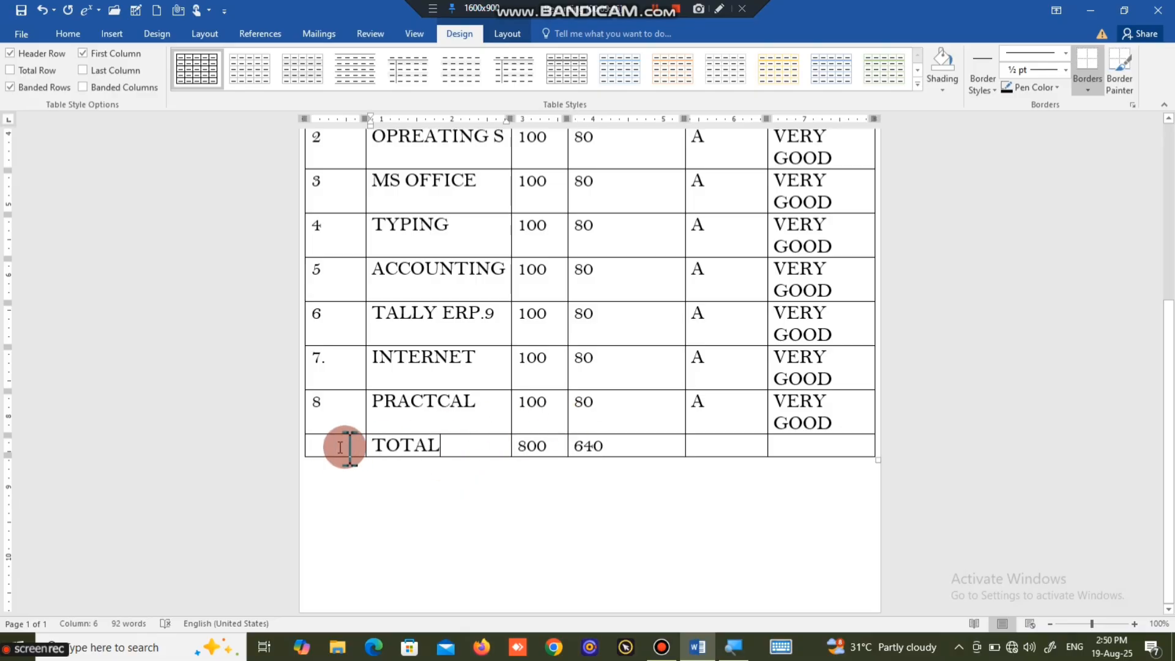
- Delete the empty first cell of the TOTAL row, shifting the remaining cells left
click(308, 448)
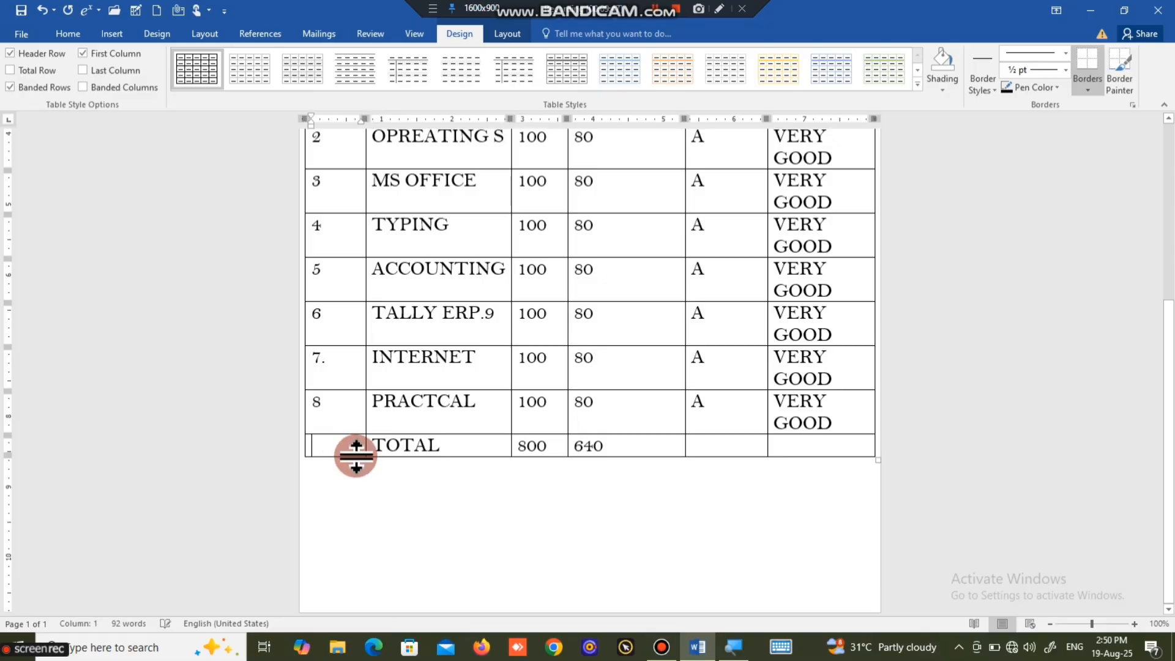
drag(355, 456, 277, 449)
click(339, 453)
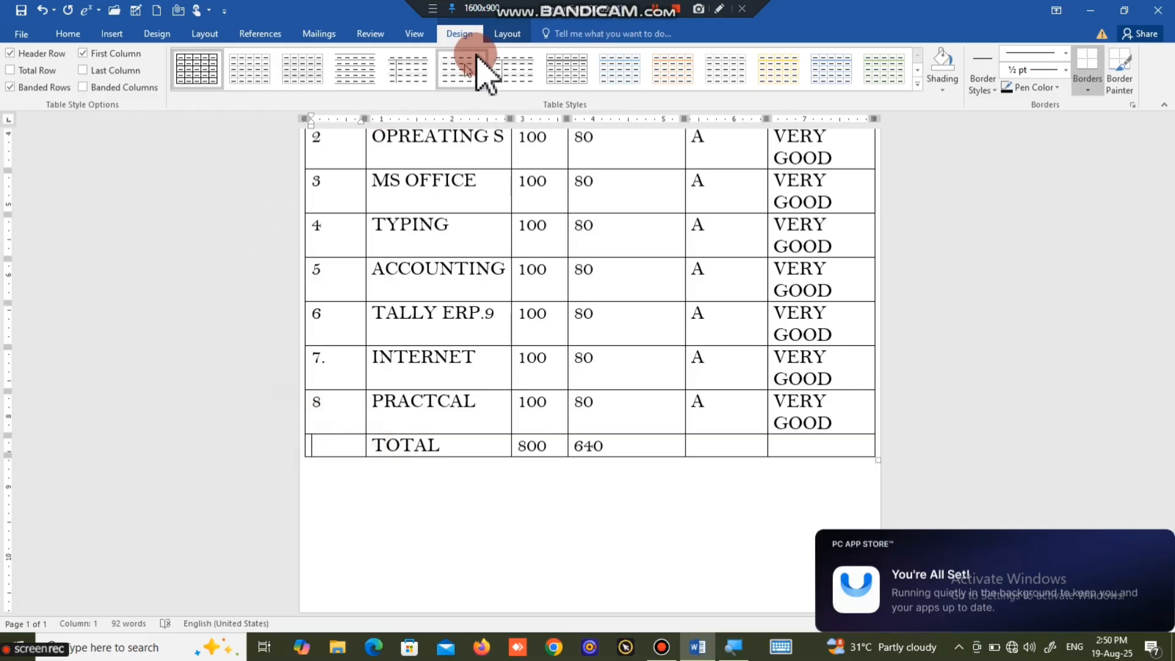
click(507, 35)
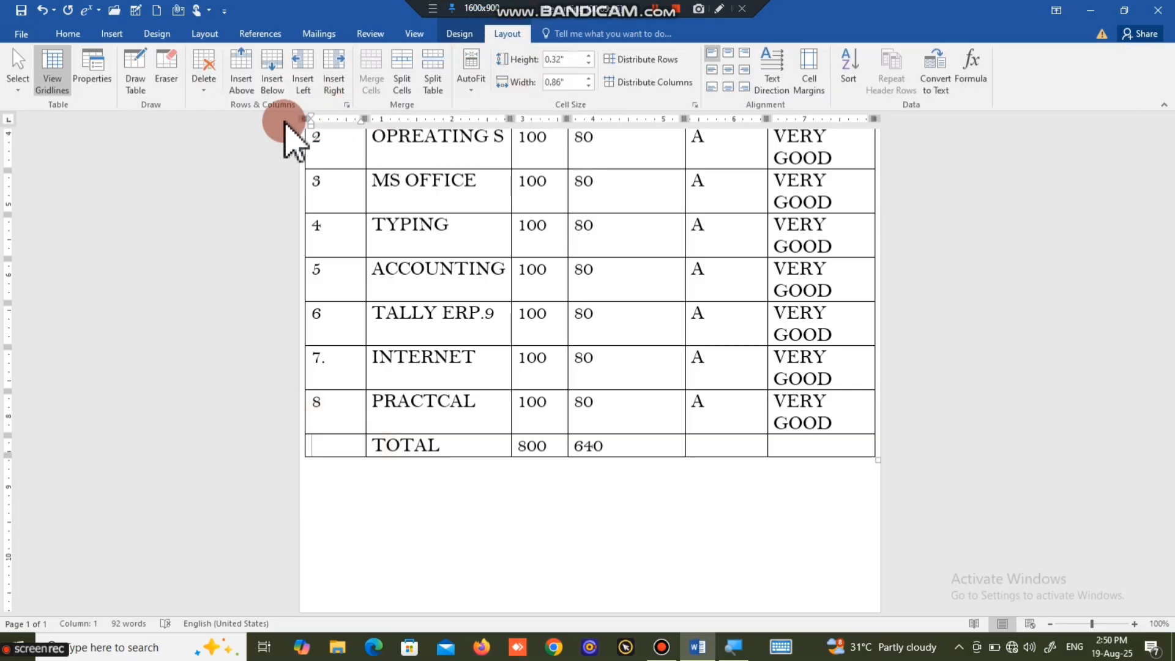
click(208, 64)
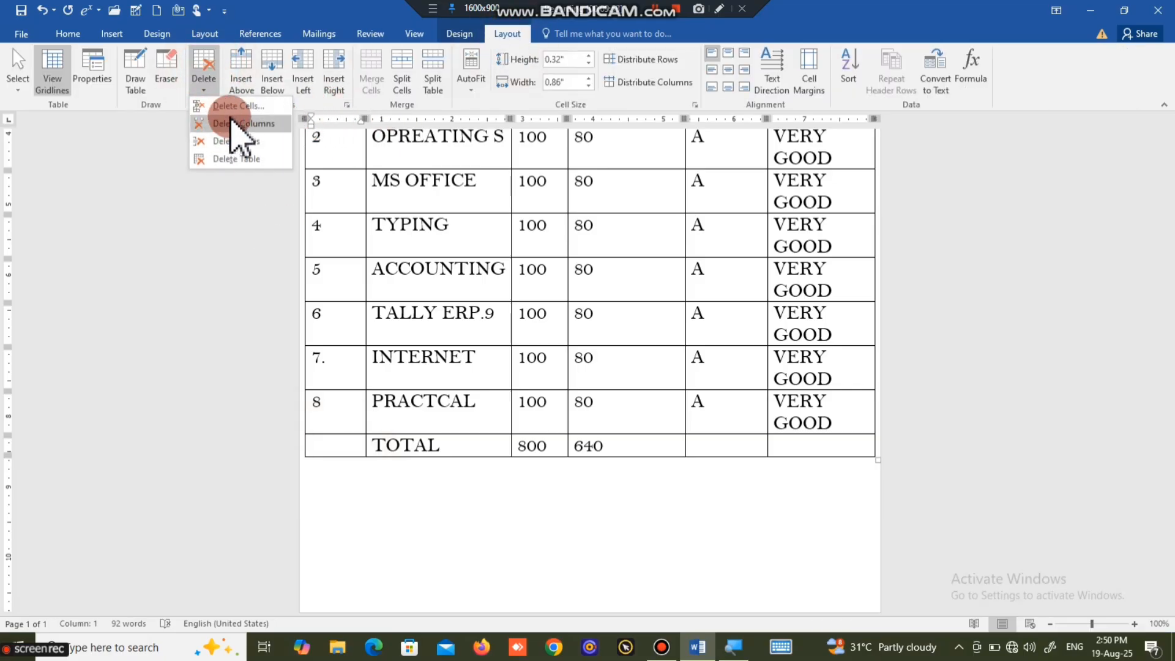
click(235, 114)
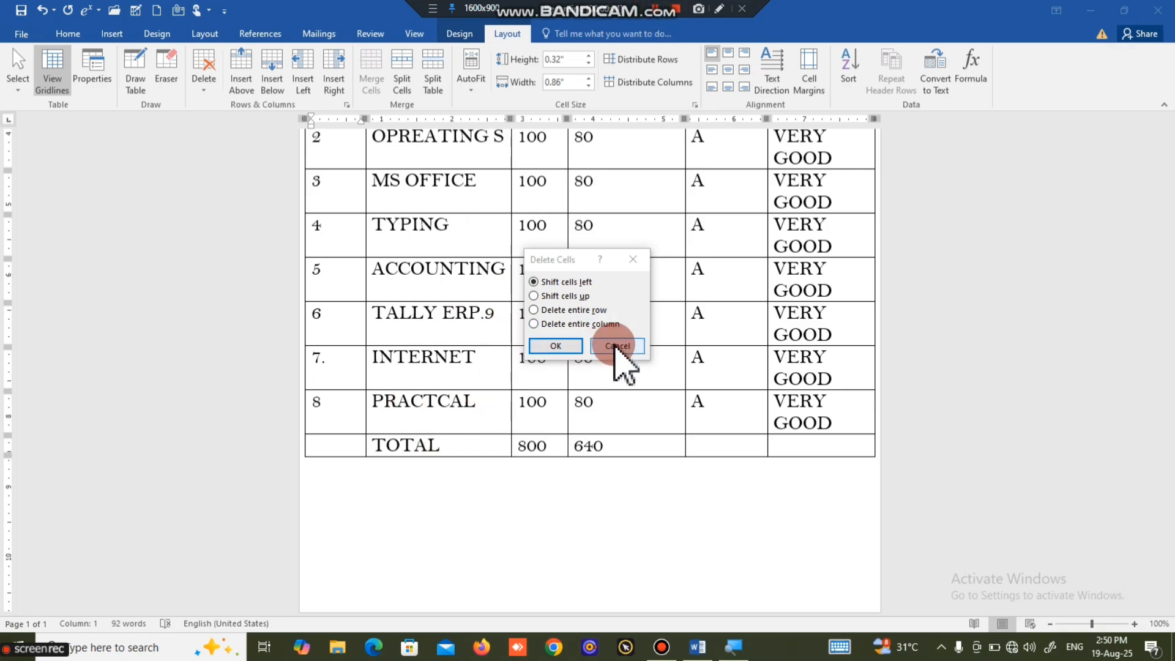
click(611, 344)
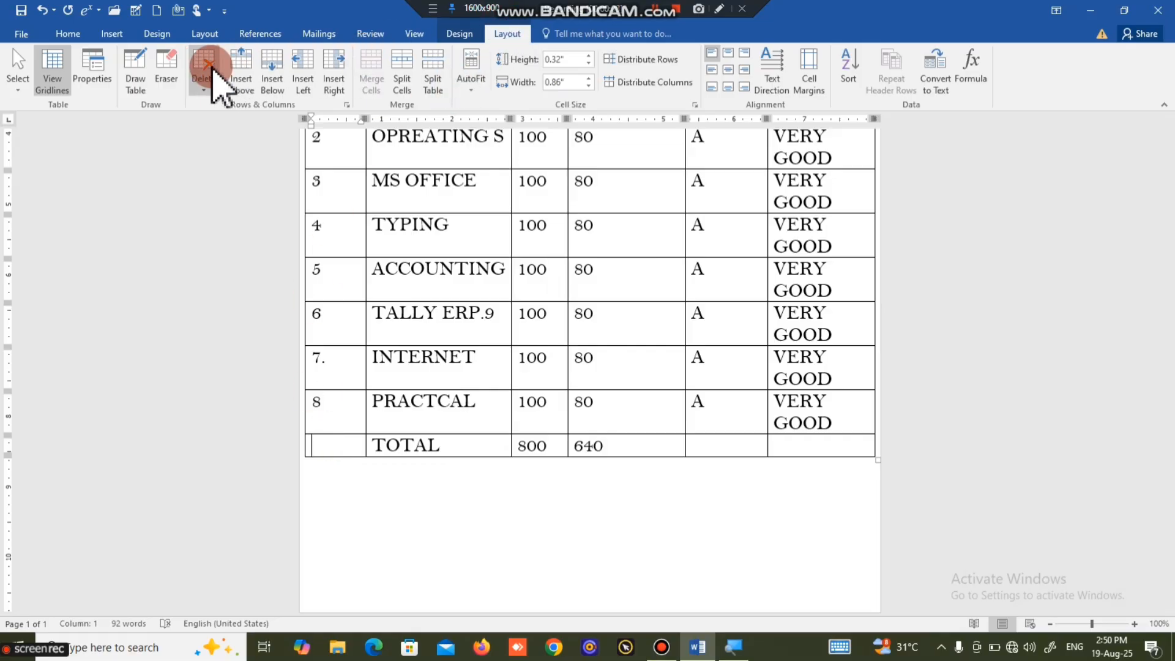
click(205, 76)
click(225, 107)
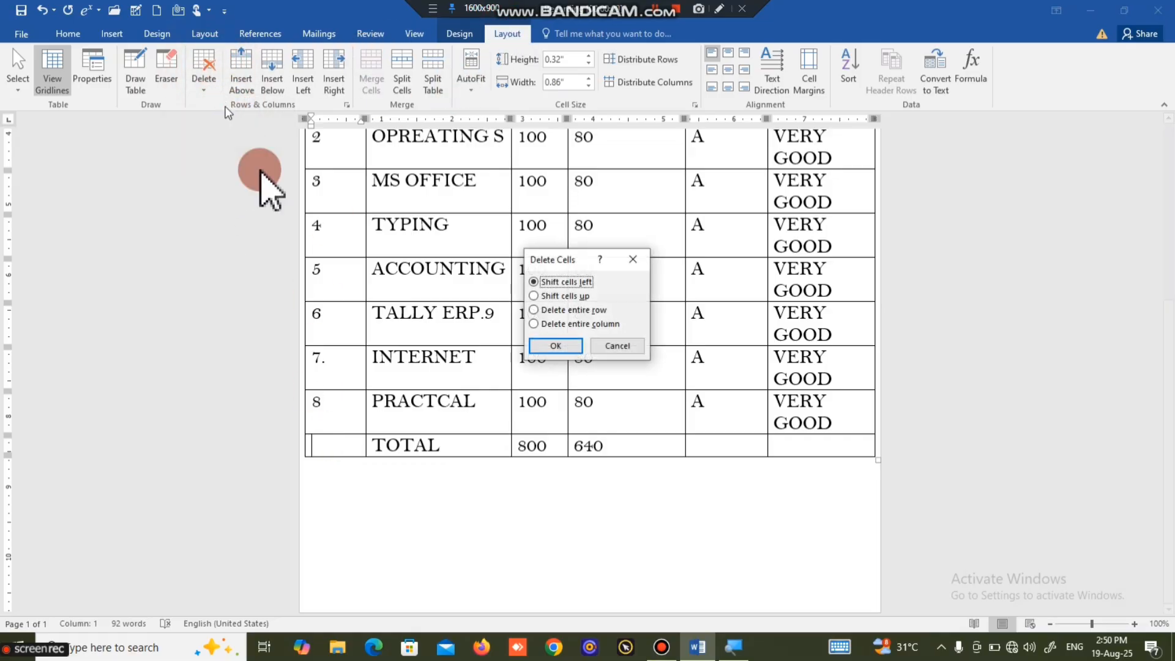
click(555, 346)
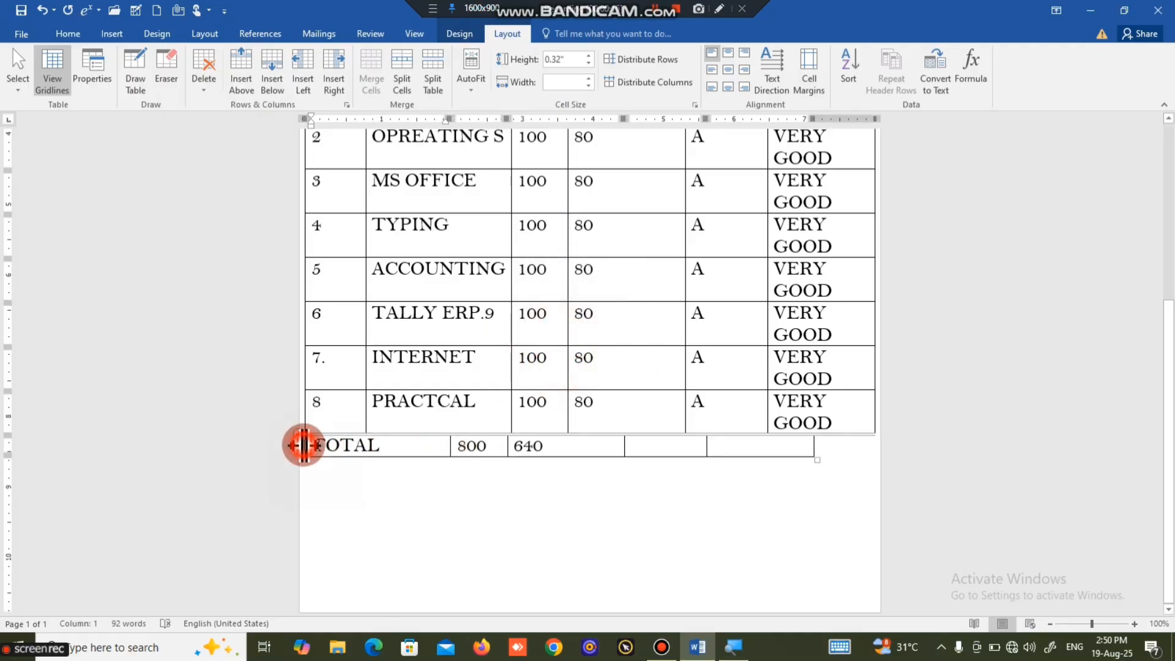
mouse_move(304, 445)
mouse_down()
mouse_move(330, 446)
mouse_move(306, 446)
mouse_up()
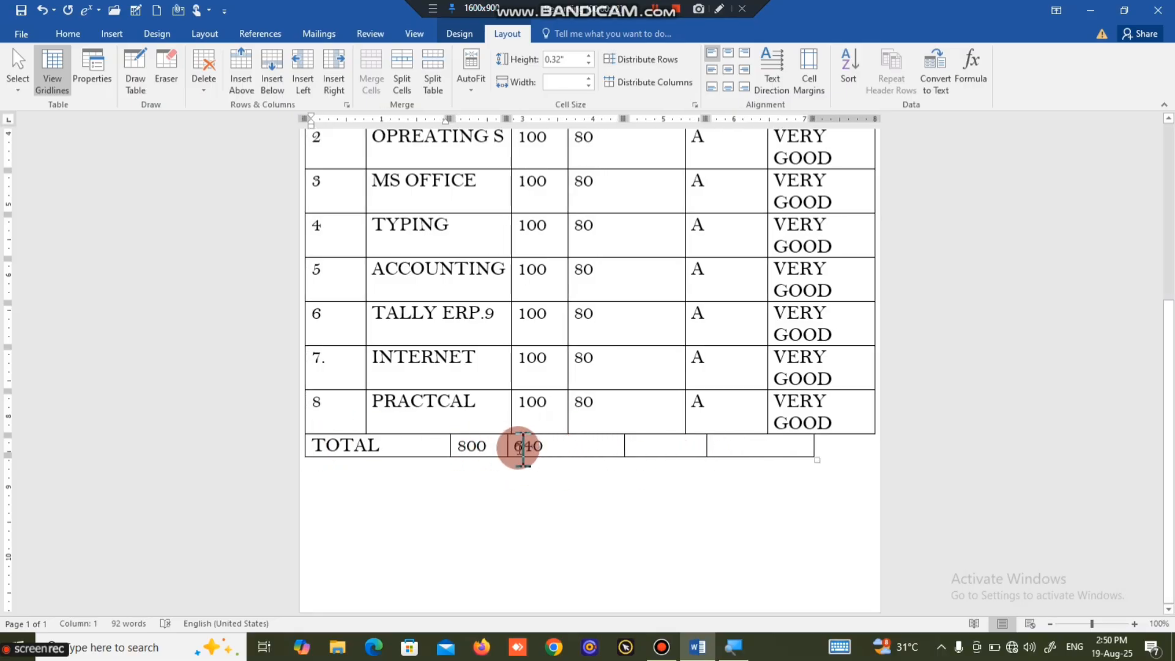
- Delete the two empty cells after 640 at the end of the TOTAL row
drag(653, 440, 755, 456)
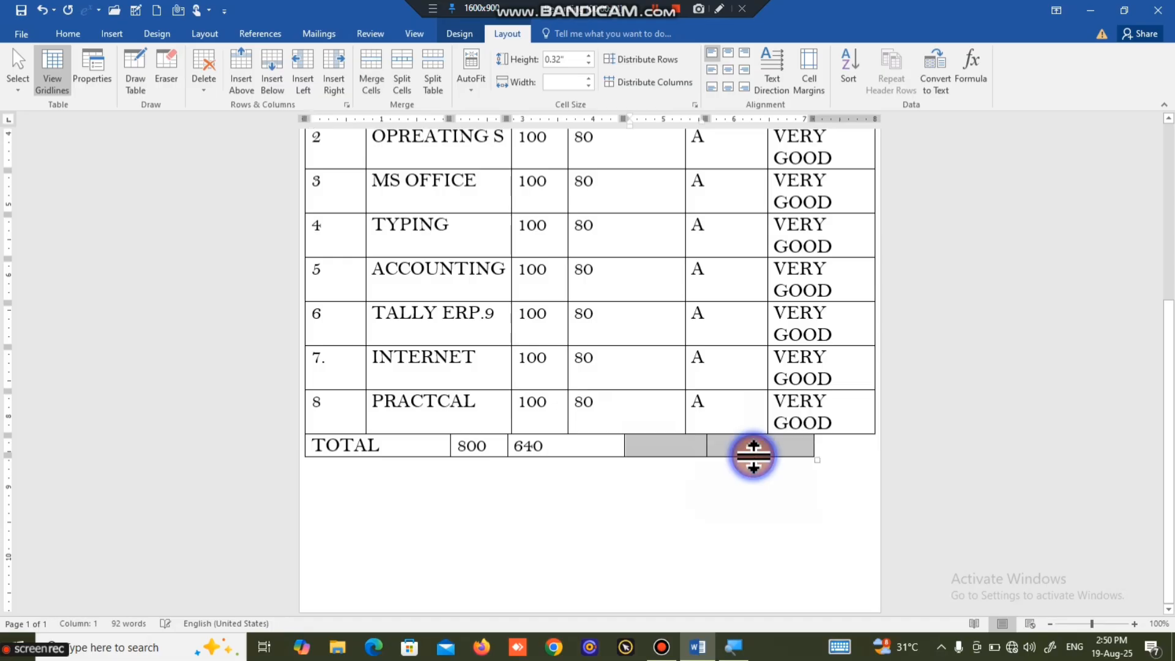
right_click(755, 456)
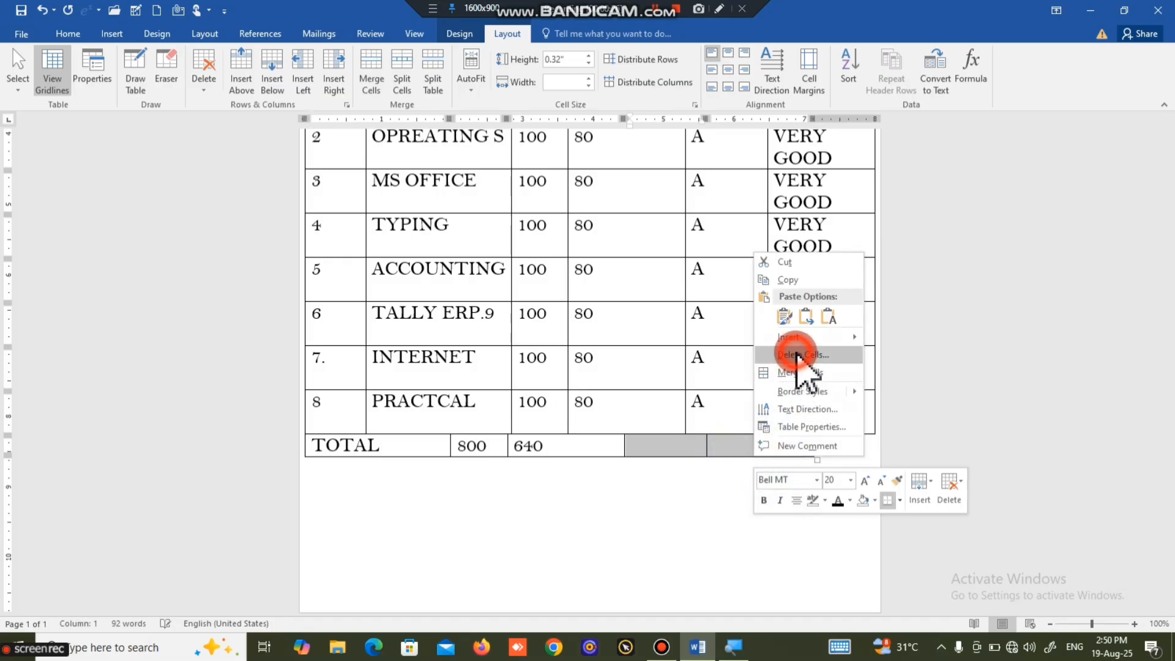
click(798, 355)
click(566, 346)
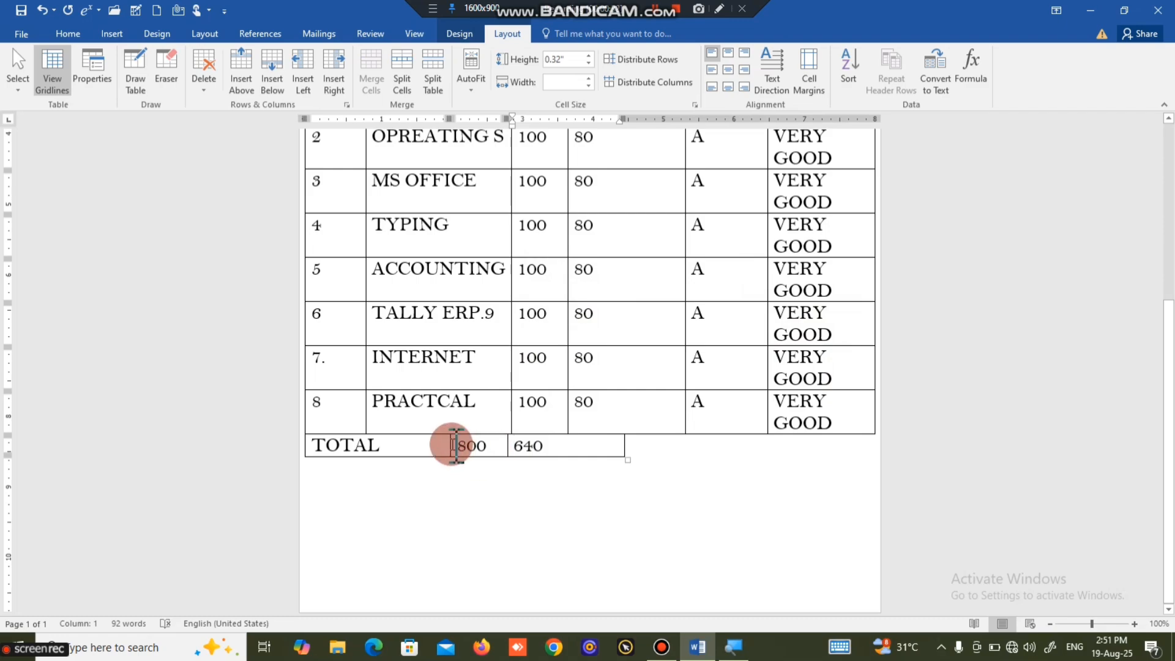
- Align the TOTAL row's cell borders with the maximum and obtained marks columns above, and make the row's text bold
drag(449, 444, 537, 445)
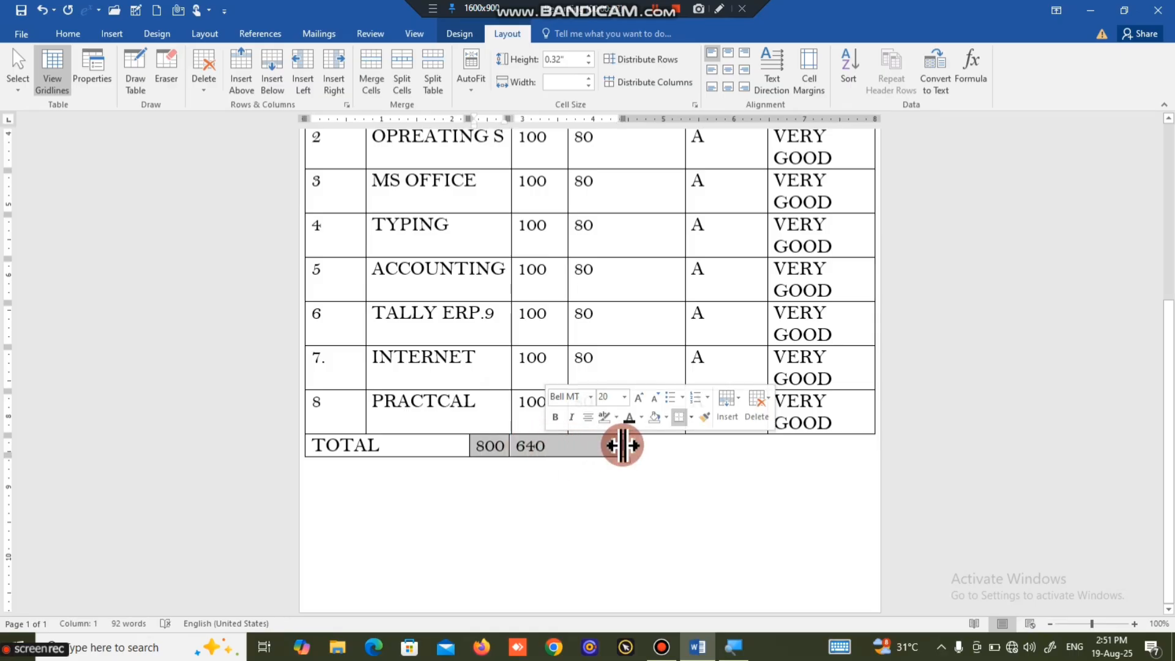
drag(622, 445, 685, 445)
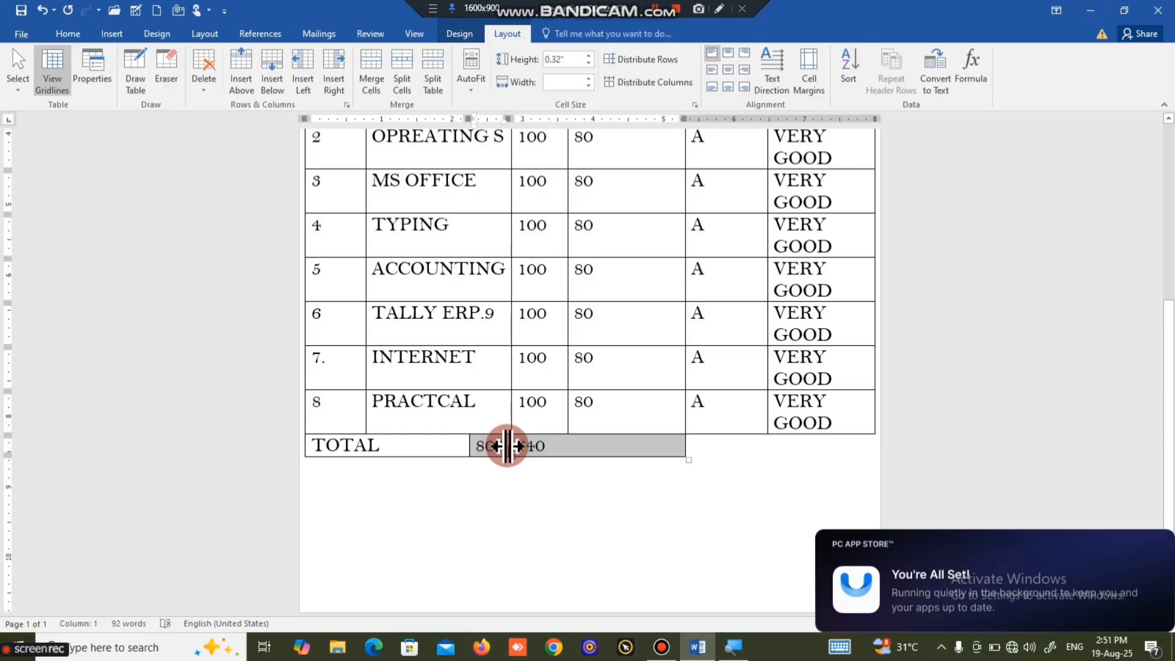
drag(469, 445, 567, 447)
click(569, 447)
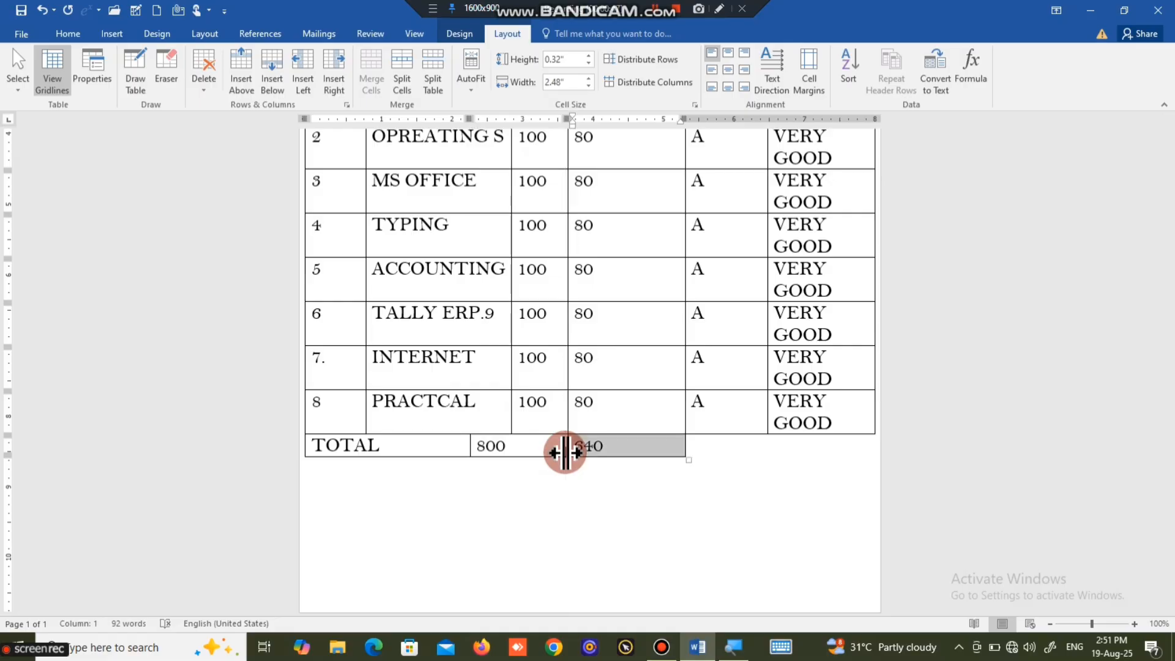
drag(469, 445, 513, 447)
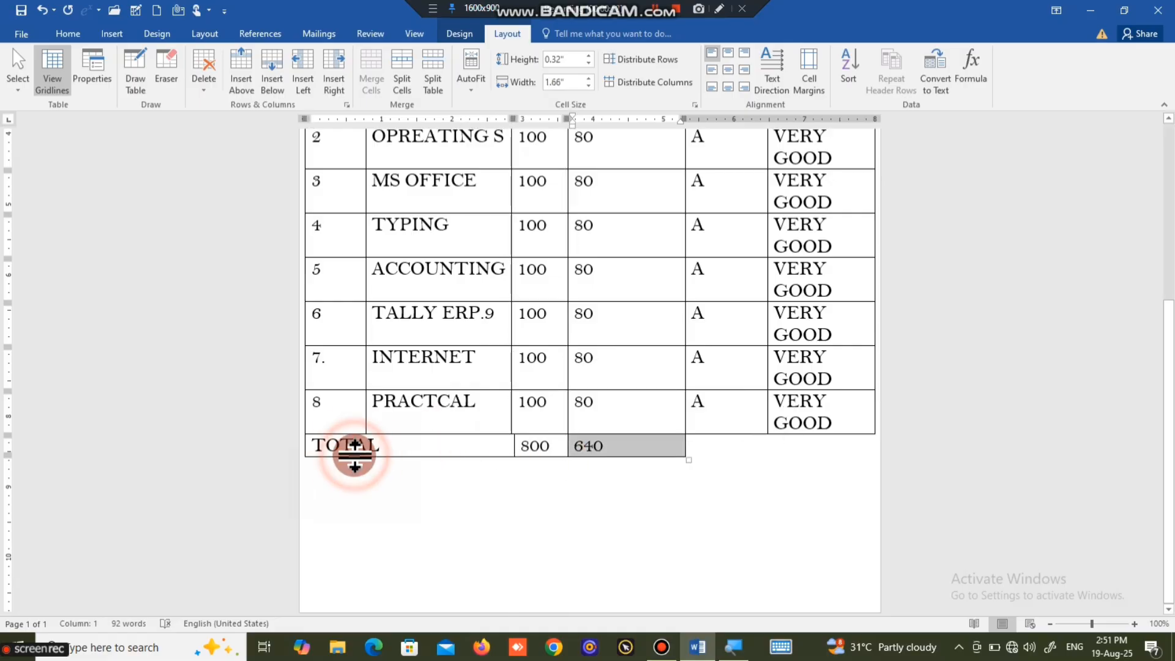
click(506, 503)
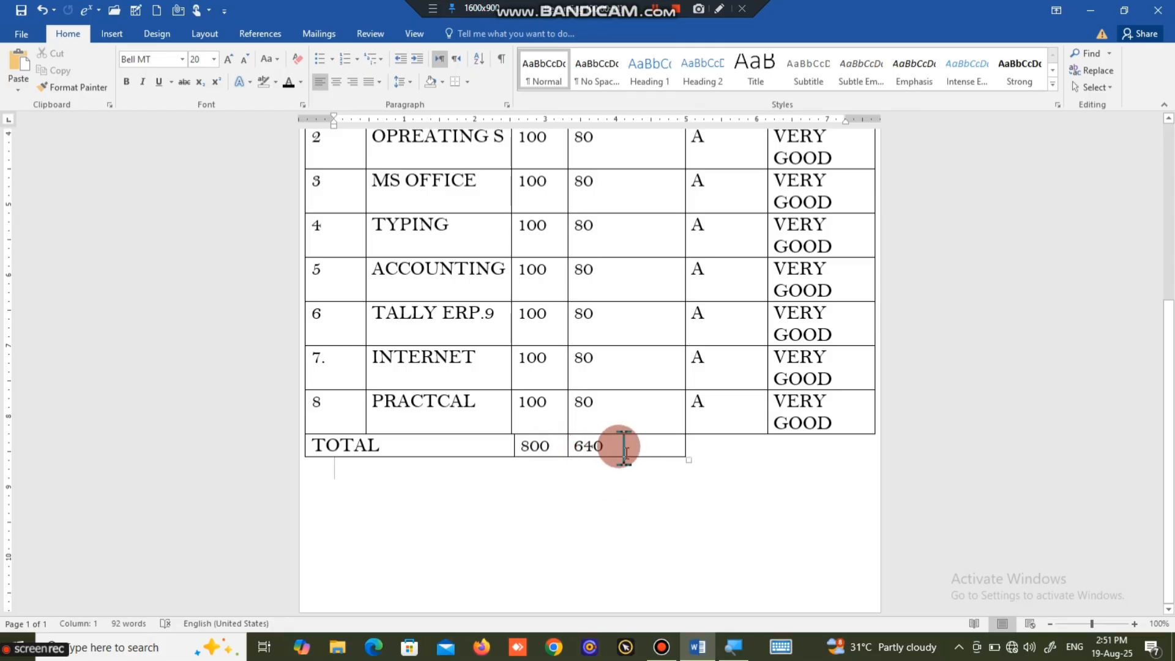
drag(618, 445, 413, 447)
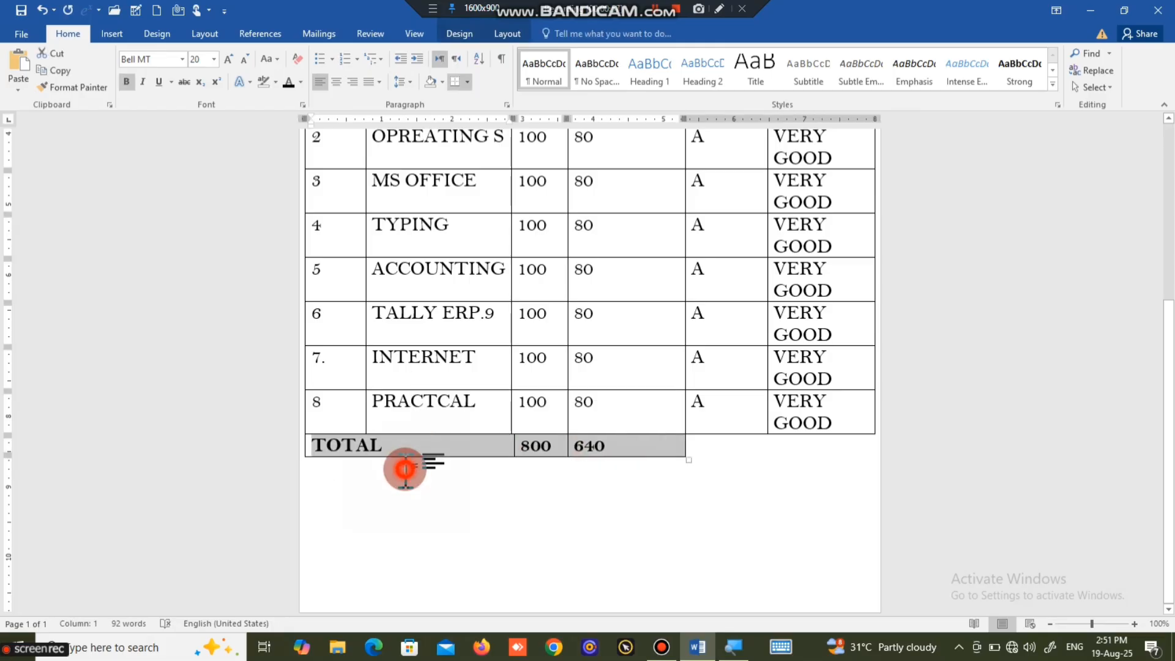
click(396, 476)
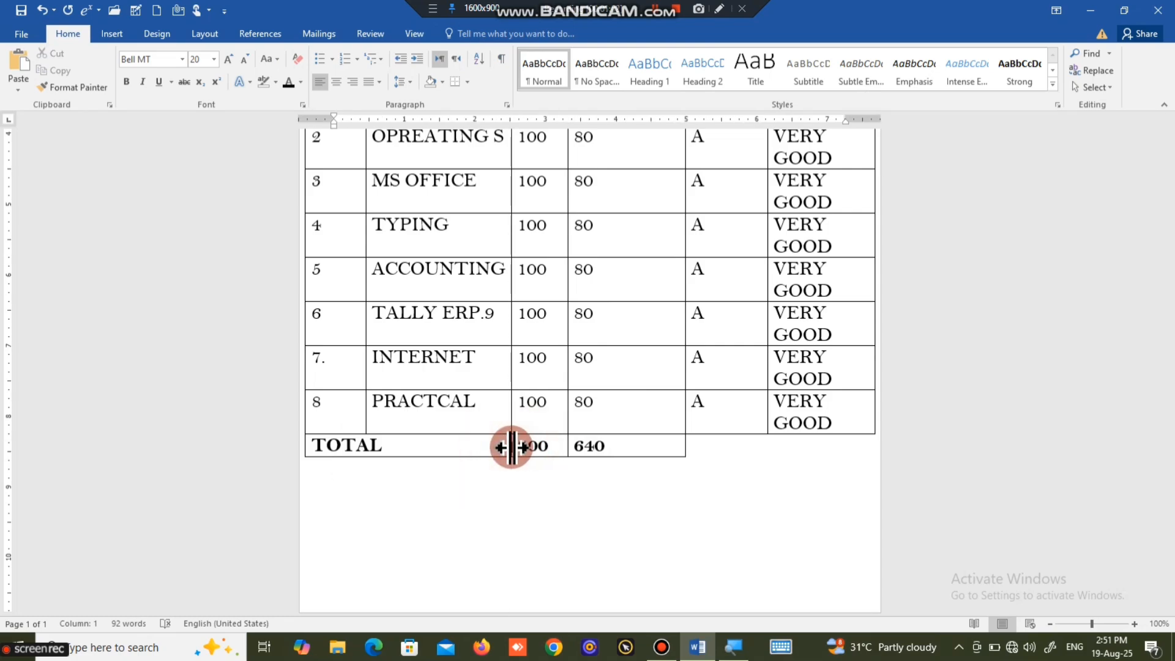
- Set the font size to 14 for all table rows below the header, including the TOTAL row
scroll(422, 210, up, 2)
scroll(425, 210, up, 2)
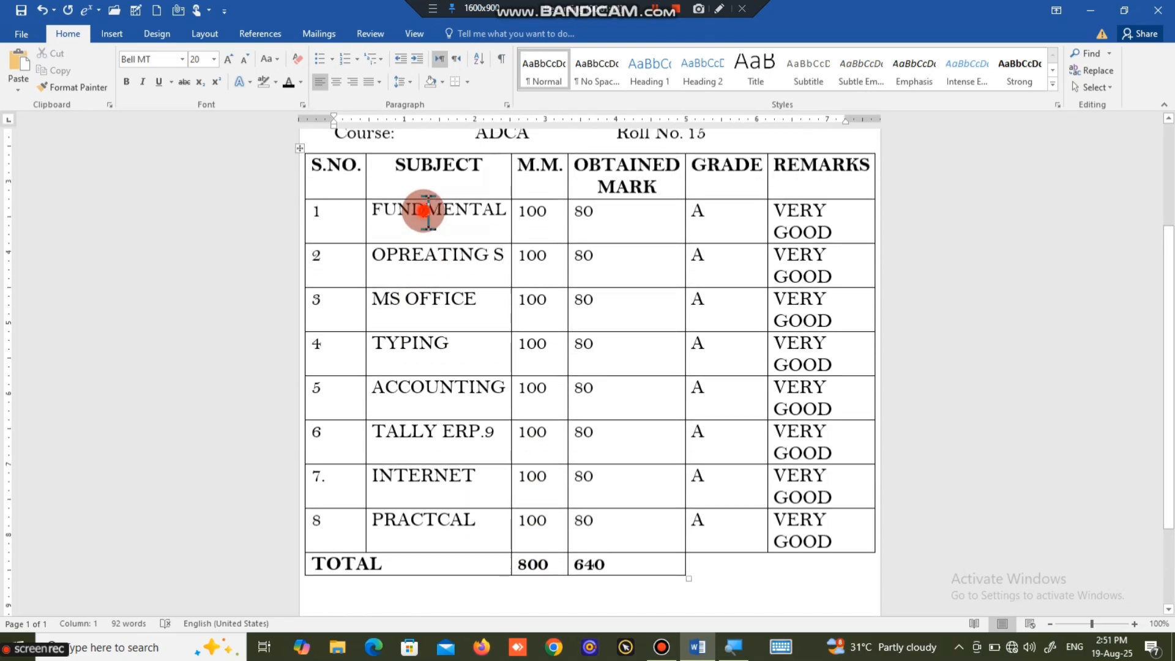
click(419, 210)
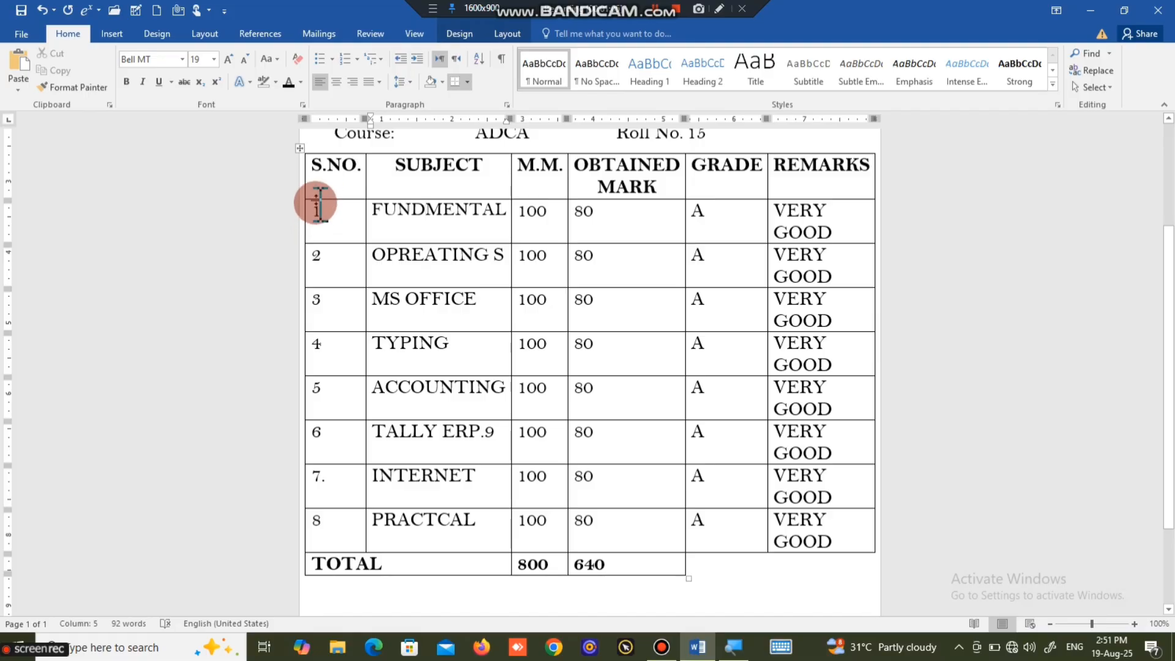
drag(316, 210, 807, 578)
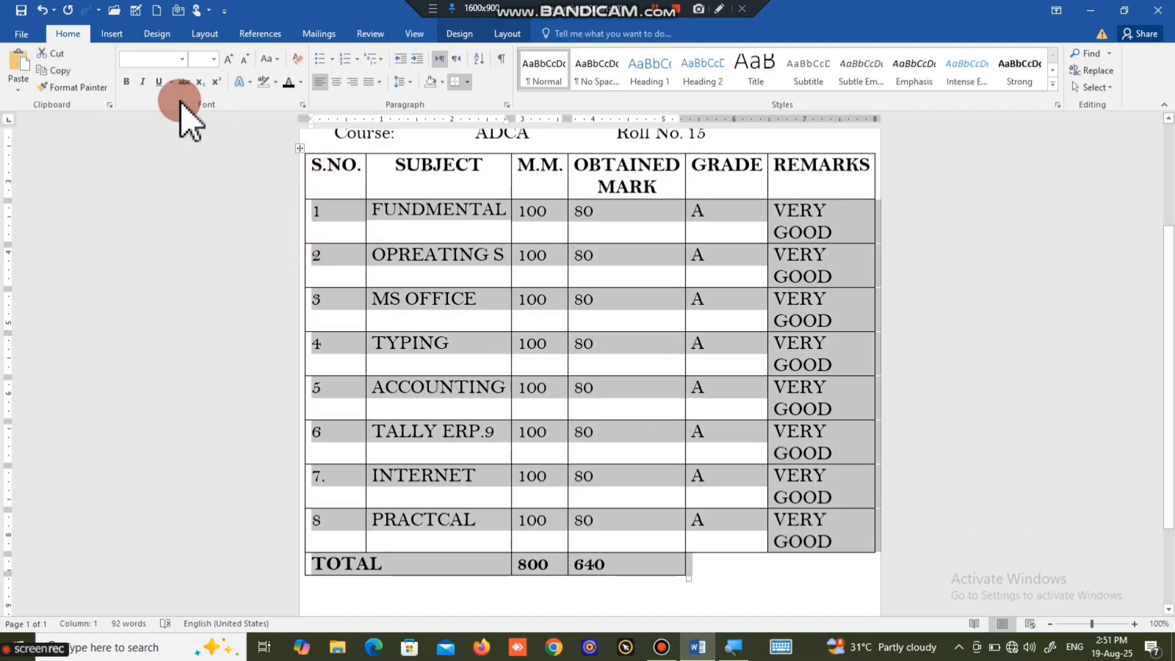
click(214, 59)
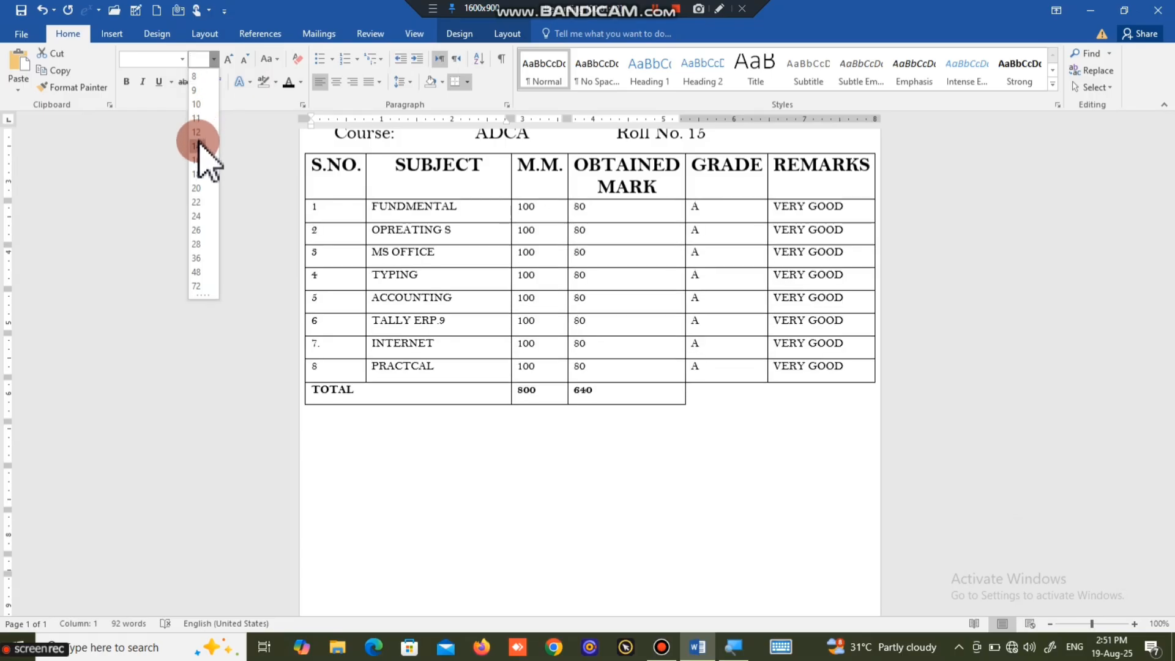
click(198, 145)
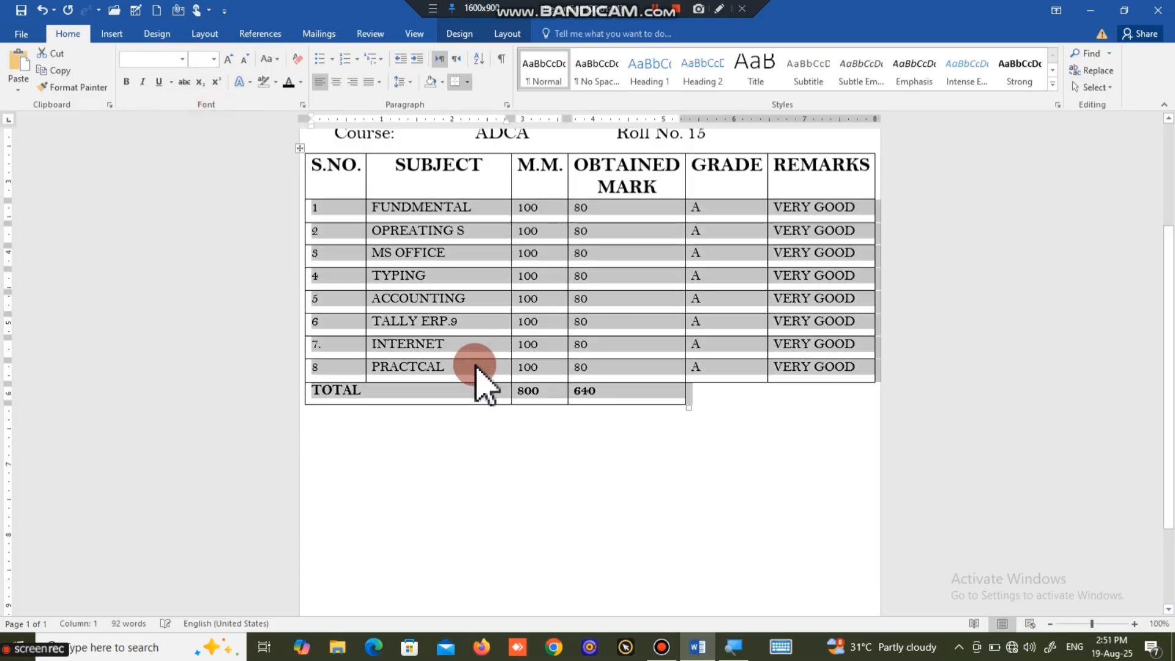
click(685, 468)
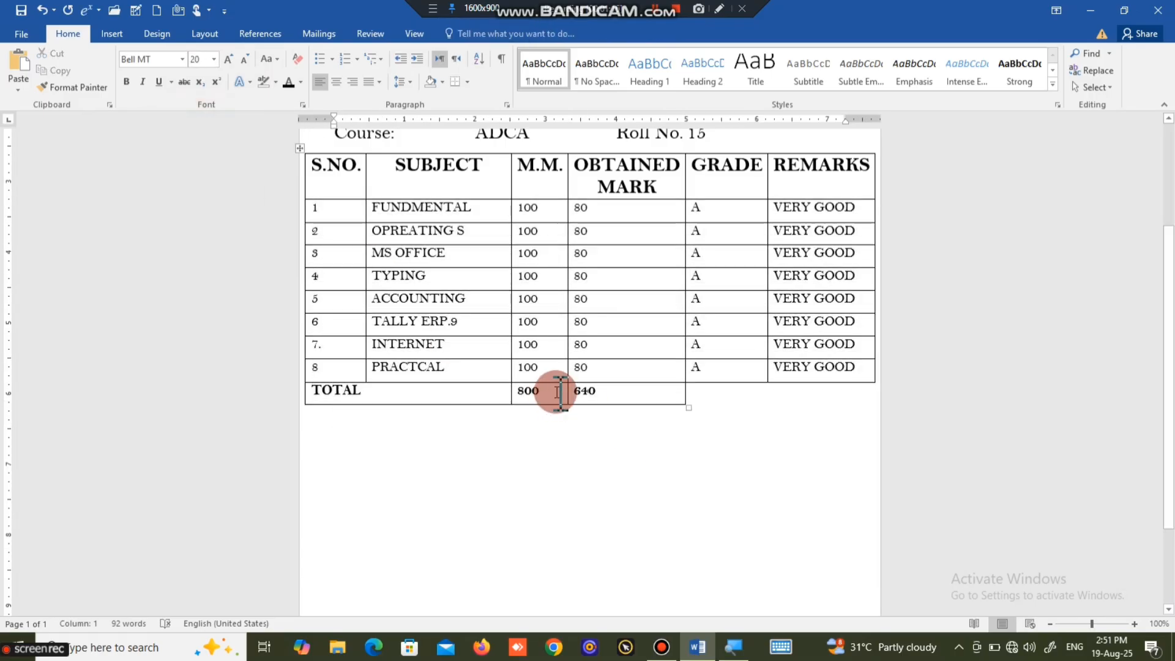
- Centre the text in all cells of the eight subject rows
scroll(605, 356, up, 1)
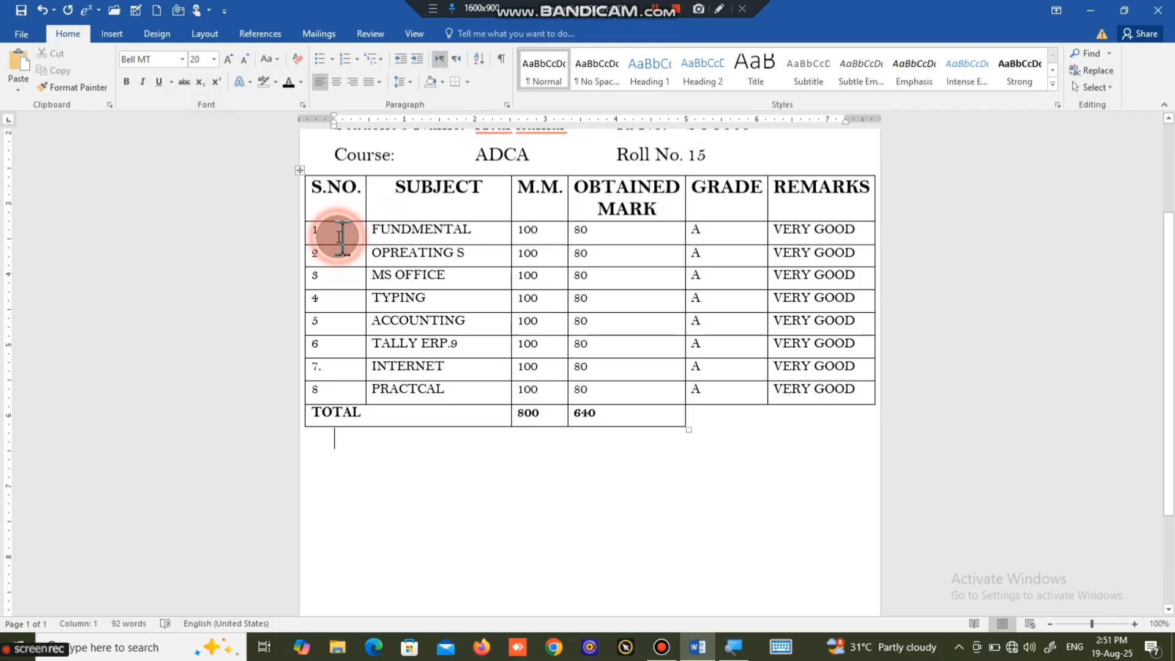
drag(340, 237, 794, 394)
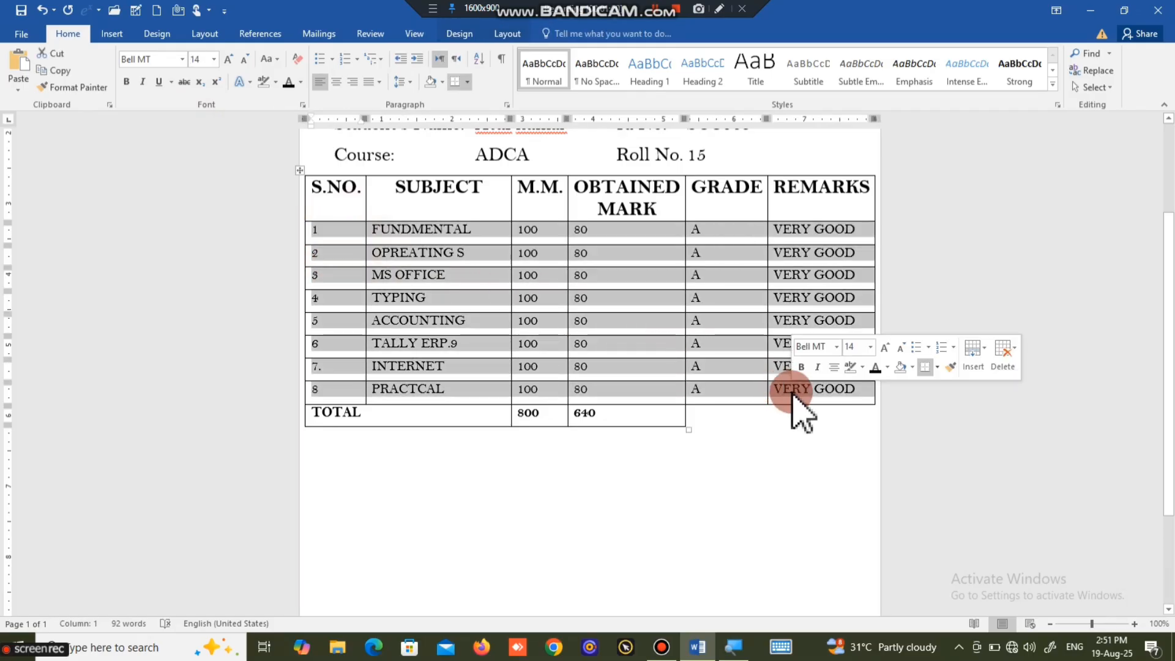
key(ctrl+e)
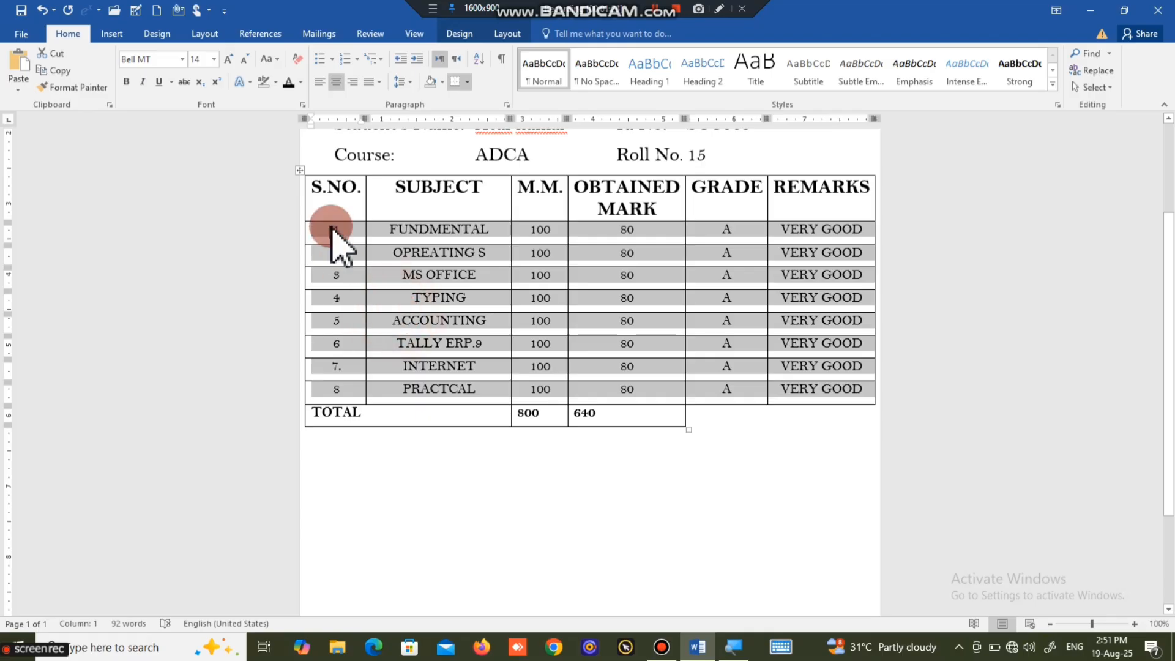
click(357, 237)
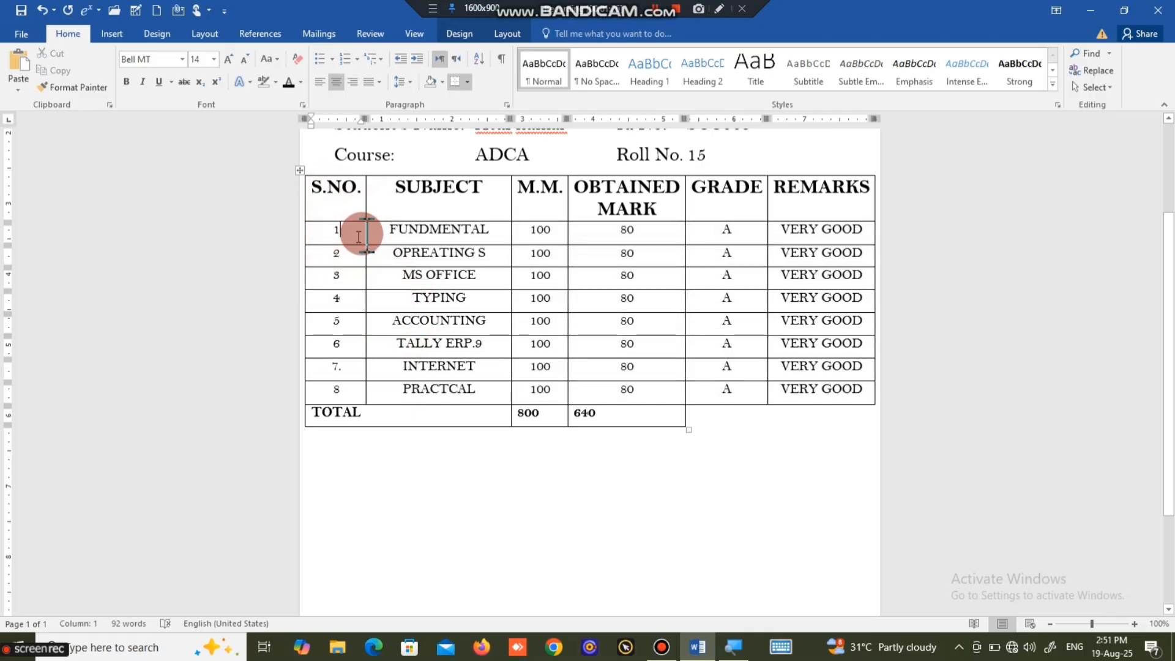
- Remove the inside borders between the serial number cells 1 to 8 in the S.NO. column
drag(358, 233, 340, 379)
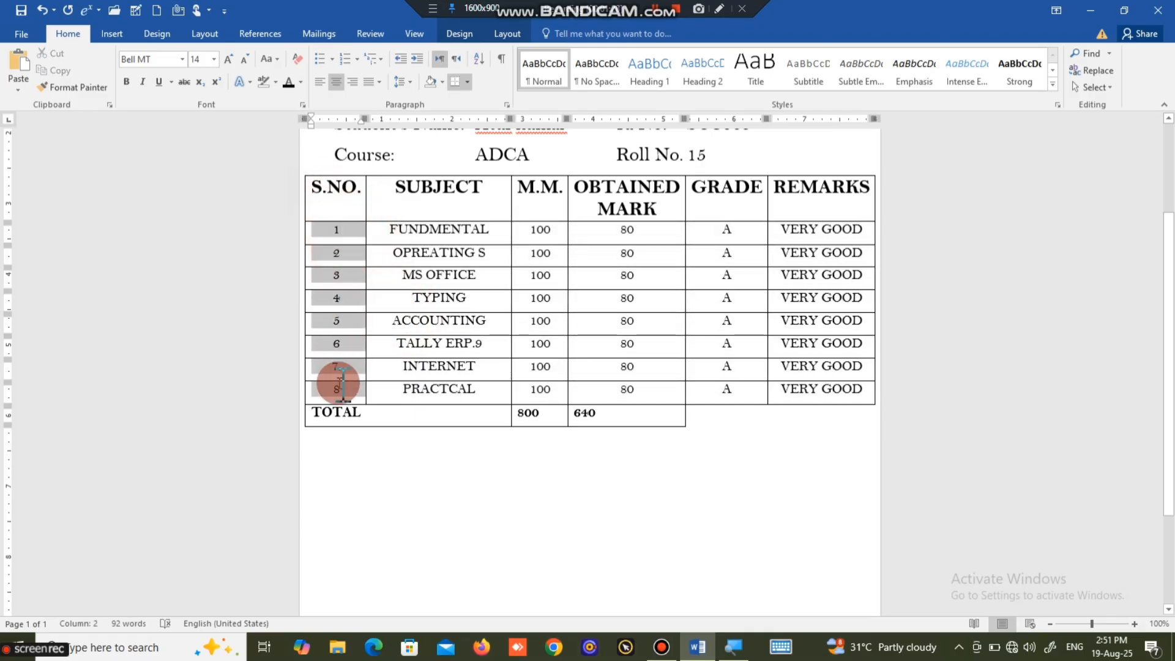
click(506, 33)
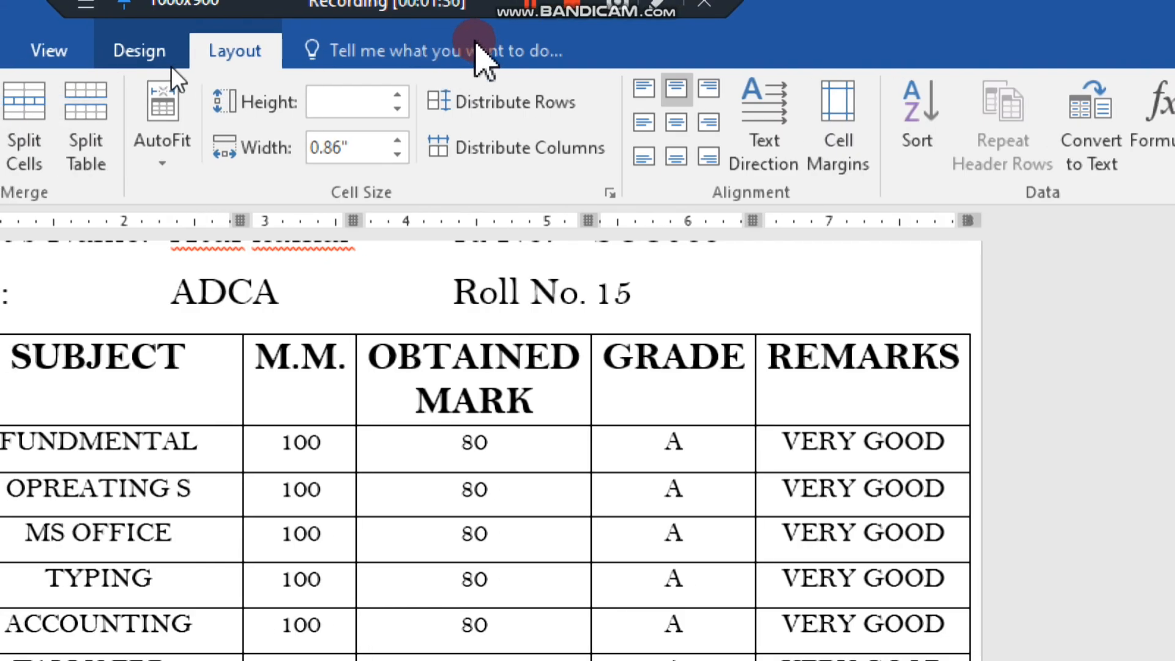
click(133, 50)
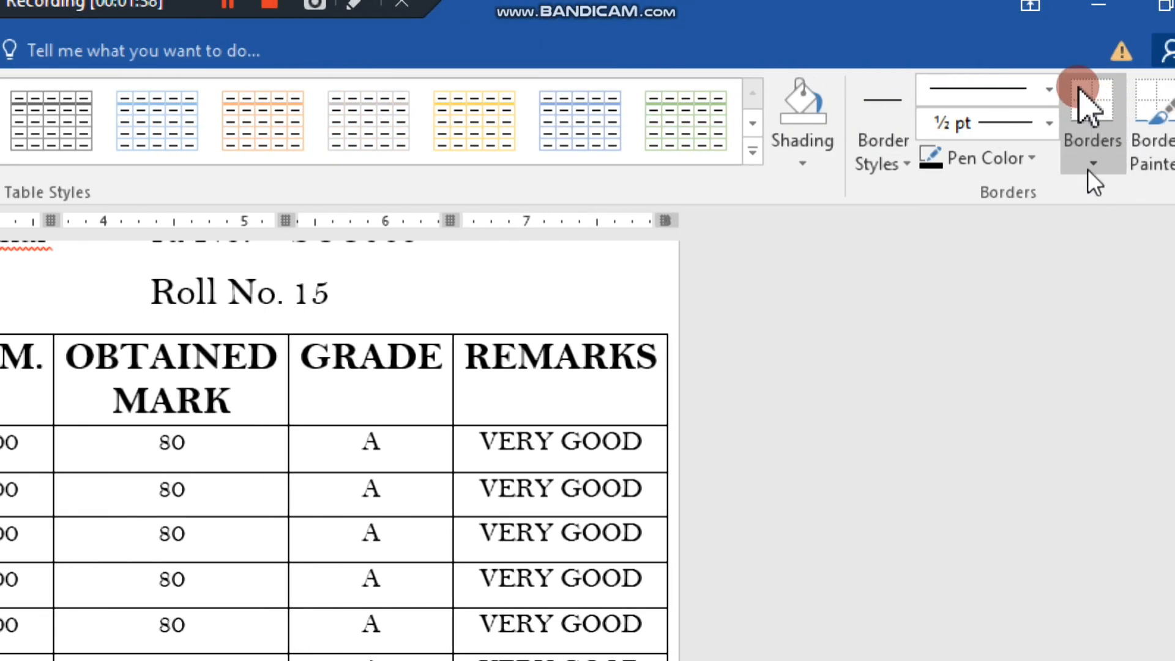
click(1072, 161)
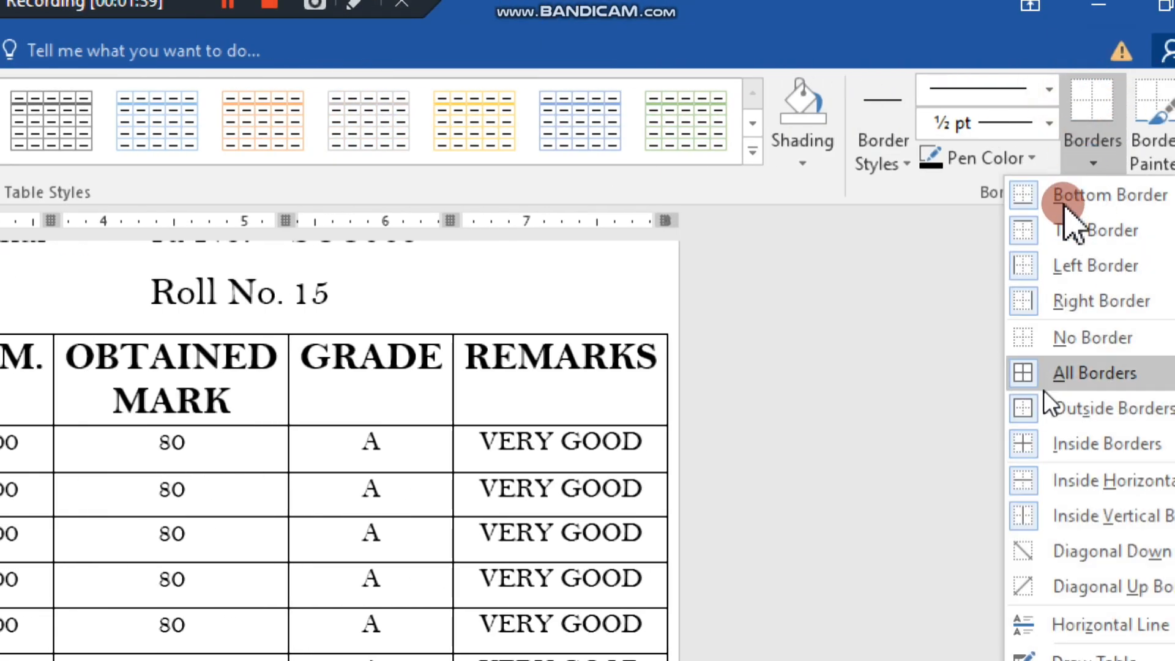
click(1048, 443)
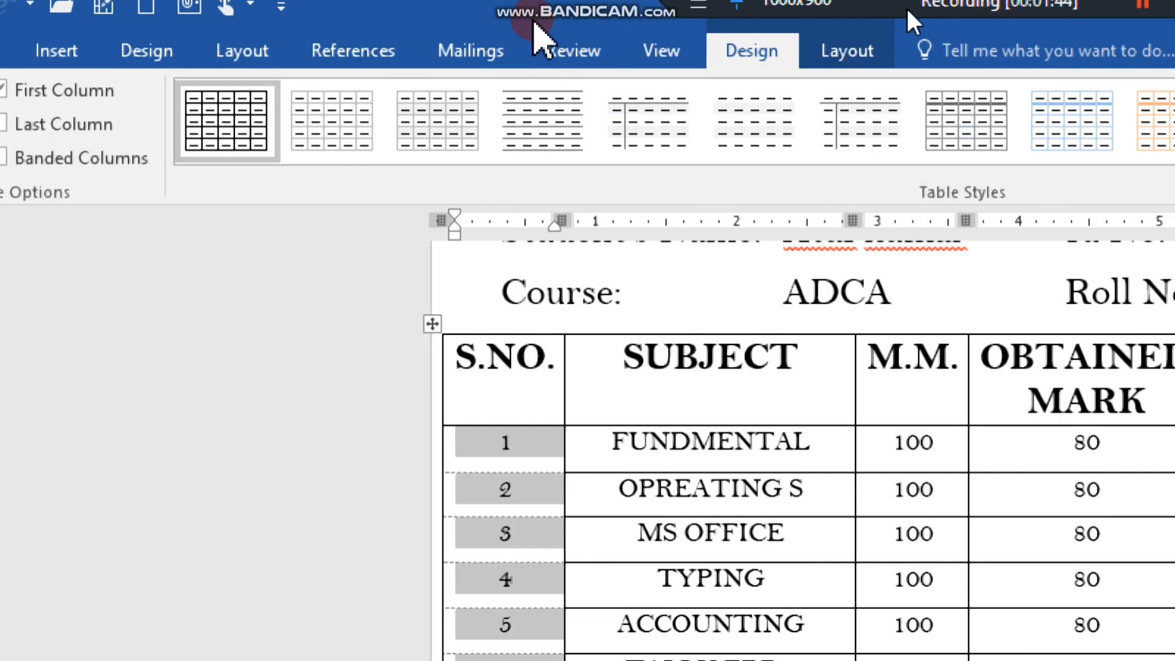
- Turn off the display of table gridlines so the removed borders in the S.NO. column leave no dashed lines
click(860, 50)
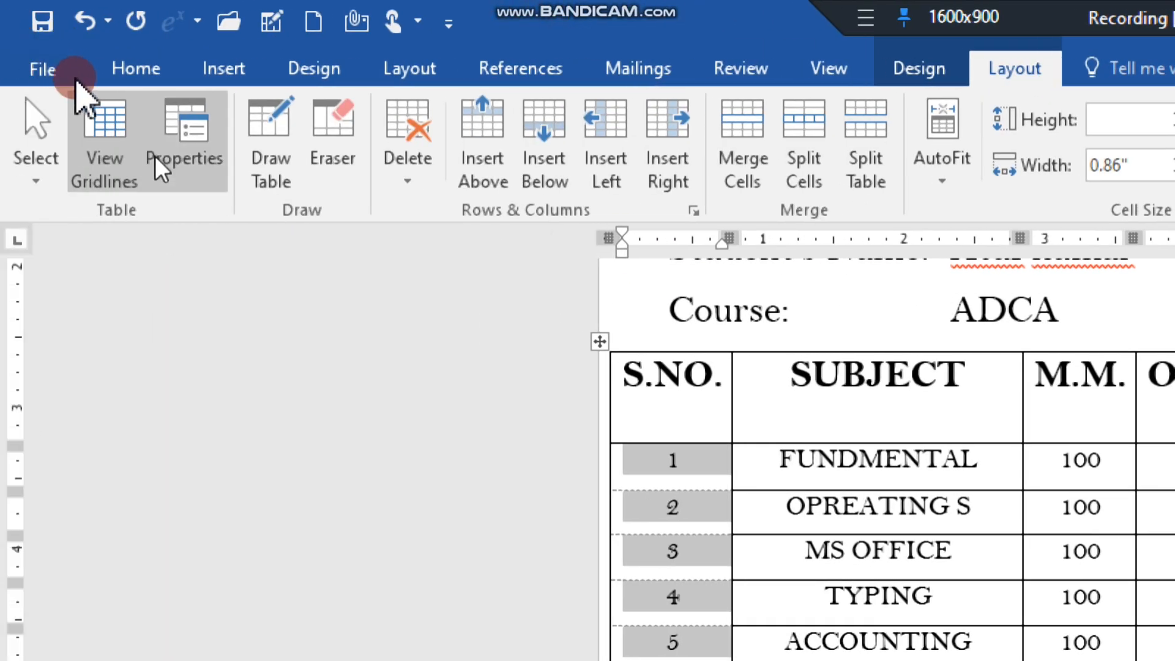
click(130, 148)
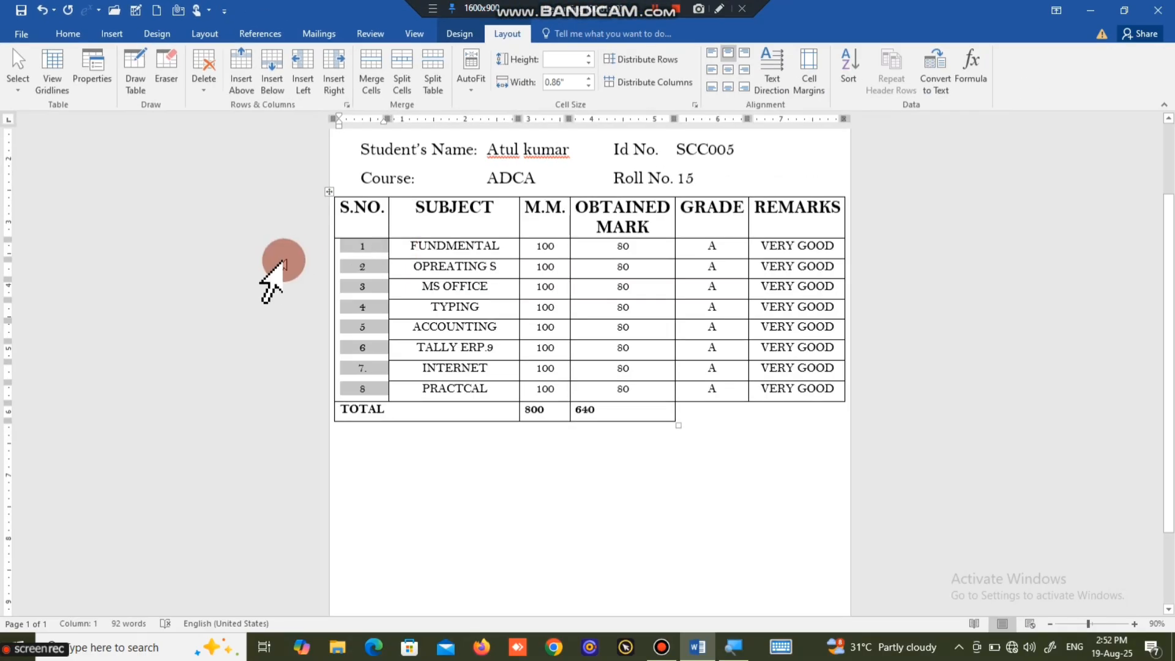
click(424, 211)
- Remove the inside horizontal borders between the eight subject rows in the SUBJECT and M.M. columns
drag(452, 245, 442, 385)
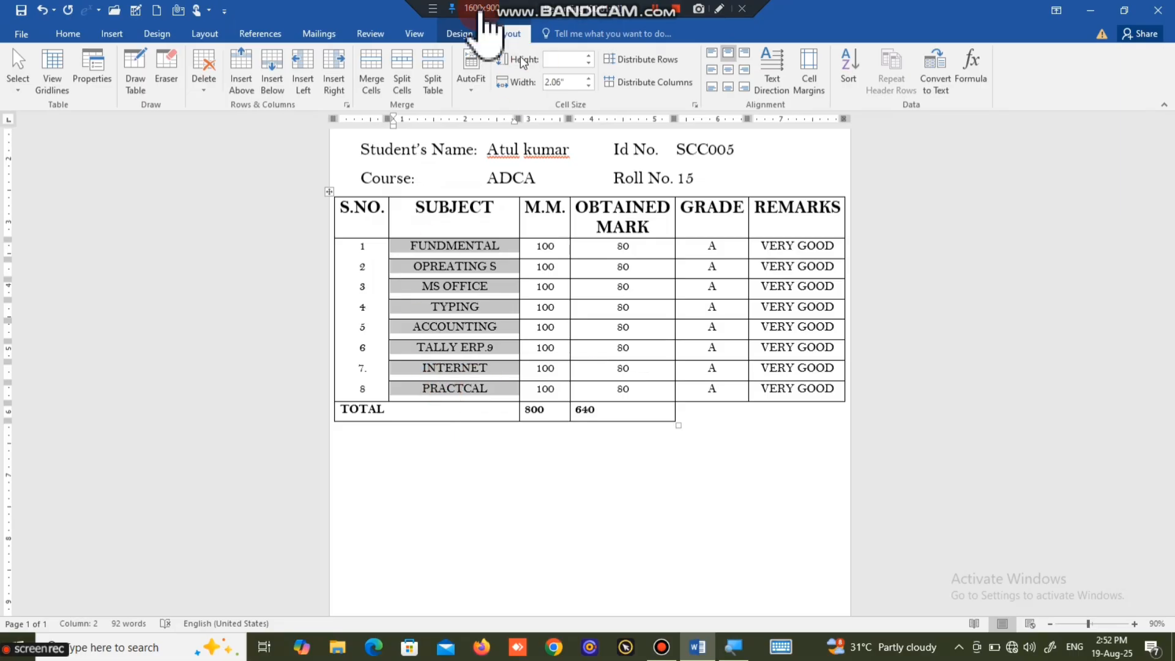
click(459, 35)
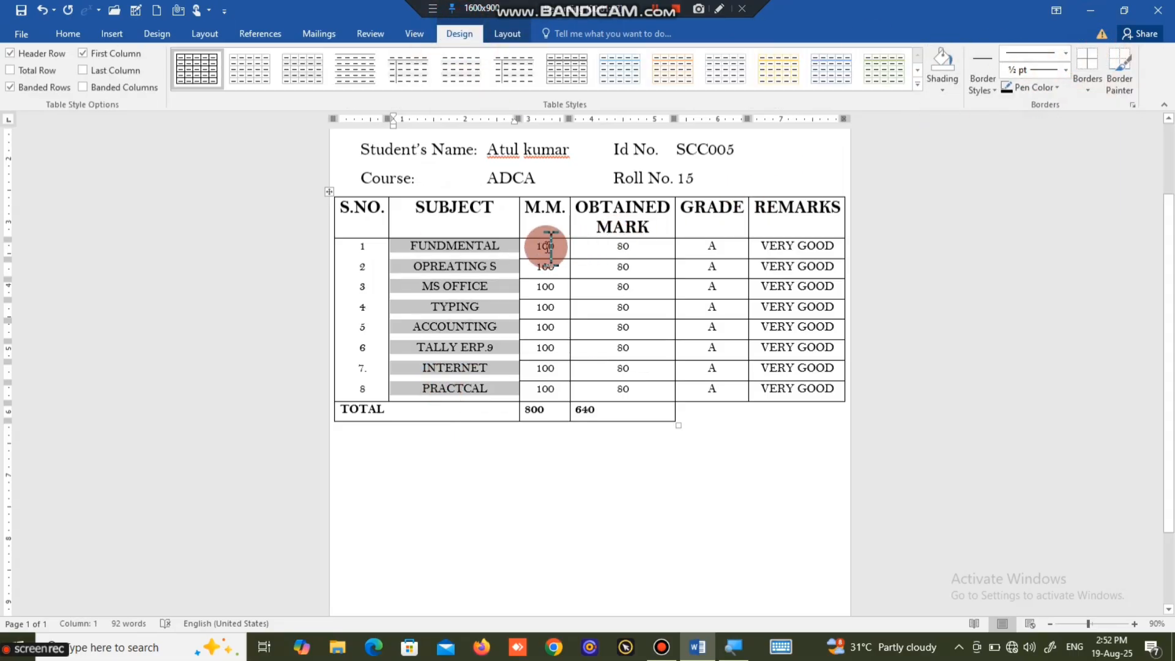
drag(544, 246, 538, 389)
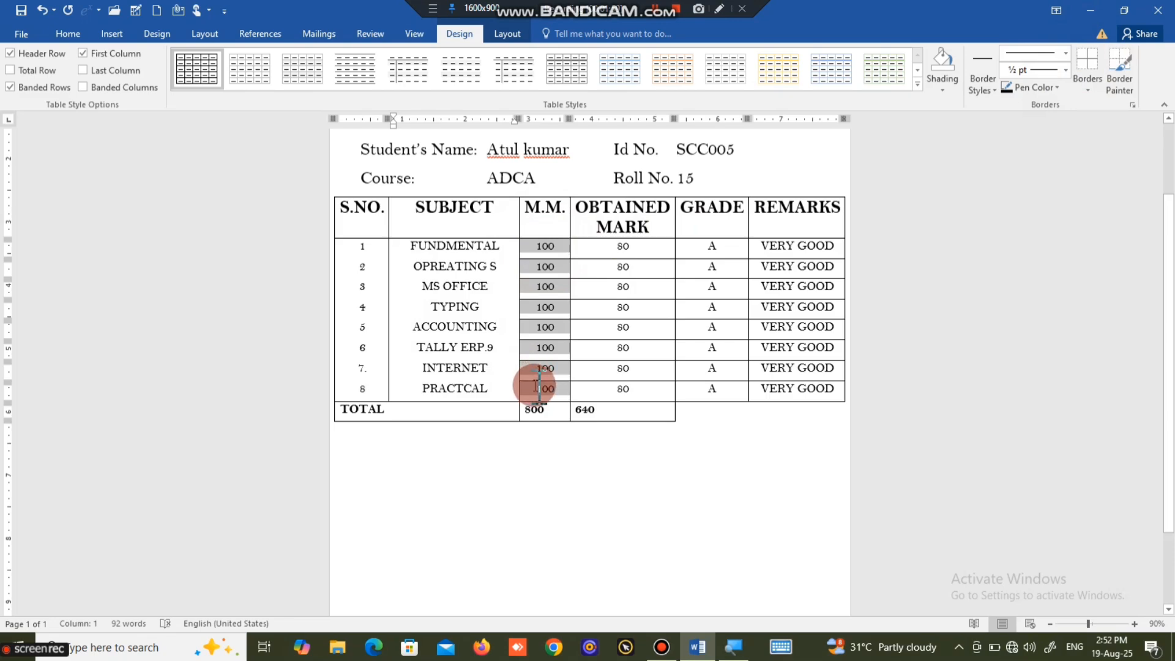
click(1088, 54)
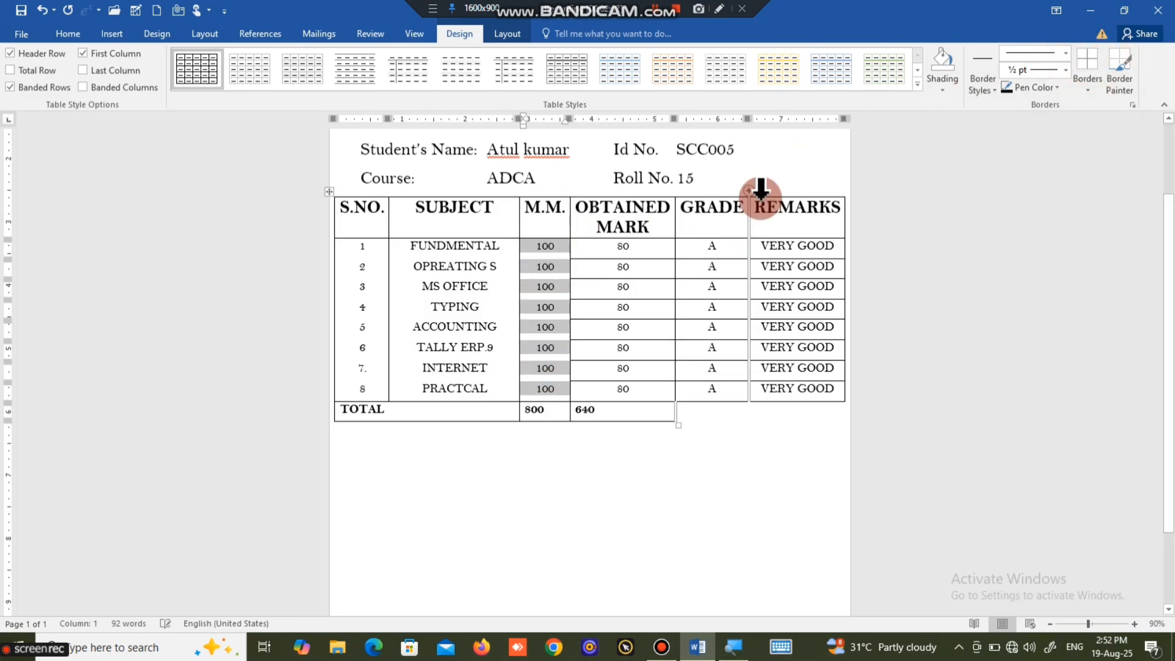
- Remove the inside horizontal borders between the eight subject rows in the OBTAINED MARK, GRADE and REMARKS columns
drag(647, 251, 632, 388)
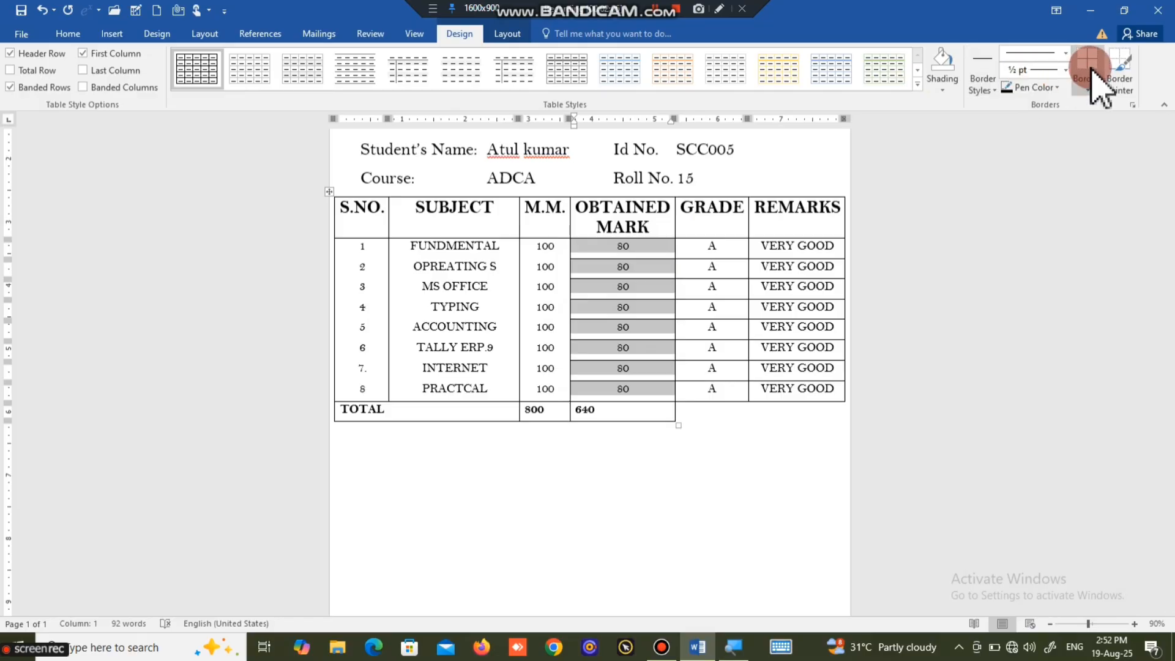
drag(707, 258, 710, 394)
click(706, 256)
key(ctrl+z)
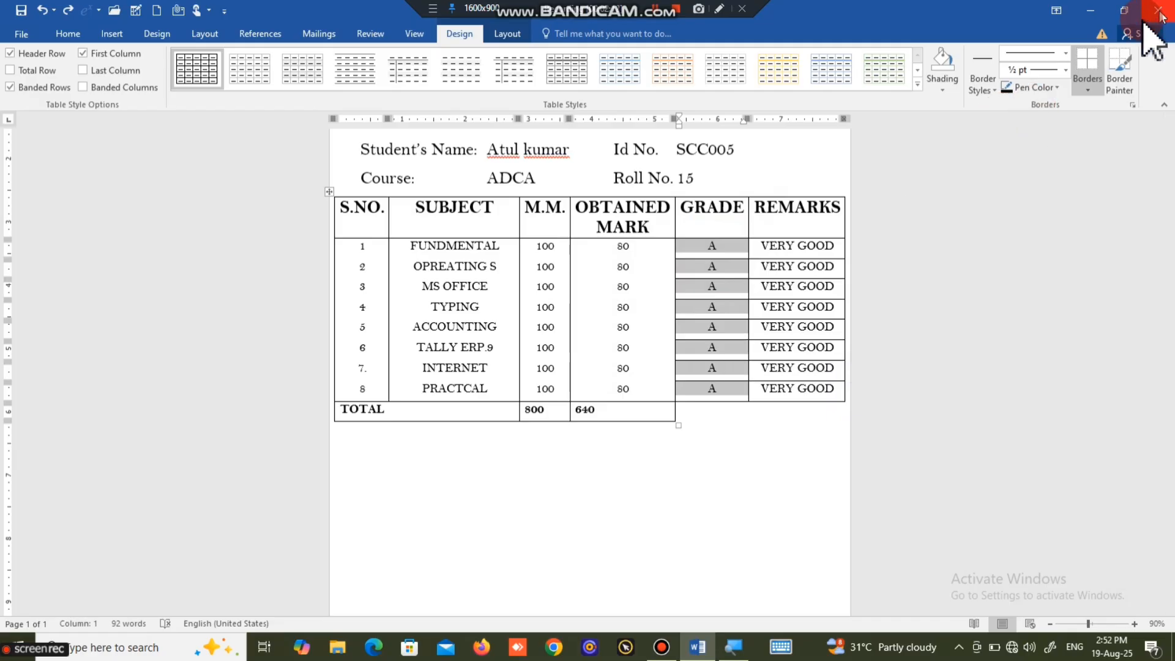
drag(839, 240, 782, 391)
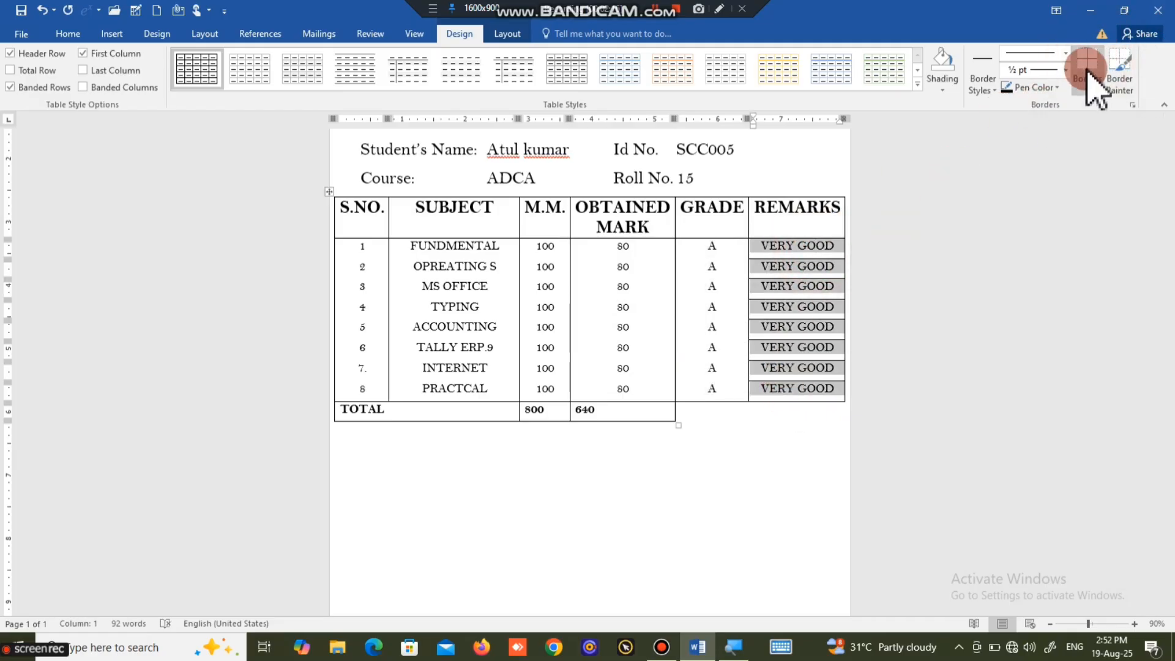
click(1088, 61)
click(716, 352)
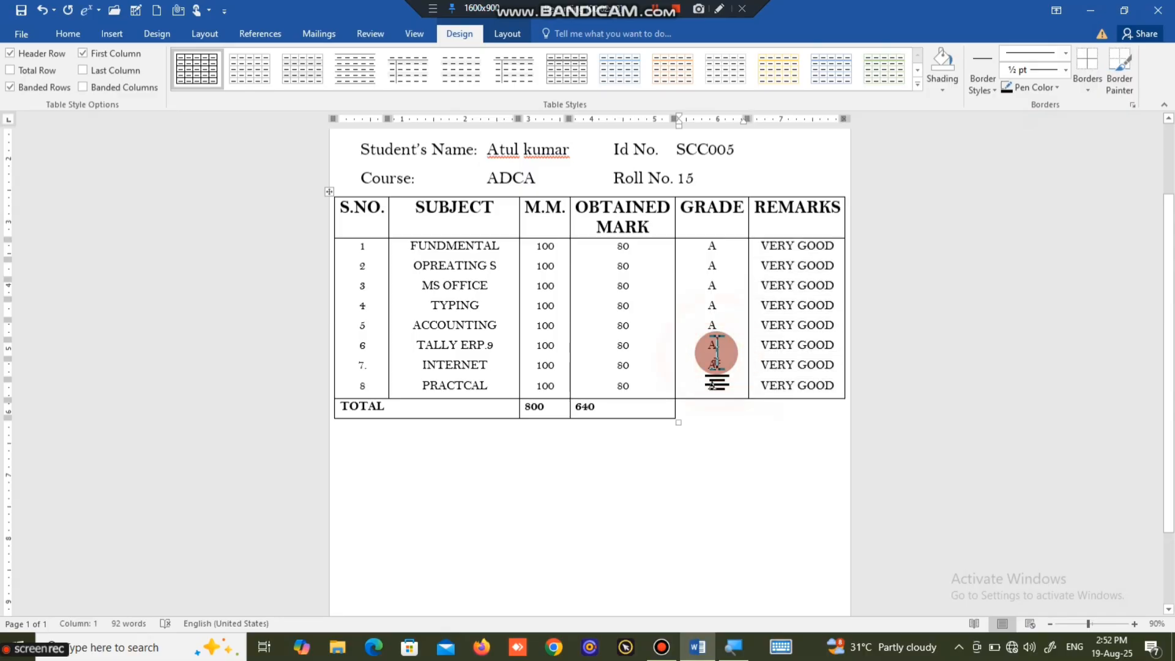
- Draw a text box about 8.03" wide and 0.43" high just below the TOTAL row, spanning the table's width
ctrl+scroll(716, 351, up, 3)
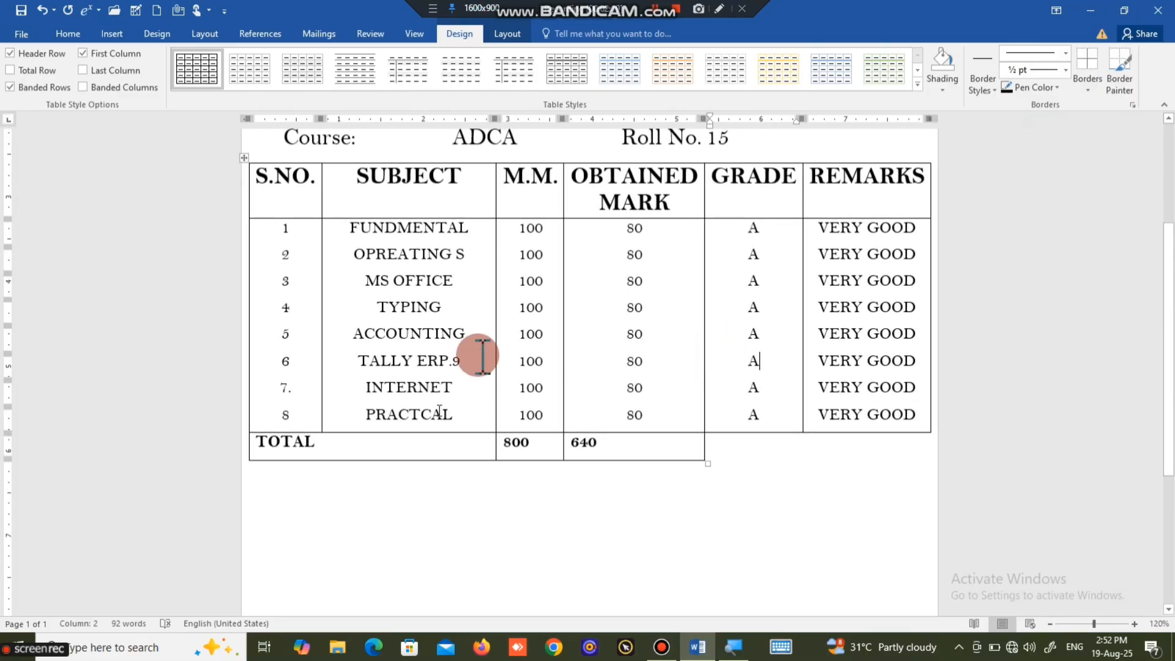
right_click(273, 478)
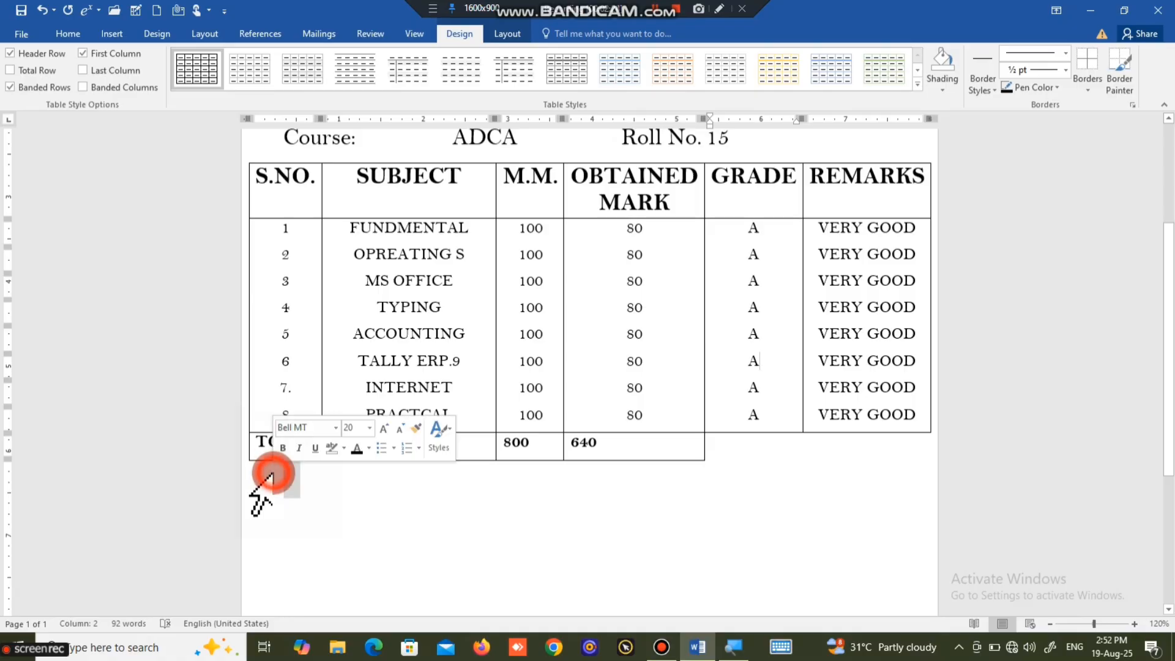
click(291, 485)
click(281, 481)
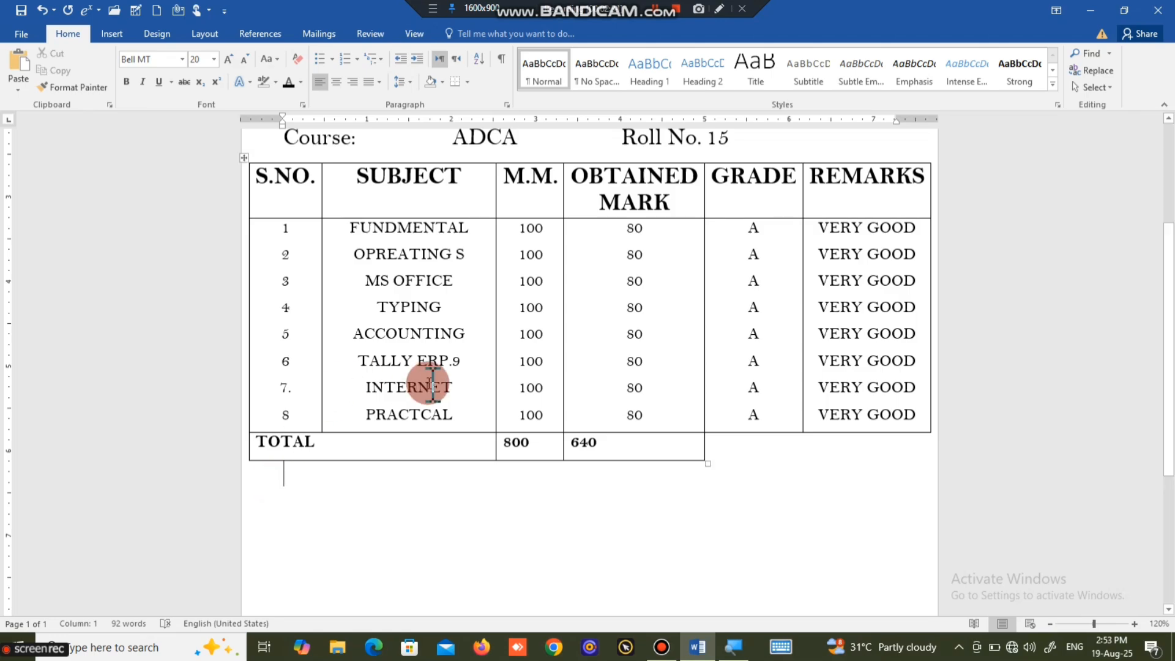
click(115, 35)
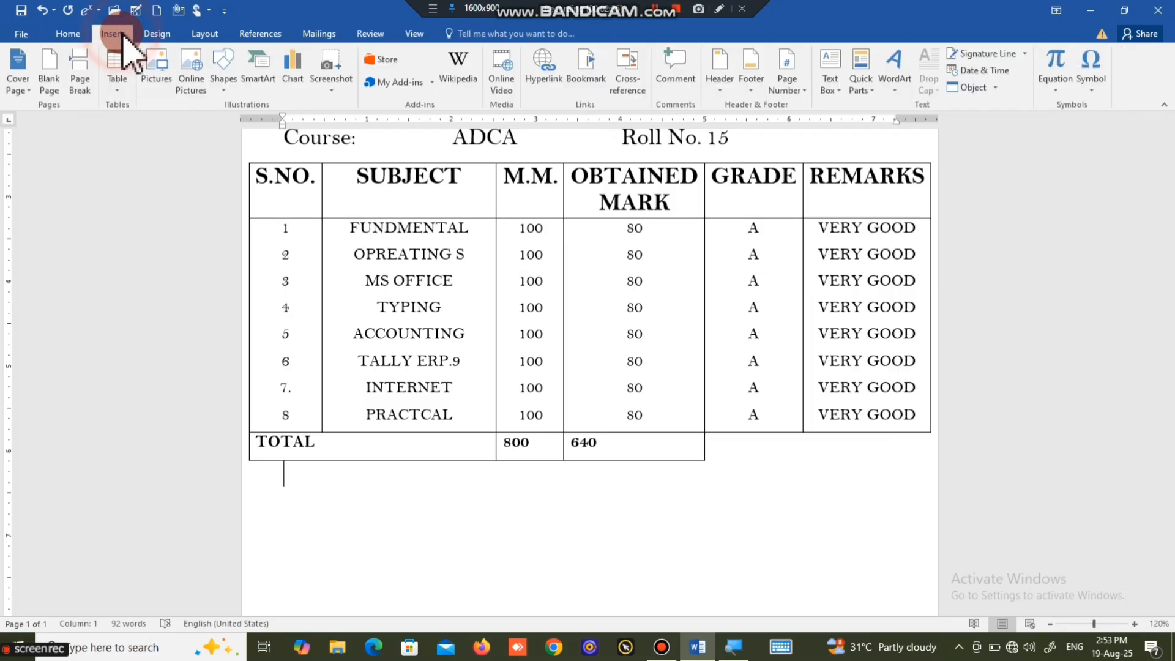
click(226, 92)
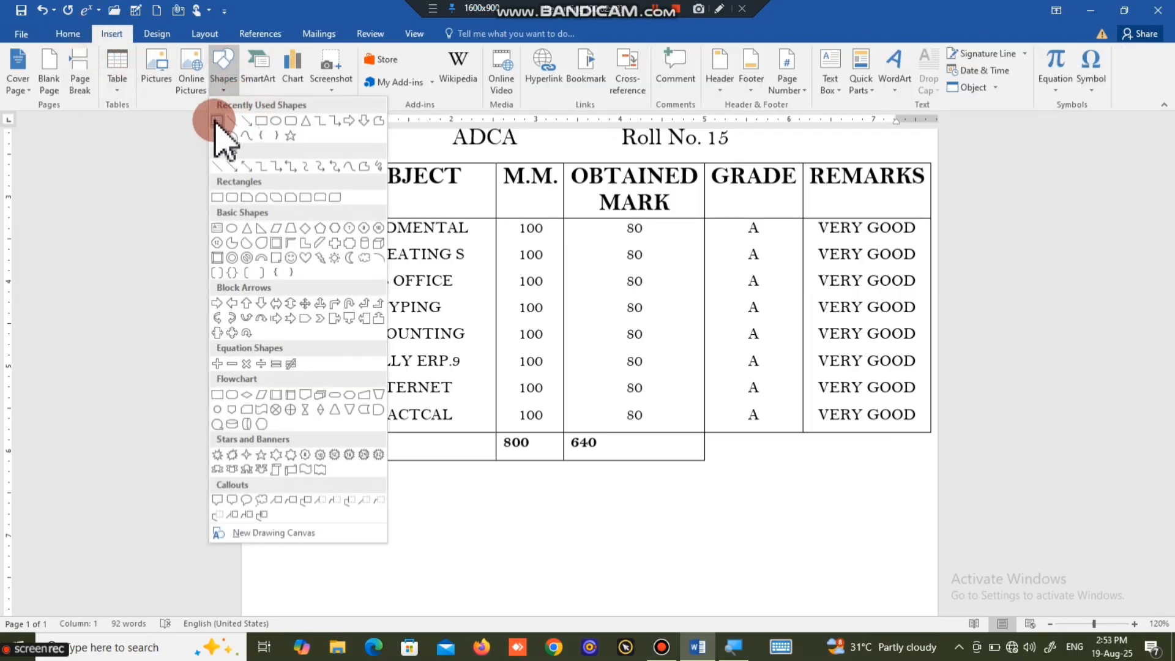
click(217, 121)
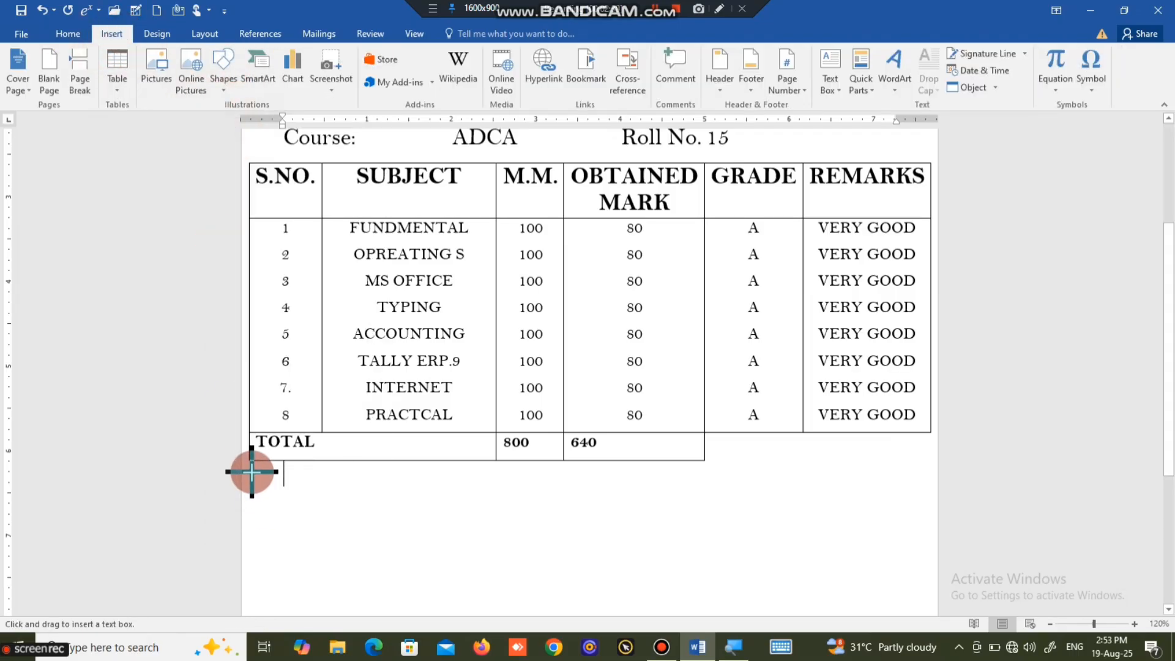
mouse_move(252, 472)
mouse_down()
mouse_move(398, 519)
mouse_move(758, 485)
mouse_move(930, 501)
mouse_move(921, 507)
mouse_up()
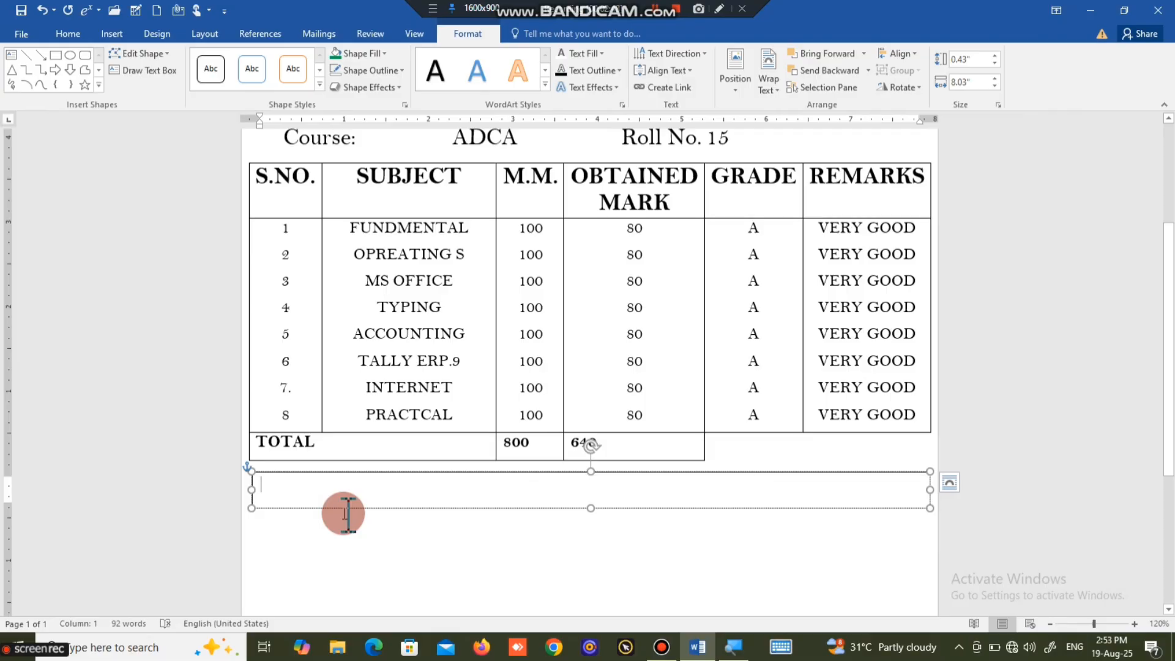
- Enter "PERCENTAGE: 80%" as the first entry in the text box below the table
text(PERCENTAGE)
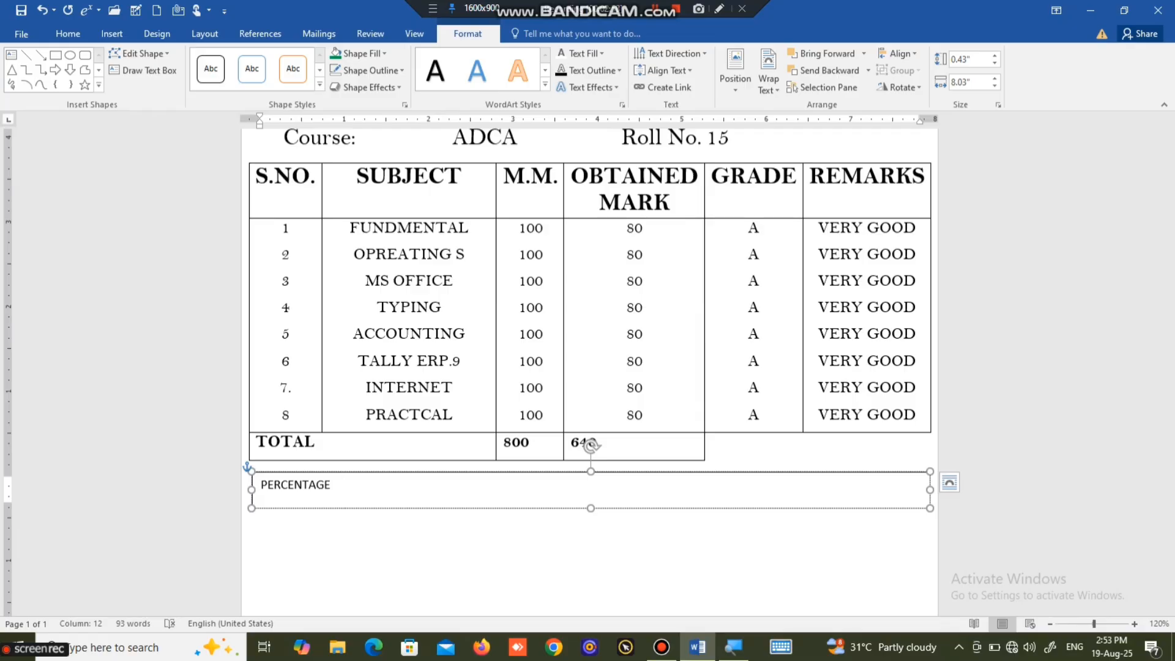
click(345, 512)
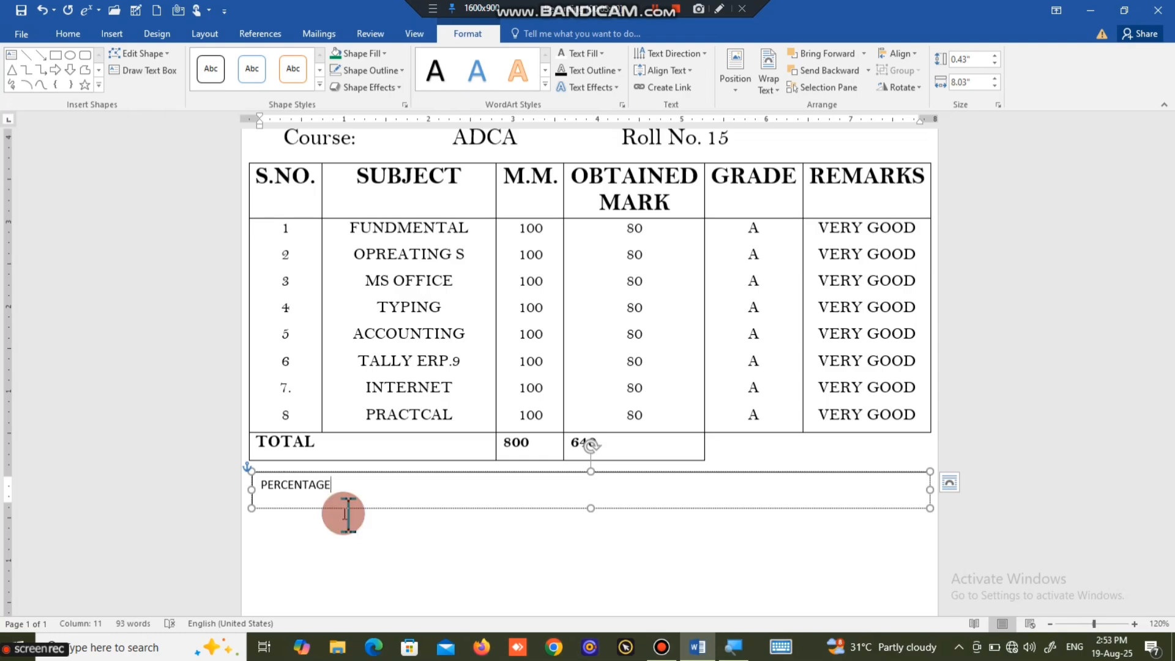
text(: 80)
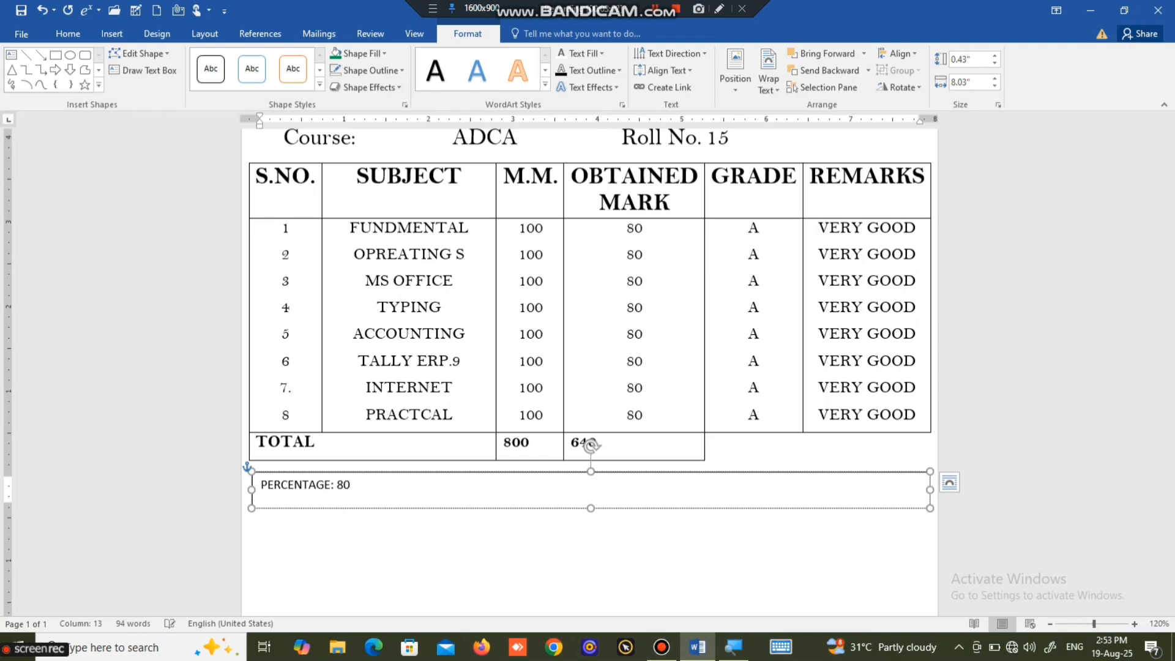
click(344, 513)
text(80)
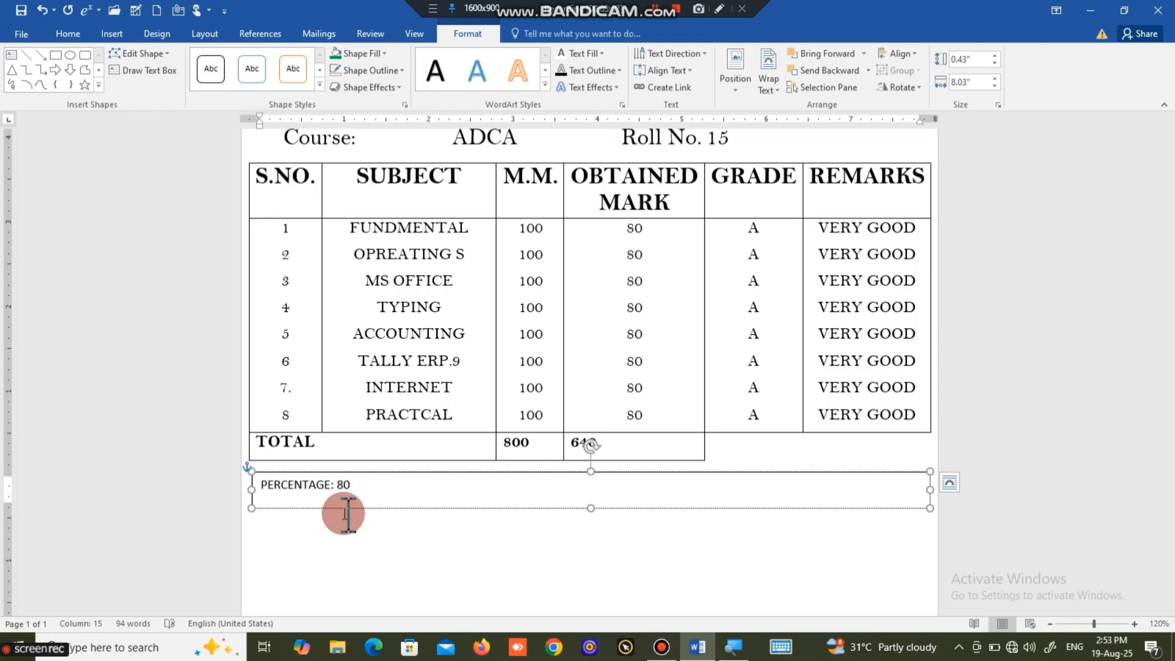
text(%)
- Add the tab-spaced entries "GRADE.A", "TOTAL MARKS. 640/800" and "RESULT. PASS" after the percentage in the text box
scroll(342, 511, up, 1)
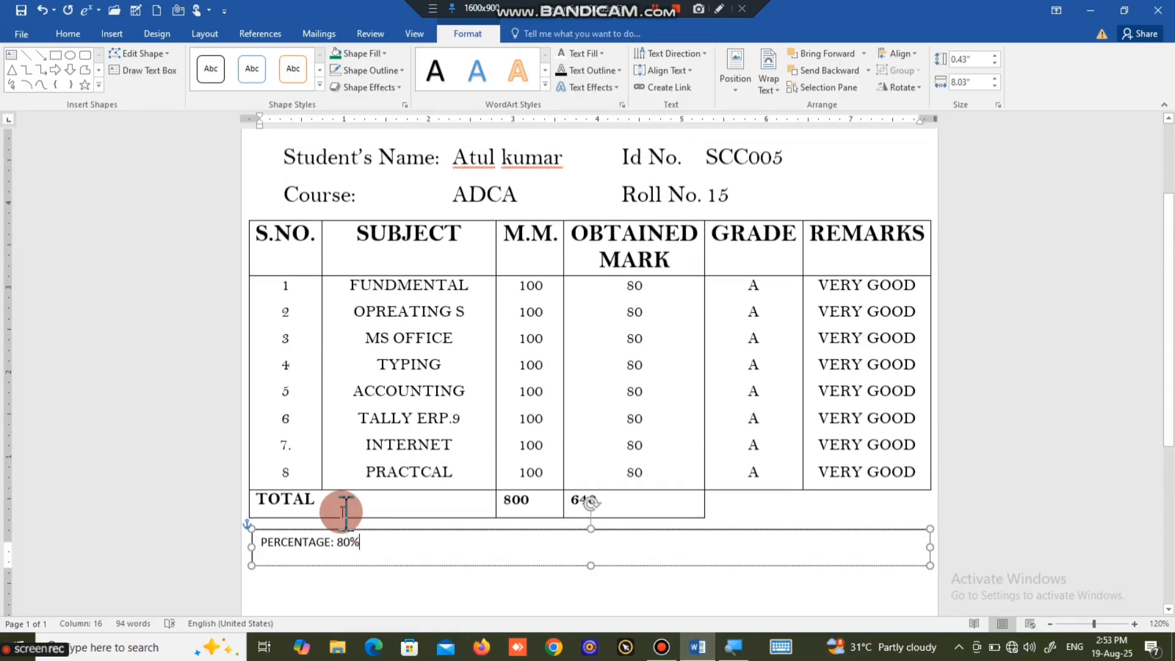
scroll(345, 513, up, 8)
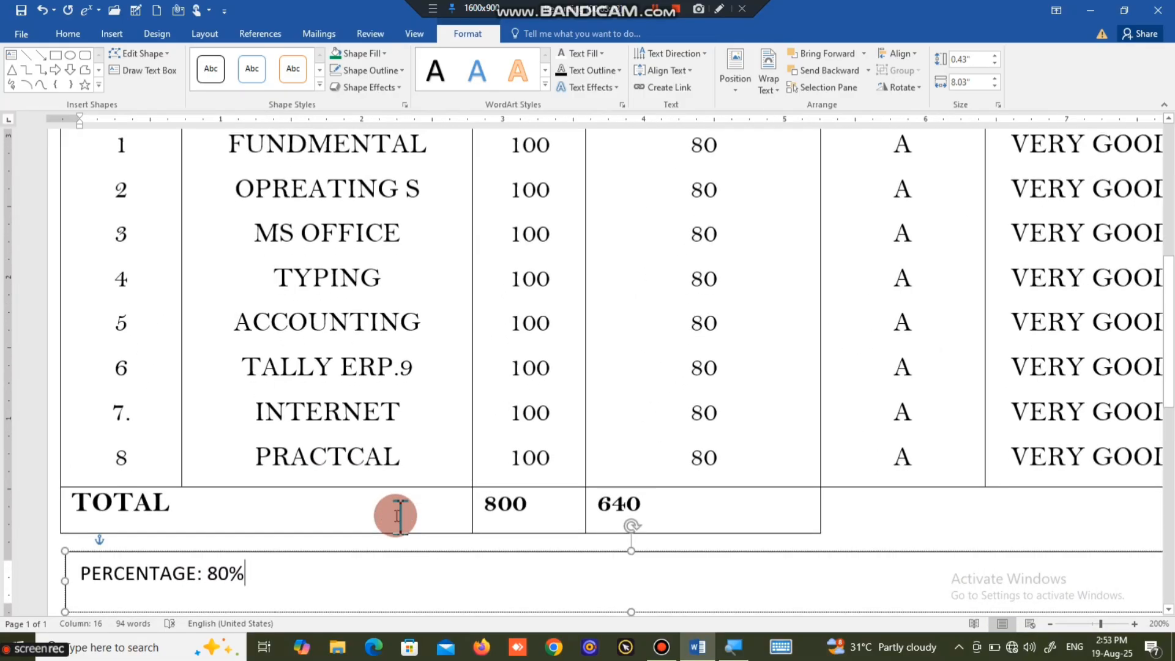
scroll(397, 516, down, 1)
key(Tab)
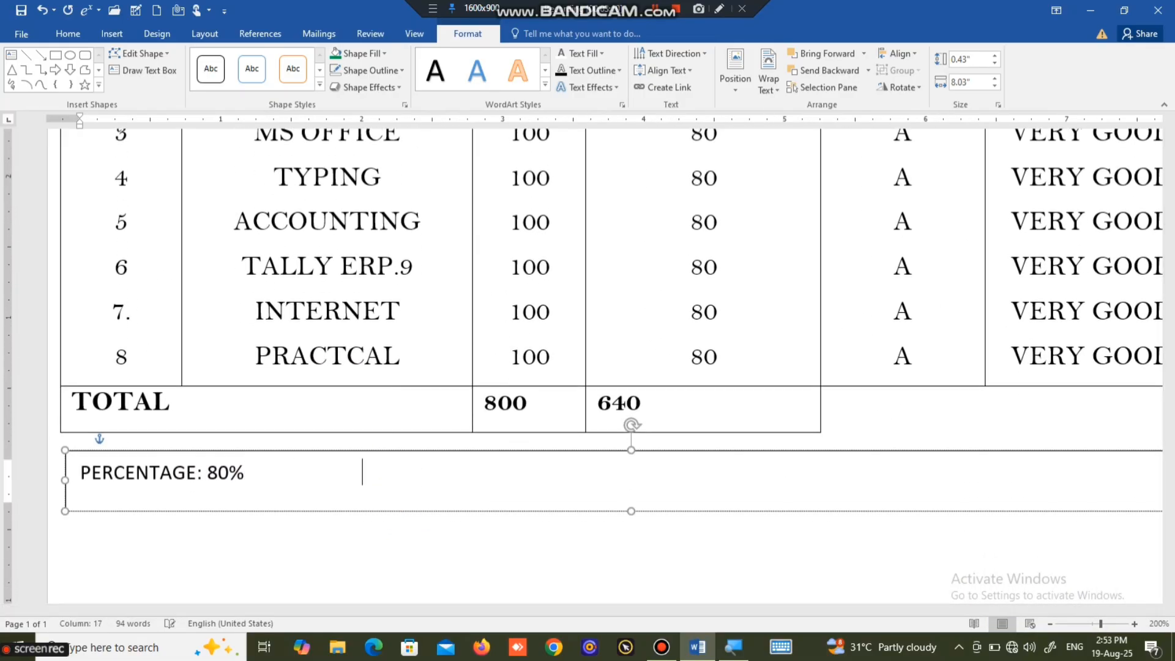
text(GRADE.A)
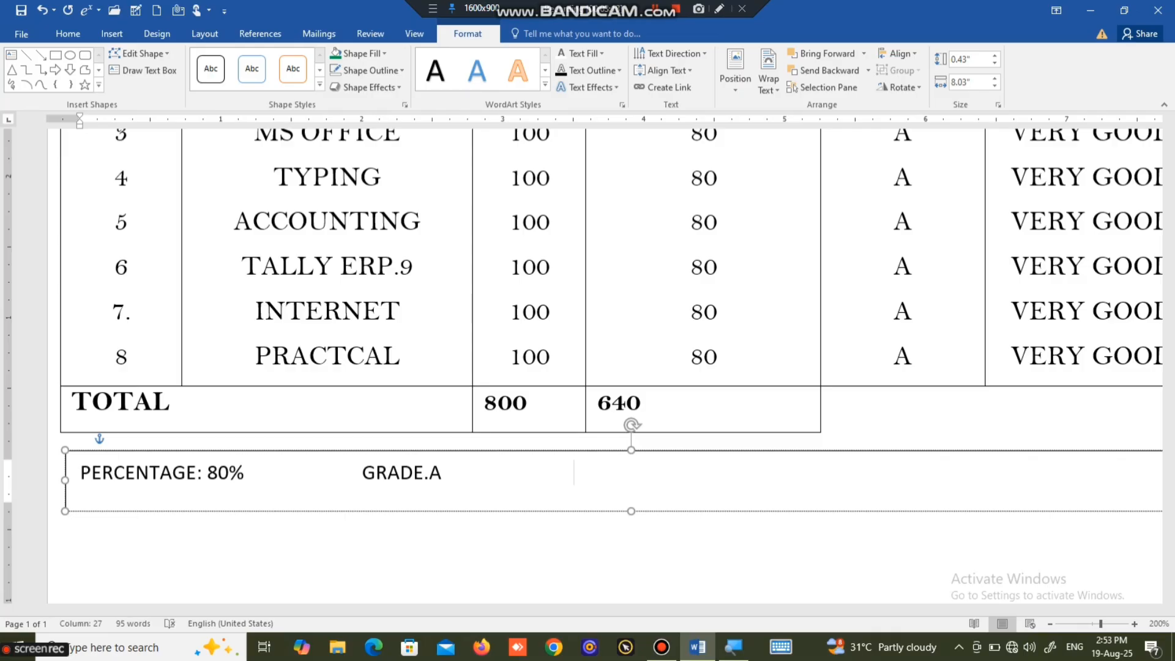
text(TOTAL MARKS. 640/800)
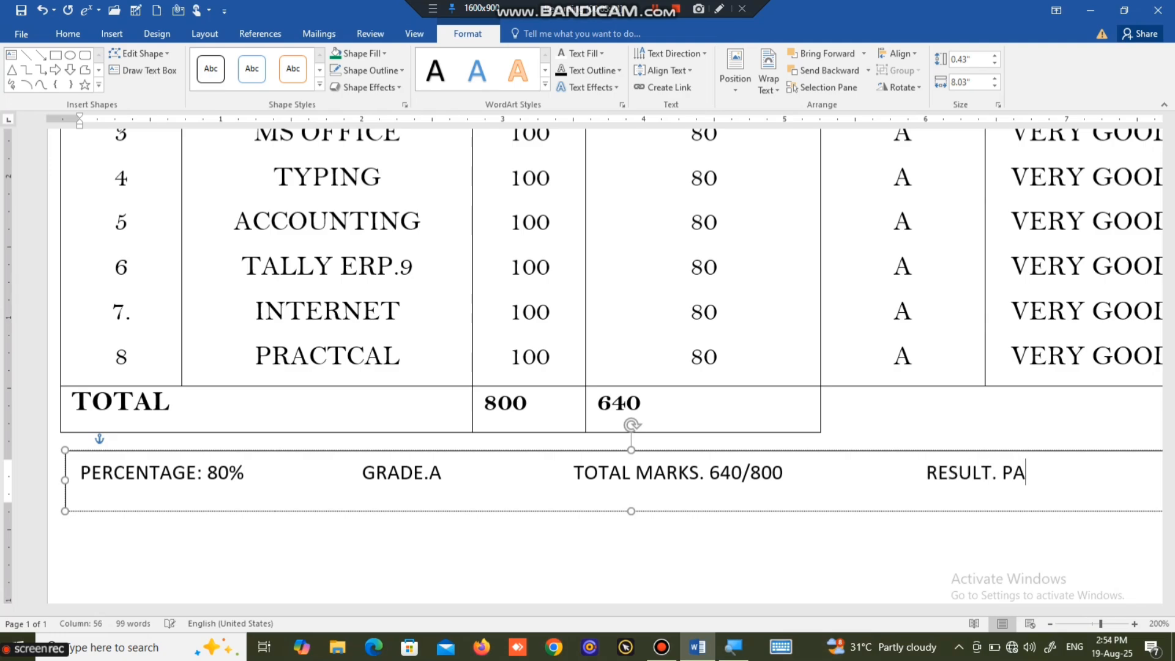
text(SS)
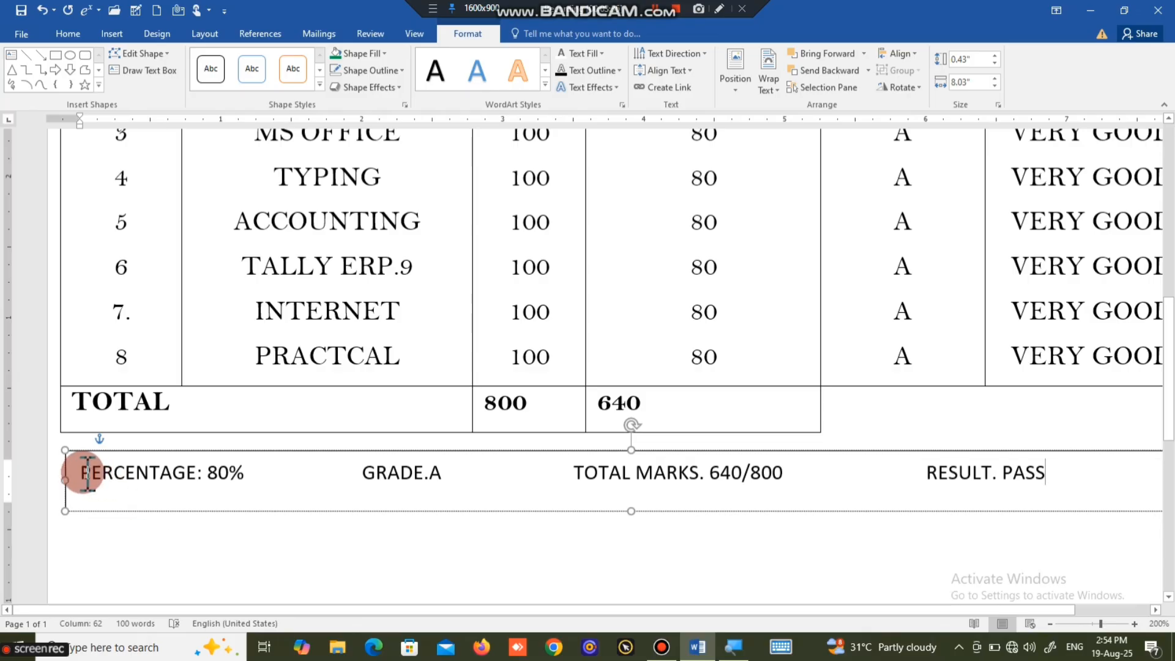
- Enlarge the whole line of text in the summary text box to 13 pt and make it bold
drag(86, 472, 1126, 493)
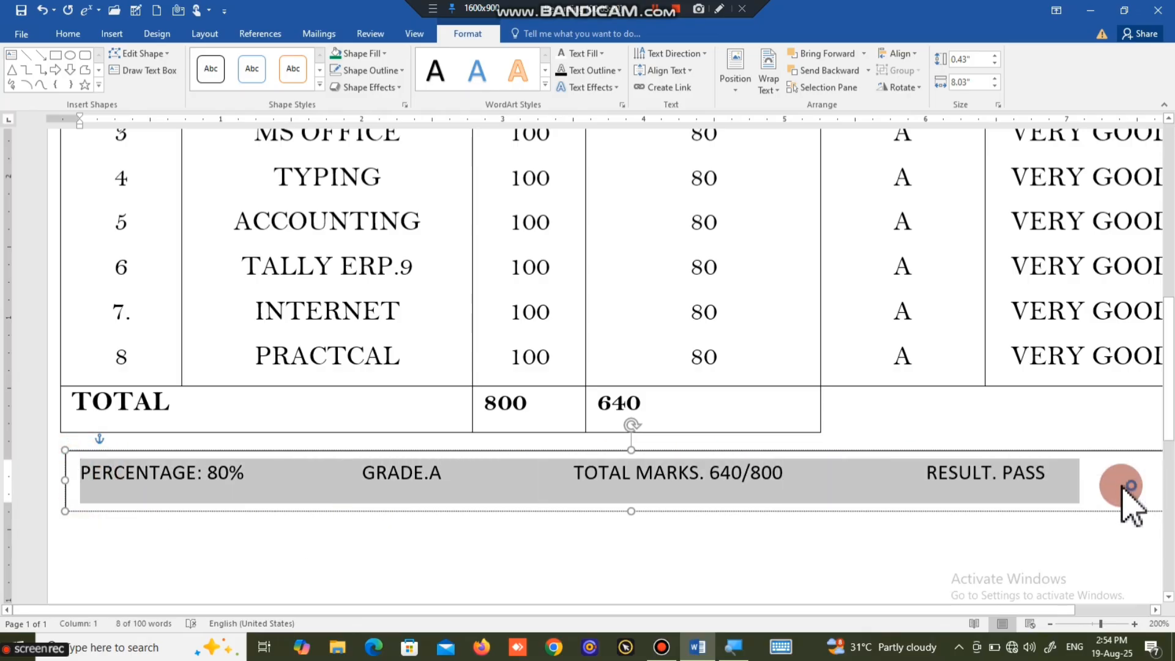
key(ctrl+shift+period)
key(ctrl+b)
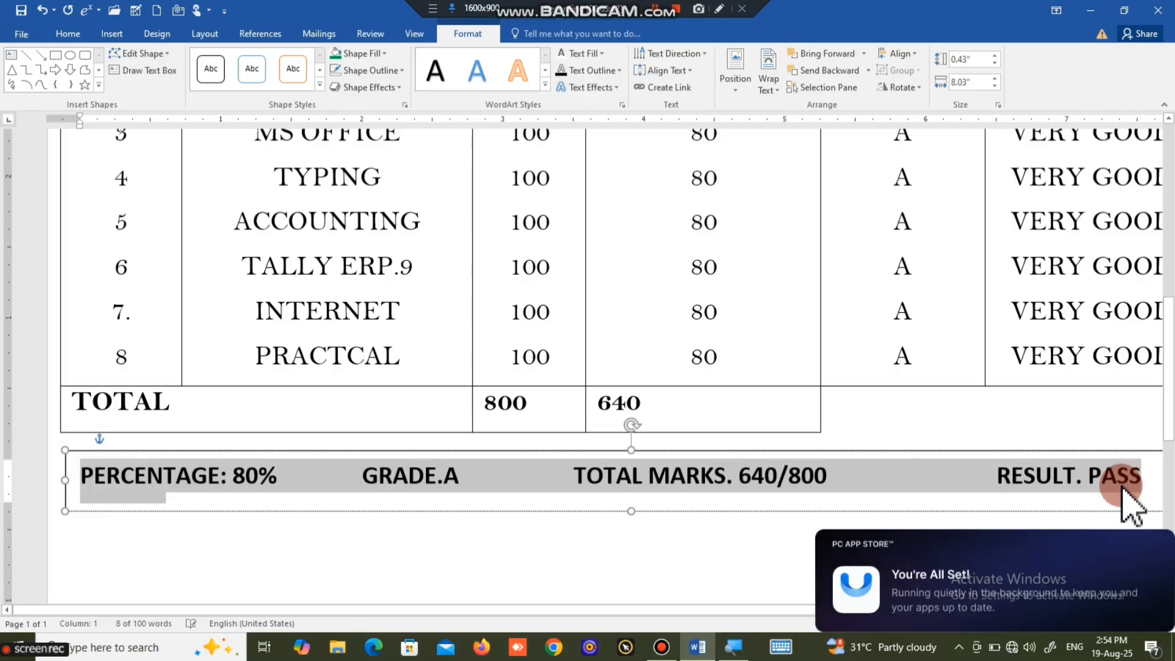
- Reduce the summary text box's height to about 0.34" by raising its lower edge
scroll(623, 539, down, 2)
scroll(623, 538, down, 2)
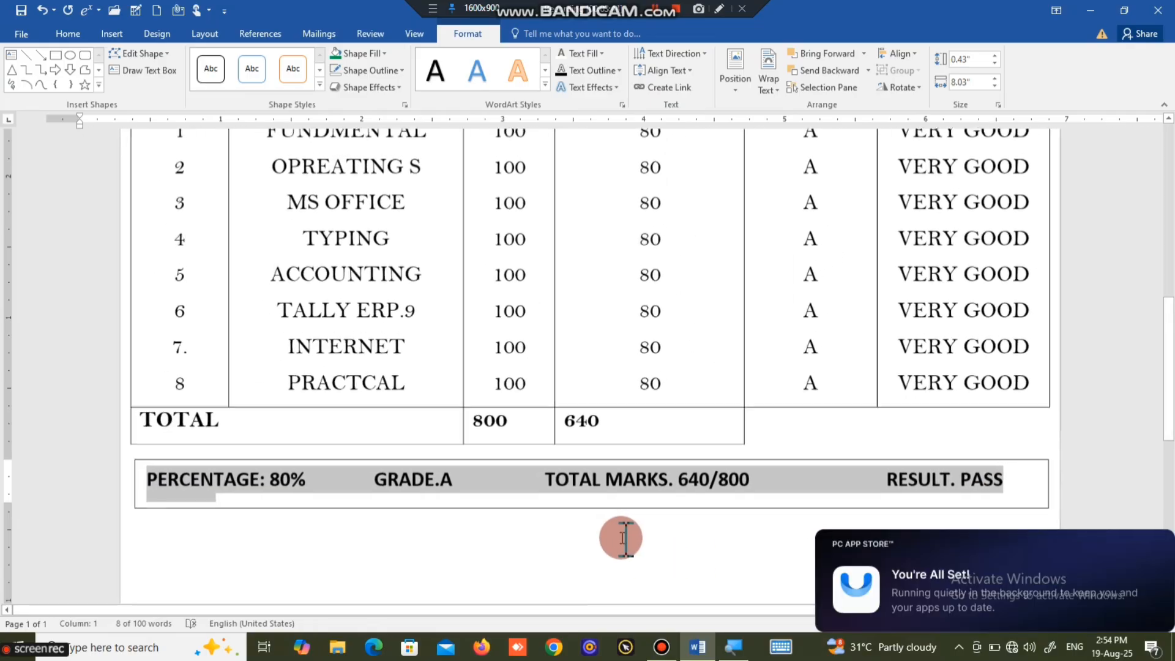
click(567, 535)
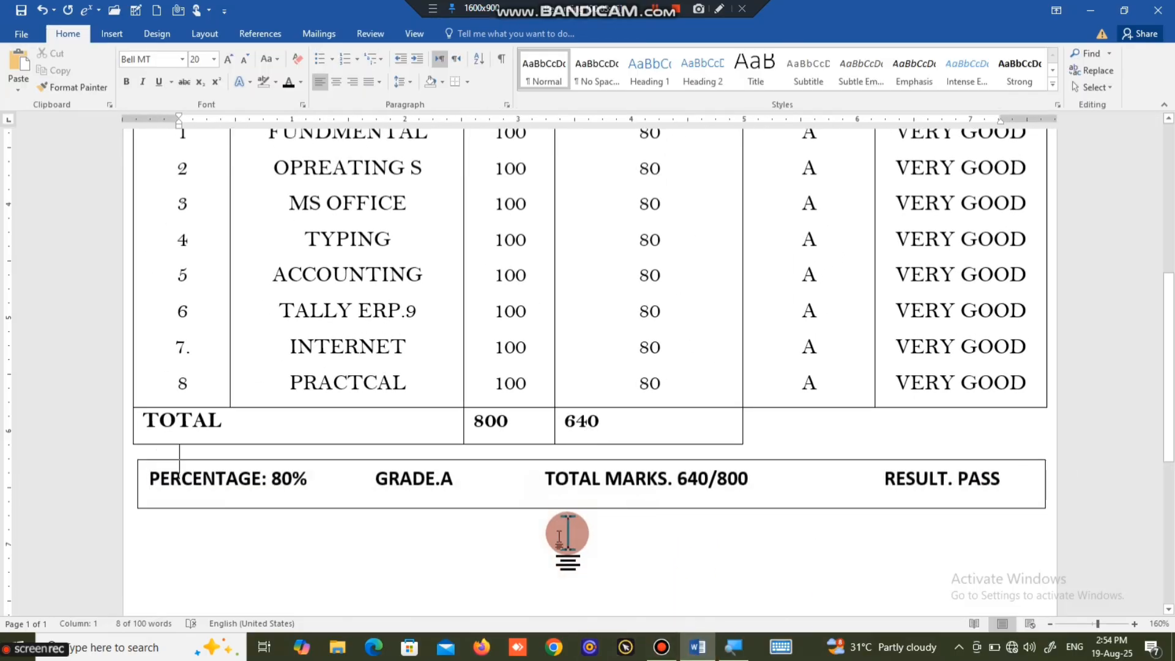
click(564, 498)
drag(591, 507, 590, 498)
click(640, 536)
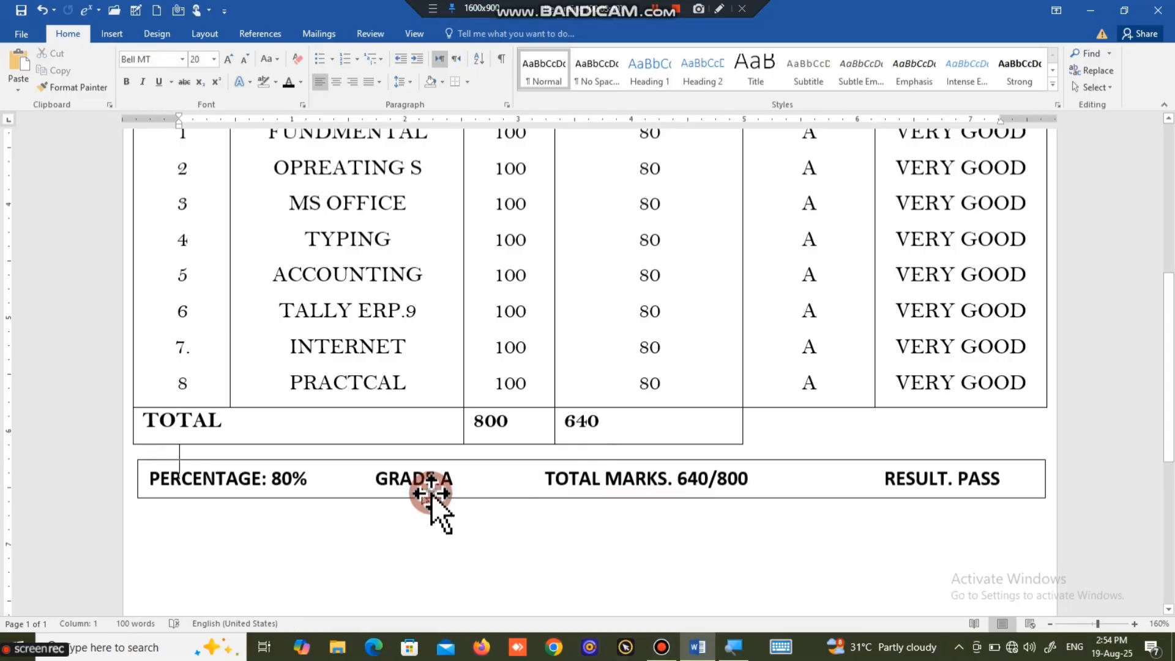
- Set the summary text box's shape fill to the standard yellow colour
click(432, 491)
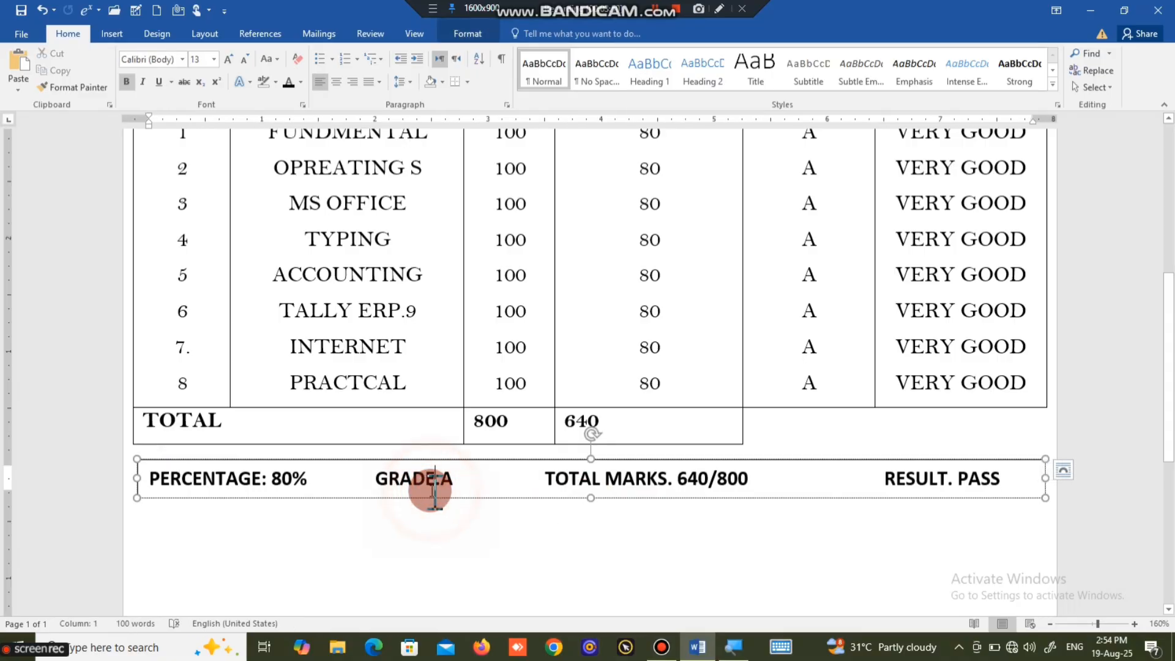
click(467, 36)
click(360, 53)
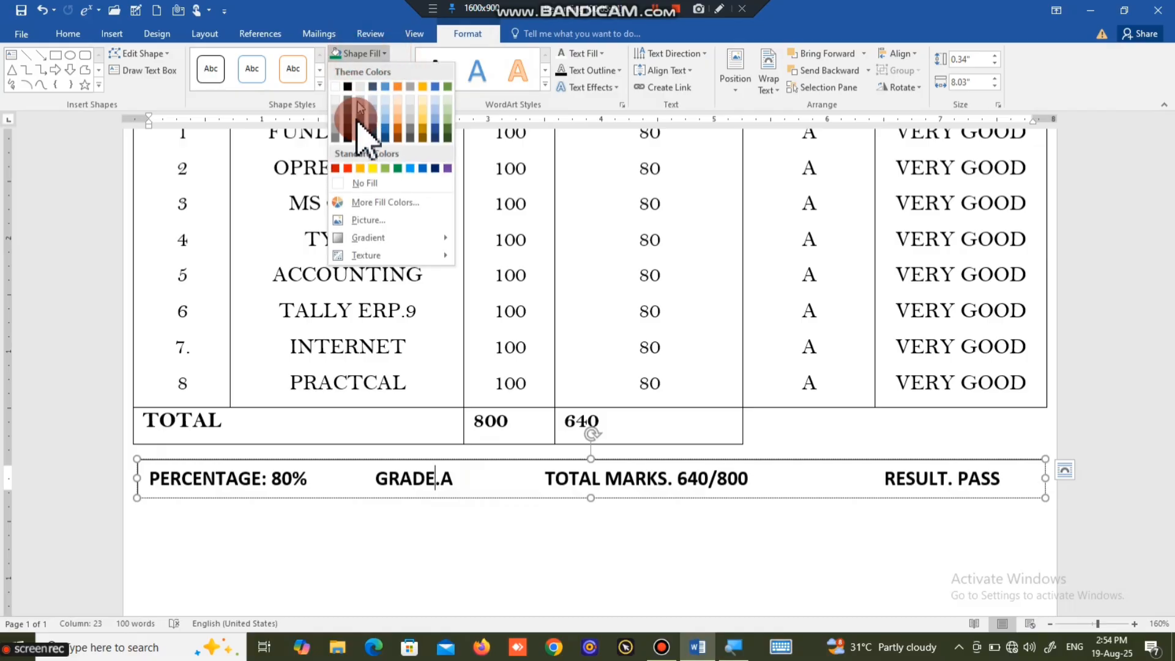
click(373, 168)
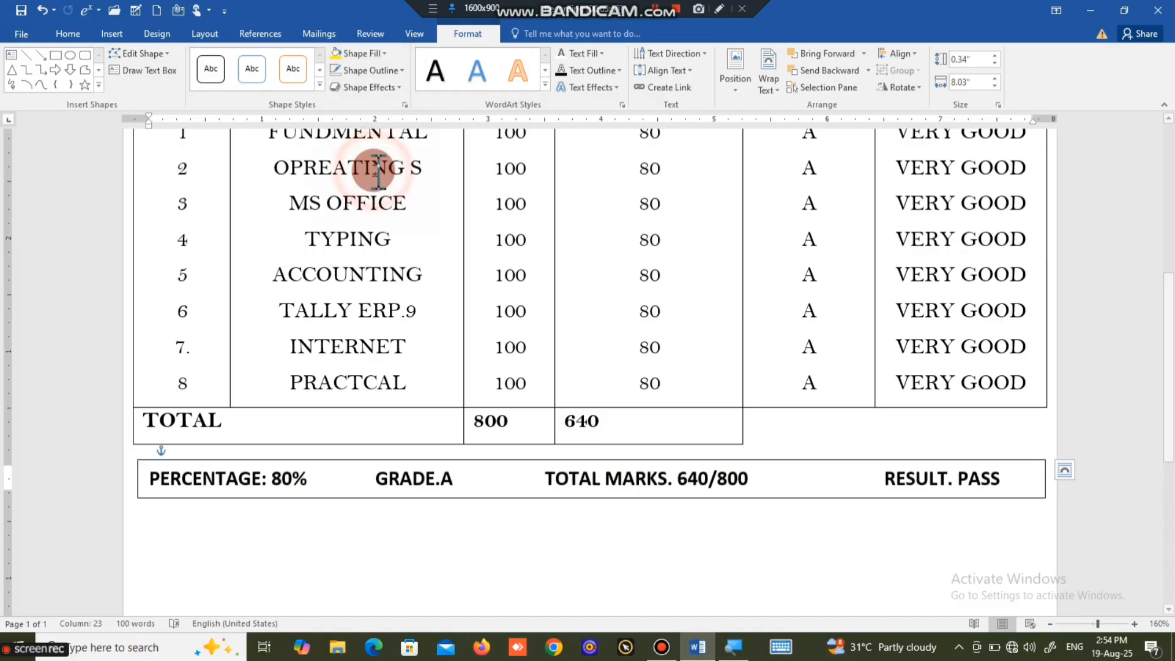
- Duplicate the yellow summary text box and place the copy directly below the original
click(525, 505)
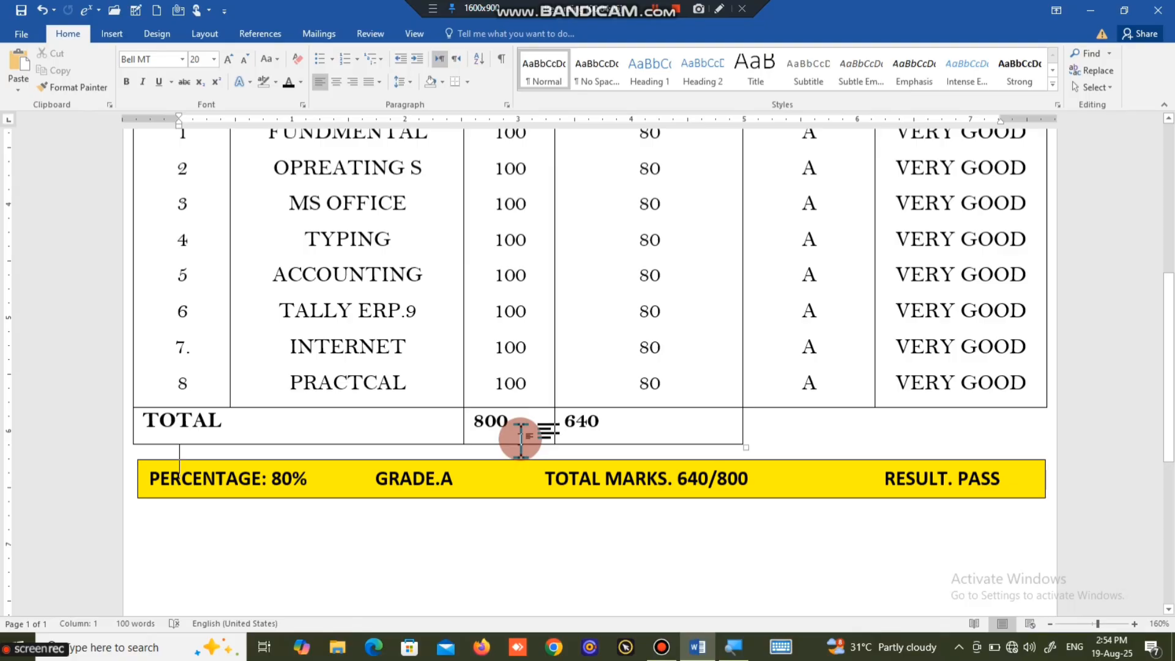
click(171, 530)
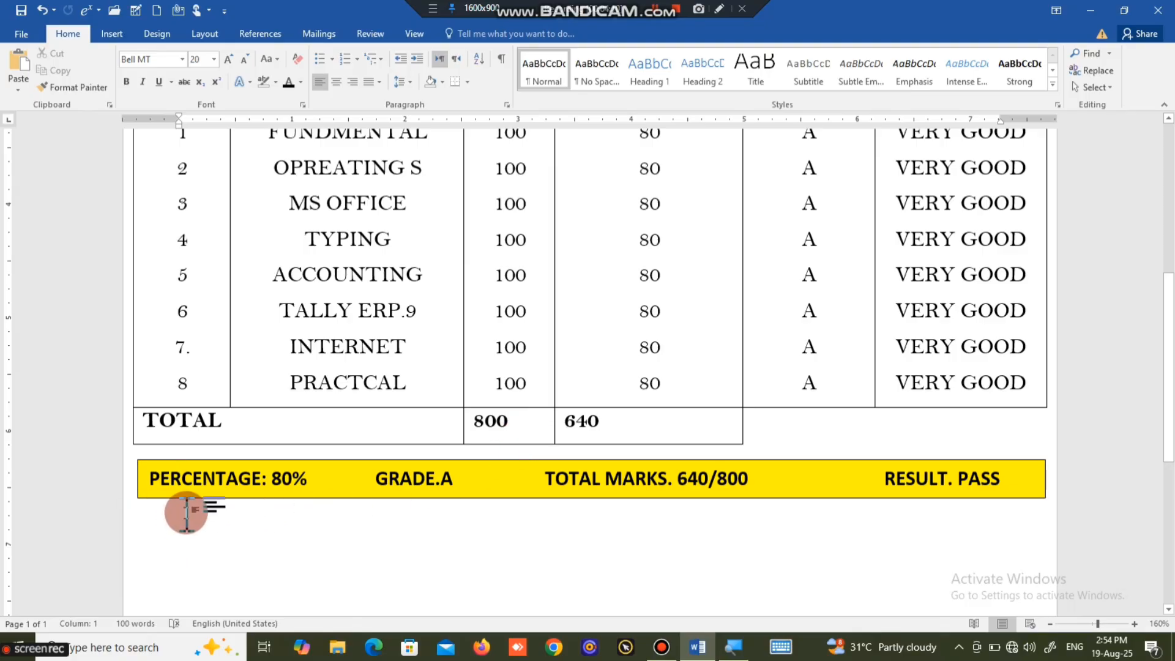
click(263, 490)
key(ctrl+d)
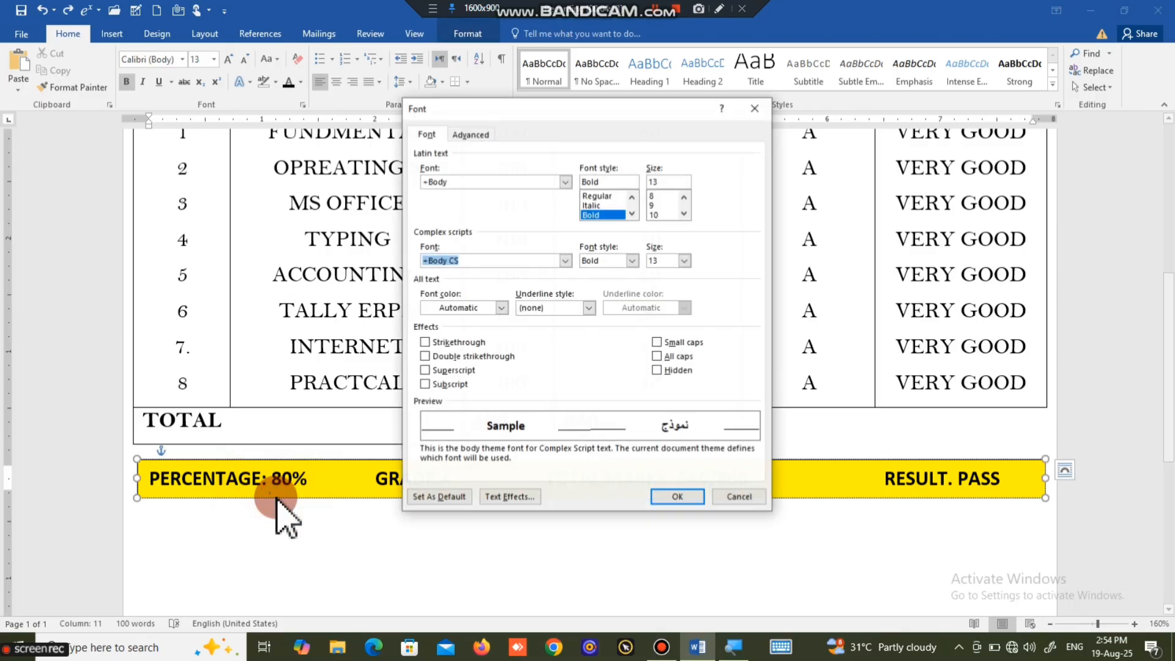
click(752, 496)
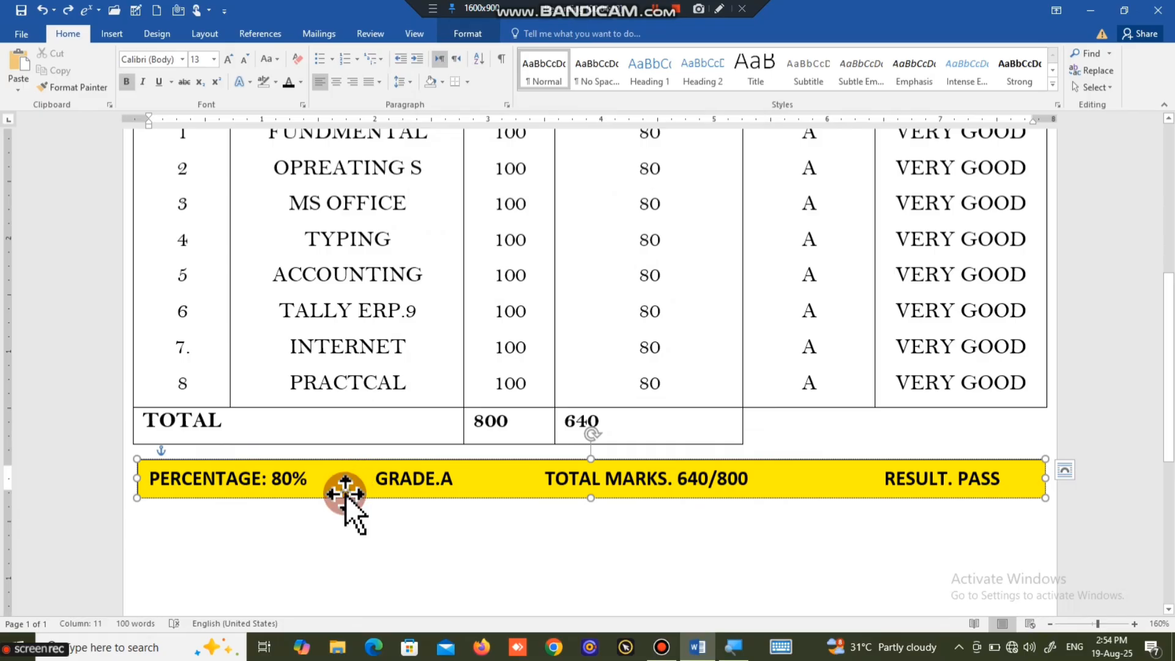
click(344, 495)
key(ctrl+d)
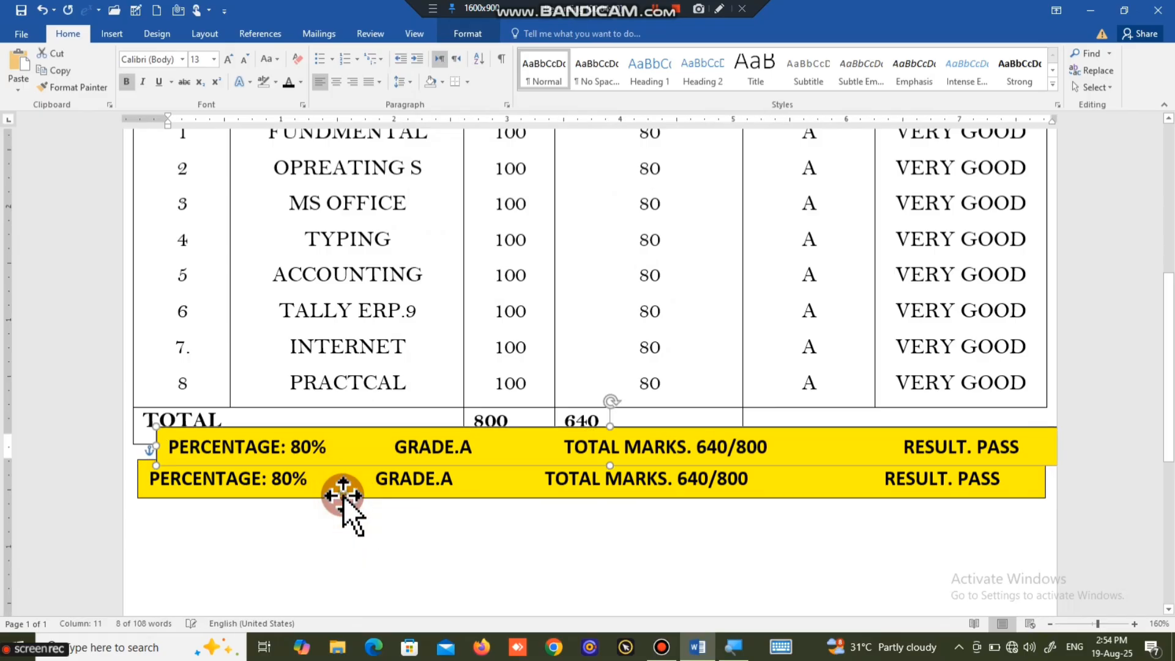
drag(353, 485, 323, 542)
click(310, 538)
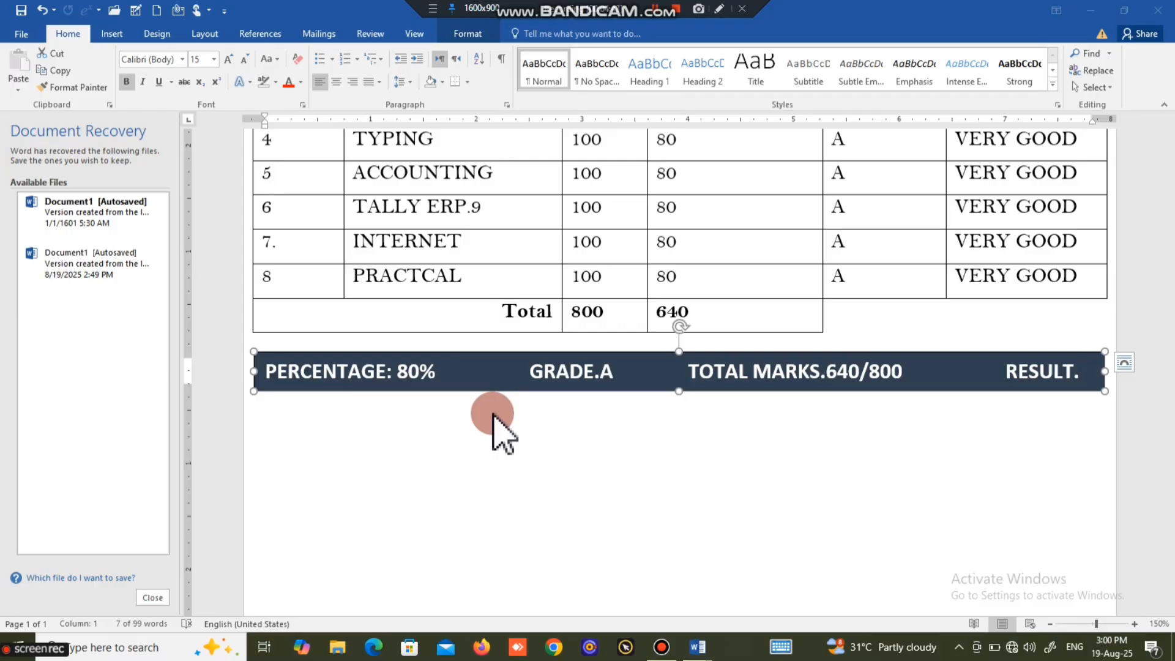
- Duplicate the dark blue summary text box and align the copy just below the original
click(466, 384)
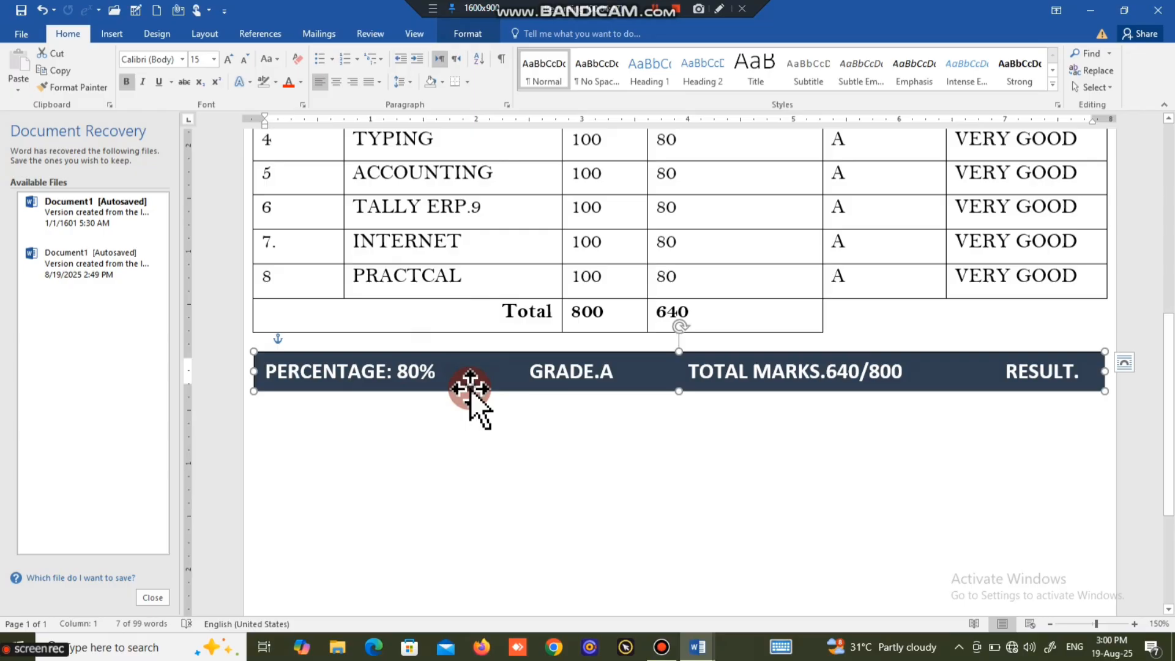
drag(470, 389, 472, 370)
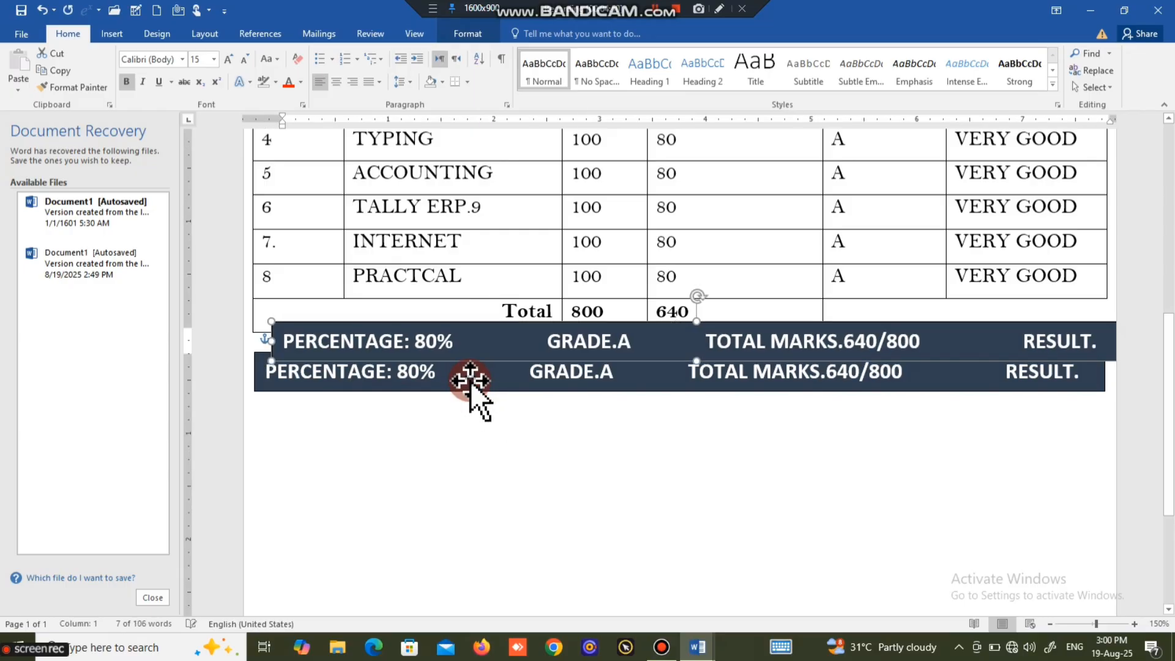
drag(450, 433, 454, 438)
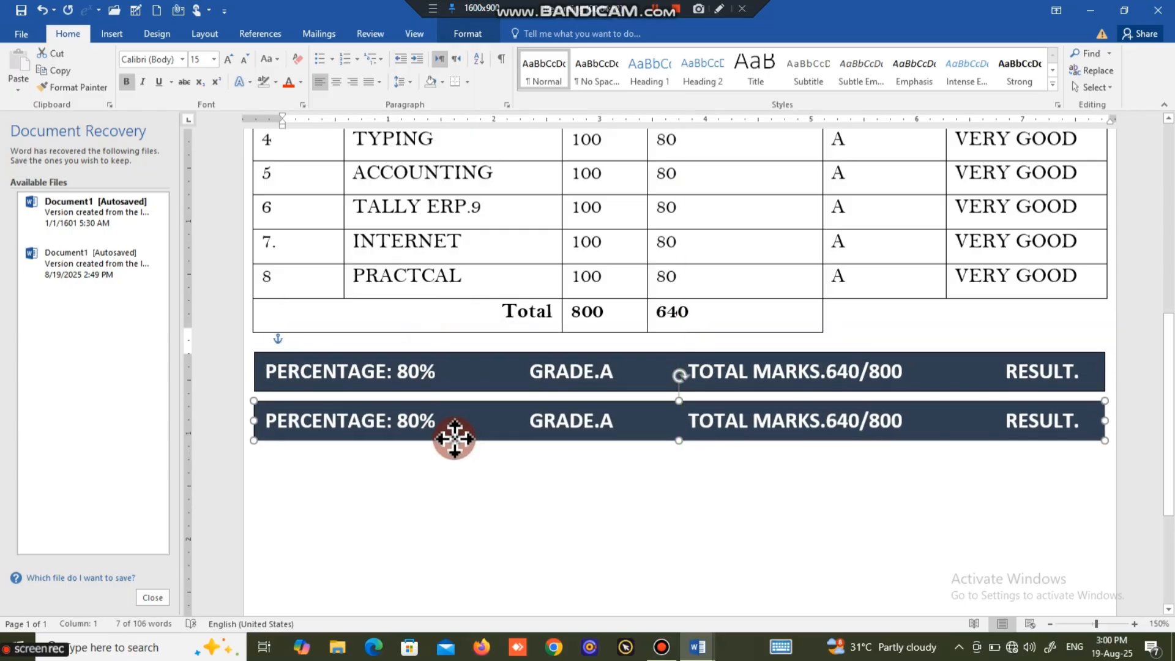
- Replace all the text in the duplicated text box with "PEFORMANCE MARK GRADE RANGE"
click(361, 416)
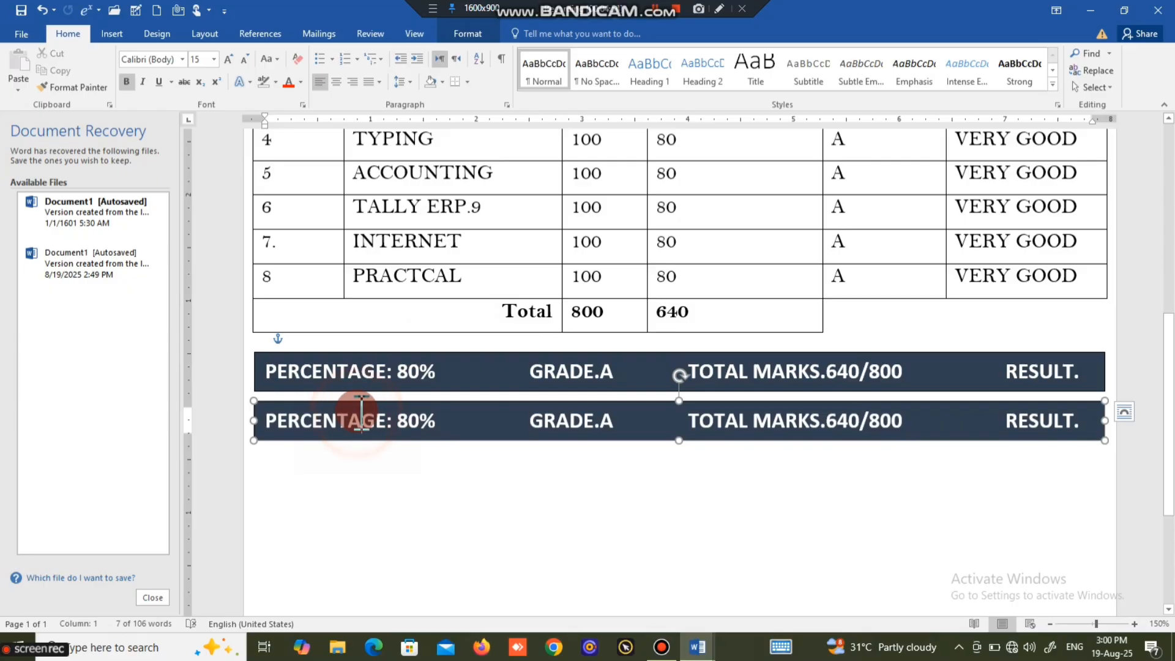
key(ctrl+a)
key(Delete)
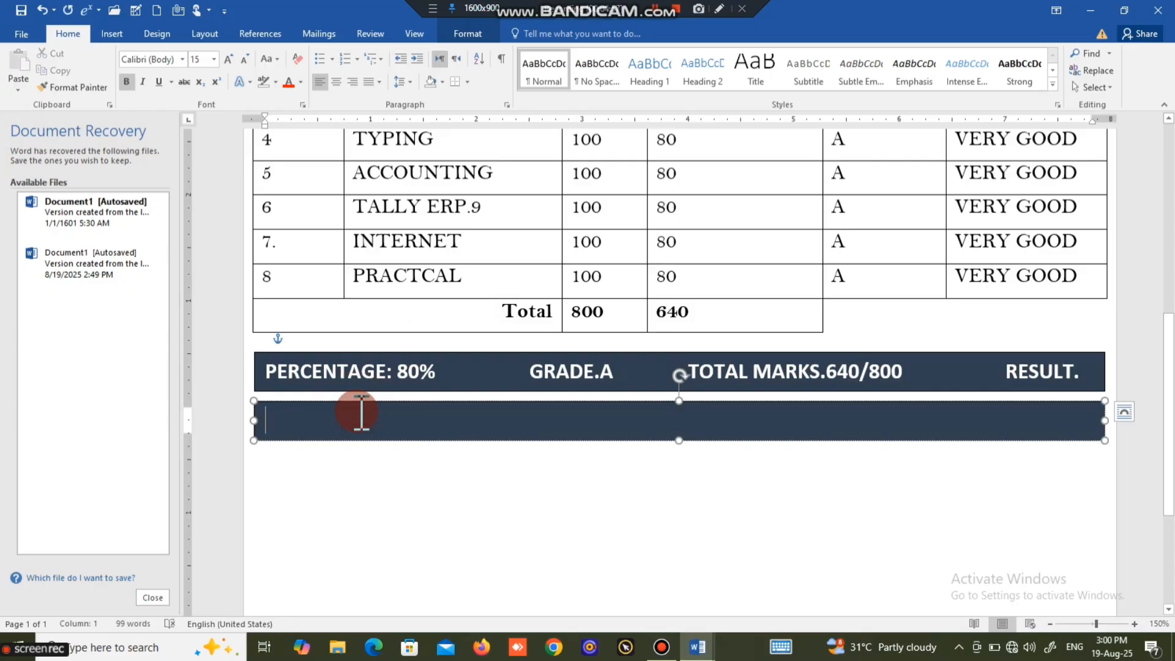
text(m)
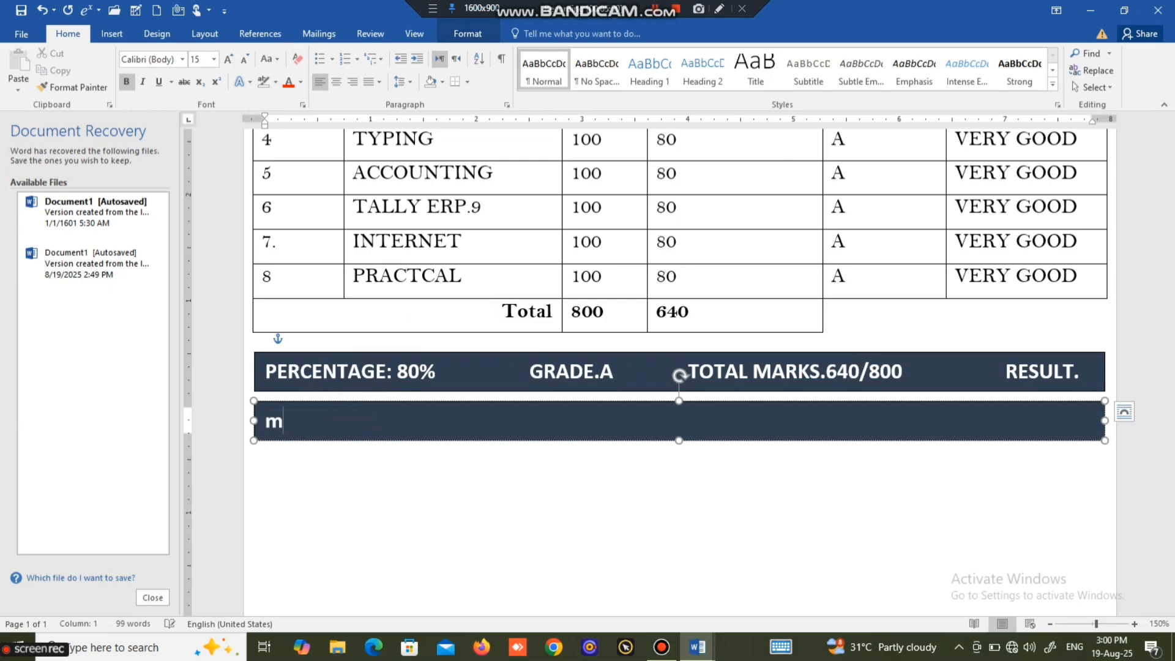
key(BackSpace)
text(PERF)
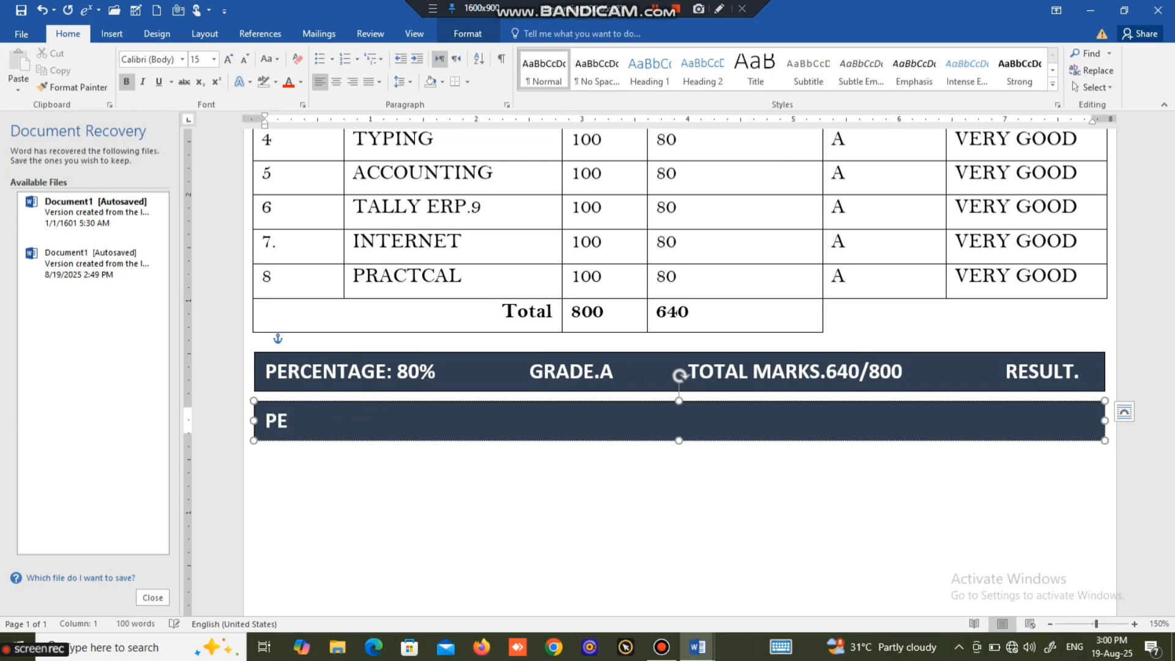
key(BackSpace)
key(BackSpace)
text(FORMANCE MAR)
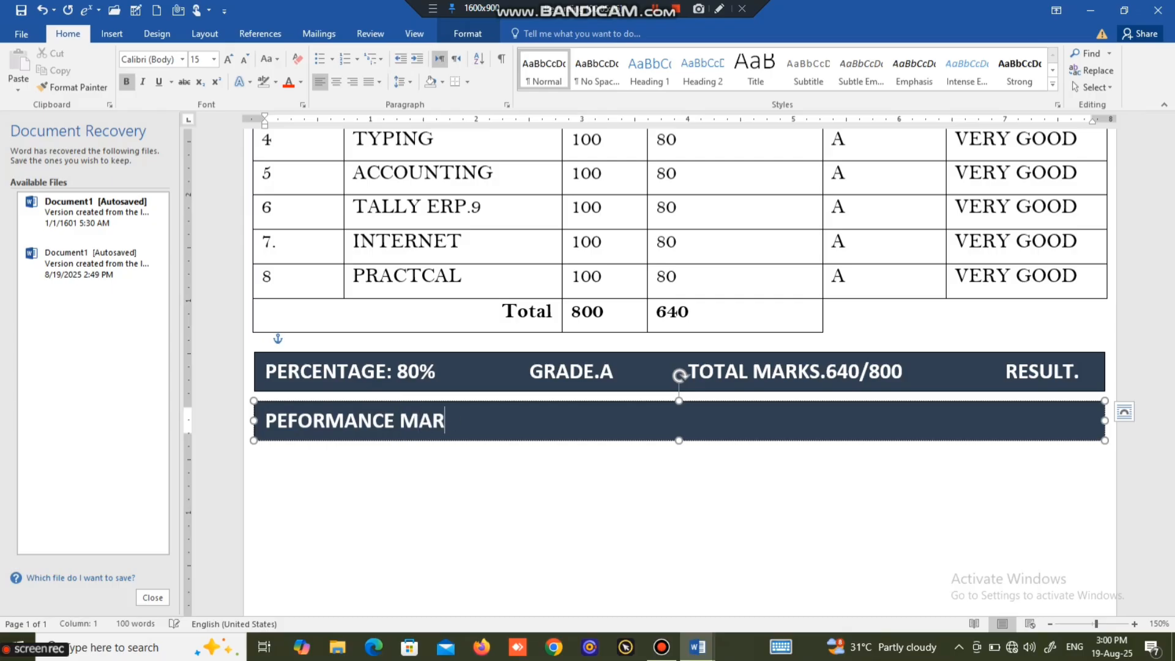
text(K GRADE RATE)
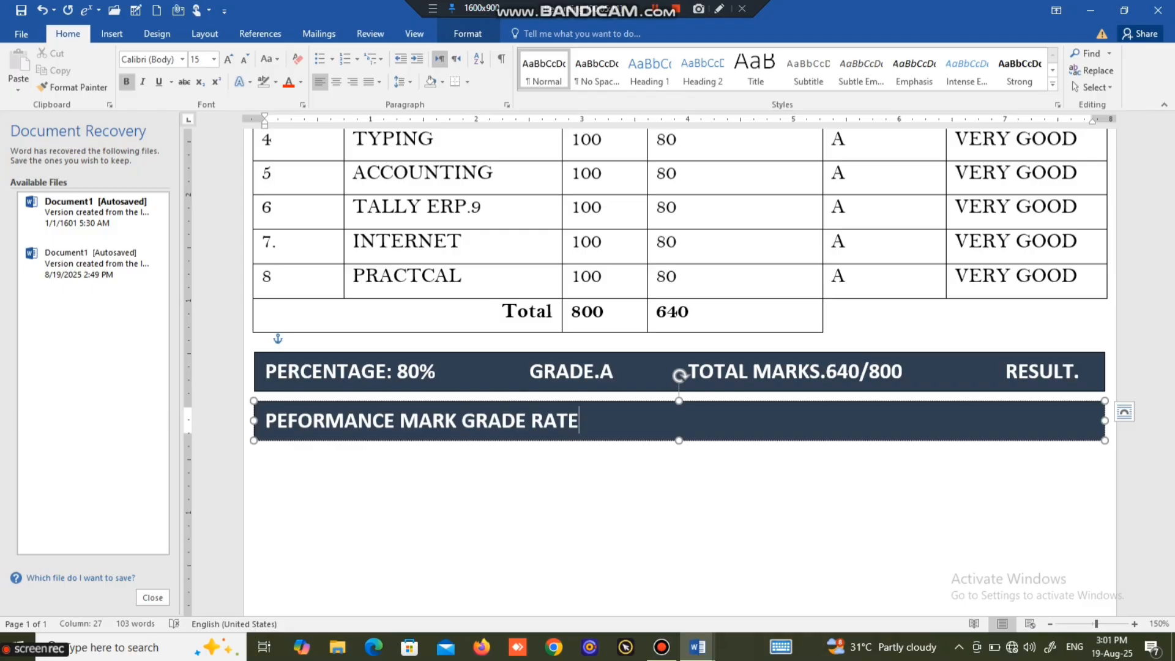
key(BackSpace)
key(BackSpace)
text(NGE)
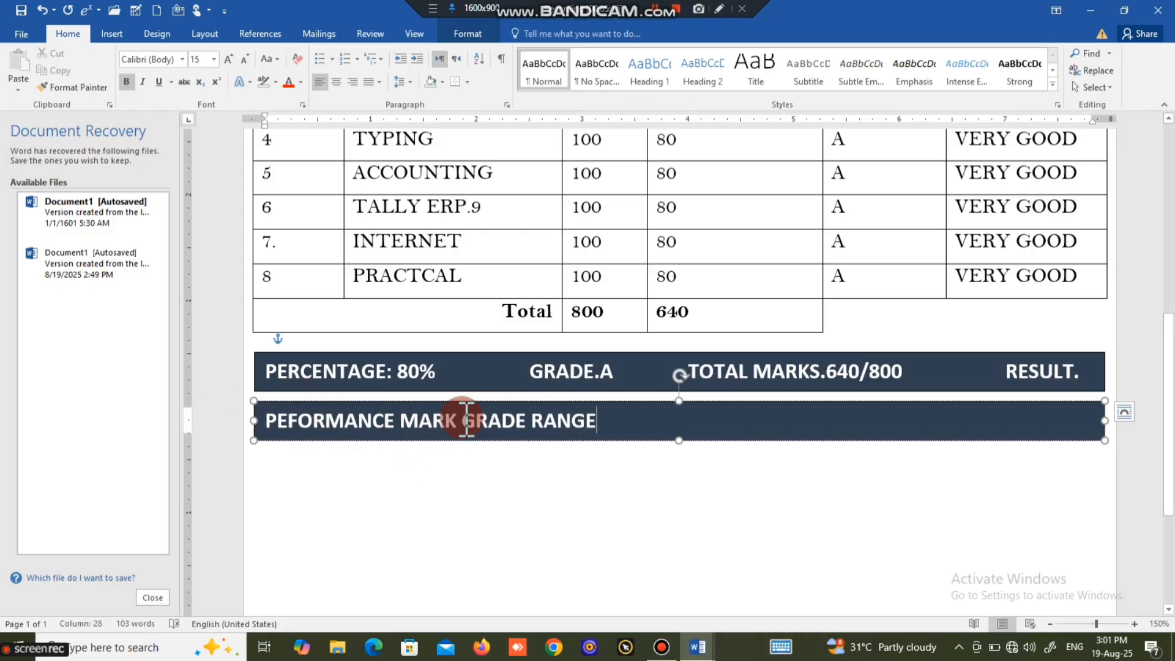
- Put "GRADE RANGE" on its own line below "PEFORMANCE MARK" and extend the text box downward to fit both lines
key(ctrl+BackSpace)
key(ctrl+BackSpace)
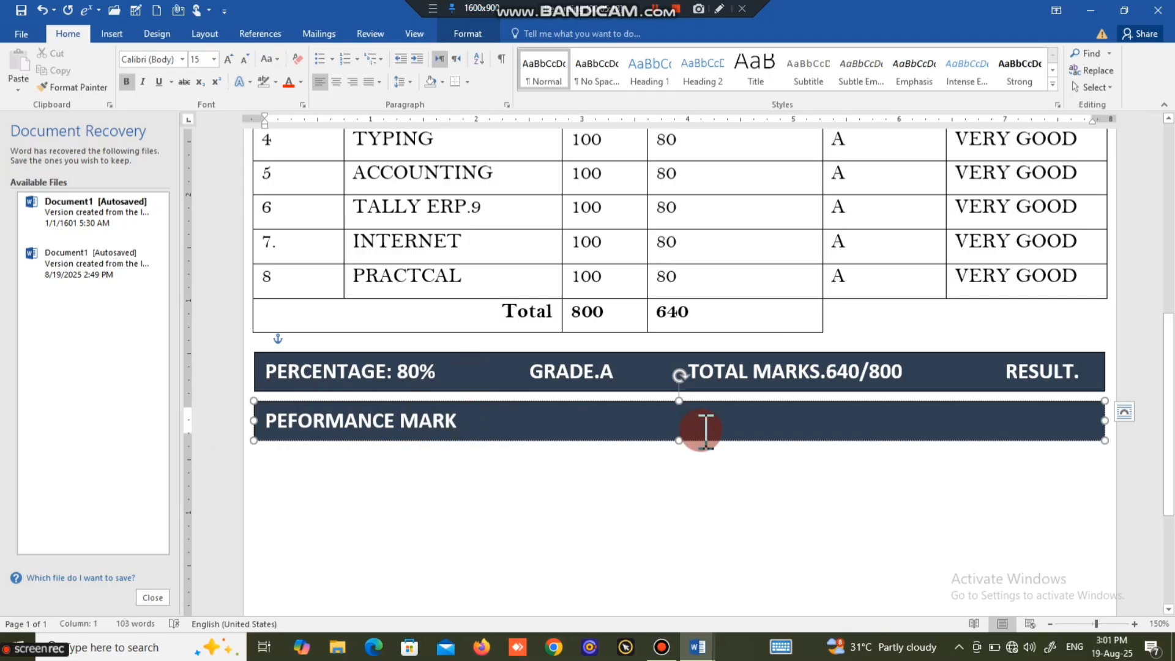
click(679, 441)
drag(678, 441, 670, 486)
- Add the tab-spaced heading "EXCELLENT" after "PEFORMANCE MARK" in the lower text box
click(472, 406)
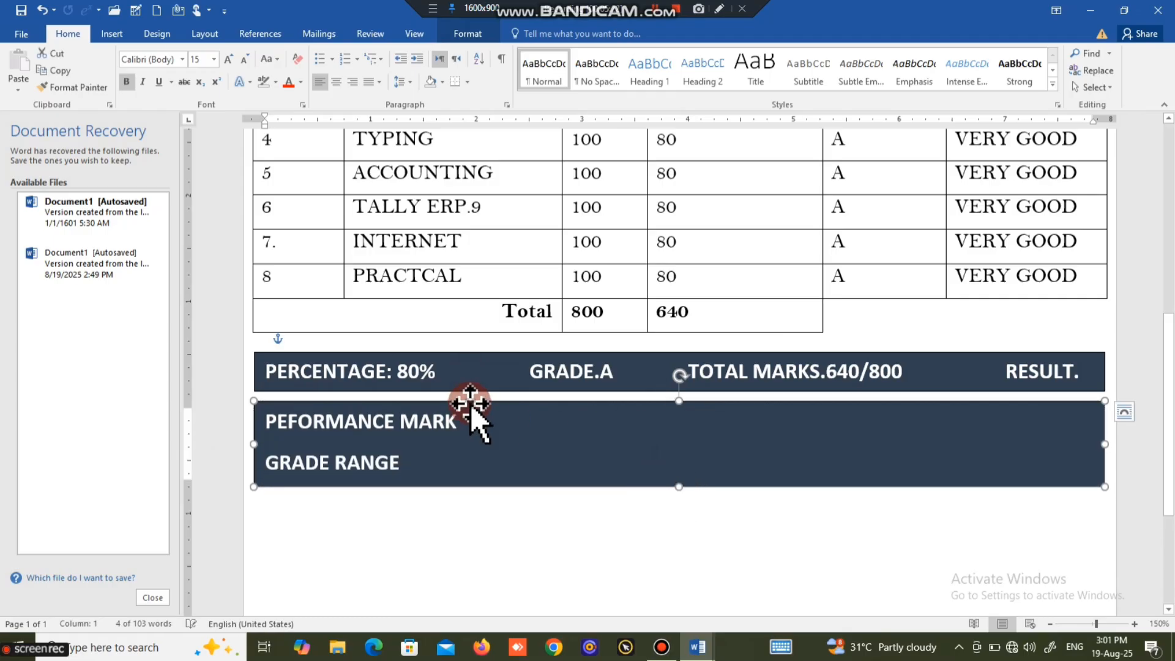
click(480, 430)
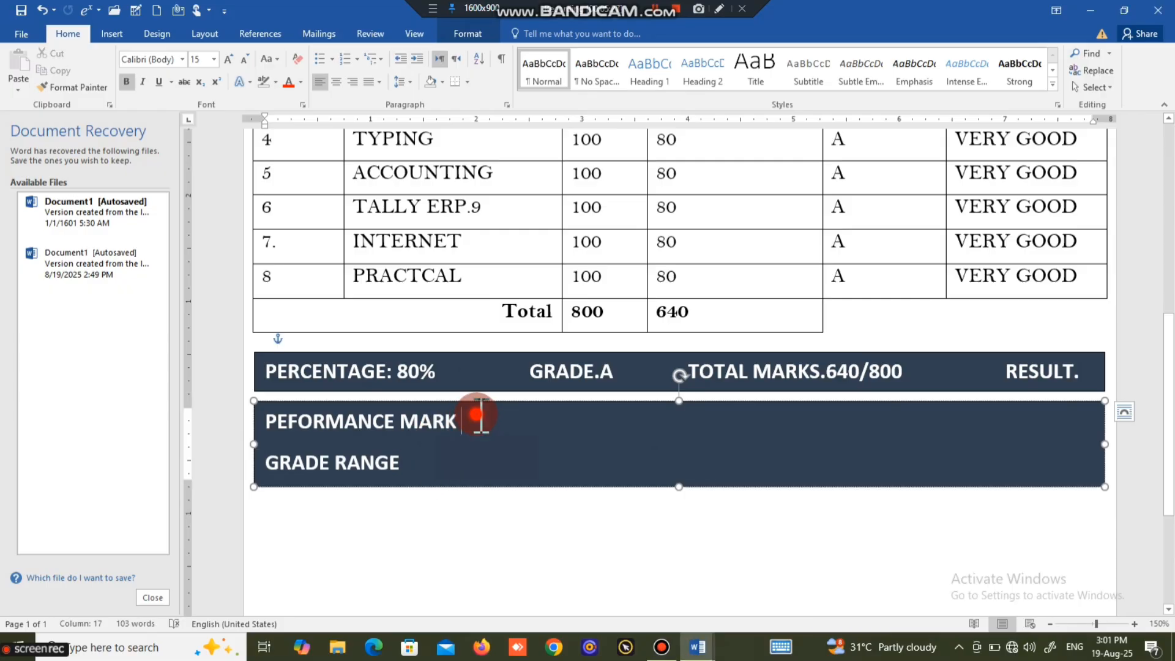
key(Tab)
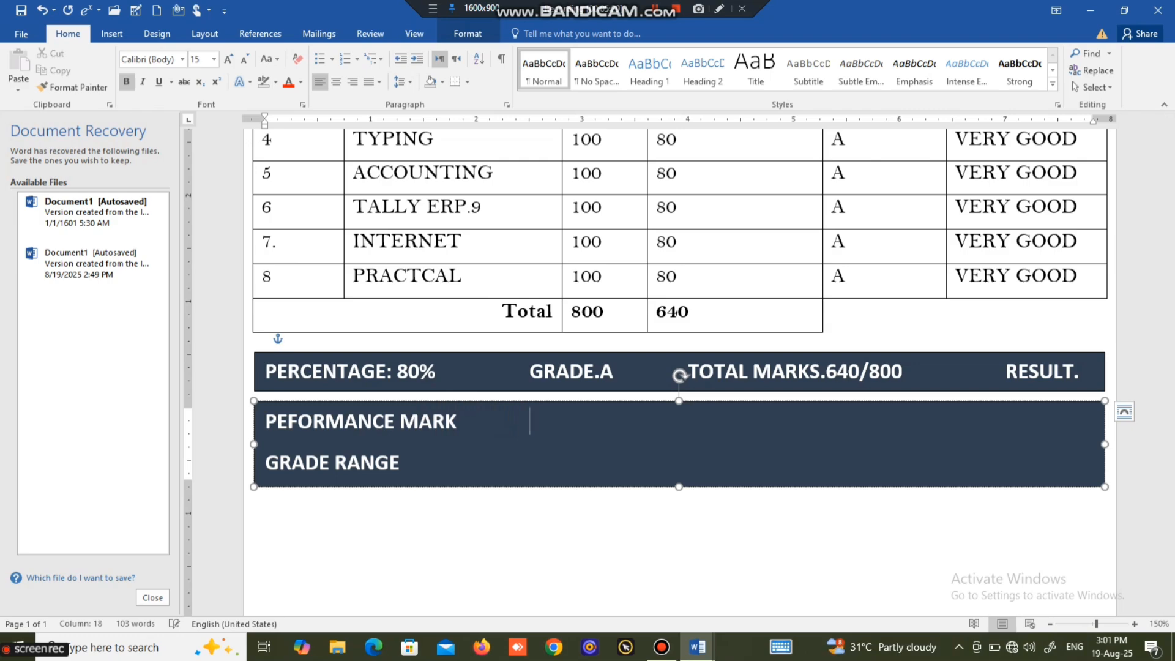
text(EXCELLENT)
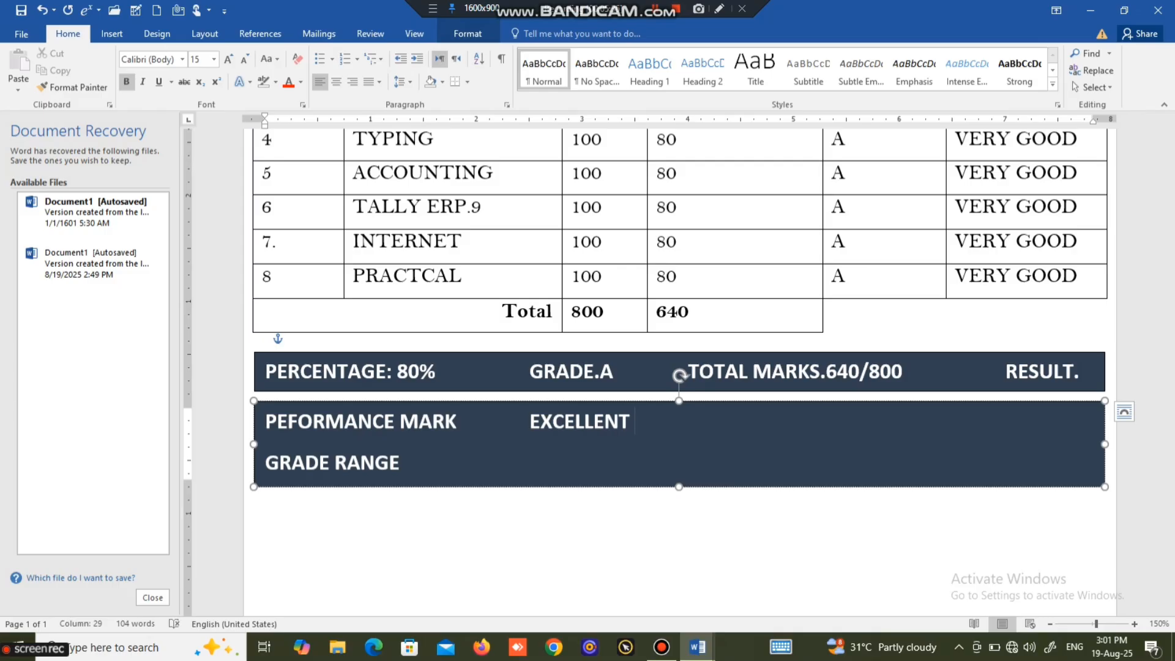
- Enter the range "(85%-100%)" under EXCELLENT on the GRADE RANGE line and extend the text box downward for another line
key(Tab)
key(Tab)
text(0)
key(BackSpace)
text((85)
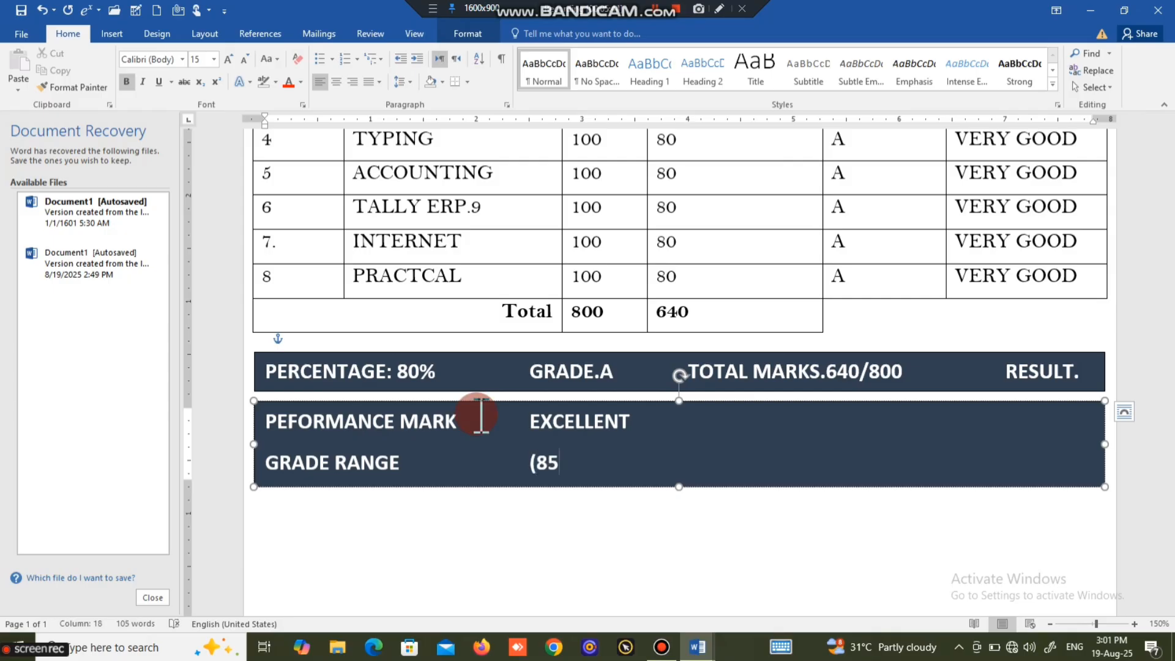
text(%-100)
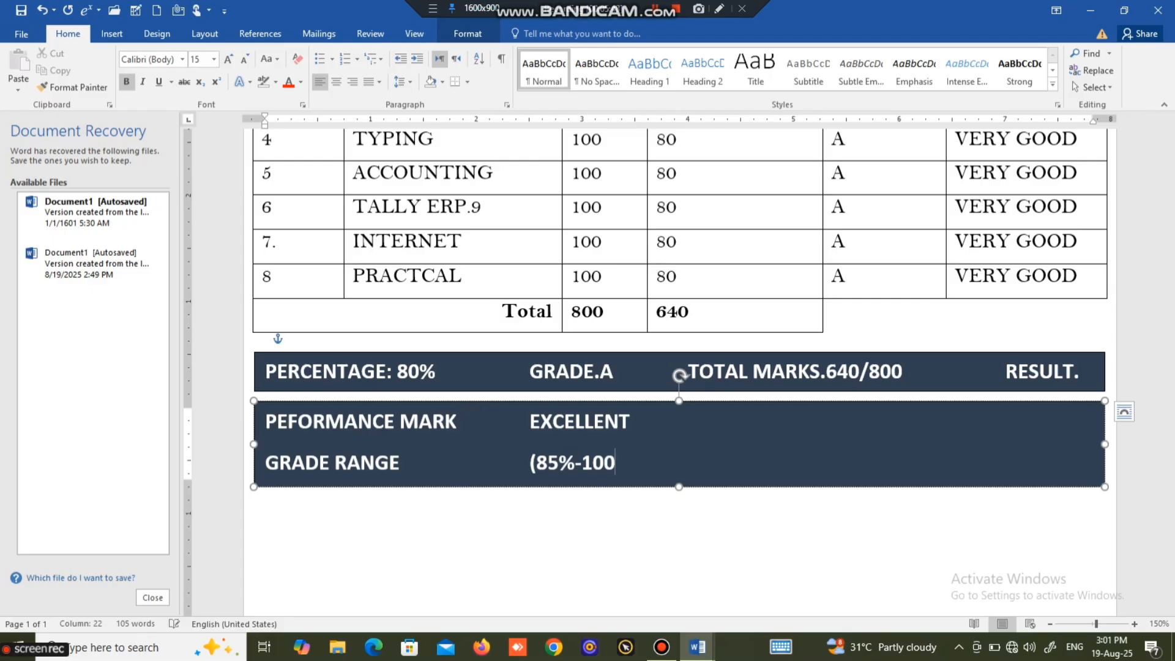
text(%)
drag(678, 487, 676, 506)
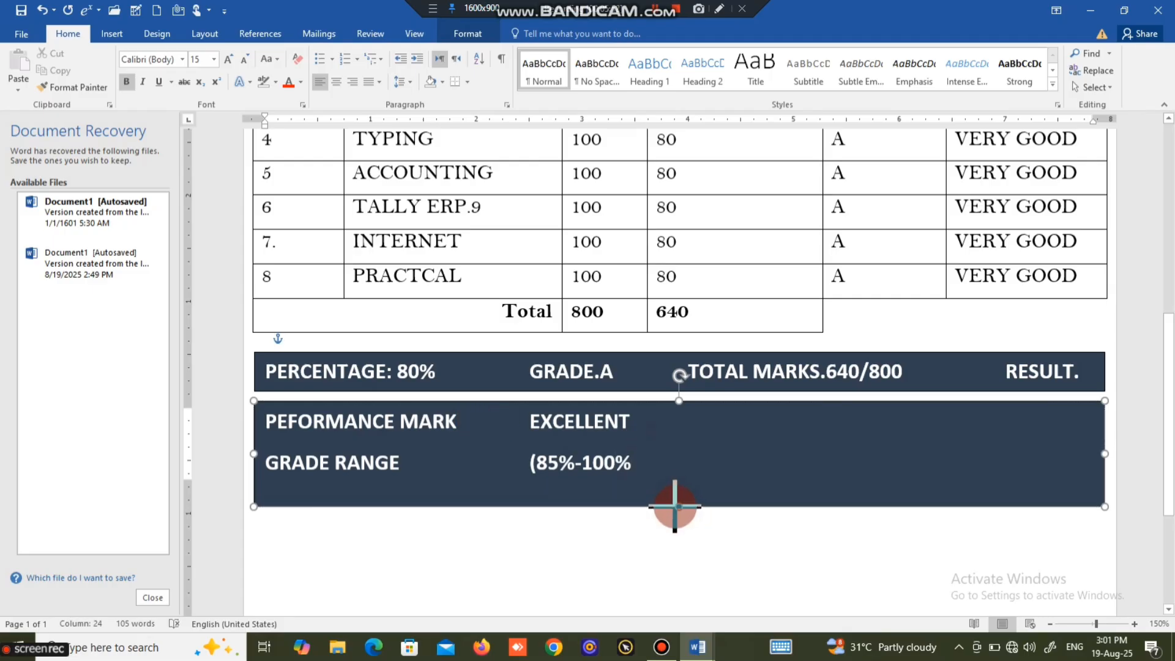
click(645, 468)
text())
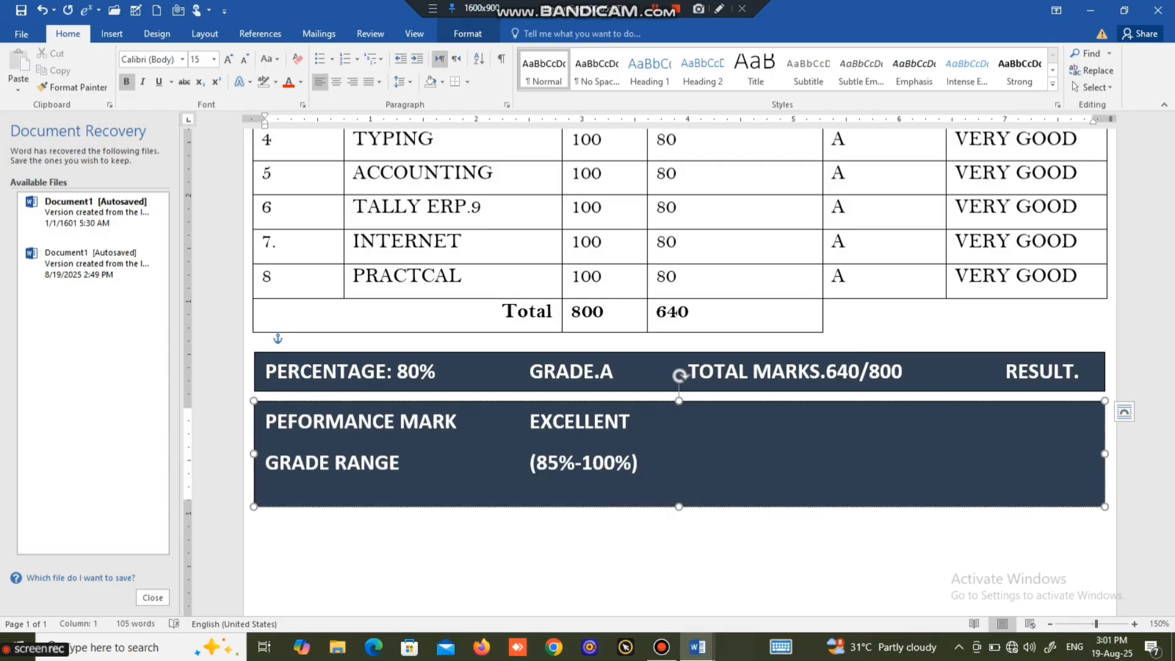
- Add the grade "(A+)" on a third line beneath the 85%-100% range and enlarge the text box's height to fit it
key(Tab)
text('A)
text(+))
drag(679, 506, 676, 525)
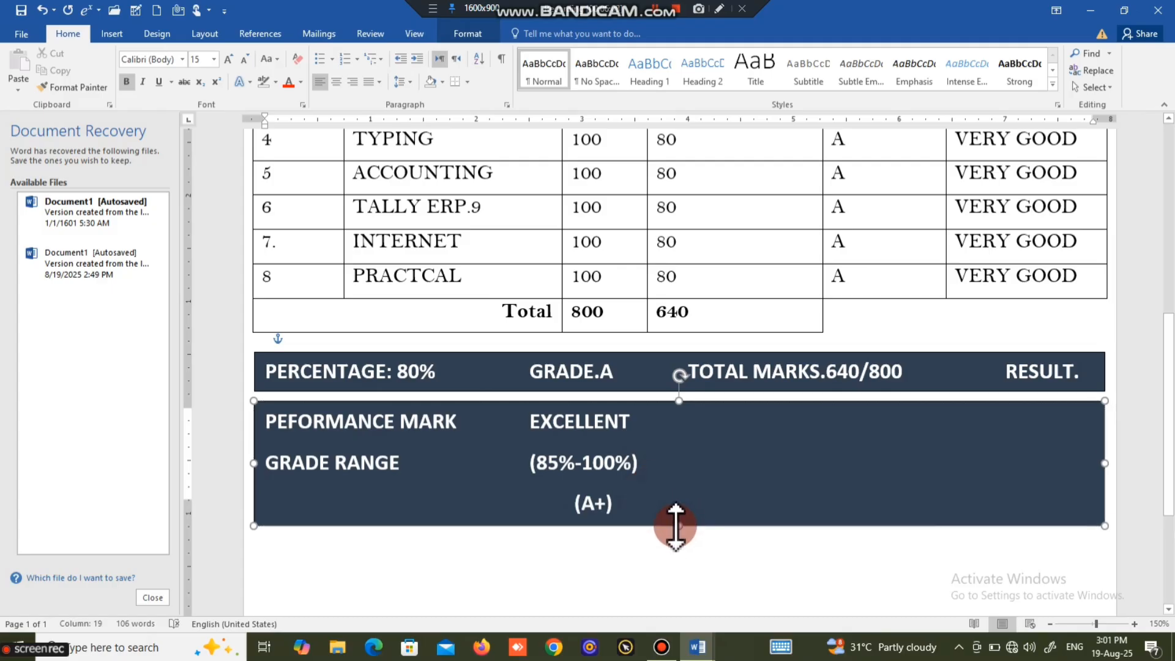
- Add a tab-spaced "VERY GOOD" heading after EXCELLENT with the range "(70%-84%)" beneath it
click(655, 423)
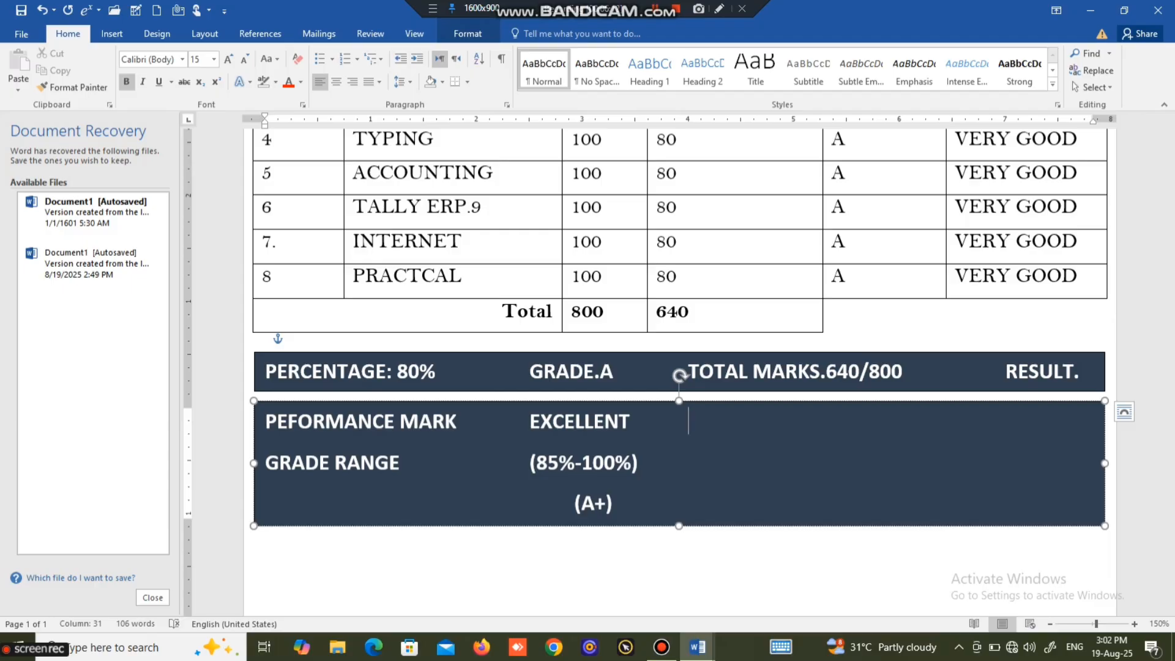
text(VERY GOOD)
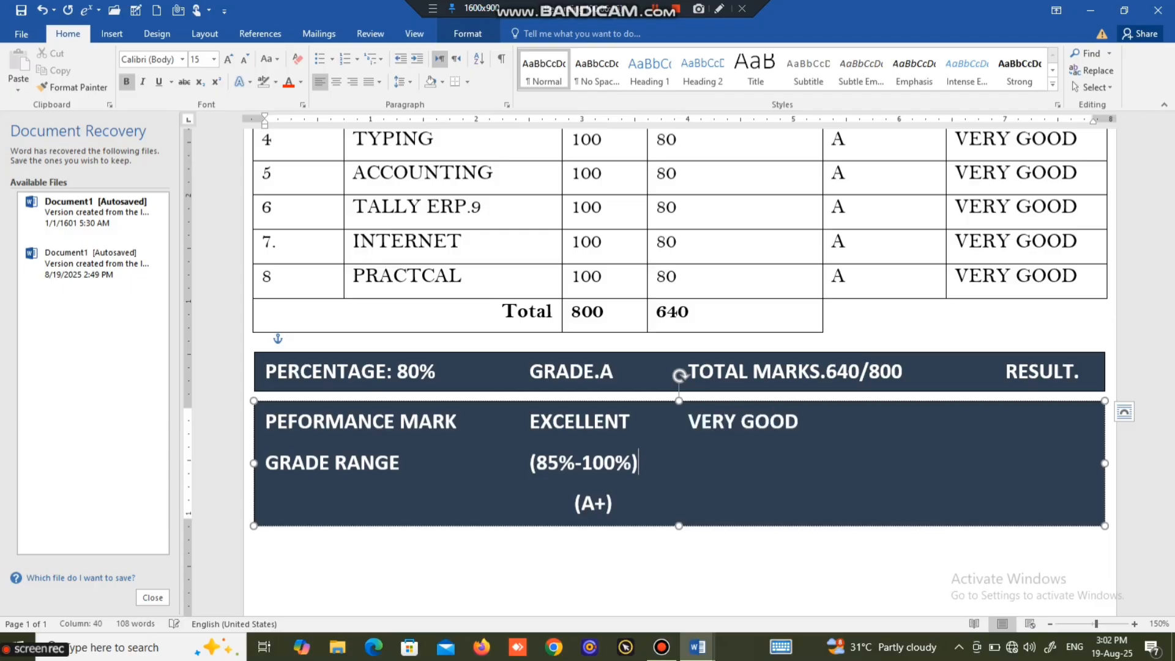
key(Tab)
text(9)
key(BackSpace)
text((70%)
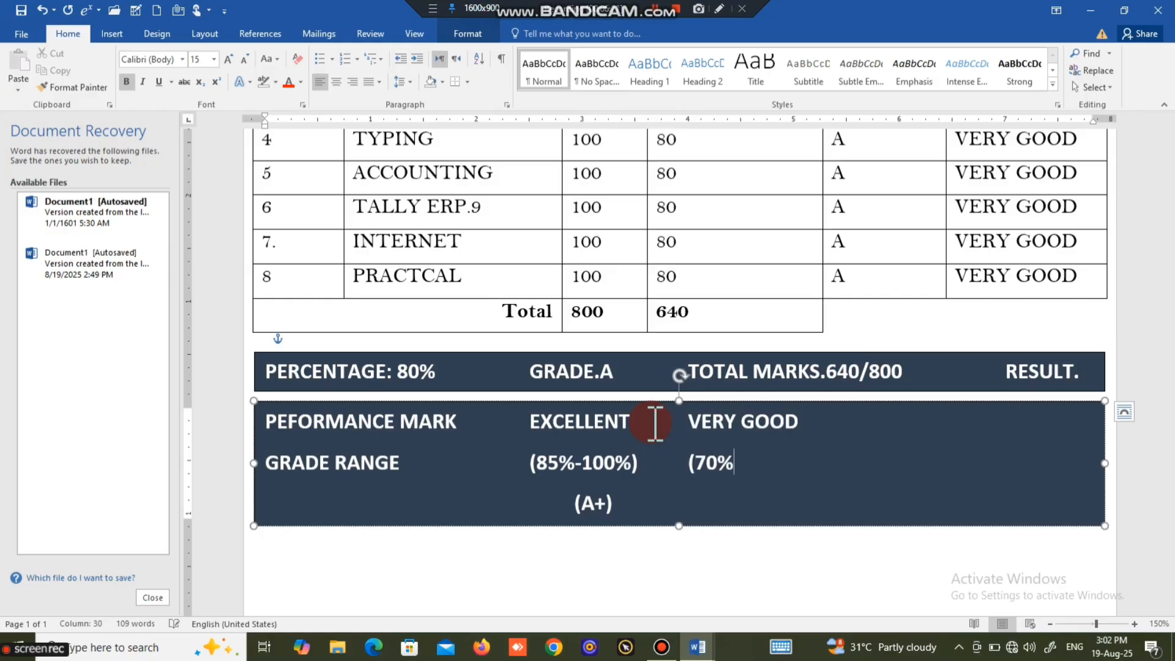
text(-84%))
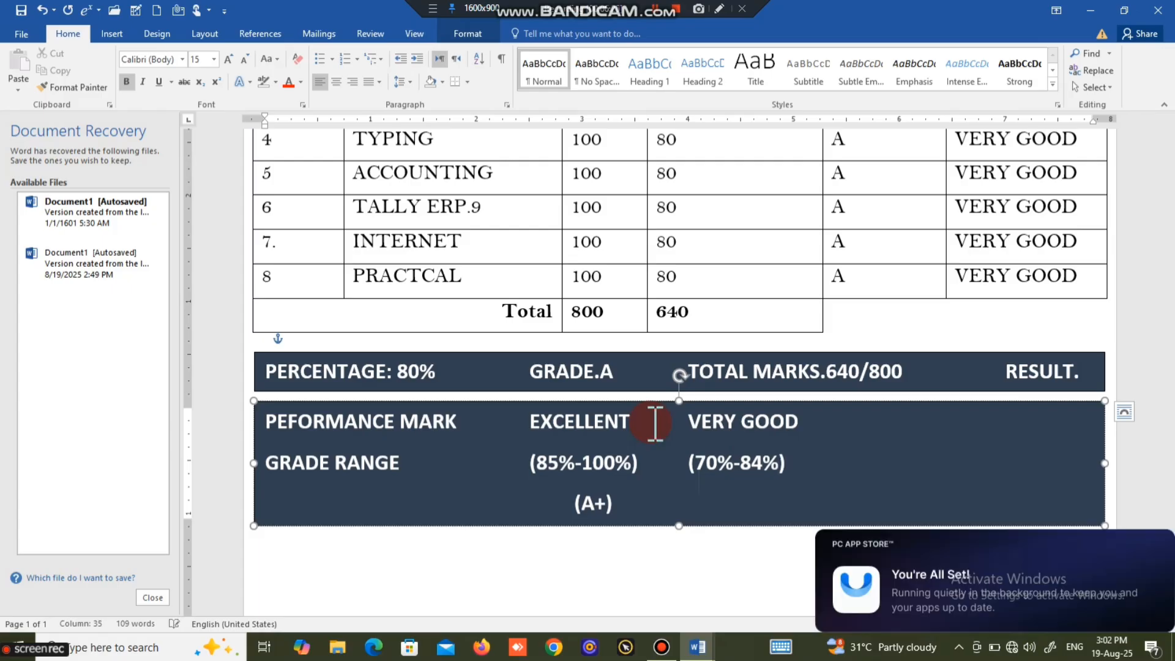
- Add the grade "(A)" on the third line beneath the 70%-84% range
key(Down)
key(Tab)
key(Tab)
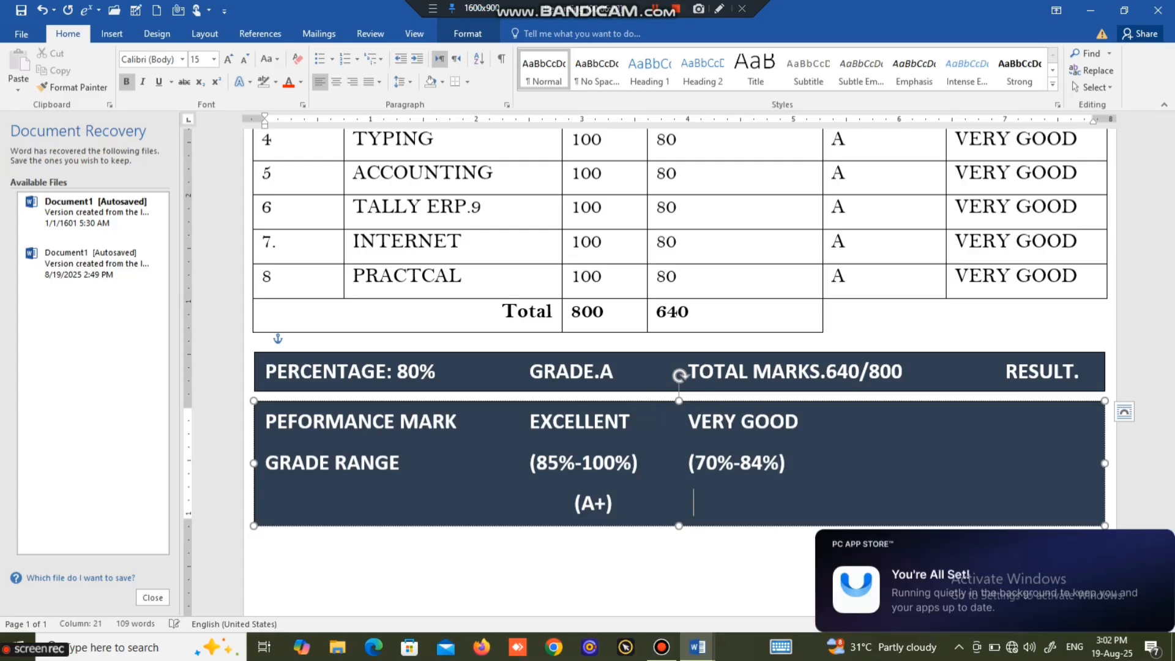
text((A)
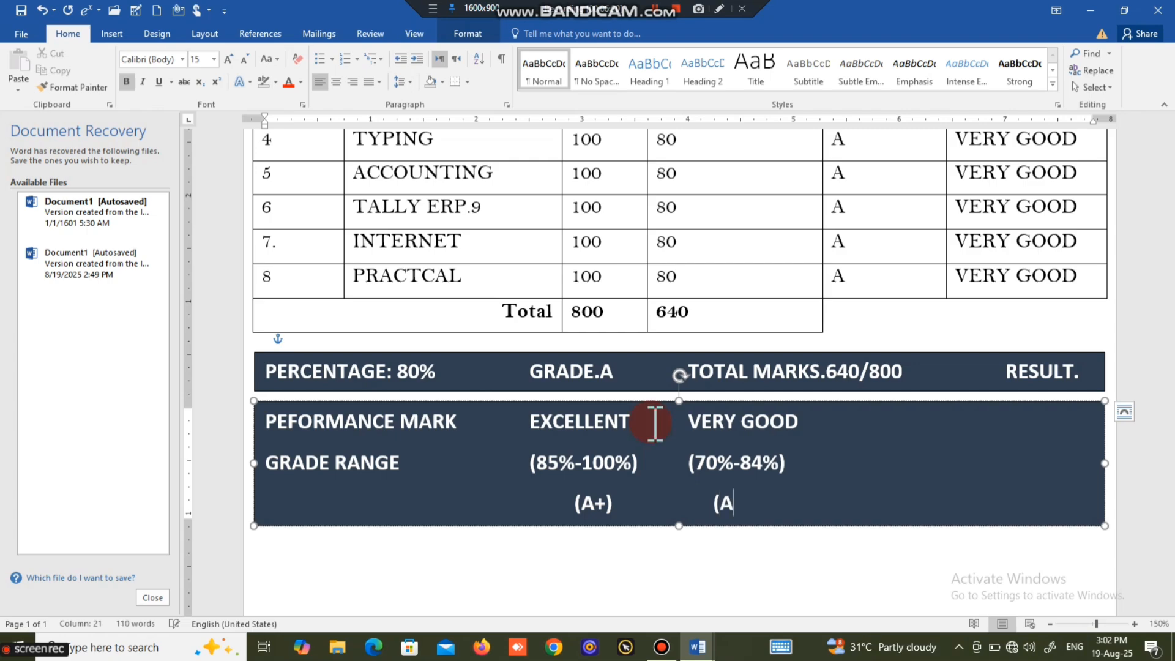
text())
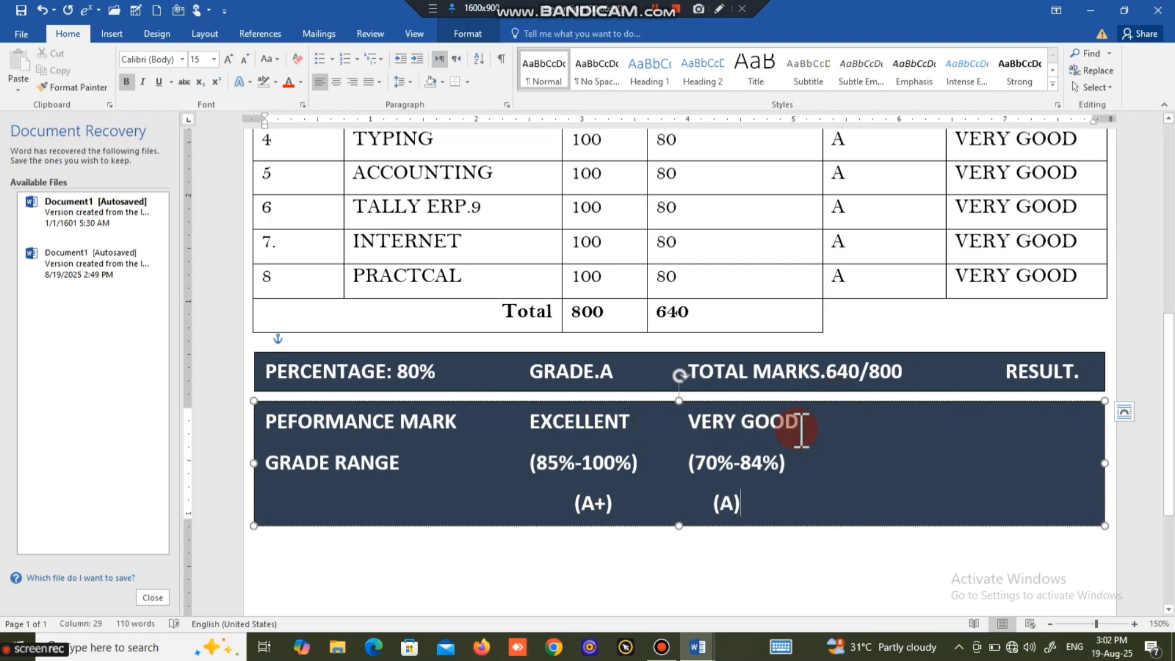
- Add the tab-spaced heading "GOOD" after VERY GOOD on the first line of the text box
click(804, 425)
key(Tab)
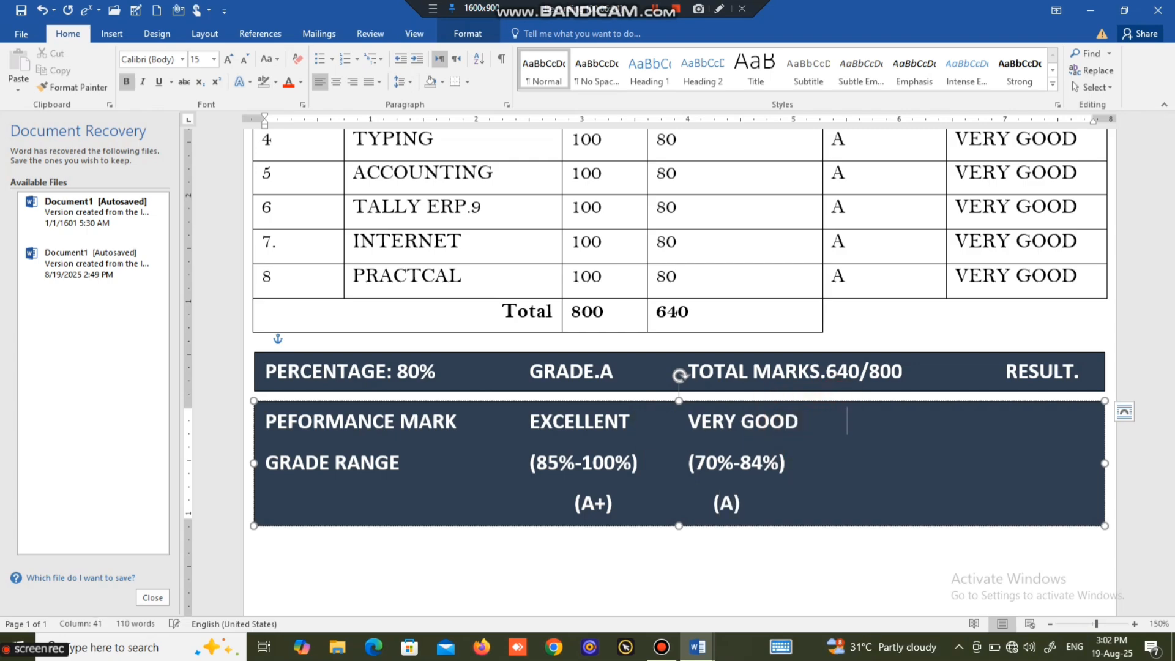
text(GOOD)
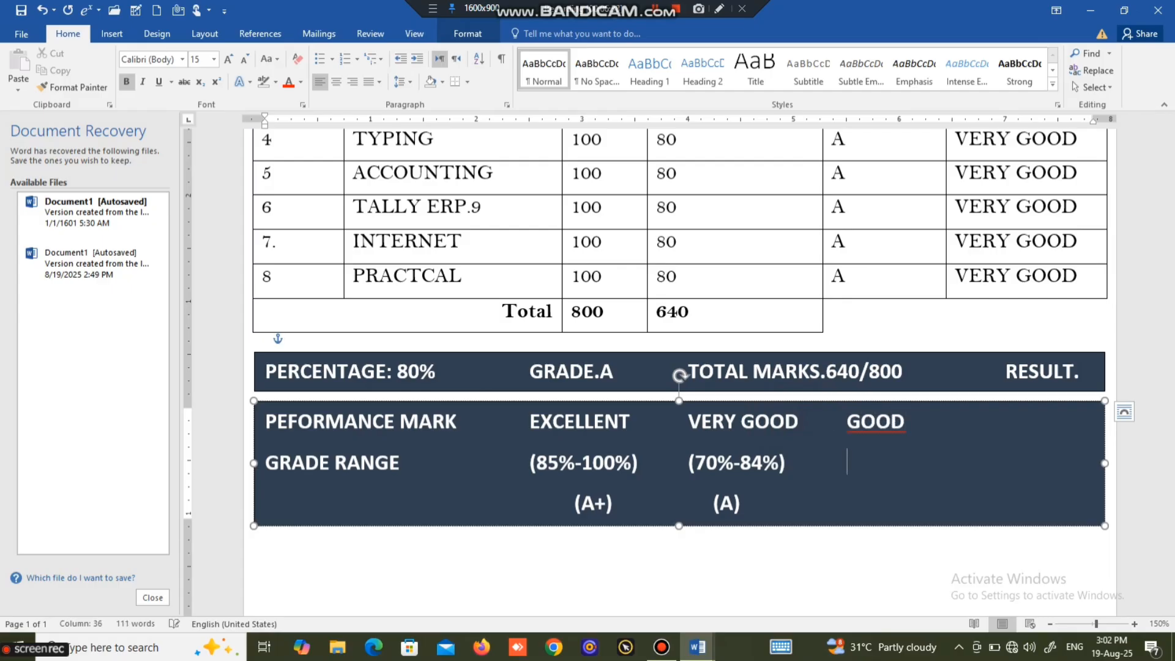
- Add the range "(55%-69)" beneath GOOD, with the grade "(B+)" on the third line below it
text(()
text(55%-69))
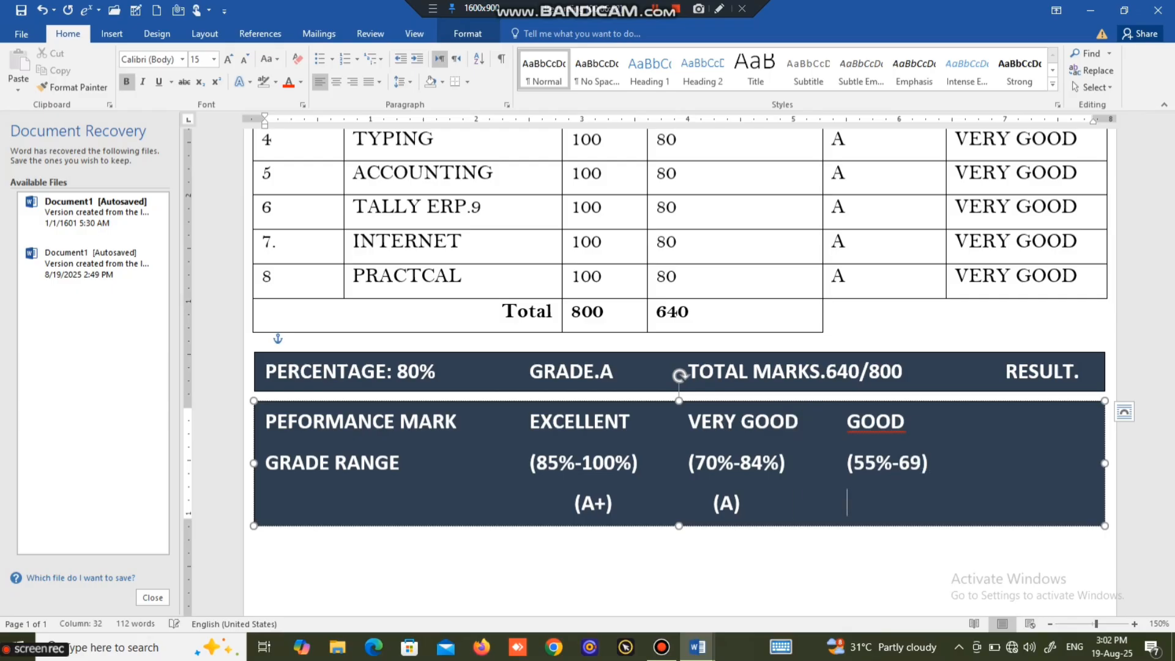
text(   (B+))
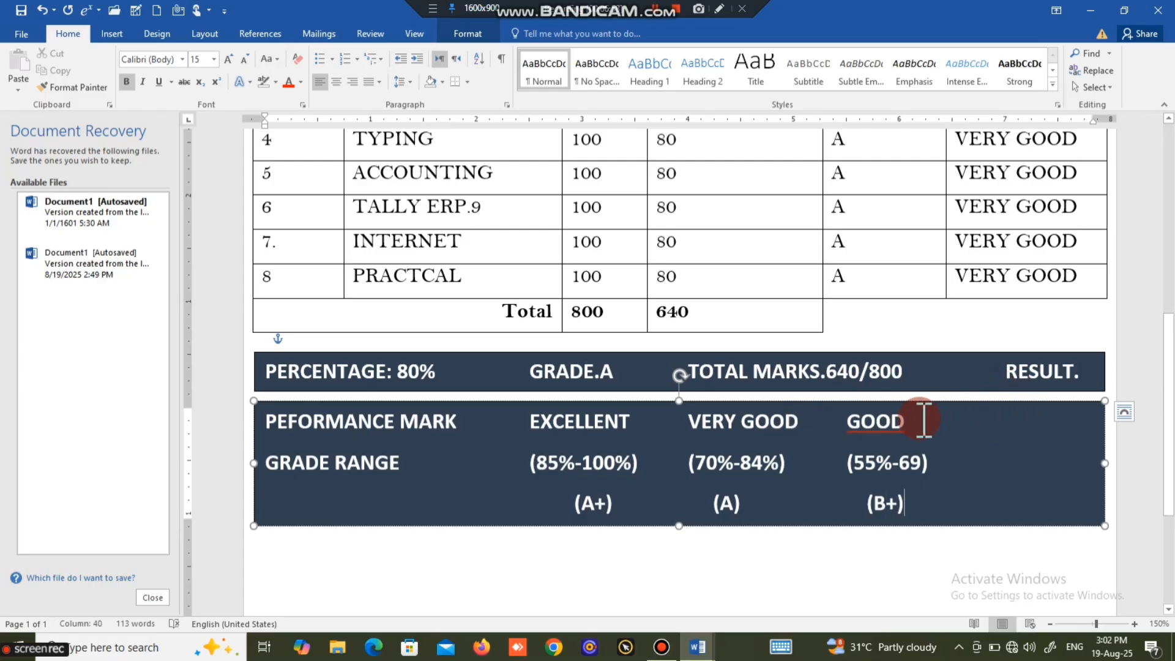
- Add the tab-spaced heading "AVERAGE" after GOOD on the first line of the text box
click(924, 420)
key(Tab)
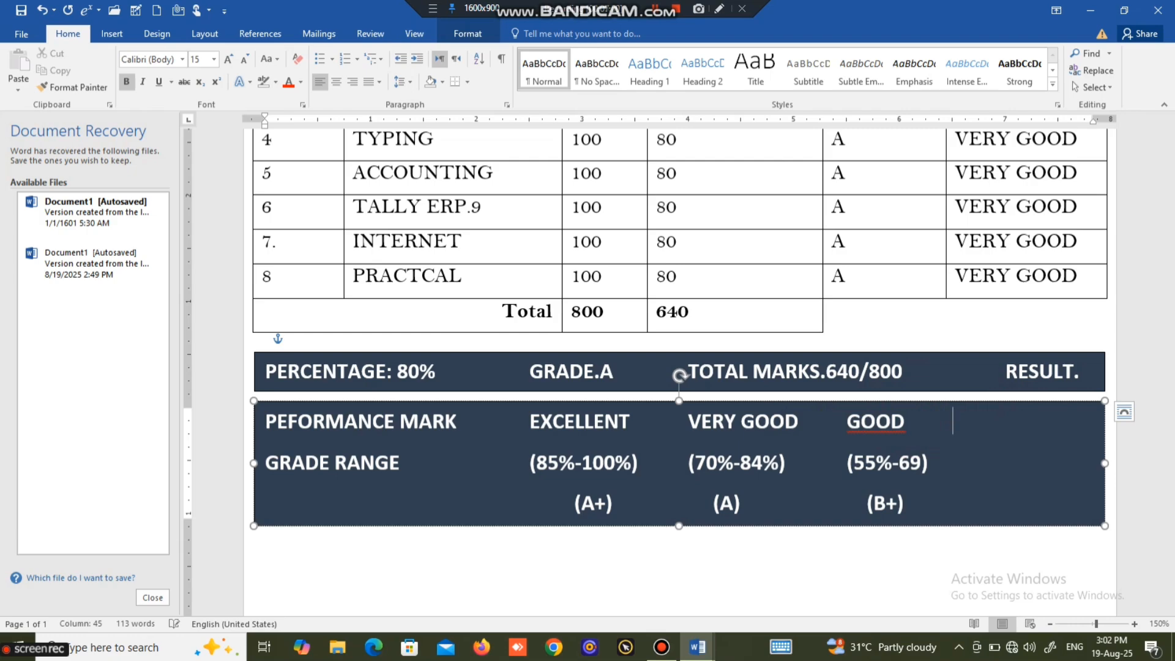
key(Tab)
text(AVERAGE)
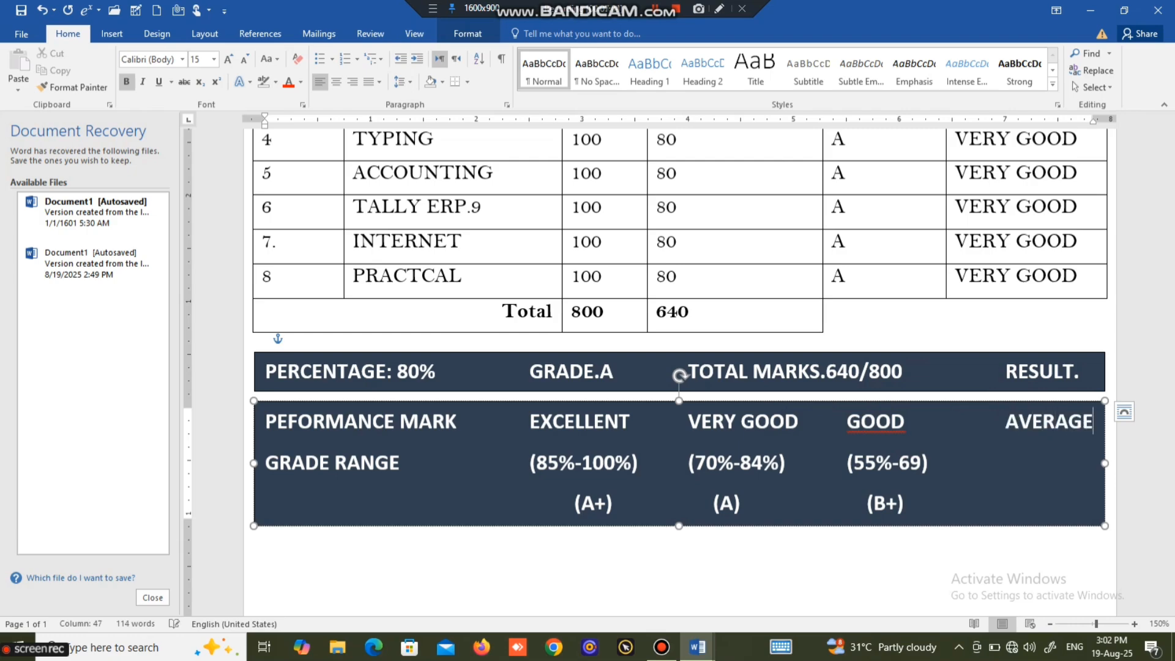
- Add the range "(40%-54%)" beneath AVERAGE and widen the text box slightly on both sides so it fits on the line
click(924, 419)
key(Tab)
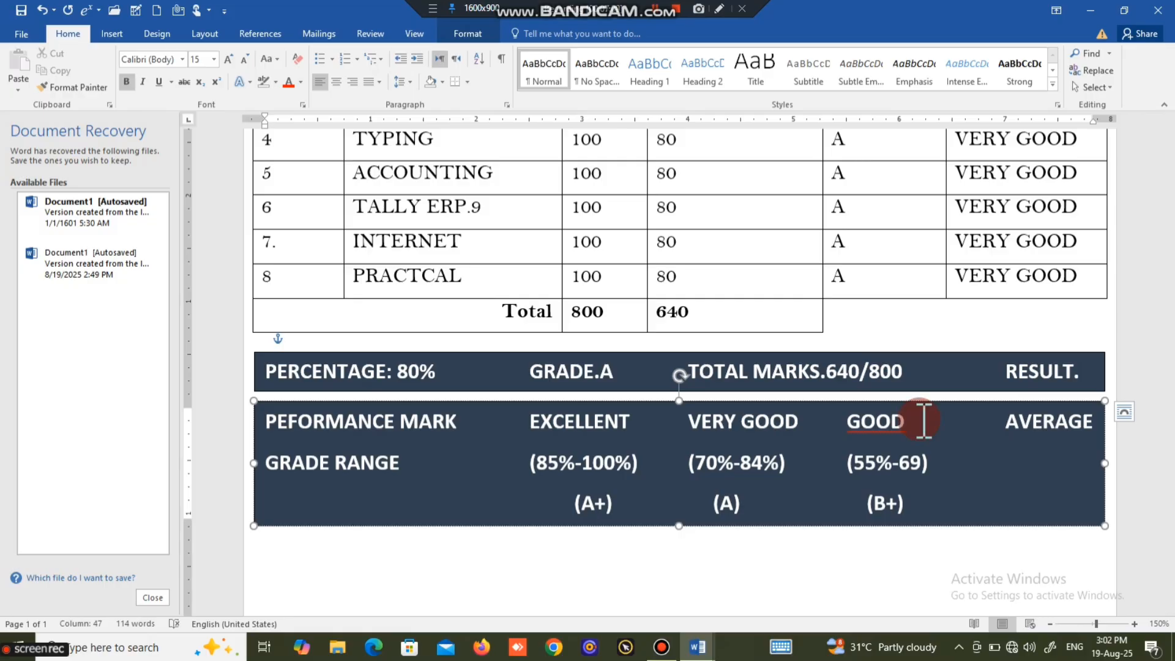
text((40%-54)
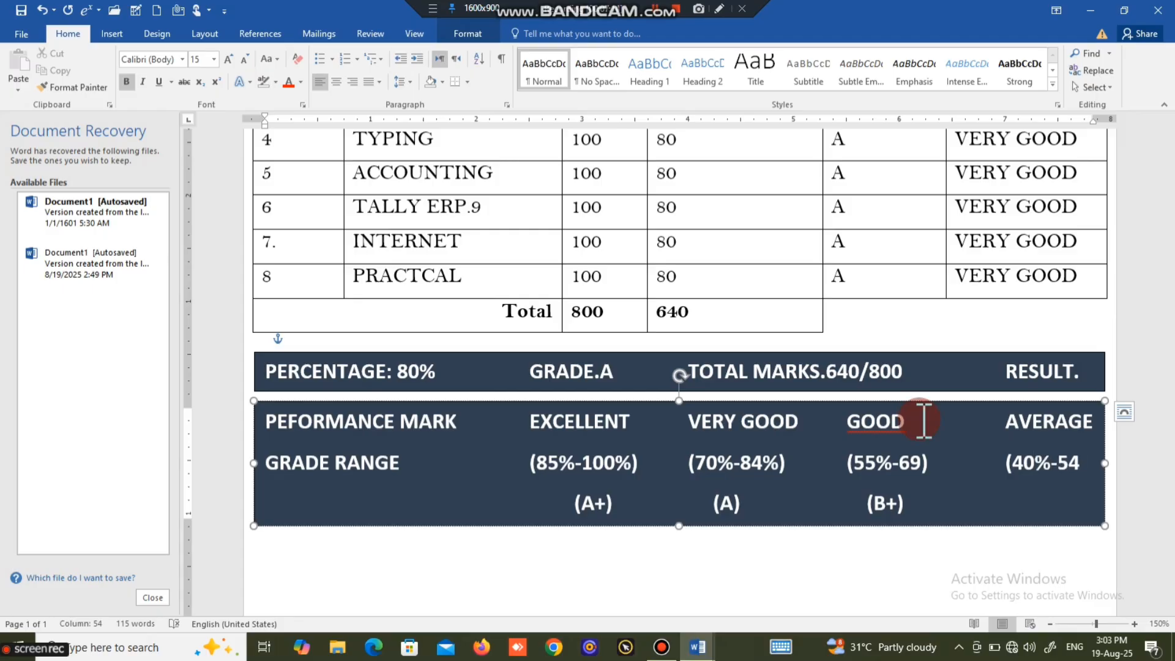
text(%))
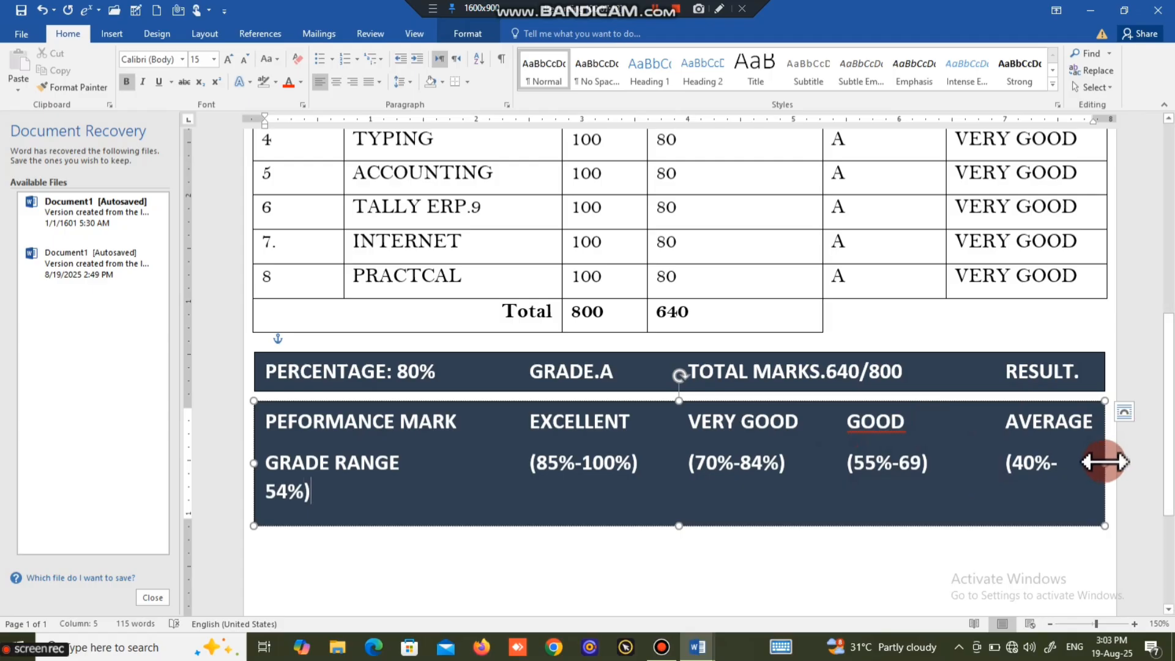
drag(1104, 463, 1109, 463)
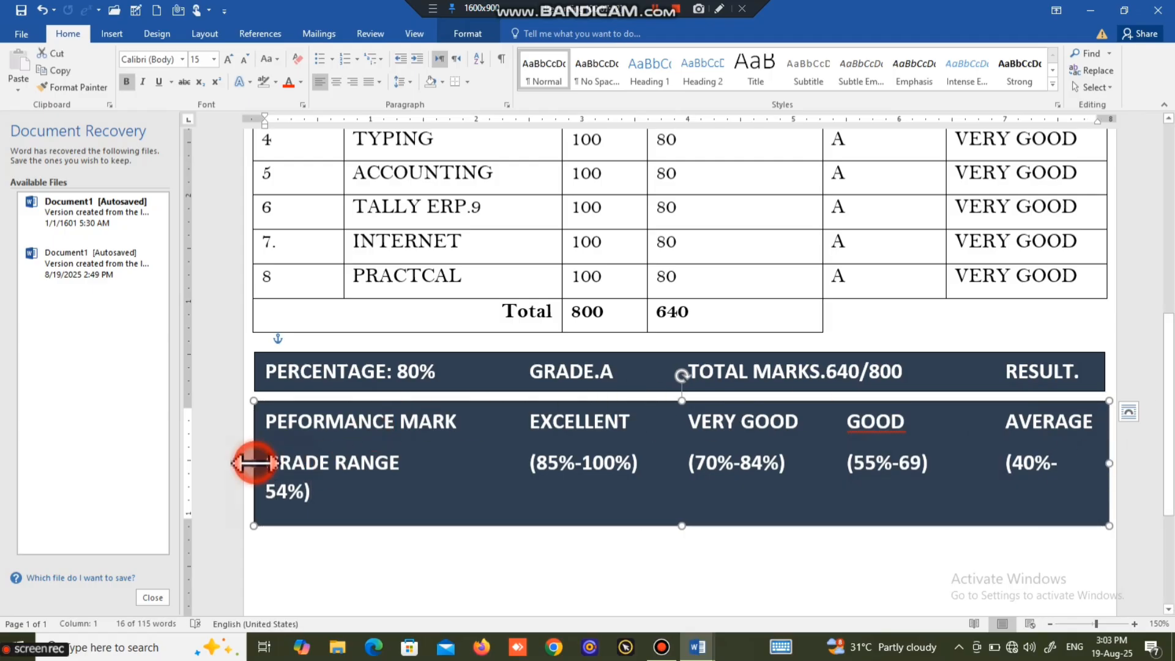
drag(254, 464, 248, 463)
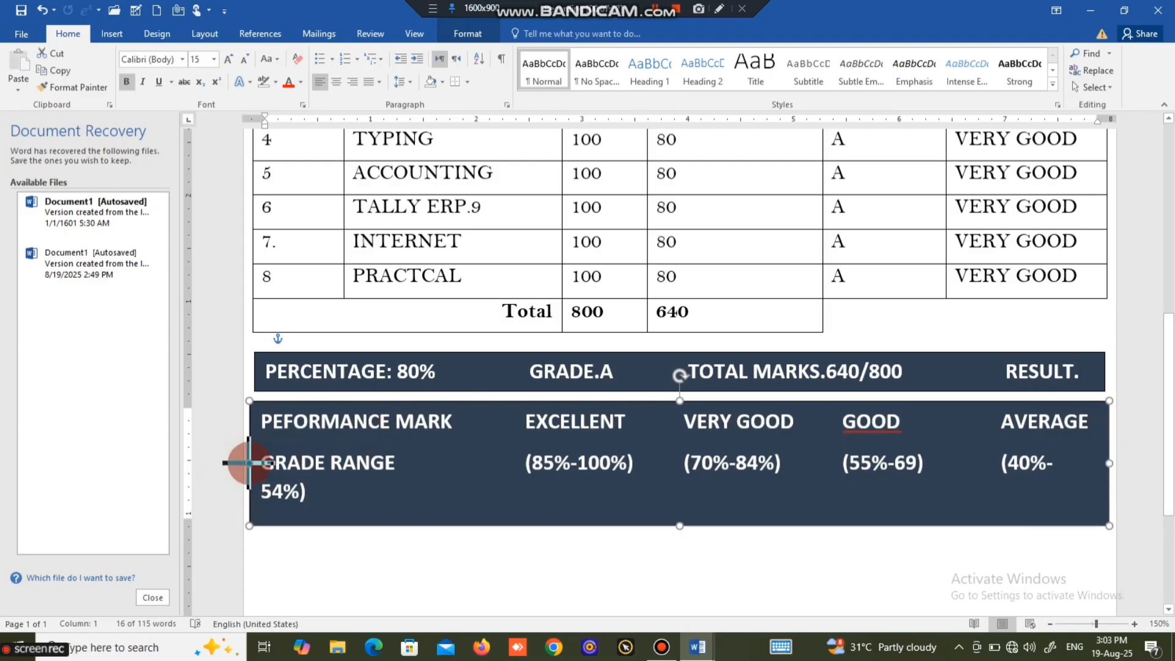
- Add the grade "(B)" on the third line, spaced to sit centered beneath the 40%-54% range
click(981, 507)
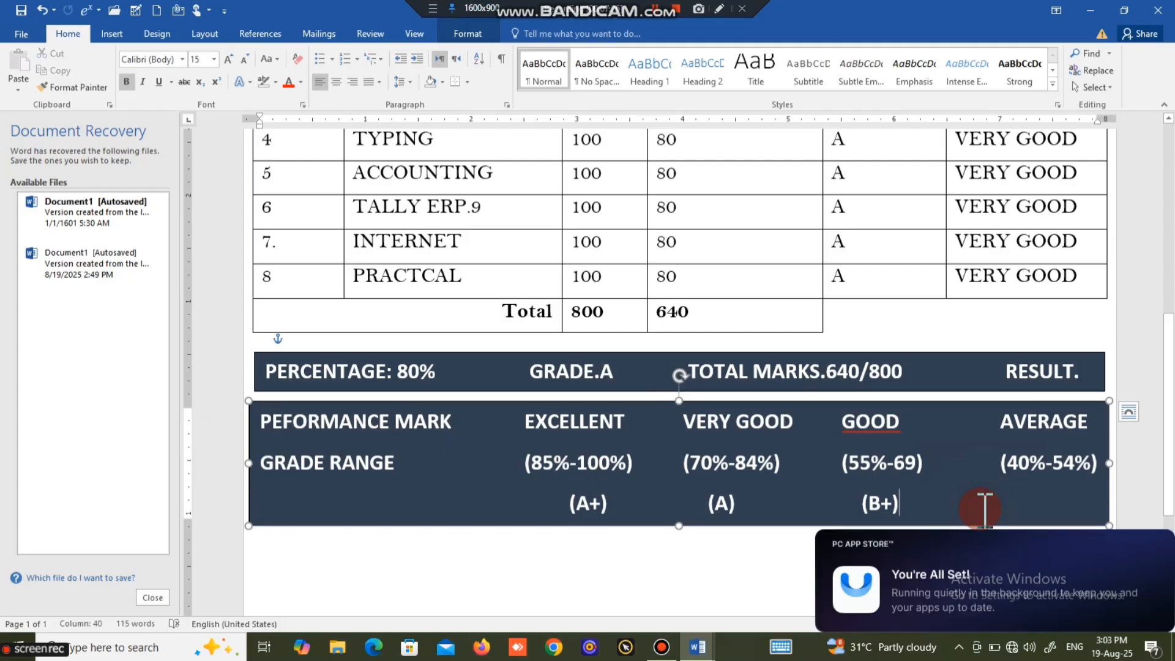
key(Tab)
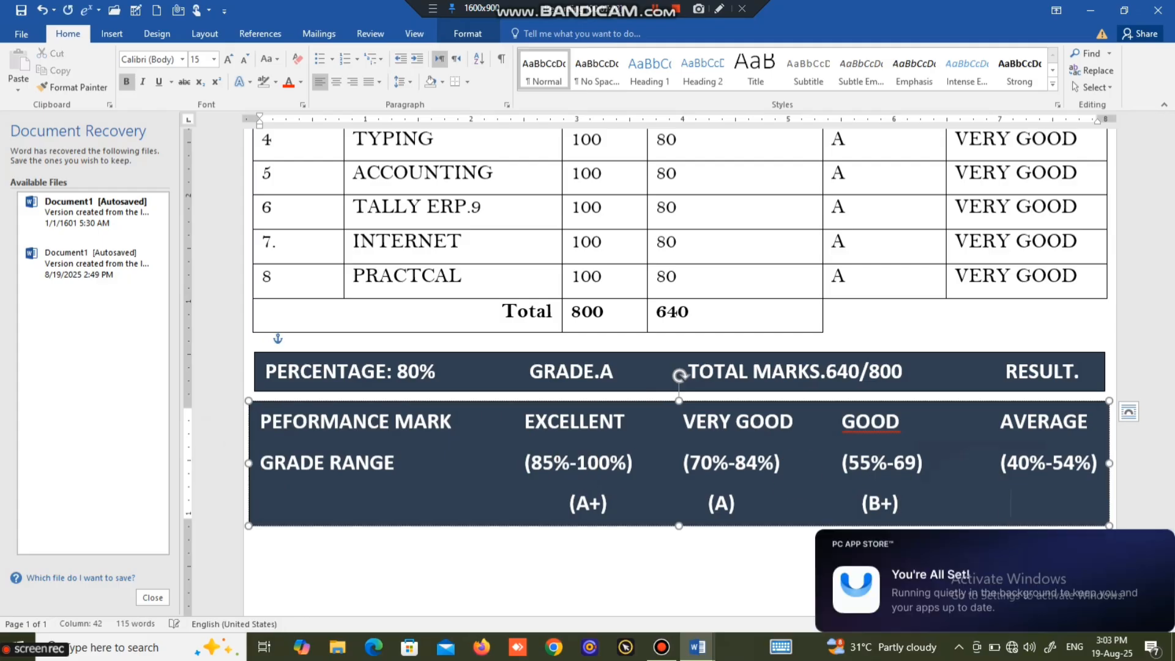
text((B))
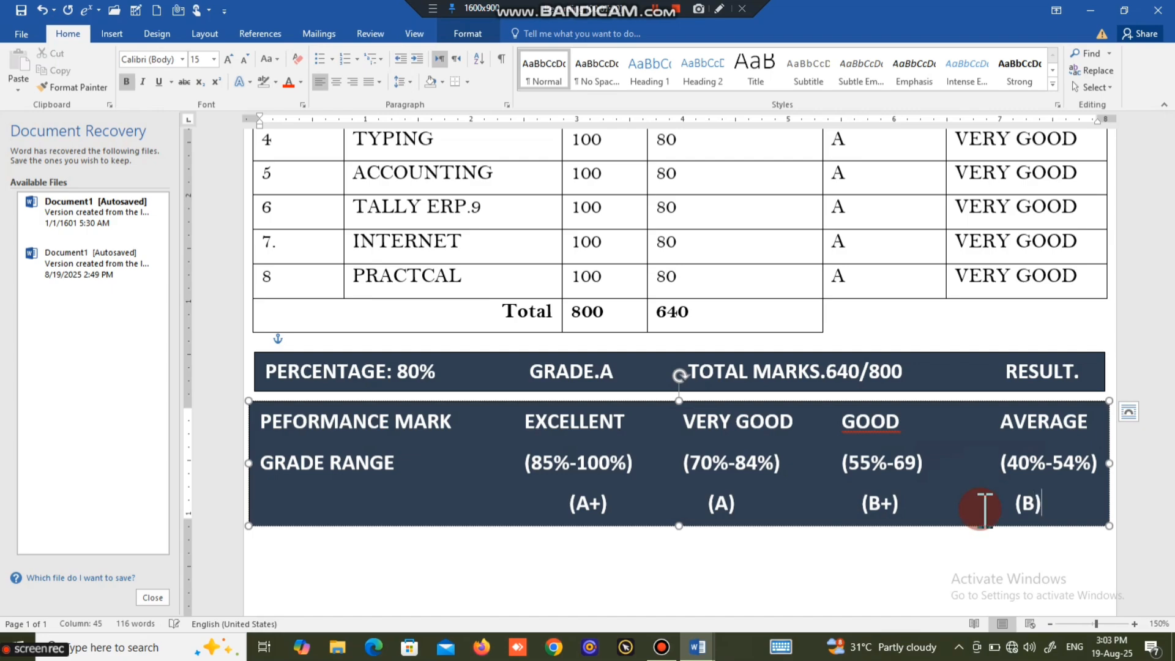
click(984, 508)
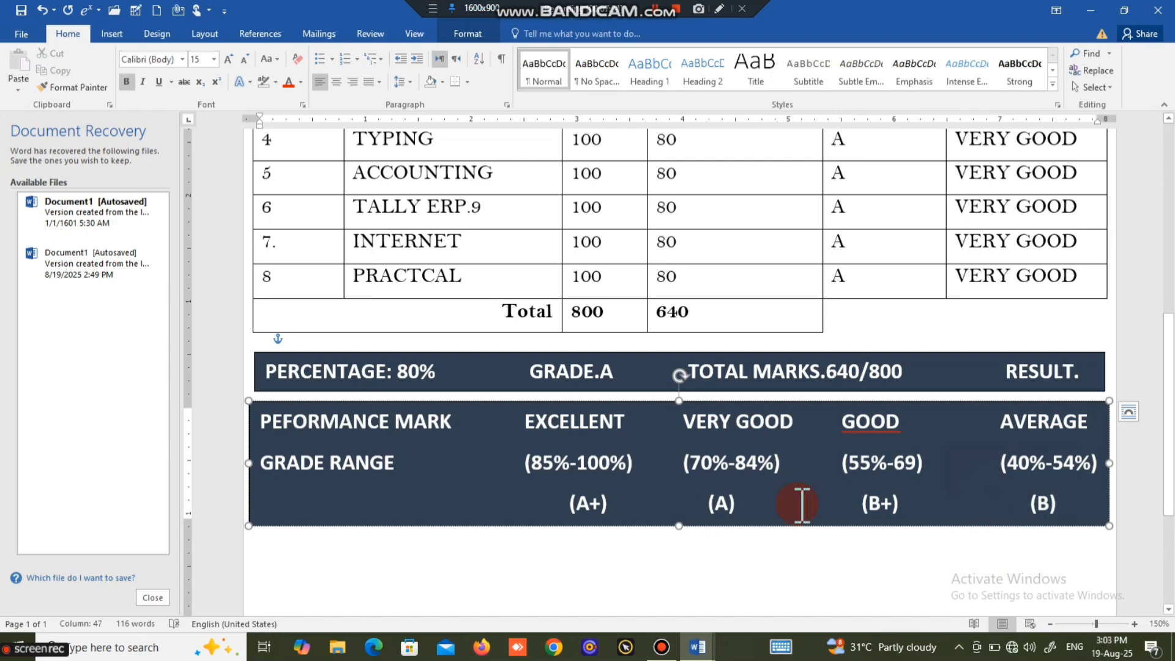
click(715, 492)
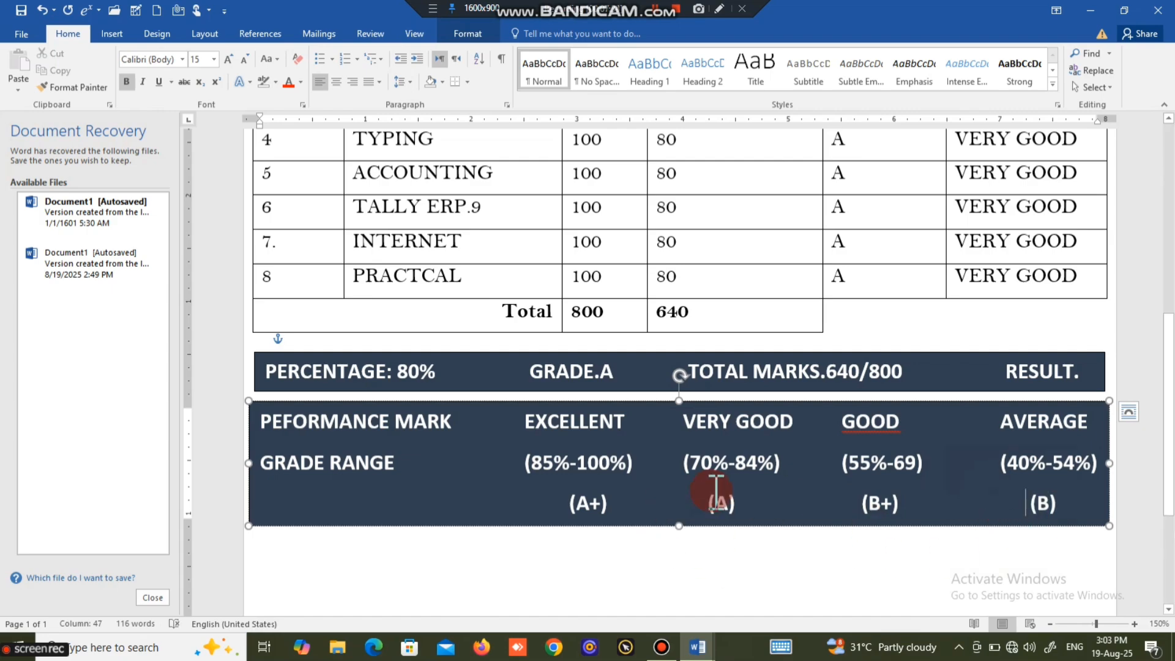
- Remove the space after paragraph from all three lines of the grade range text box
click(263, 421)
drag(263, 421, 1059, 501)
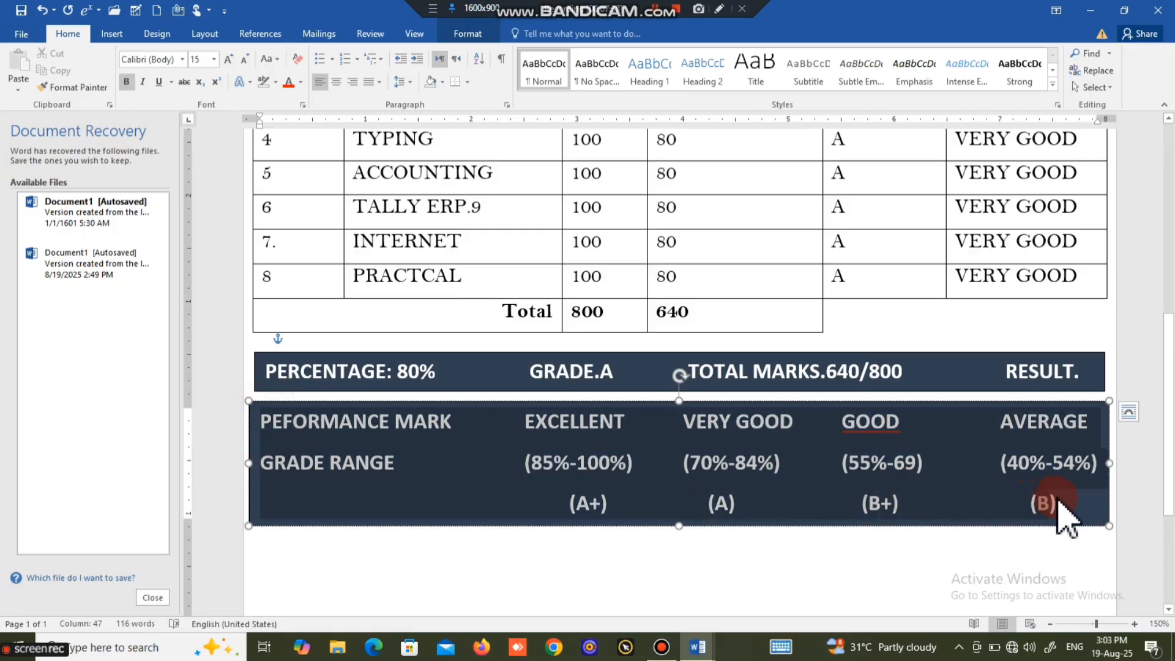
click(411, 85)
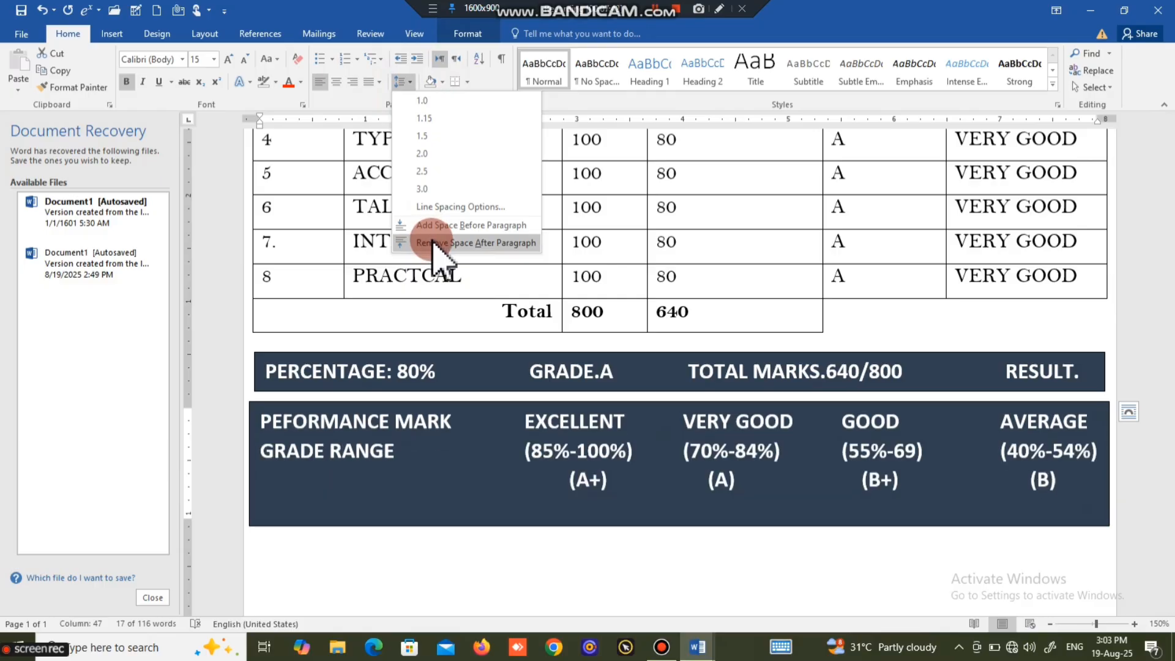
click(430, 244)
- Indent the GOOD heading slightly to center it over its range and reduce the text box's height to fit the lines
click(837, 427)
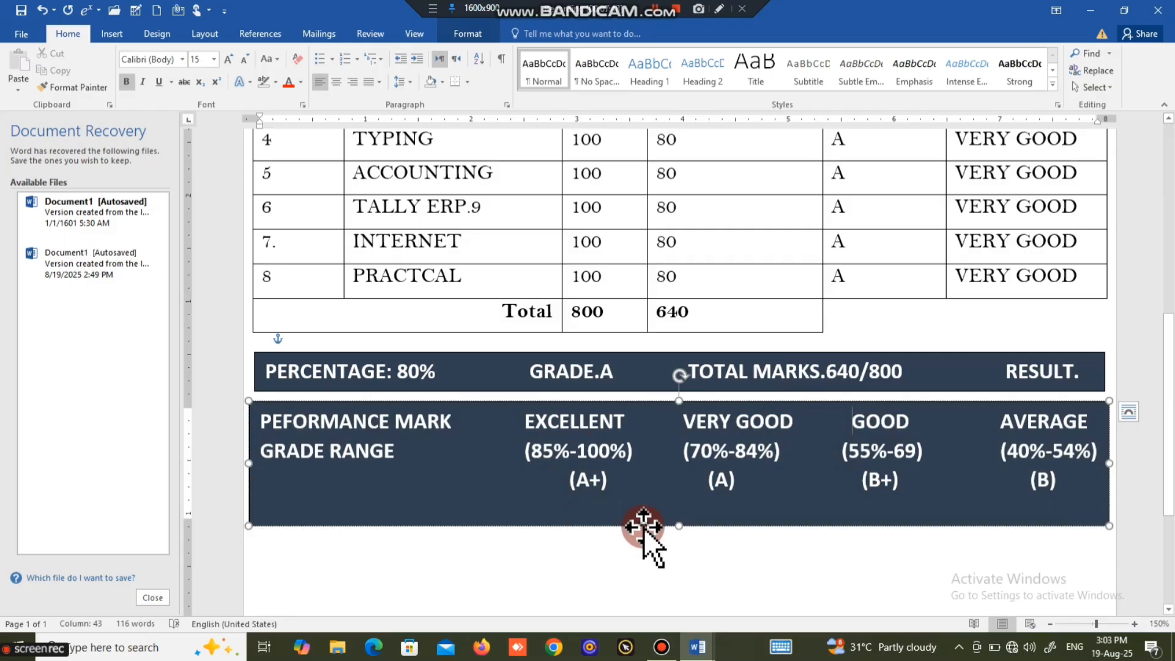
drag(678, 527, 678, 503)
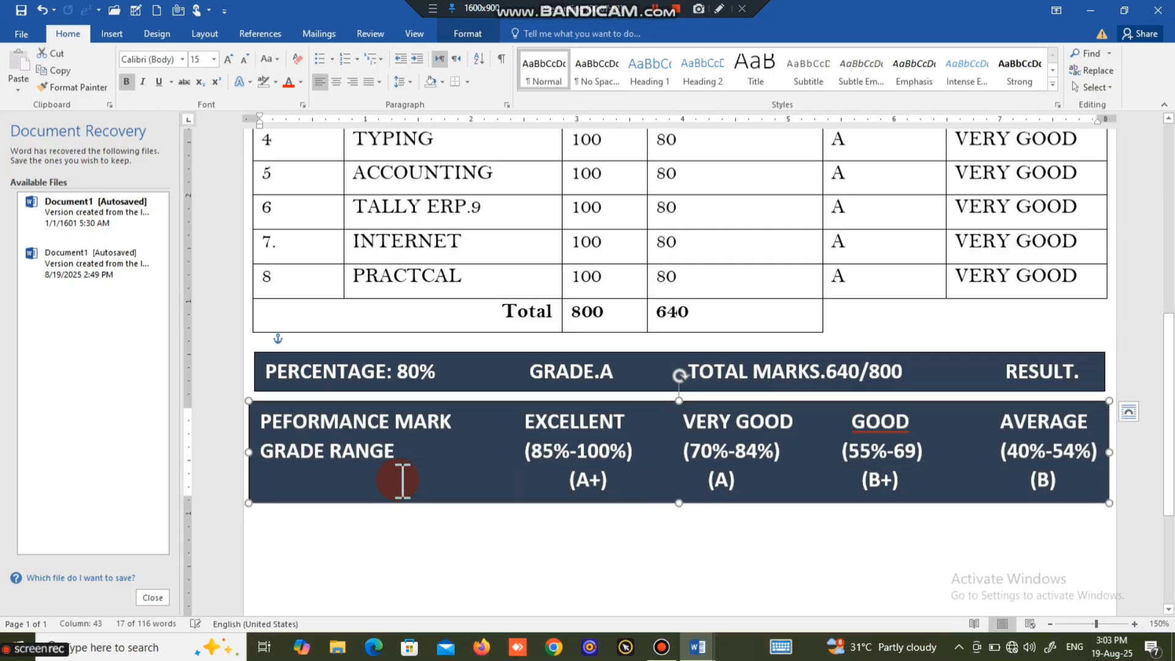
- Add tab-aligned colons after the PEFORMANCE MARK and GRADE RANGE labels
click(448, 441)
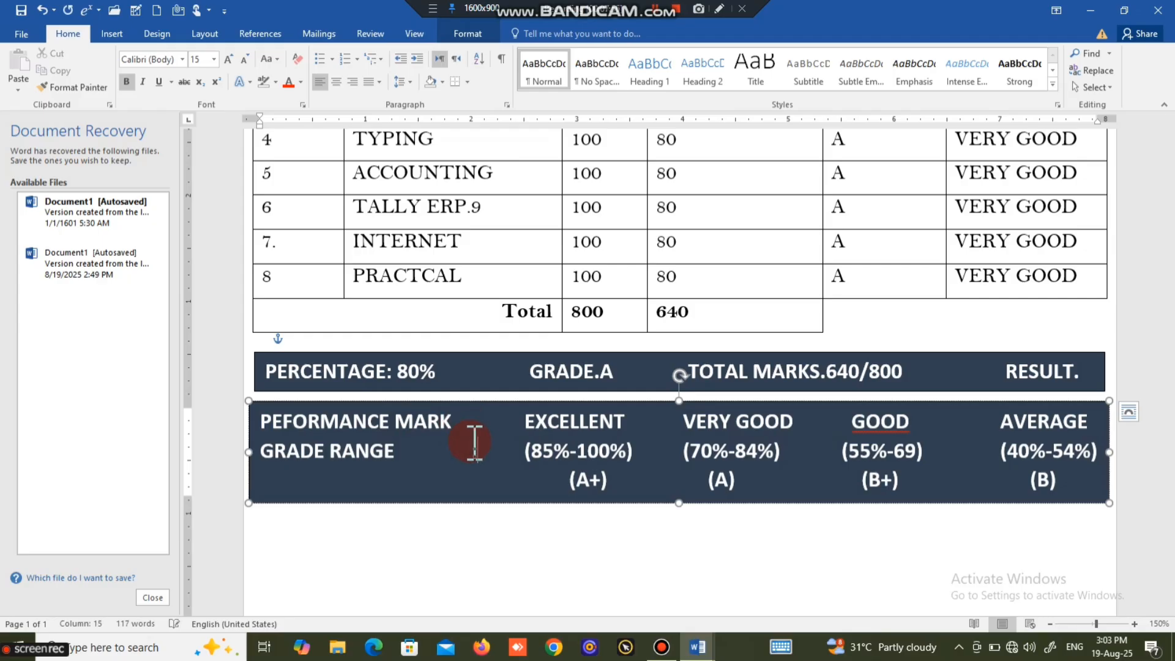
text(:)
click(476, 424)
key(Tab)
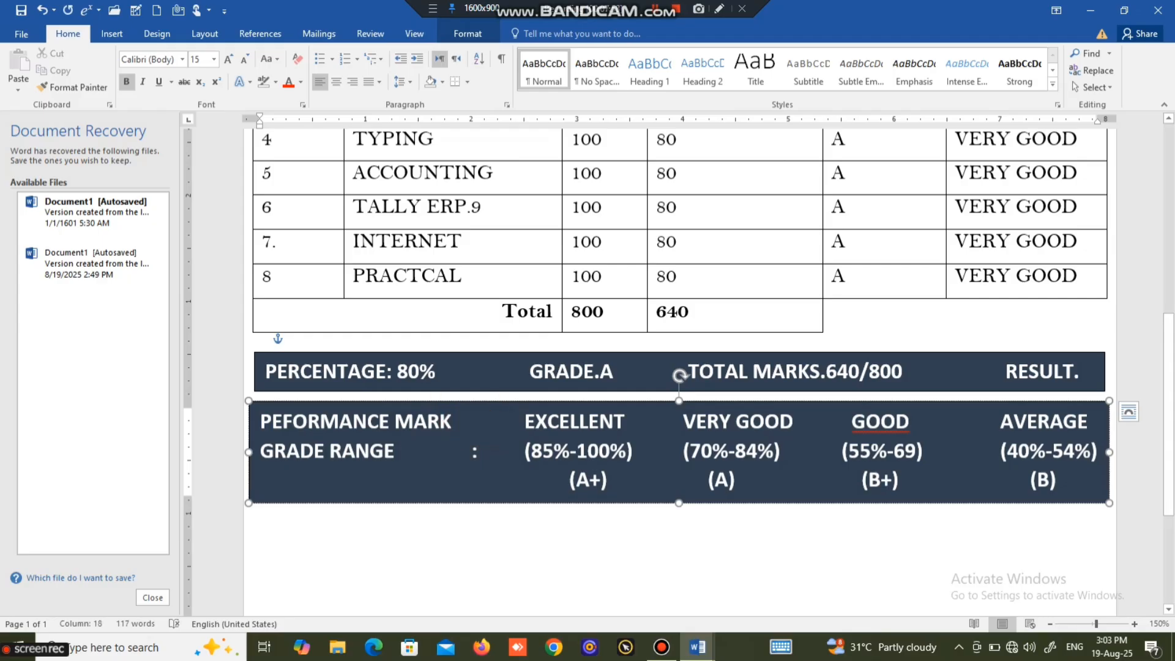
text(:)
click(516, 549)
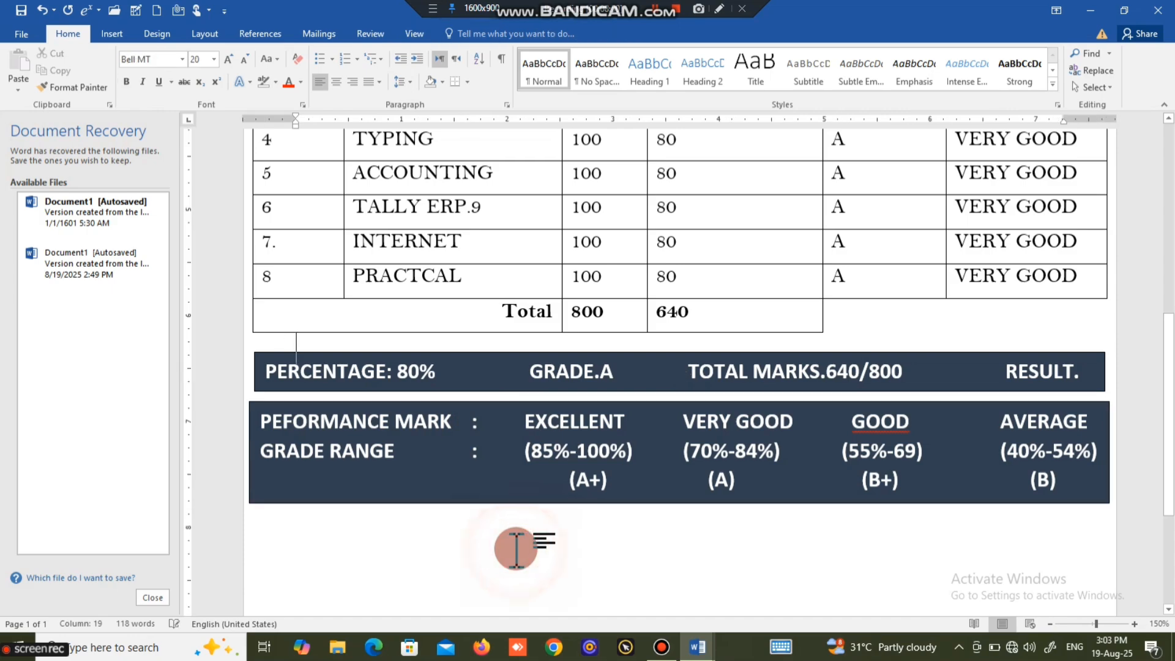
- Insert a table with two columns and two rows below the grade range text box
scroll(516, 549, down, 1)
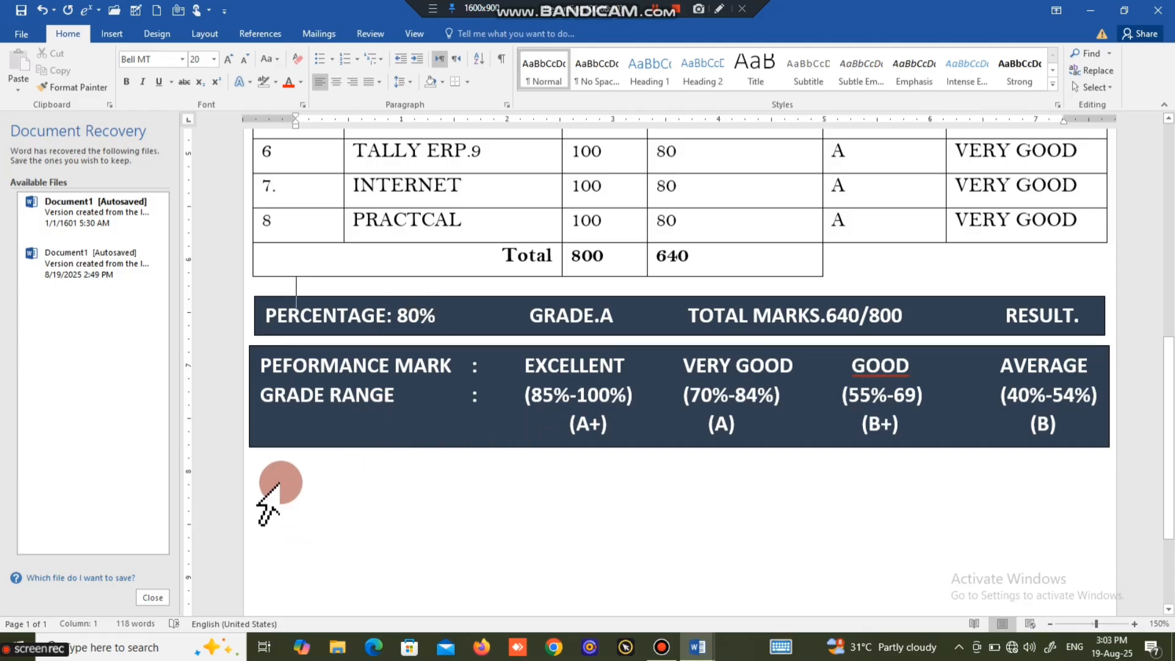
click(309, 471)
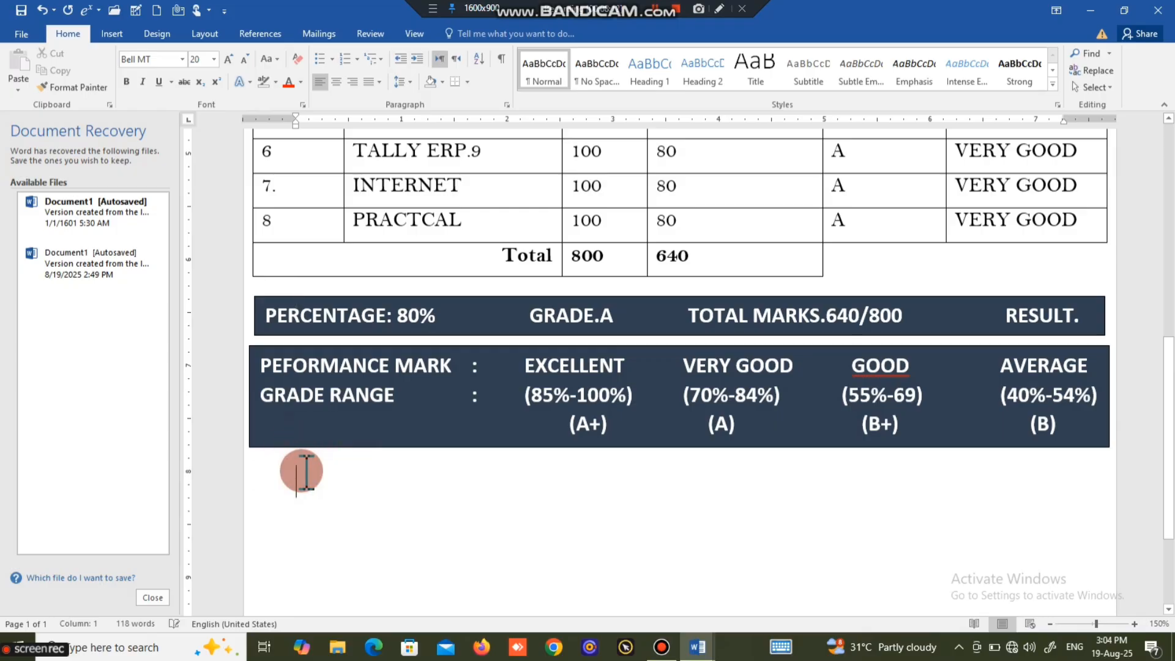
click(112, 34)
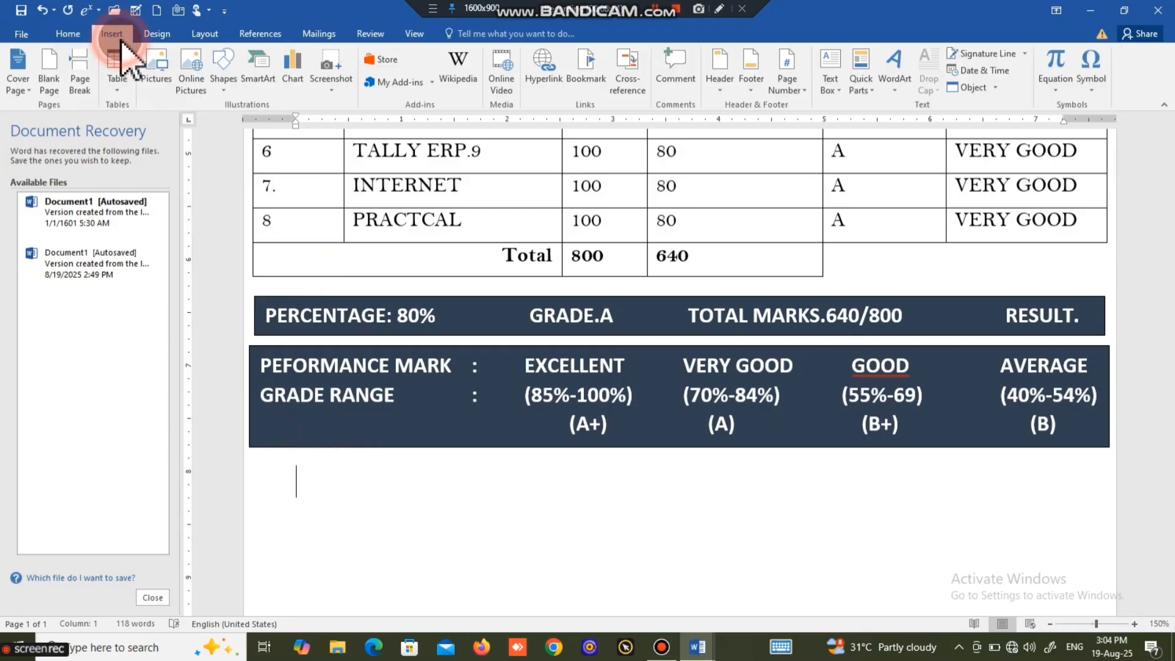
click(122, 80)
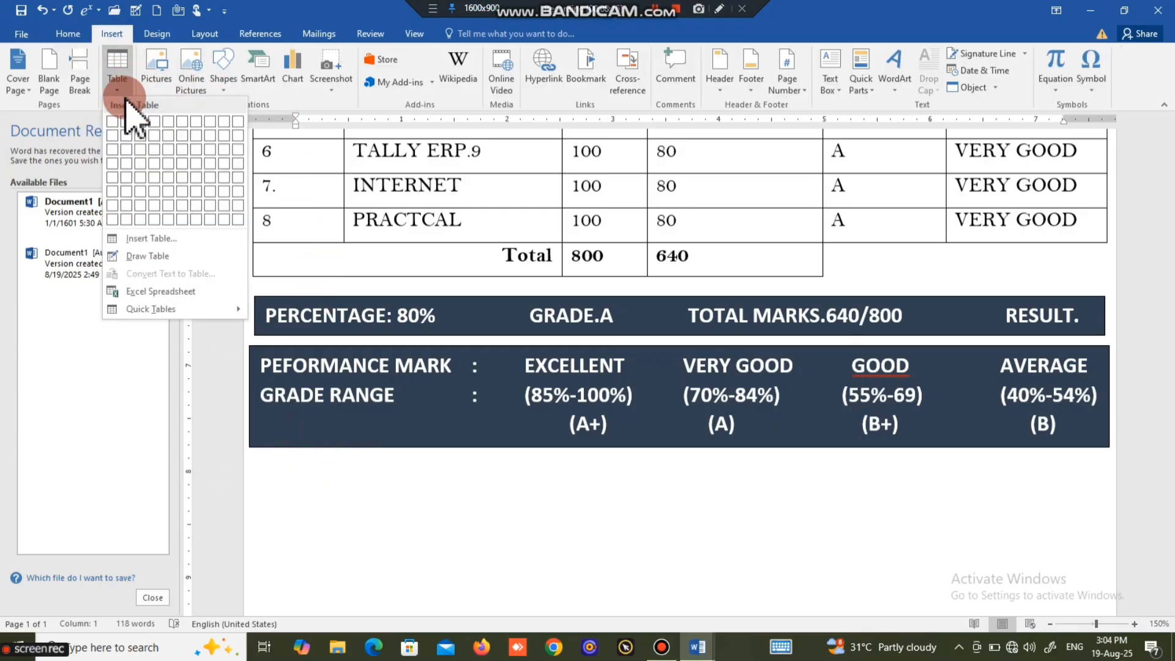
click(127, 136)
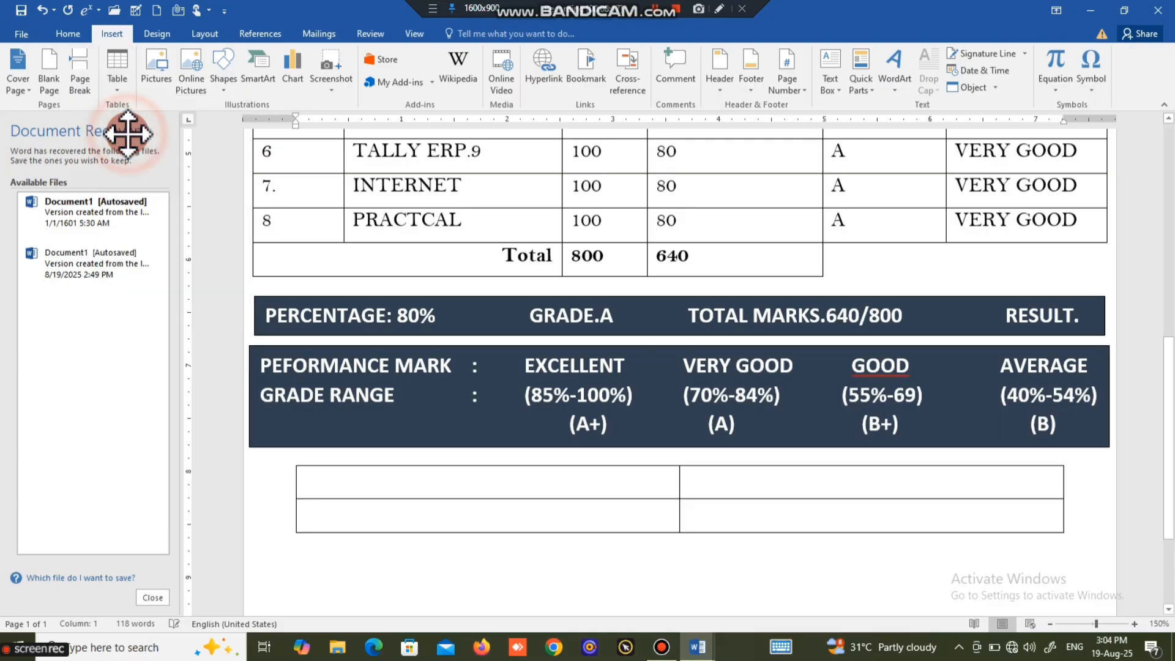
- Enter the headings "ATTENDENCE" and "GRADE" in the first row of the new table
text(A)
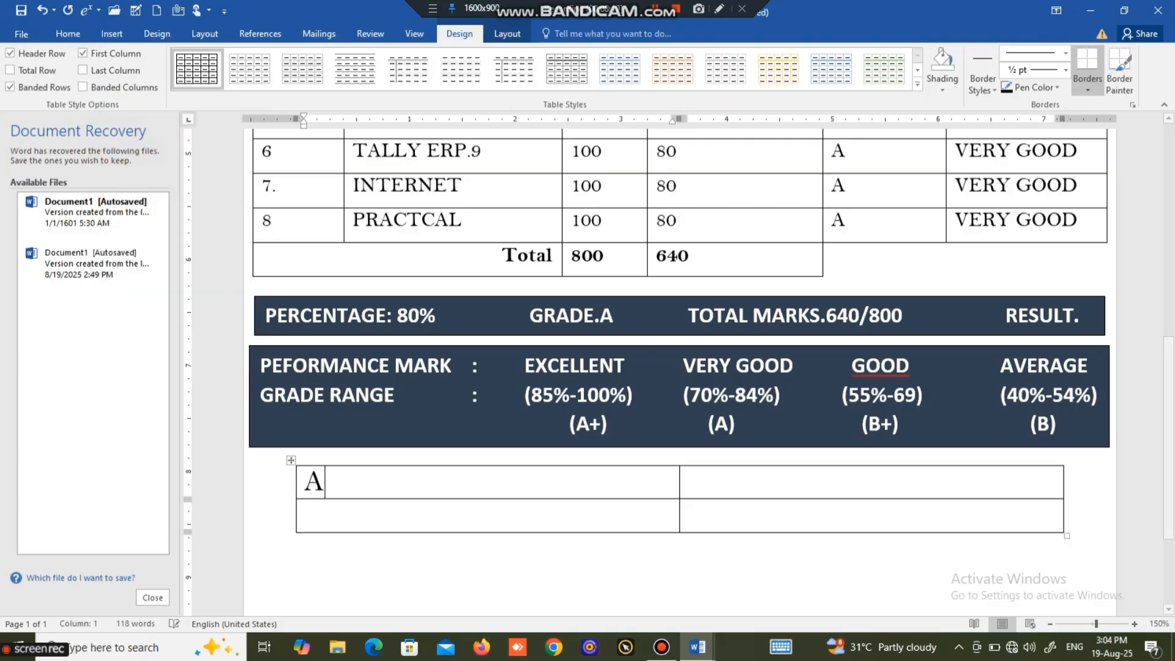
text(TTENDENC)
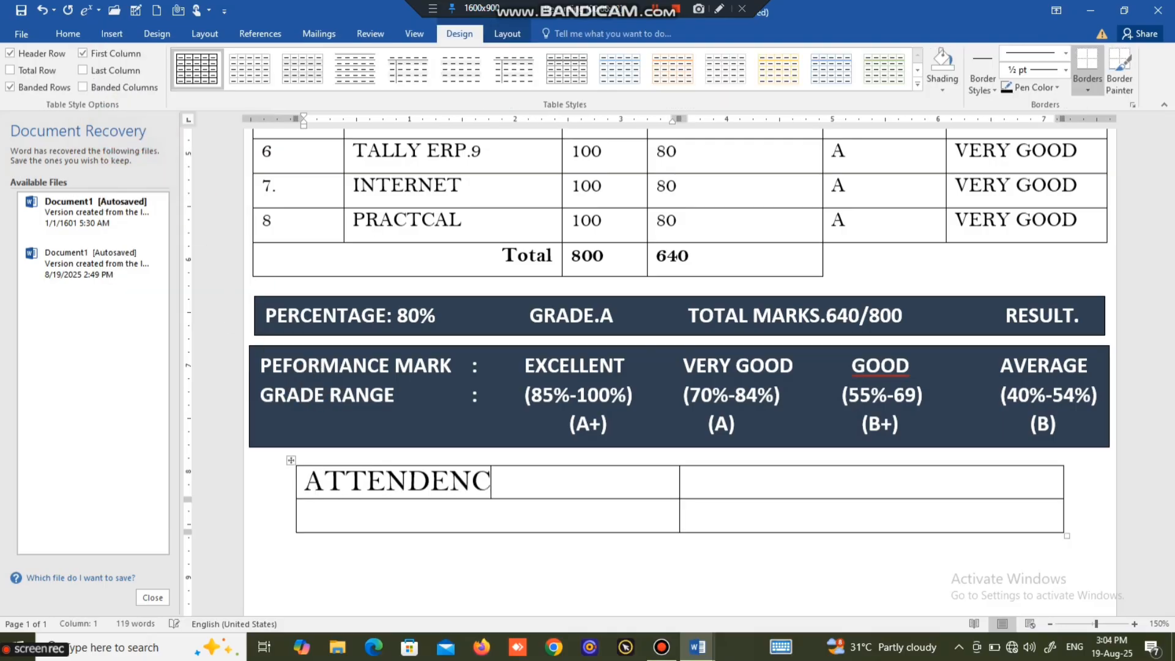
text(E)
key(Tab)
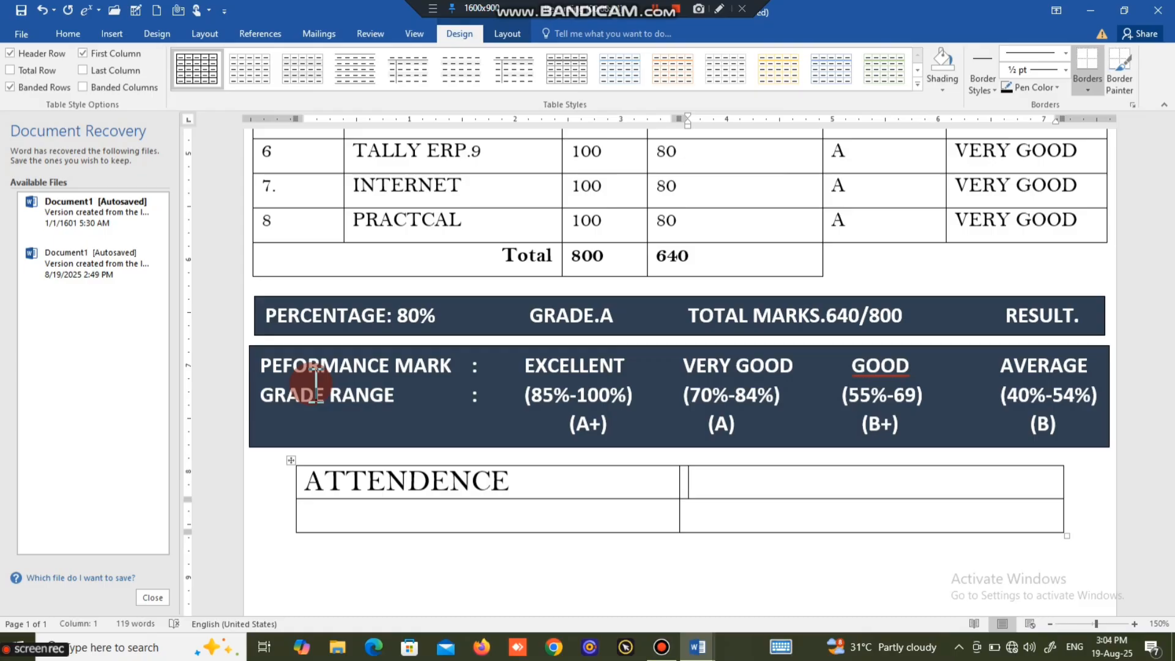
text(GRADE)
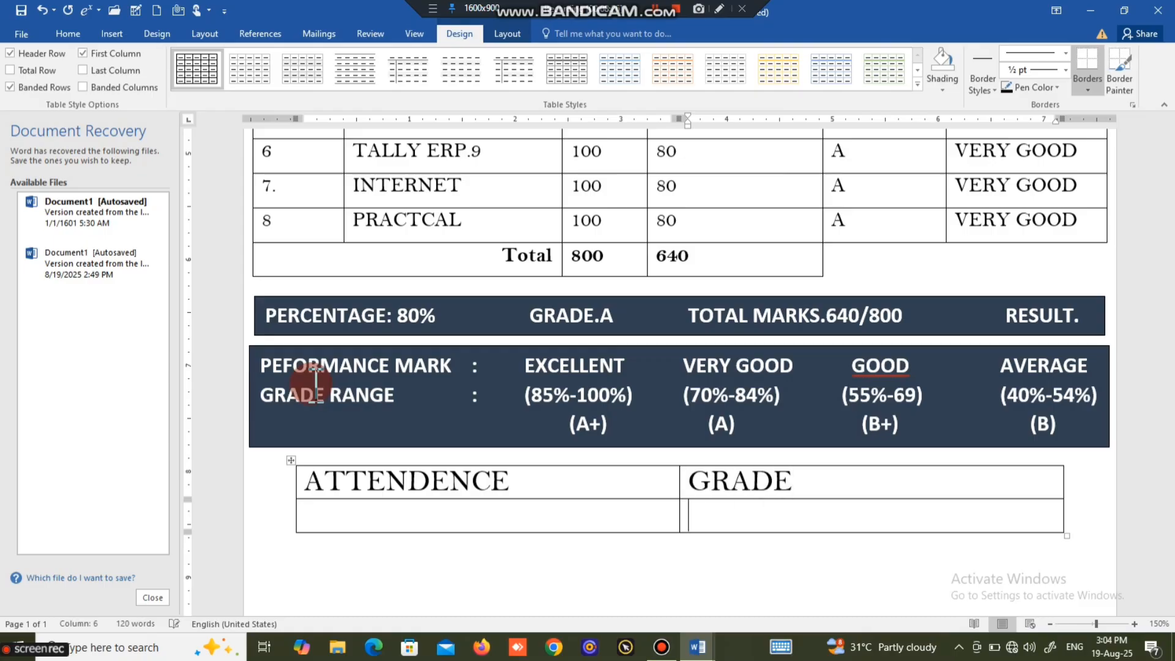
- Enter "60/70" under ATTENDENCE and "A+" under GRADE, and widen the table toward the grade range box's right edge
click(367, 505)
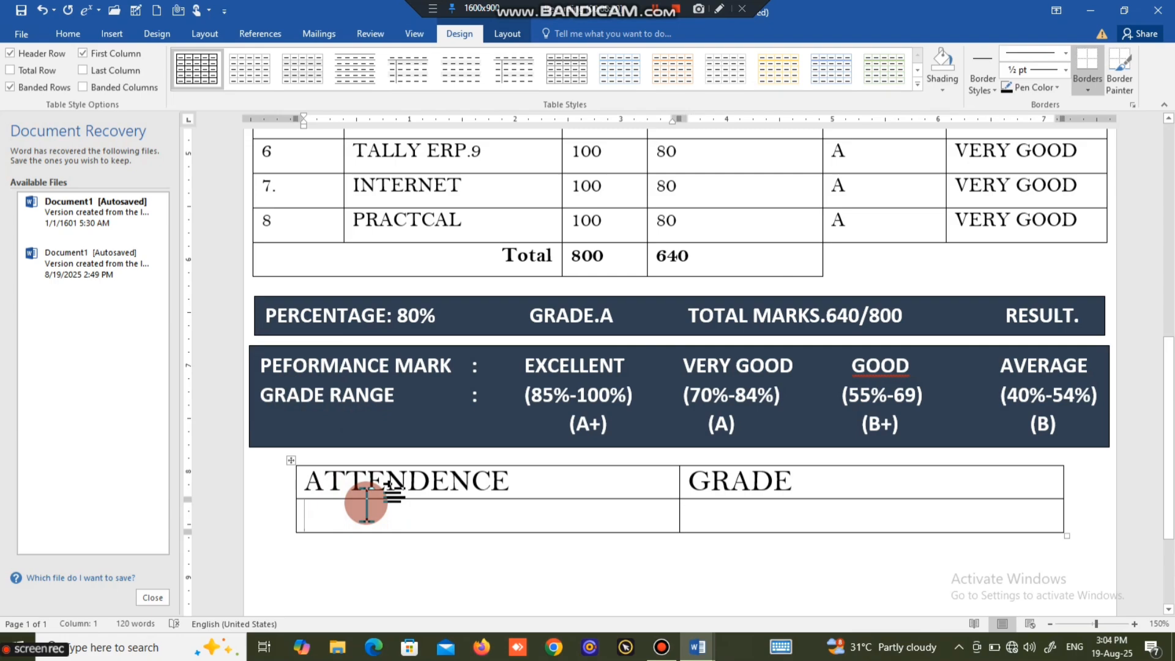
text(60/70)
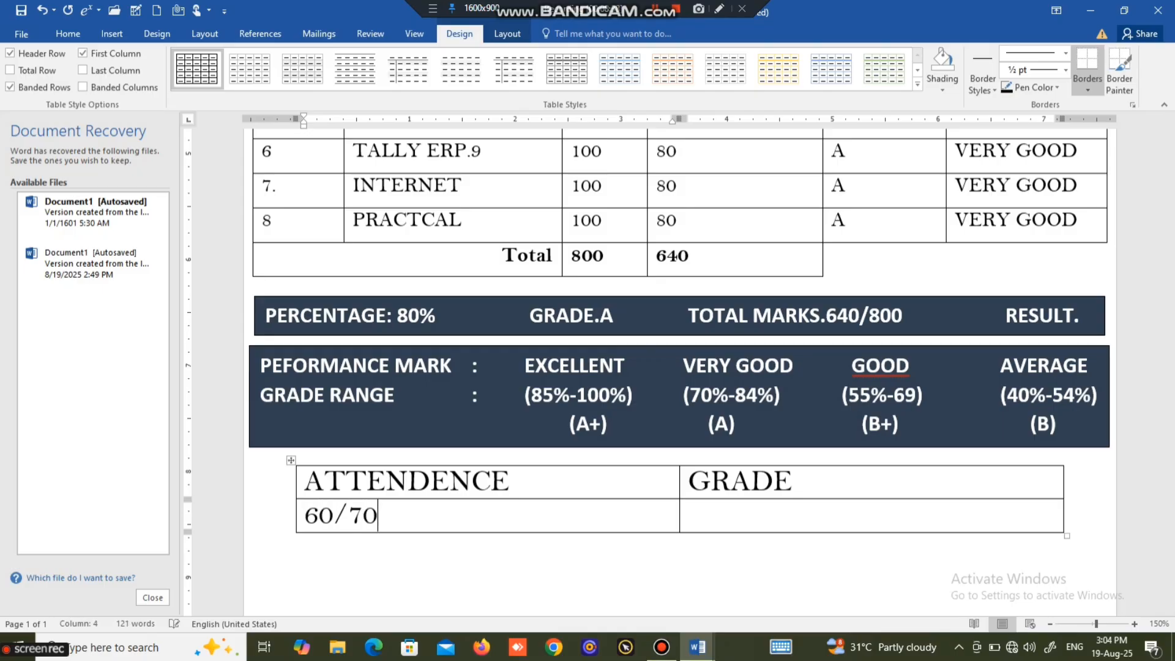
key(Tab)
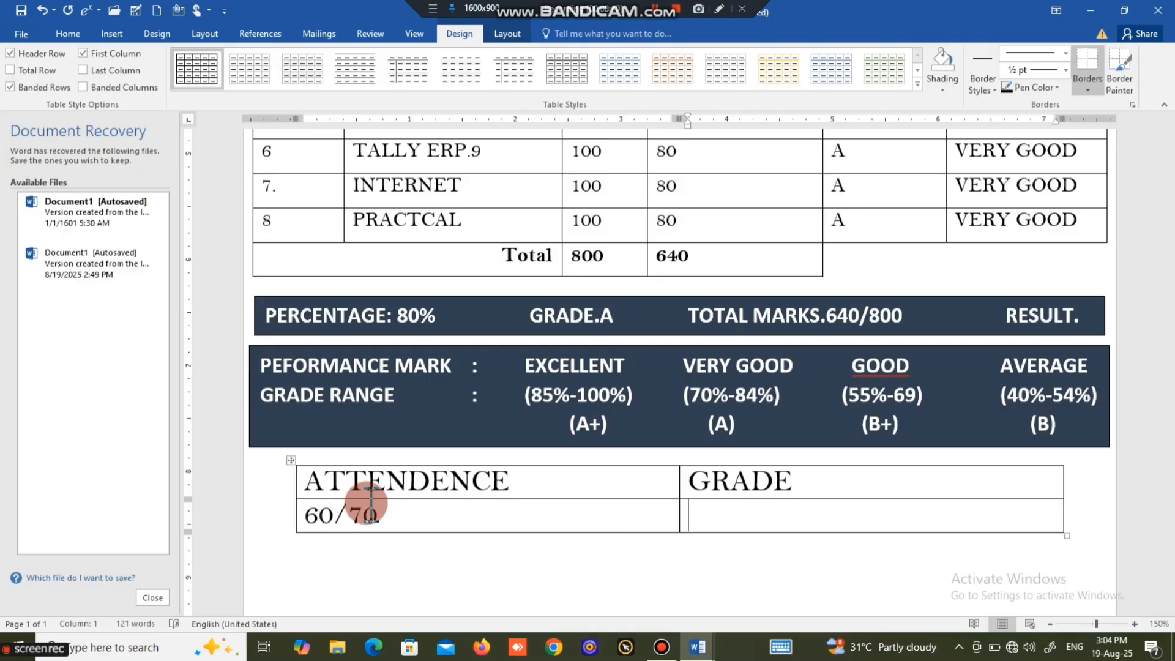
text(A+)
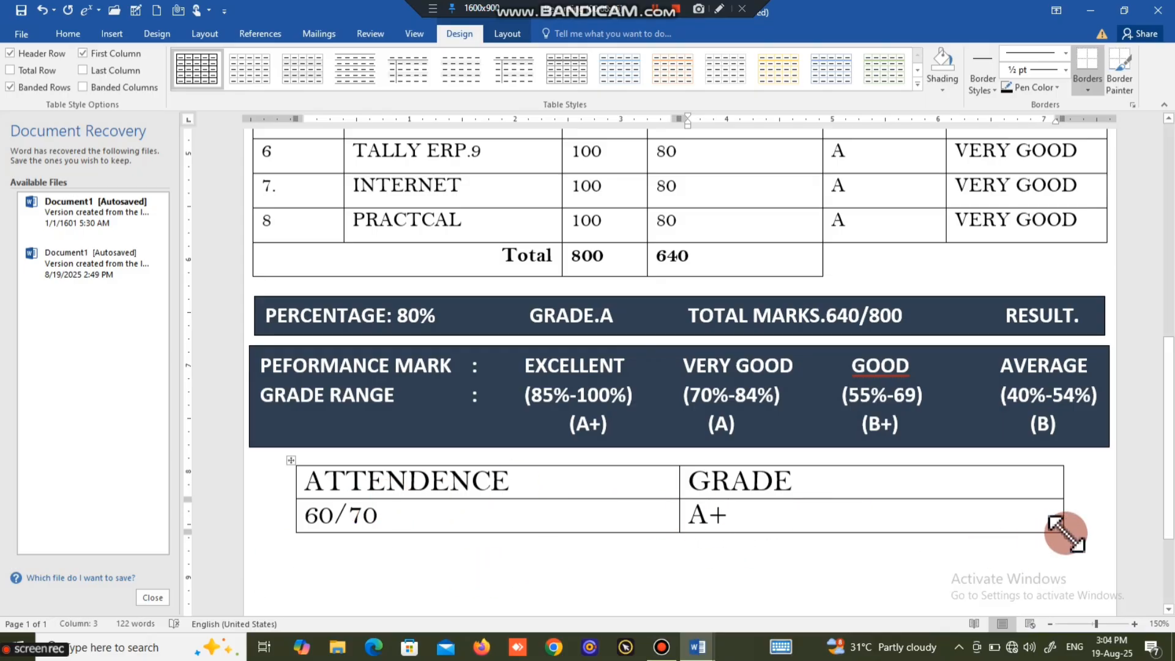
drag(1073, 528, 1097, 531)
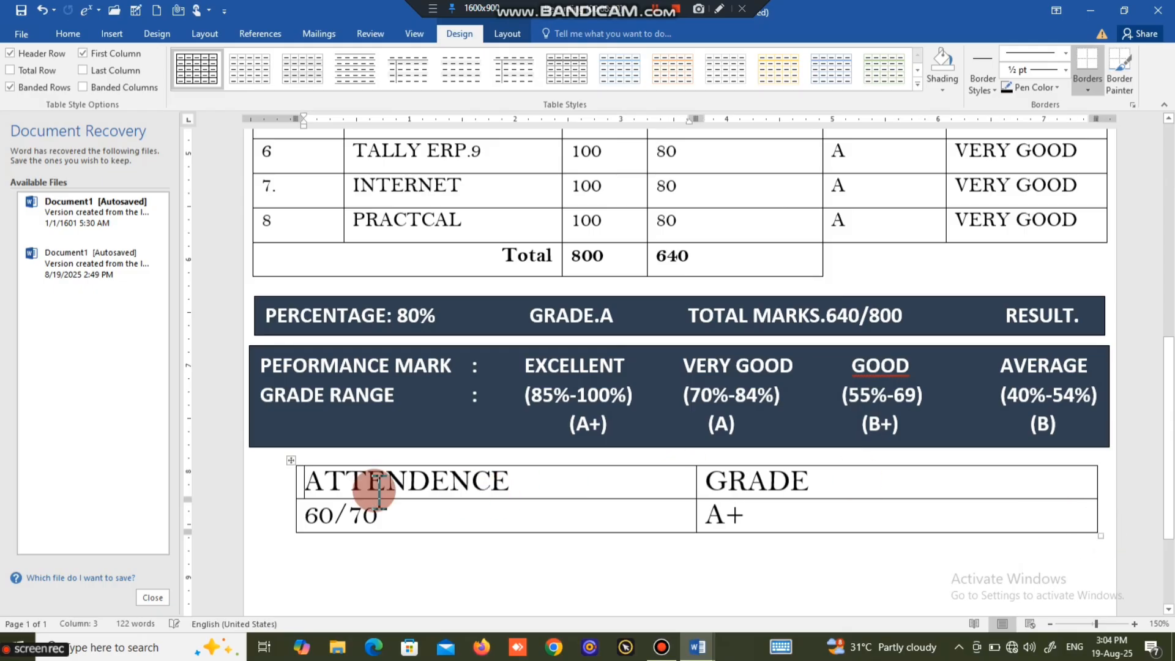
- Shift the attendance and grade table sideways so it sits centred beneath the grade range box
click(263, 460)
click(295, 471)
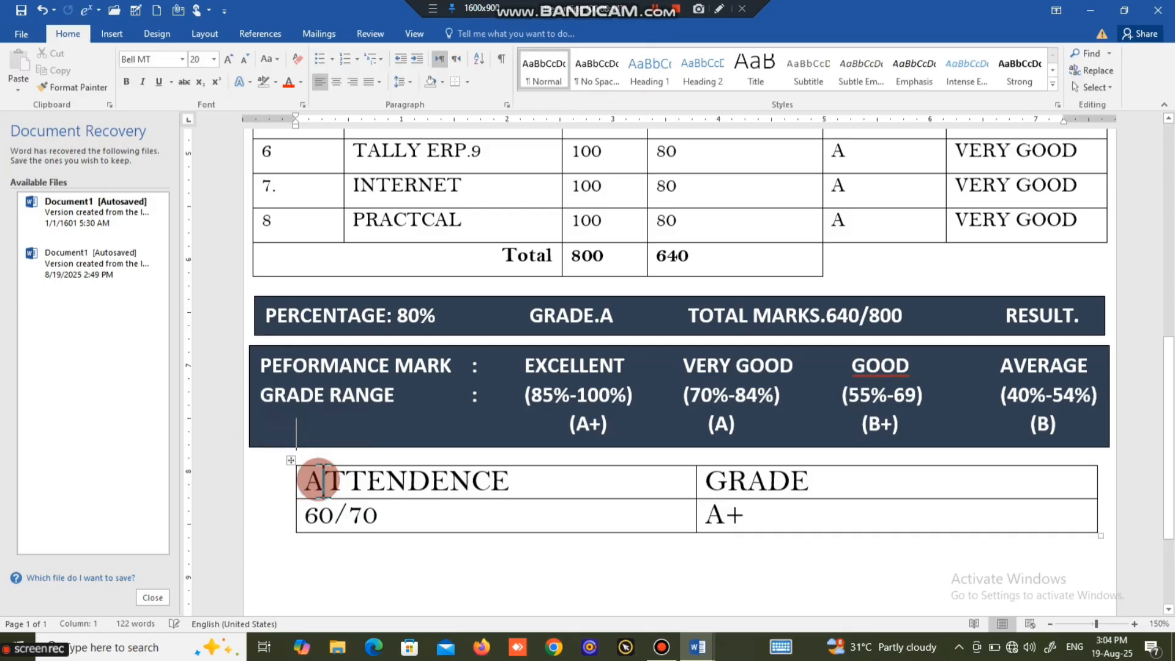
drag(288, 462, 251, 465)
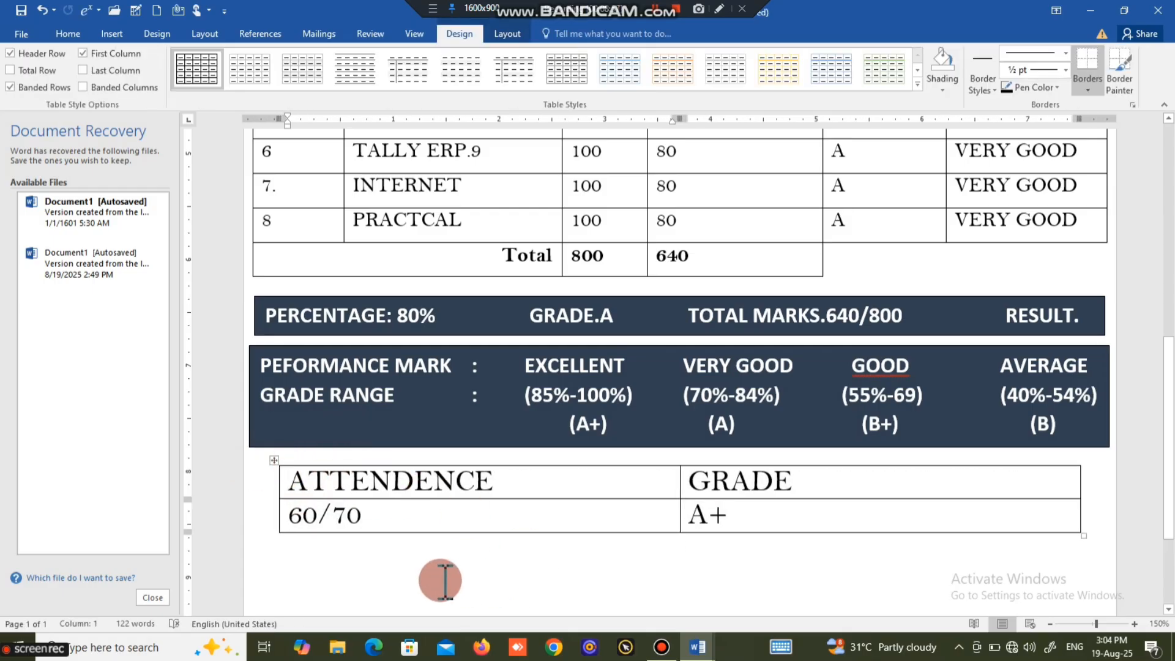
click(383, 555)
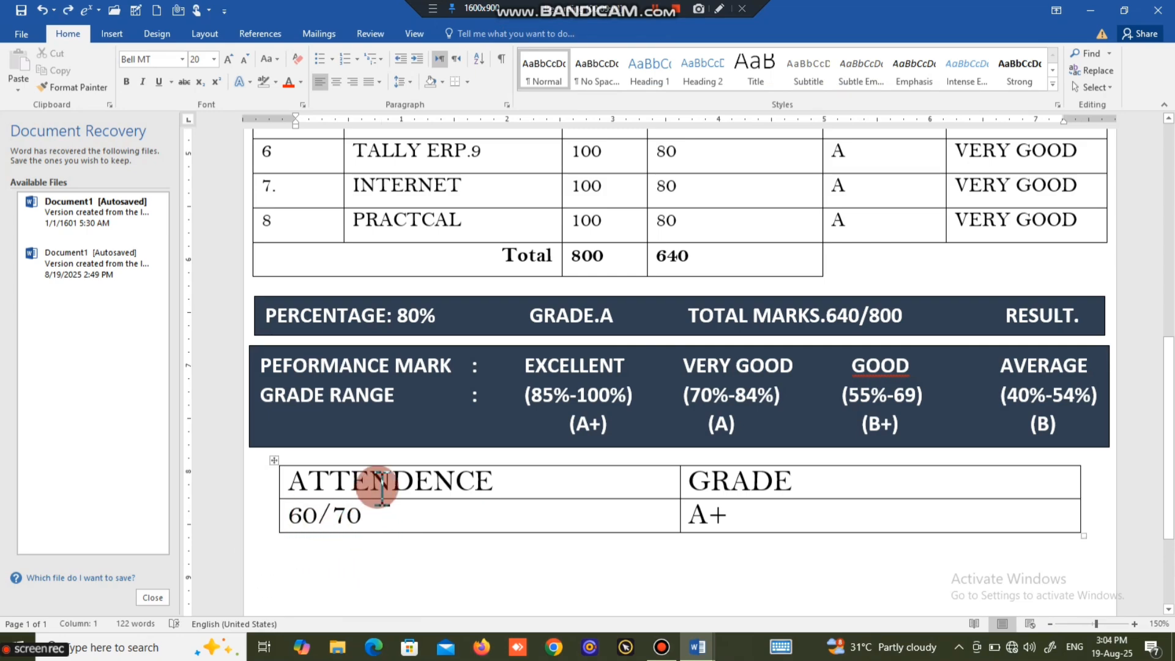
- Duplicate the grade range text box, place the copy below the attendance table, and narrow it to about the table's width
click(458, 438)
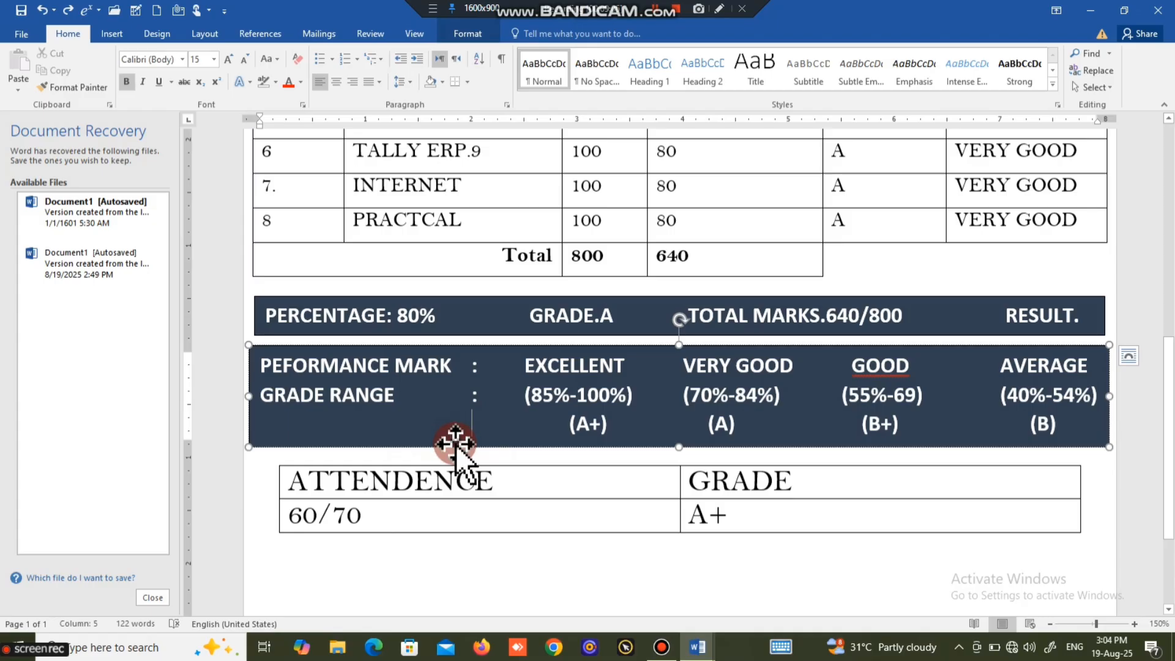
key(ctrl+c)
key(ctrl+v)
drag(484, 424, 451, 541)
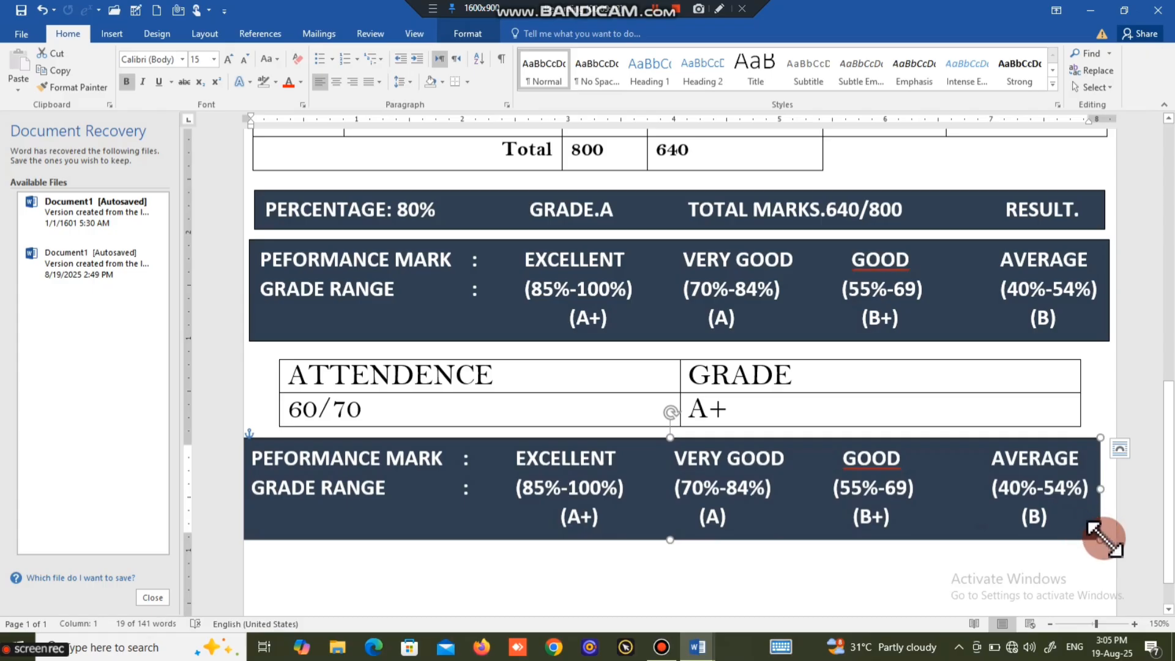
drag(1100, 539, 1056, 530)
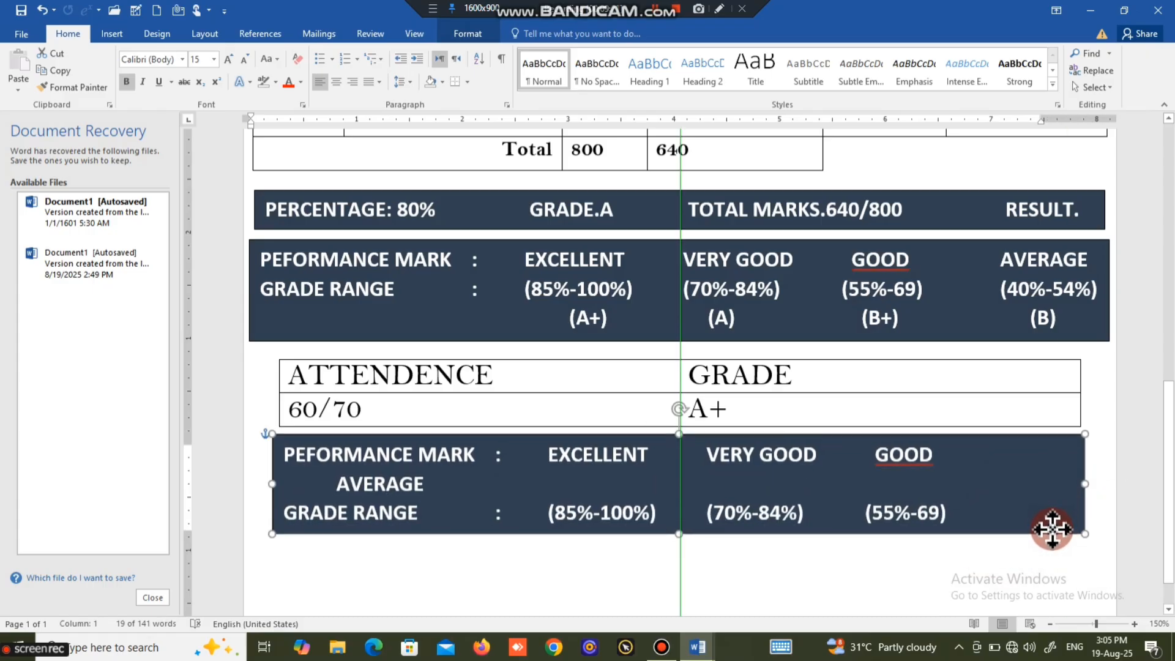
- Delete all text from the copied box and resize it to be narrower from its left side and slightly taller
triple_click(1015, 510)
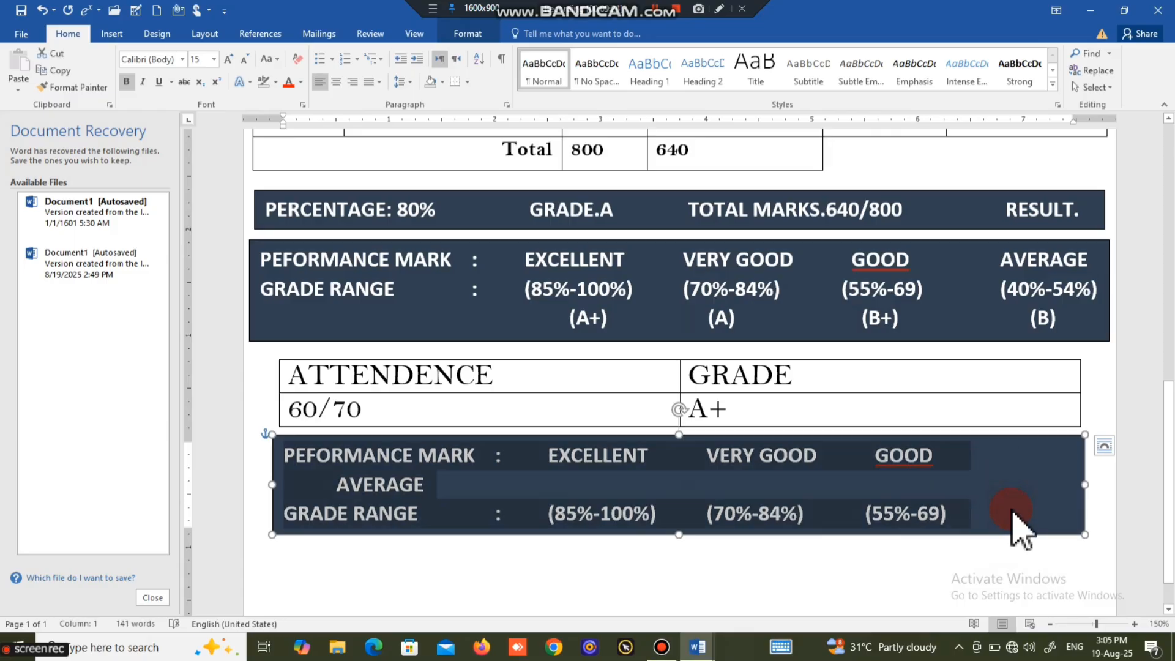
key(Delete)
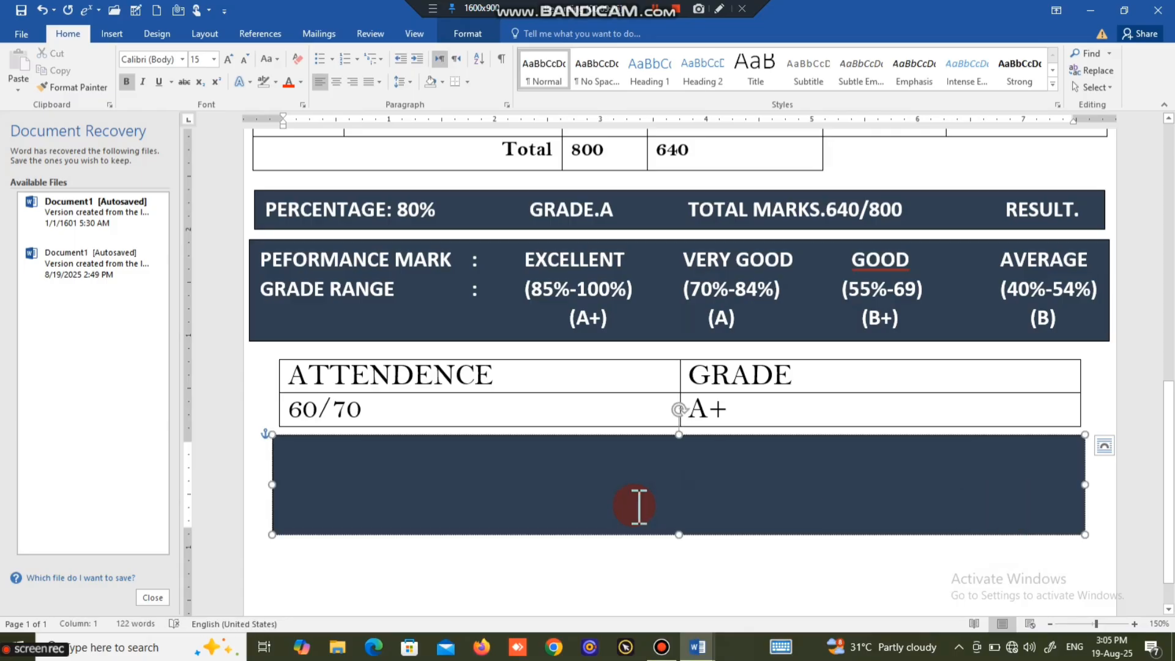
drag(272, 486, 540, 486)
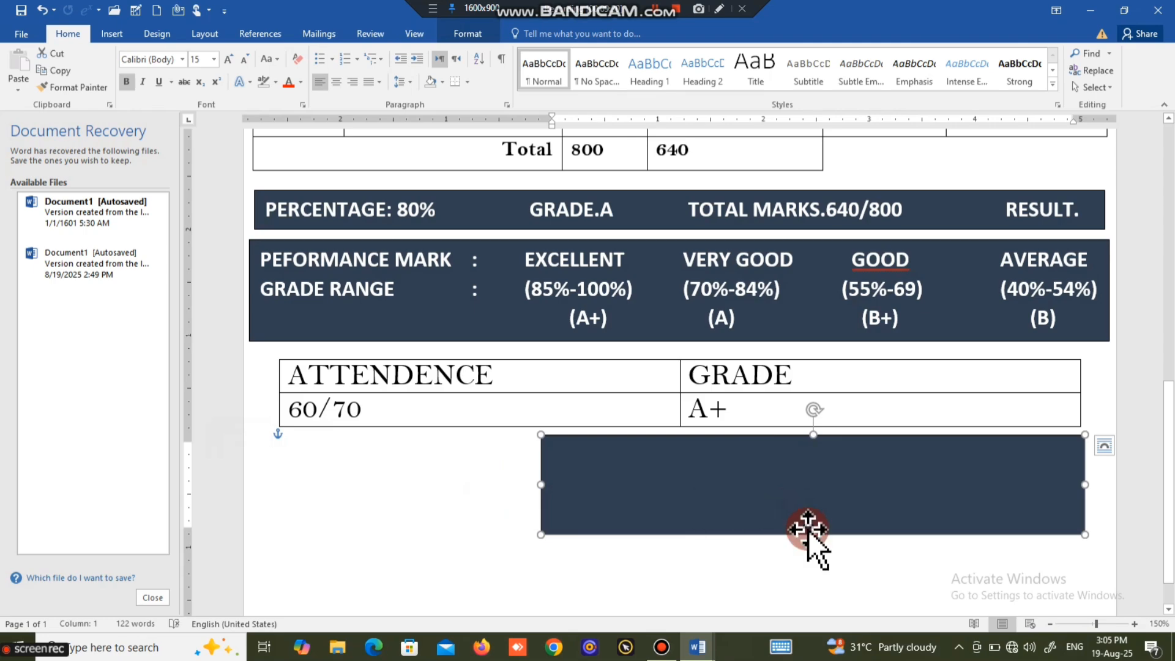
drag(813, 534, 809, 552)
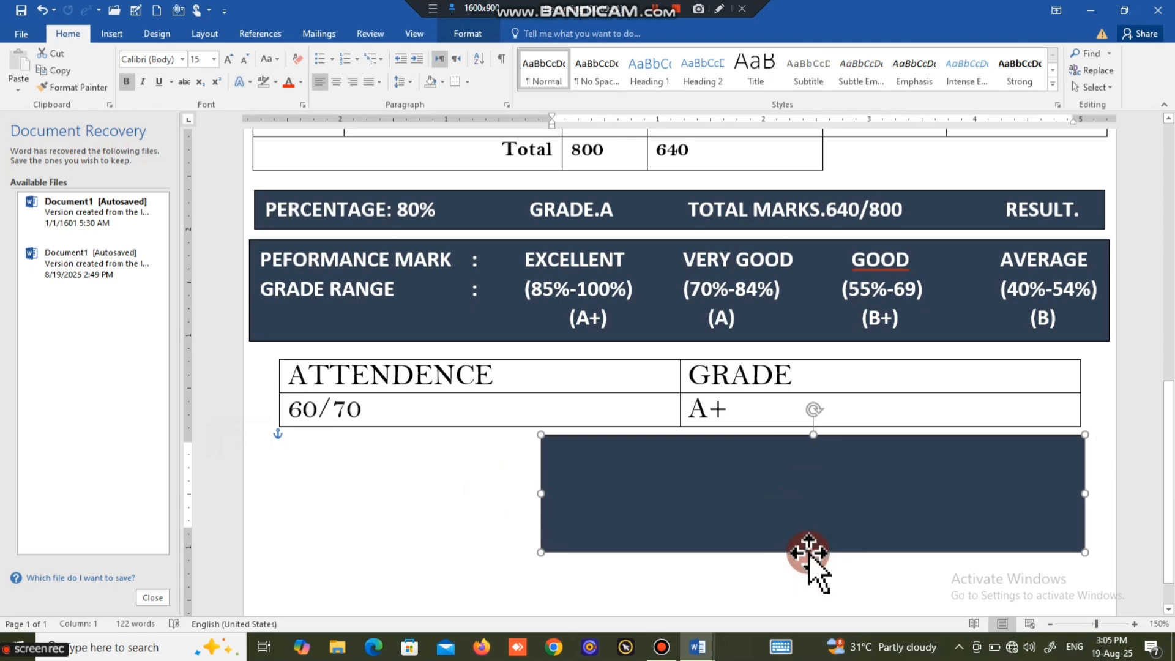
- Enter "REMARKS:" in the space beside the empty box and extend the box's left edge close to that label
click(410, 516)
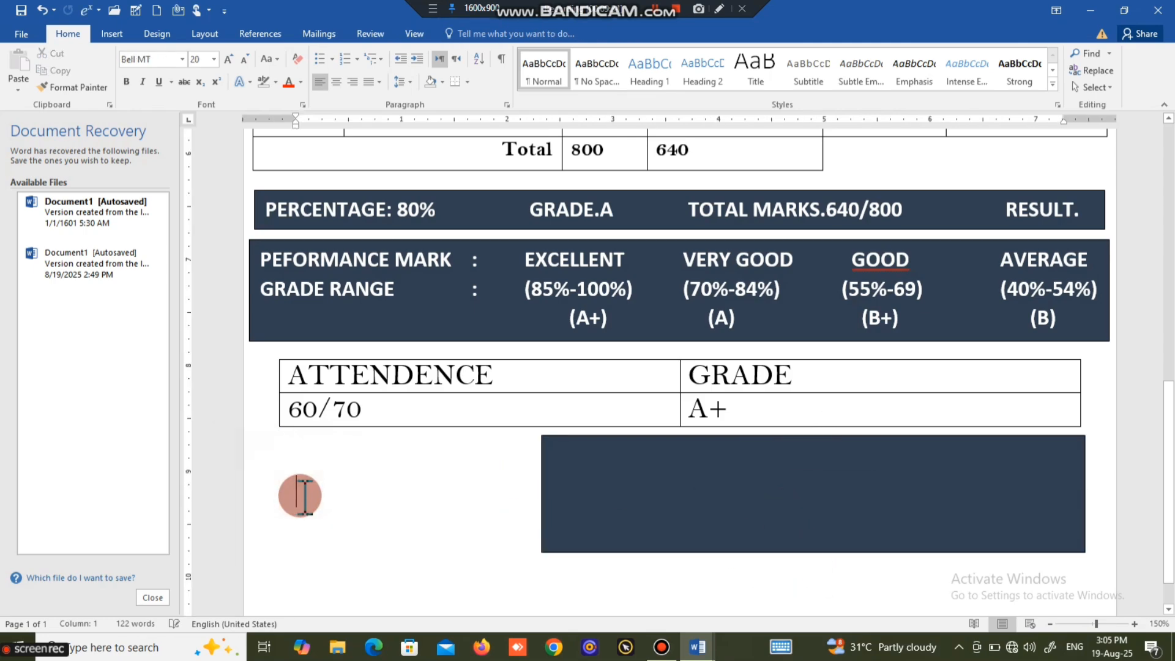
text(REMARKS)
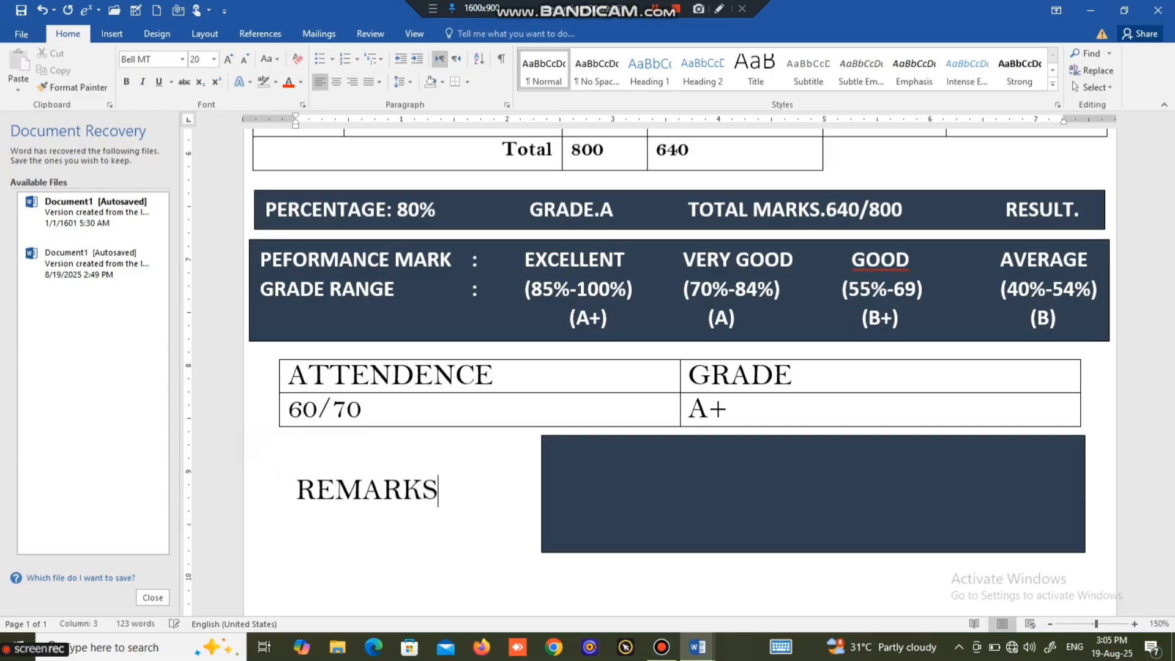
text(:)
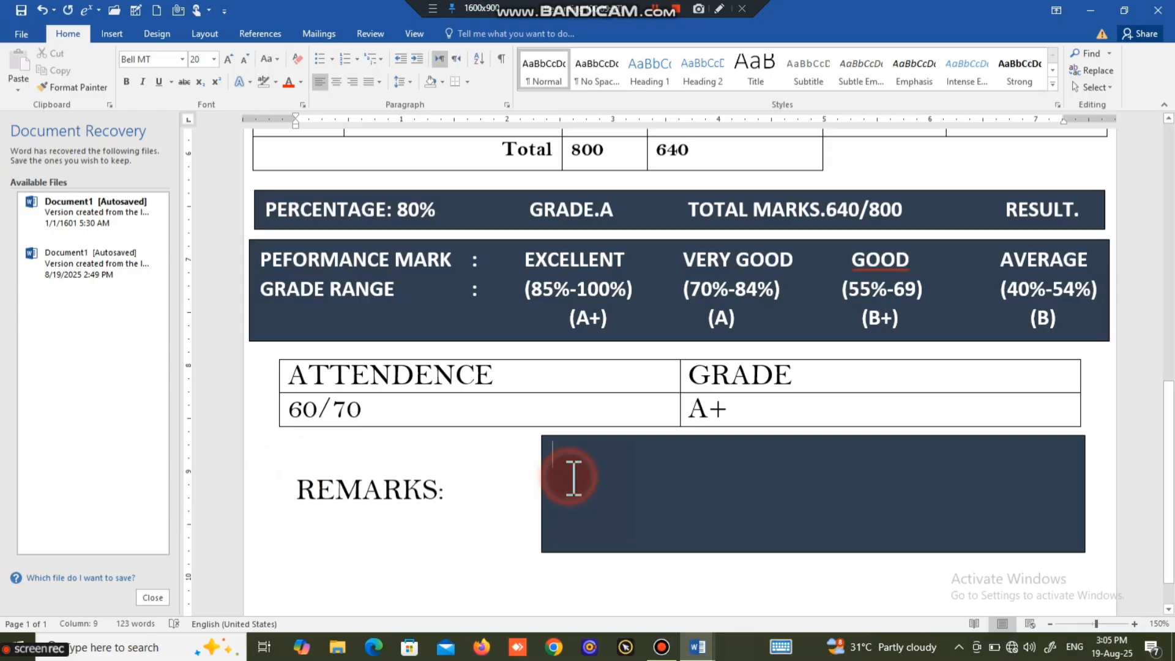
click(574, 477)
drag(541, 496, 462, 493)
scroll(453, 530, down, 1)
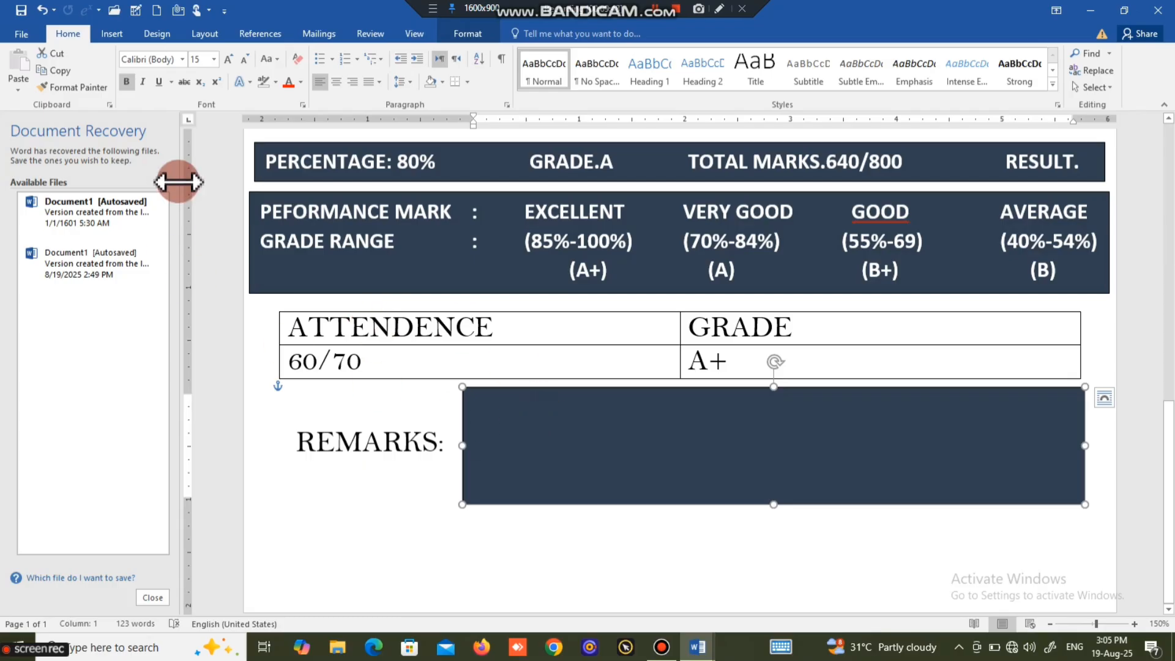
click(113, 37)
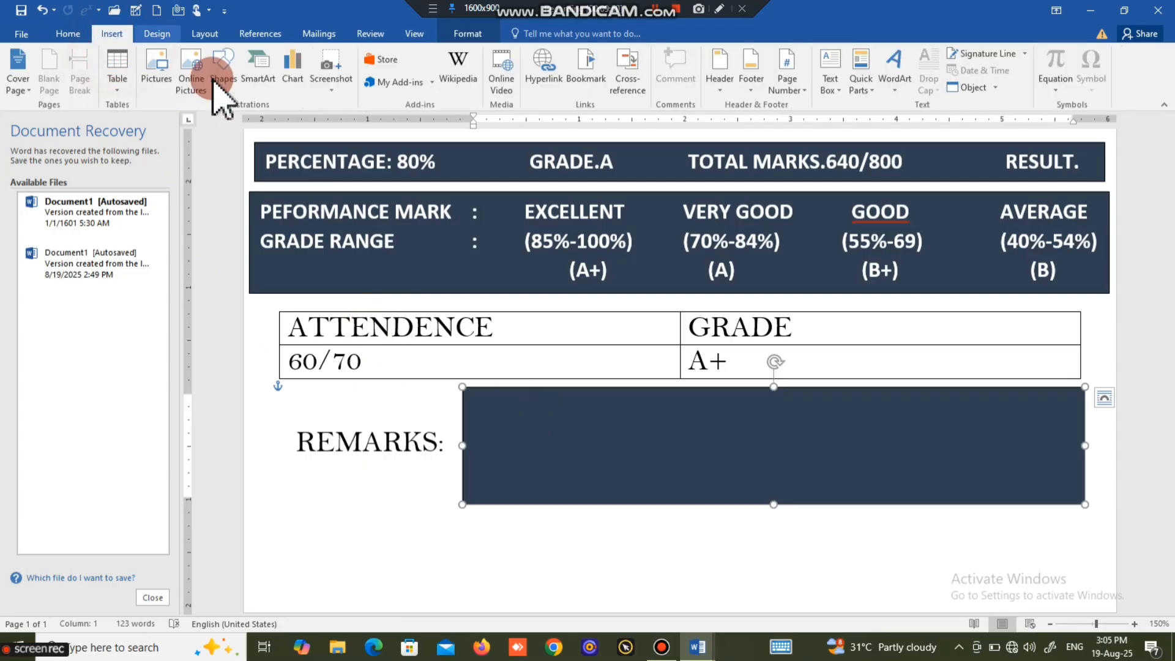
click(224, 86)
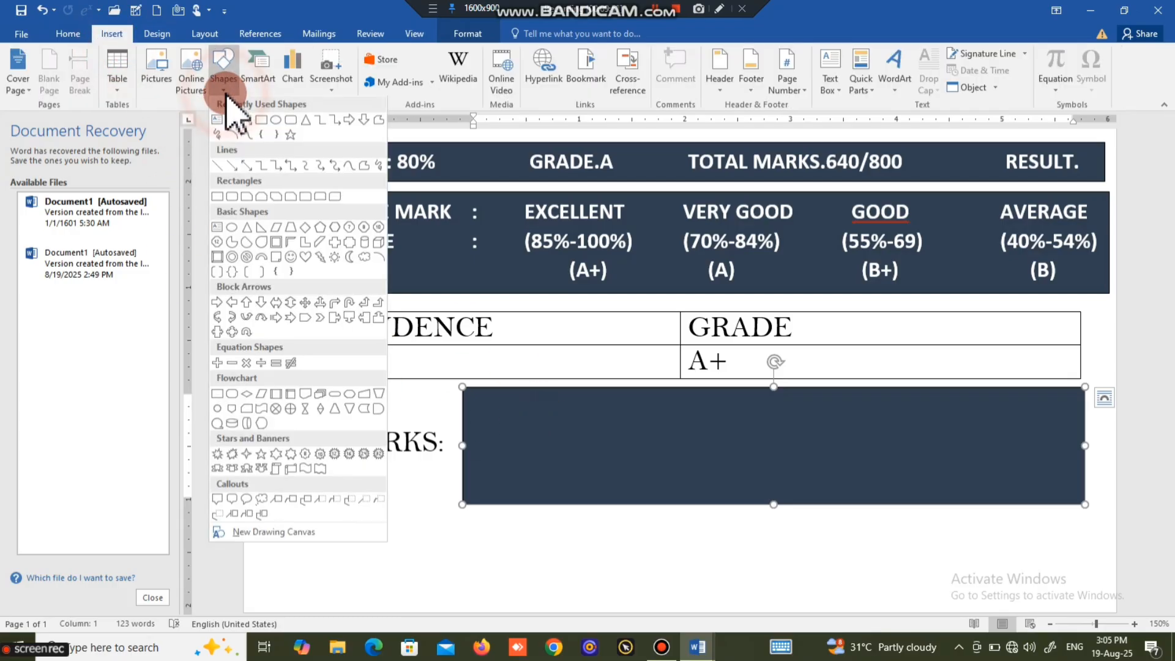
click(464, 480)
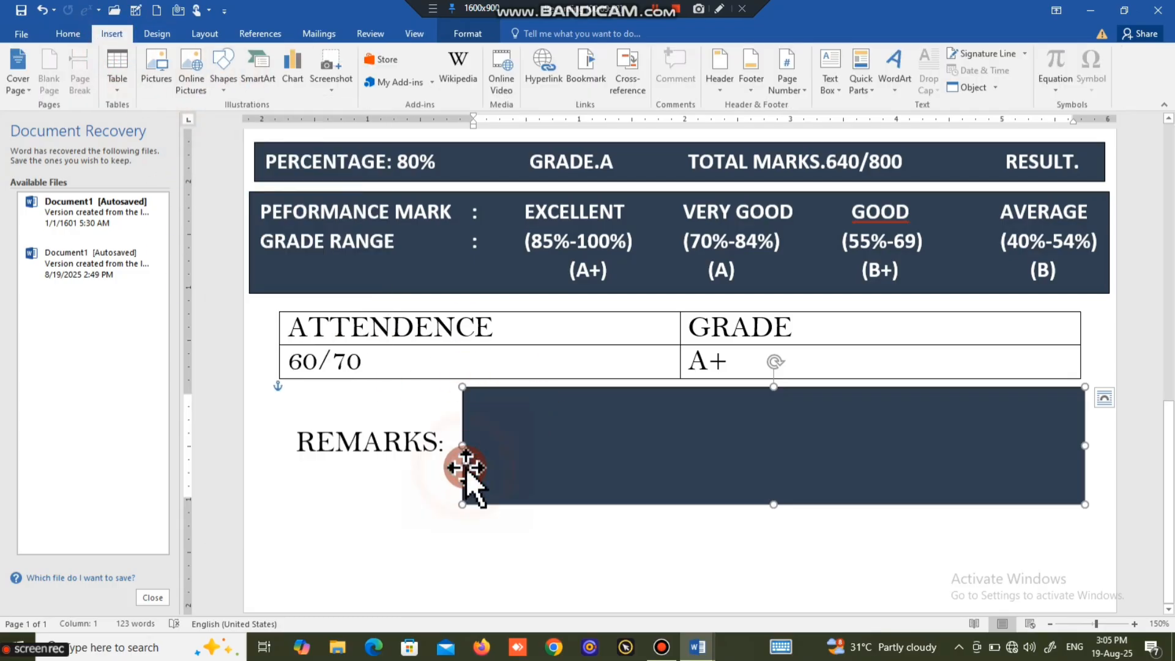
double_click(297, 559)
click(284, 560)
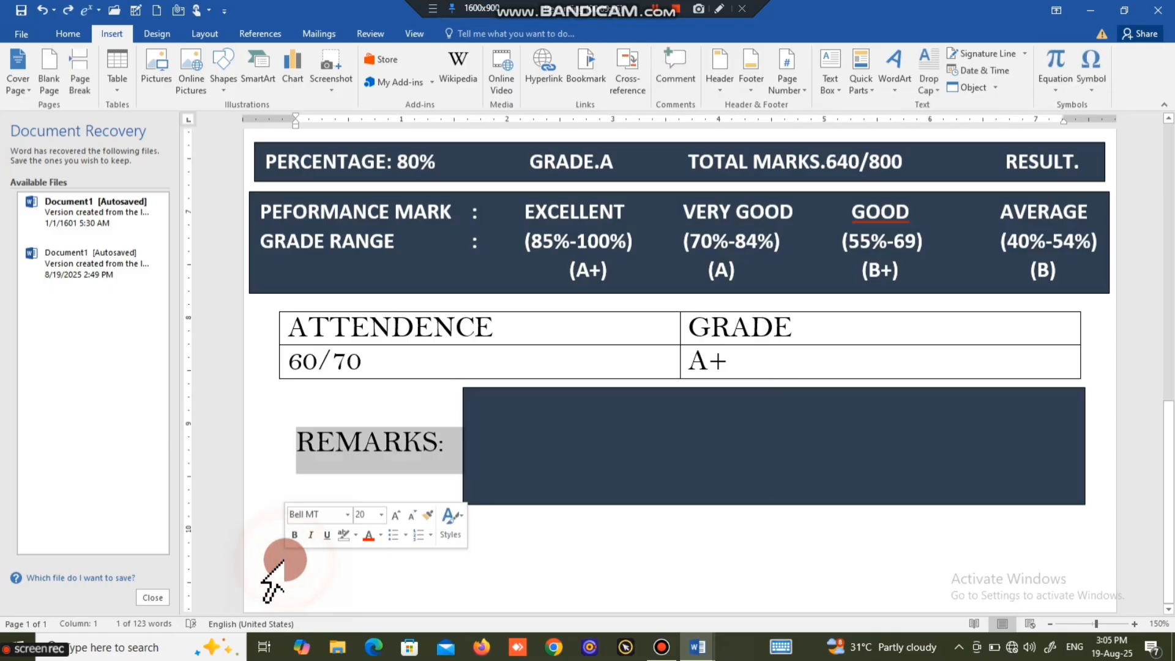
- Add an "Issued On" label on the line below REMARKS
click(307, 558)
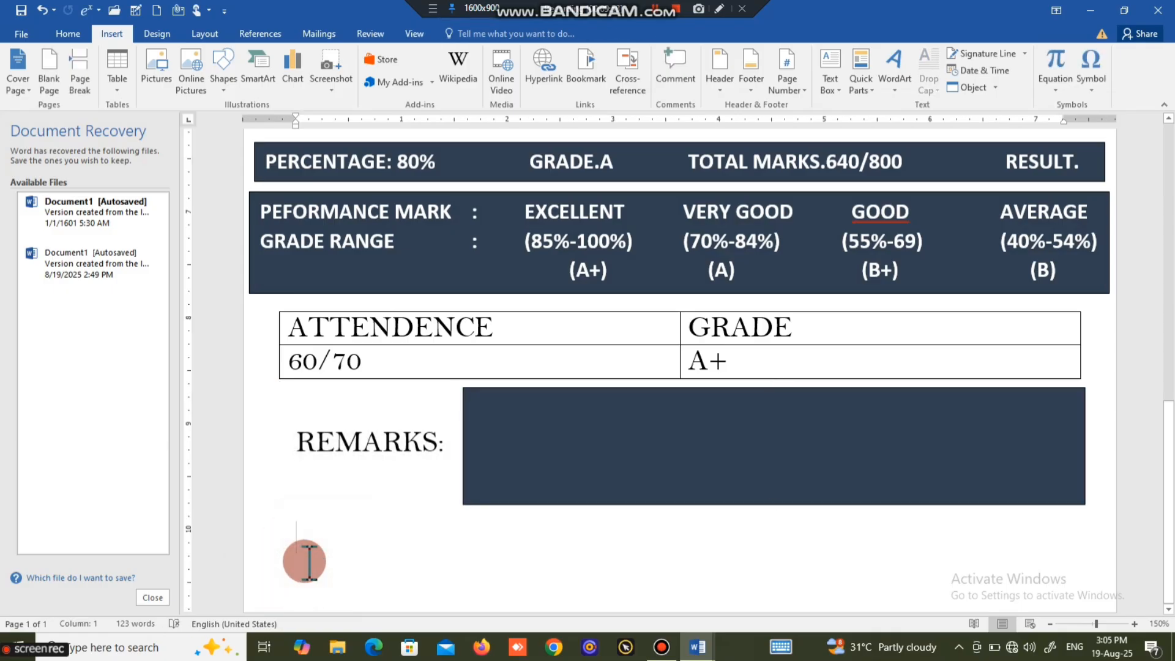
text(IS)
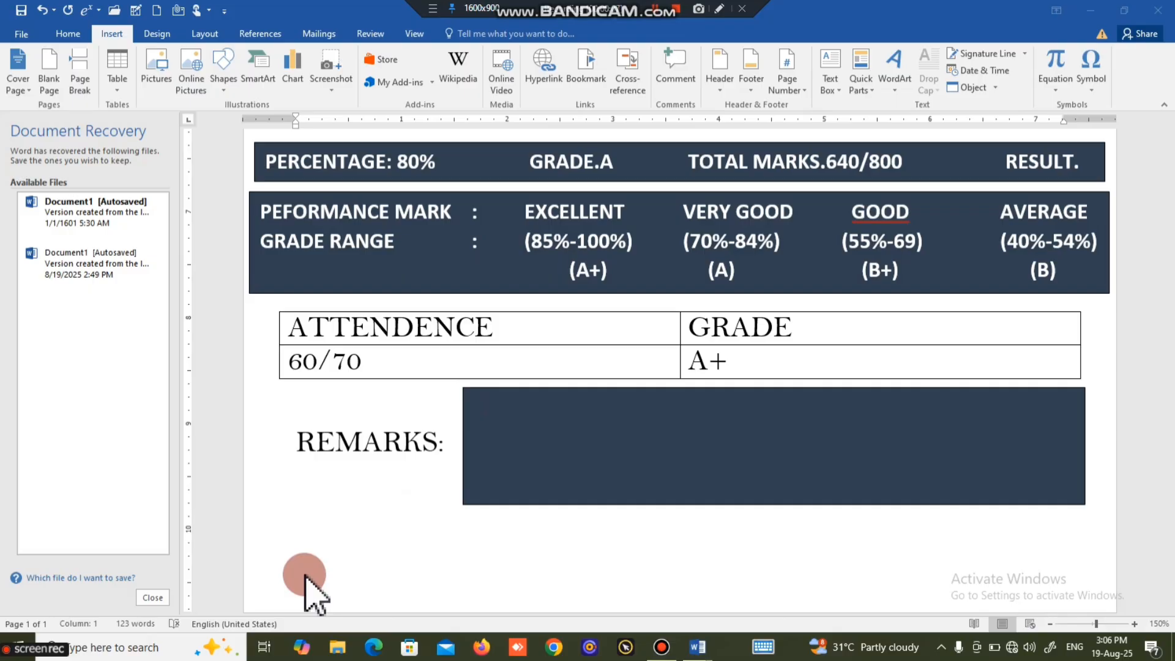
click(296, 578)
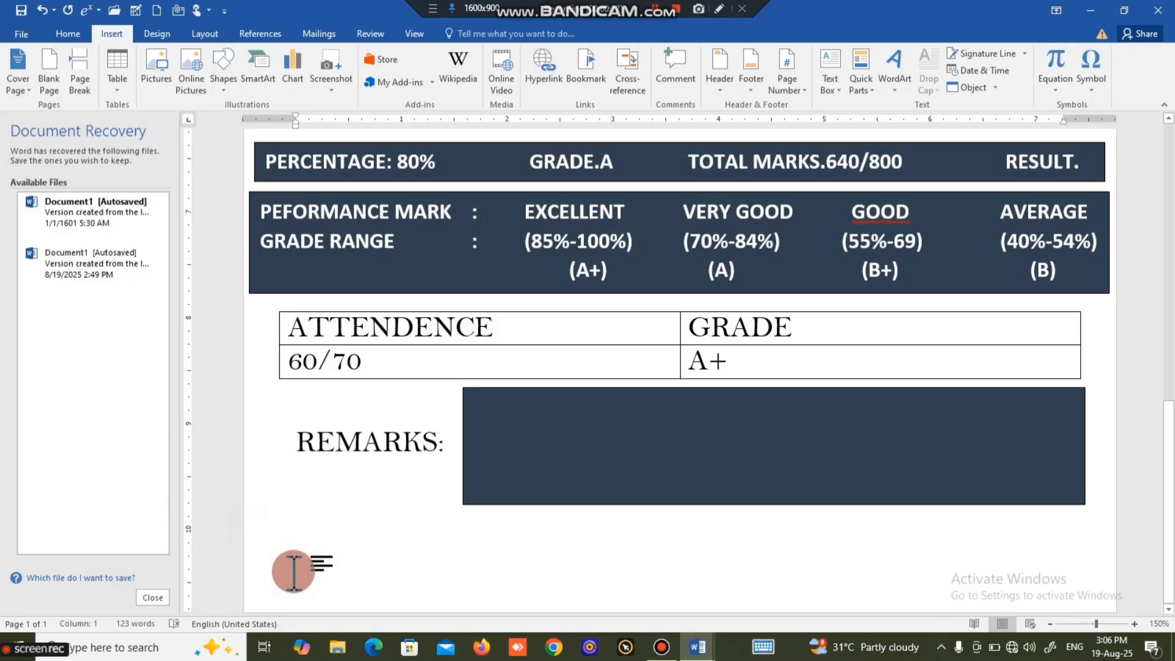
text(ISS)
key(BackSpace)
key(BackSpace)
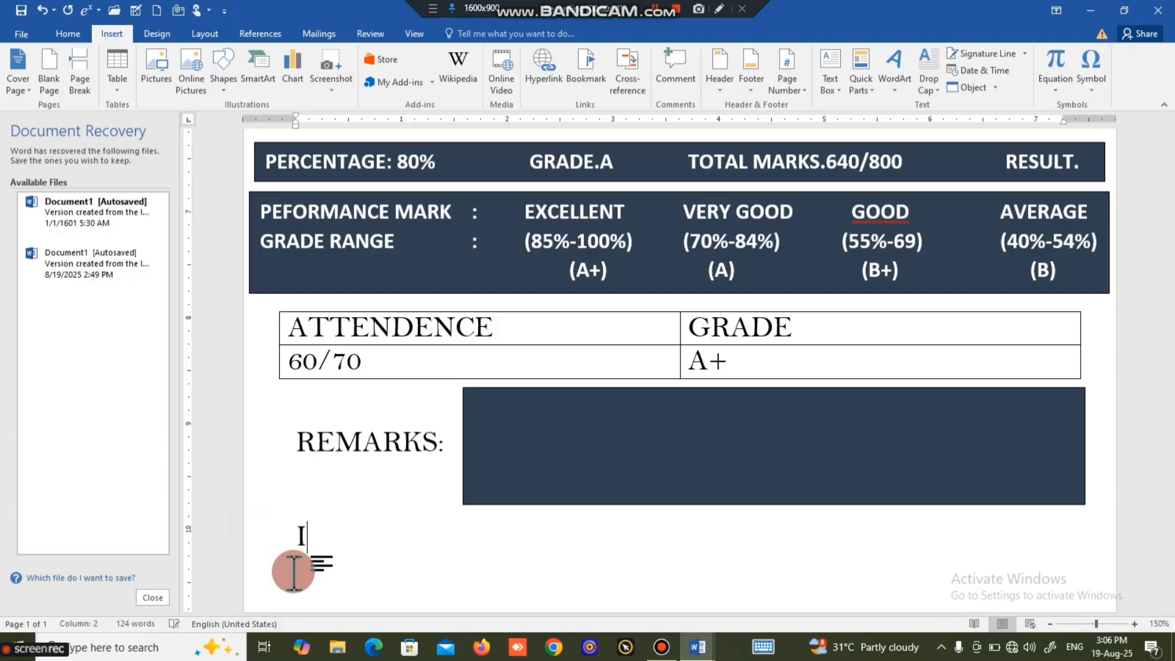
text(ssue)
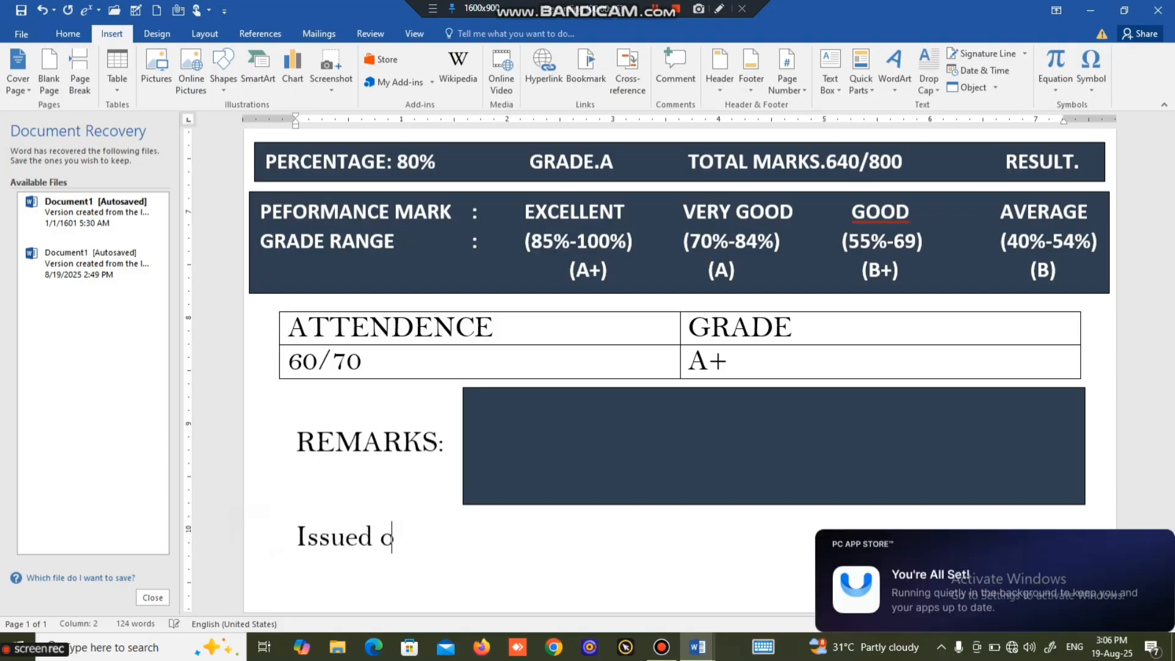
text(d O)
- Add tab-spaced "Teacher's Sign" and "Director Sign" labels on the same line as Issued On
key(Tab)
key(Tab)
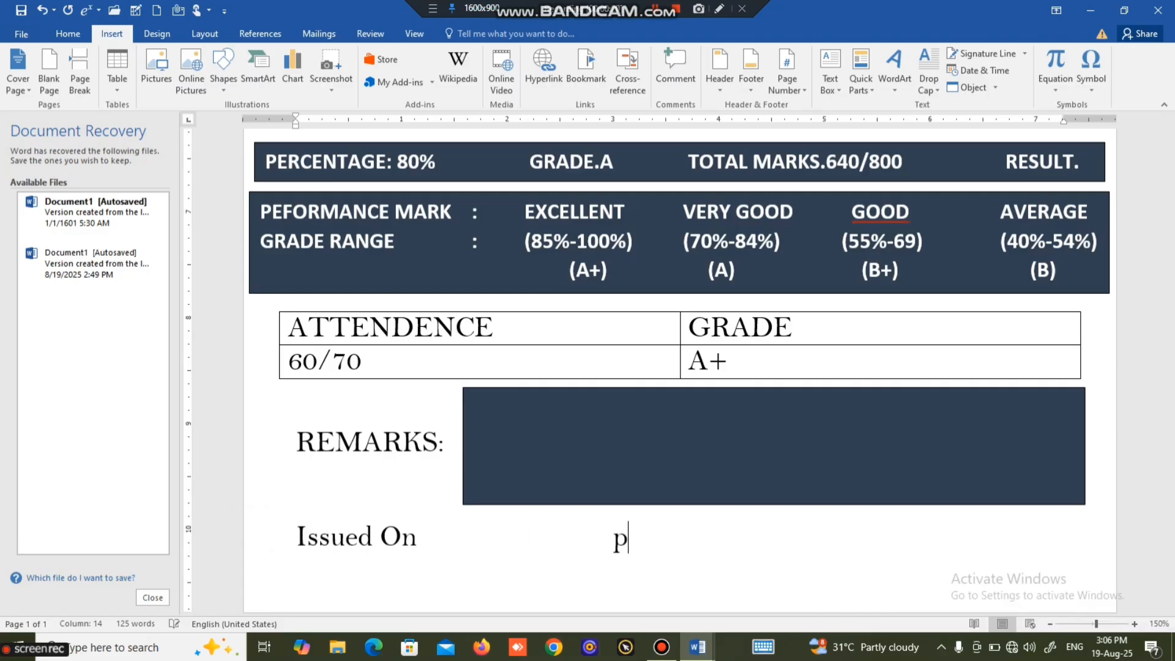
text(T)
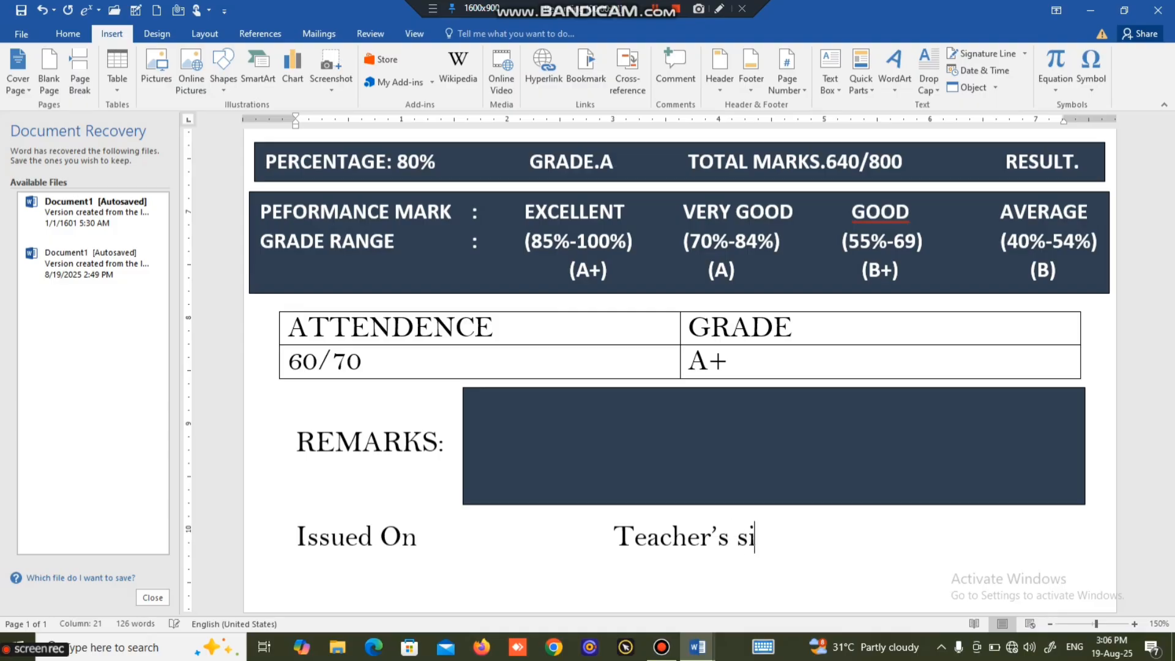
text(eacher's Sign Director)
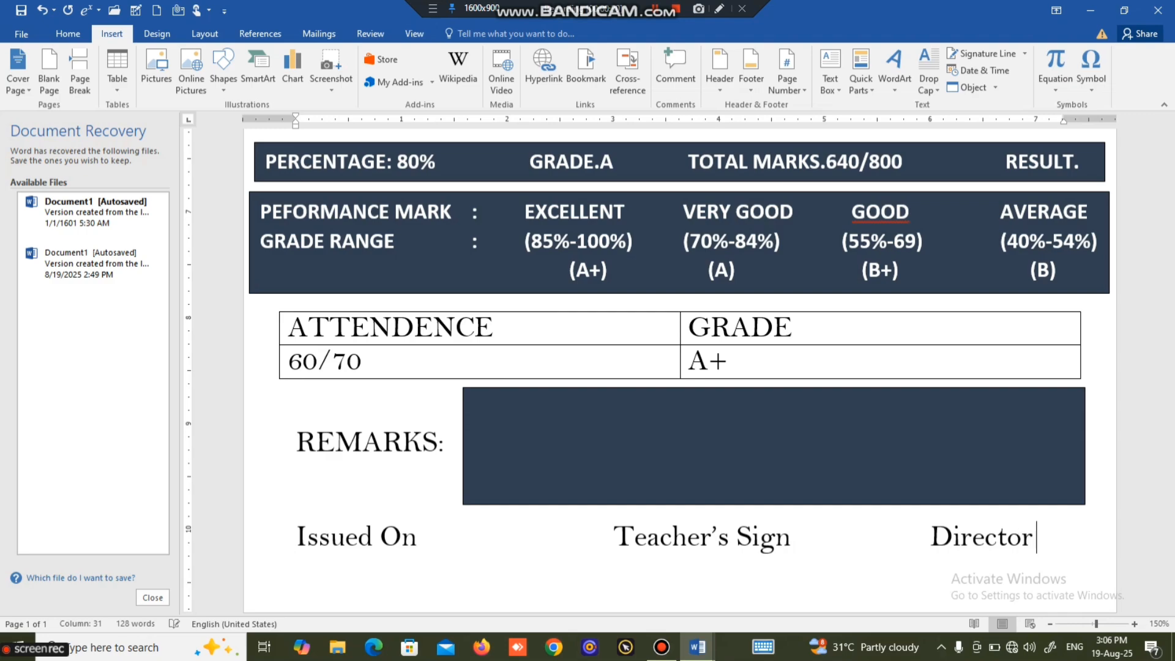
text(Sign)
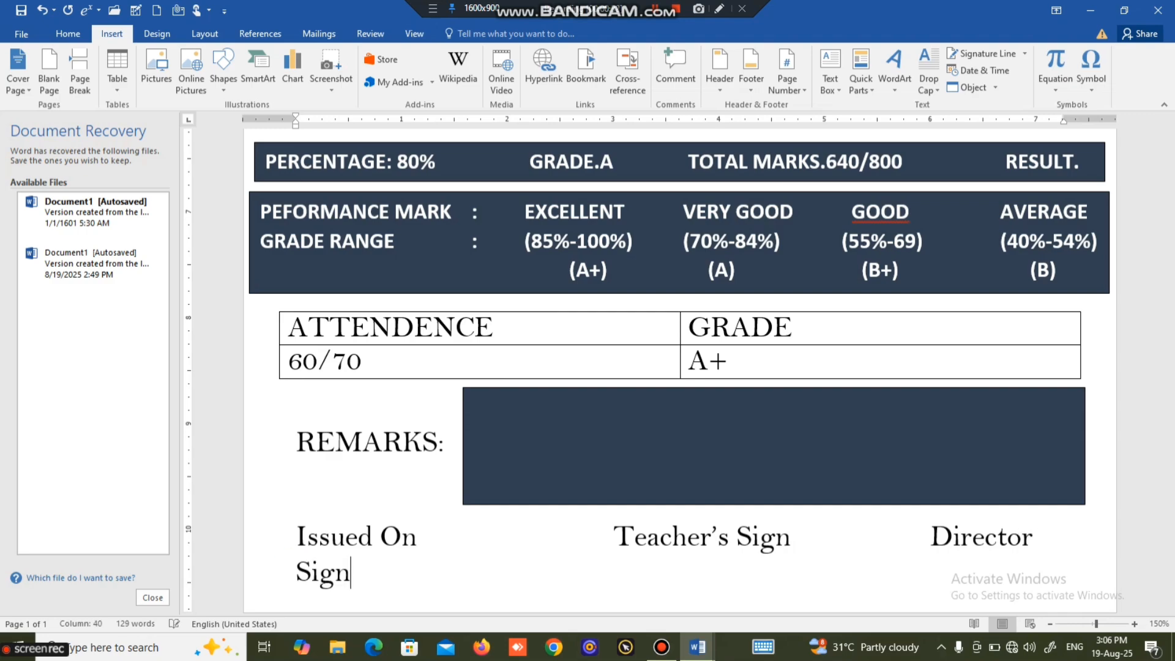
- Reduce the gap before "Teacher's Sign" so all three signature labels fit on one line
click(603, 535)
key(BackSpace)
key(BackSpace)
key(BackSpace)
key(BackSpace)
key(BackSpace)
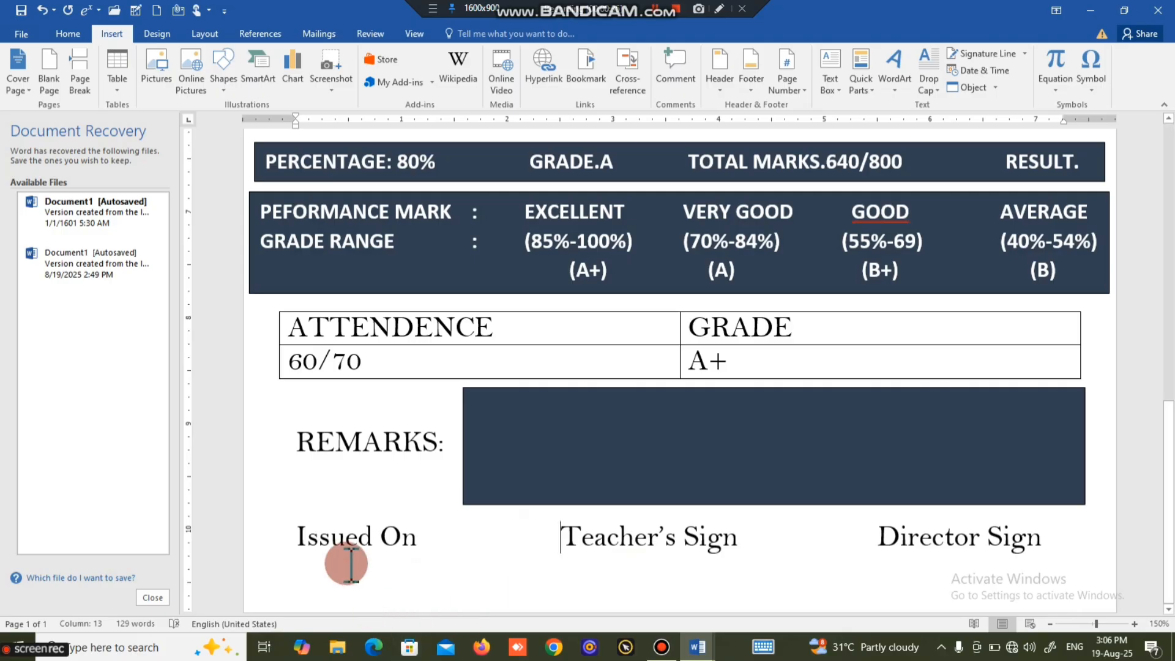
- Set the font colour of the Issued On, Teacher's Sign and Director Sign line to standard dark blue
click(349, 561)
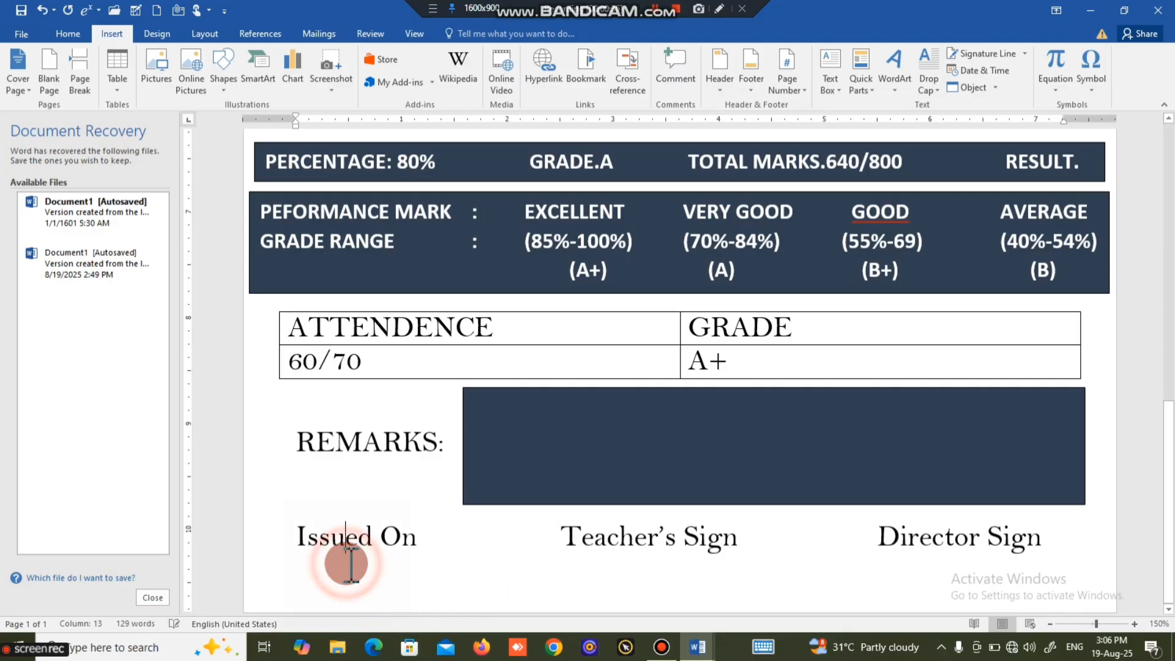
shift+click(289, 541)
drag(614, 553, 1063, 549)
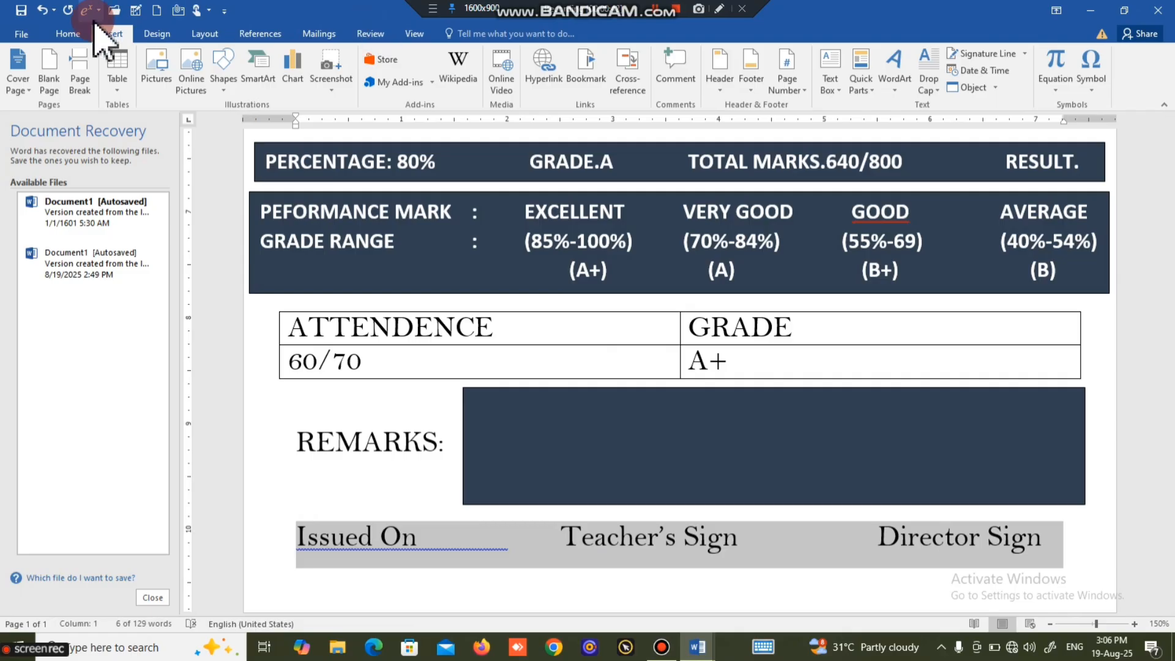
click(67, 34)
click(300, 82)
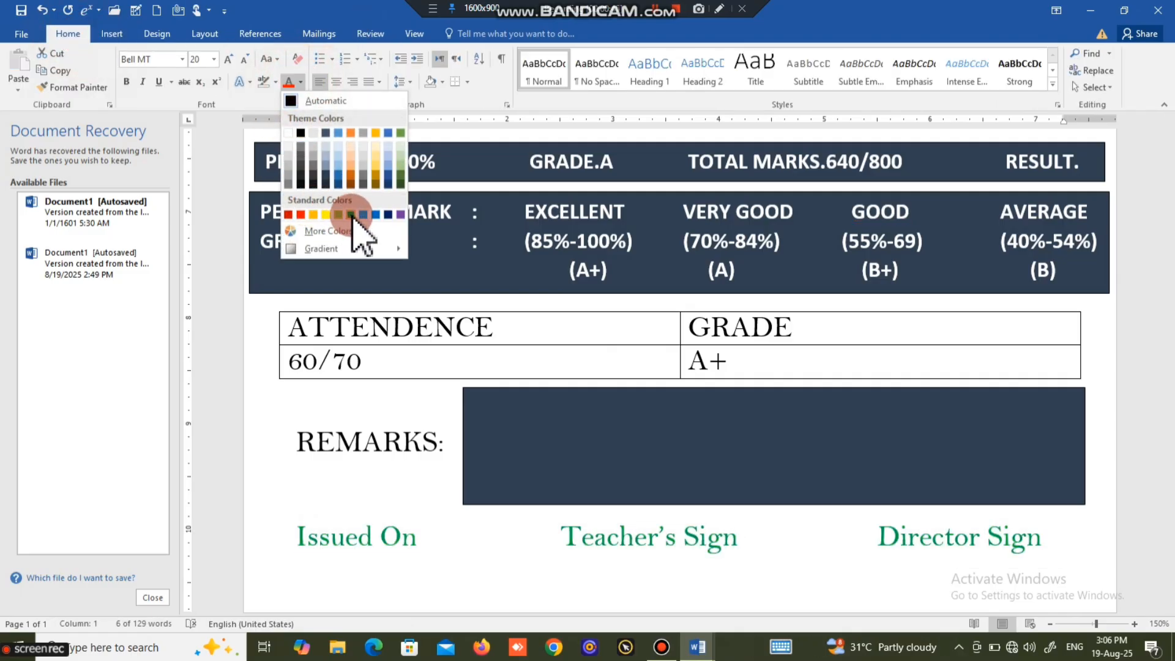
click(388, 215)
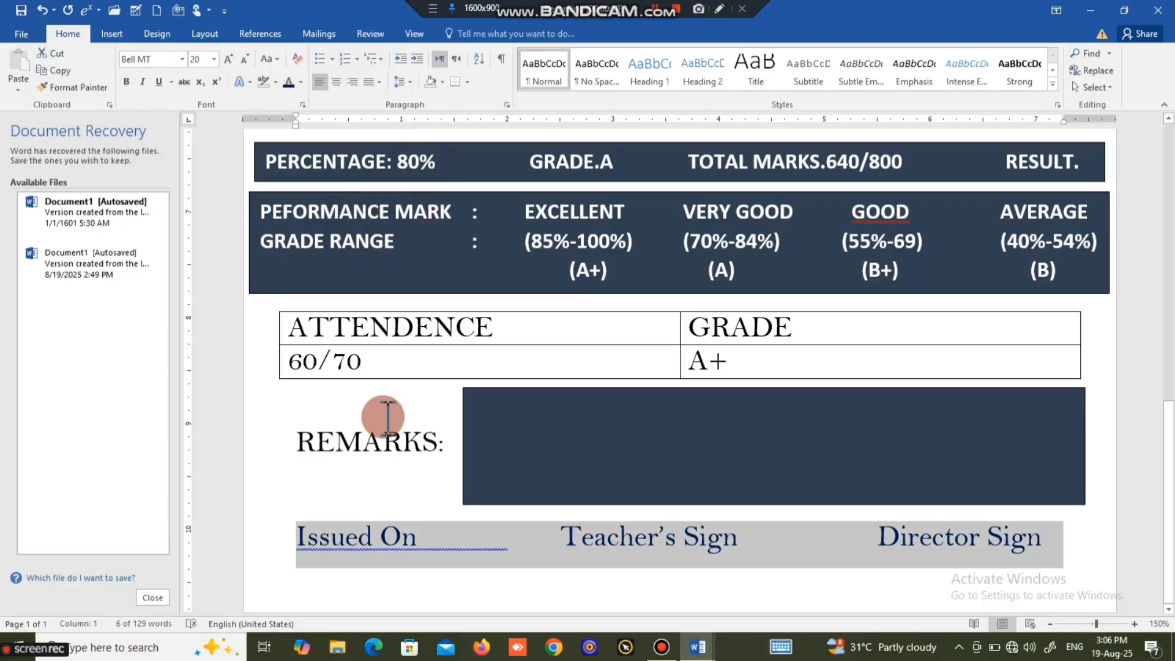
click(355, 592)
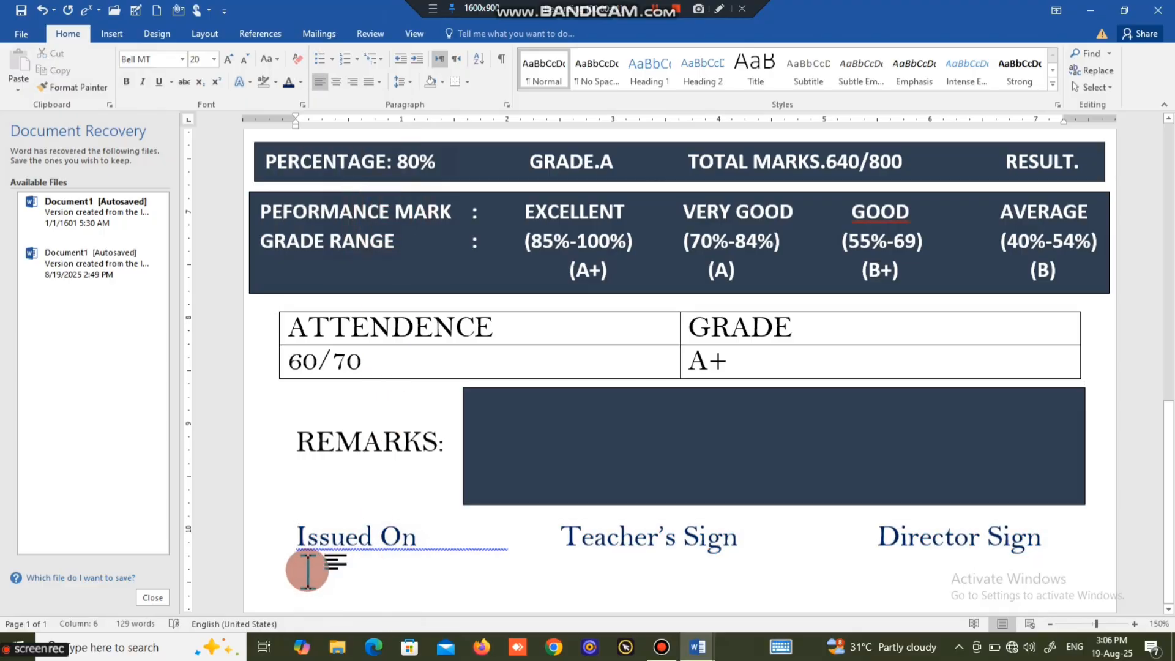
click(307, 571)
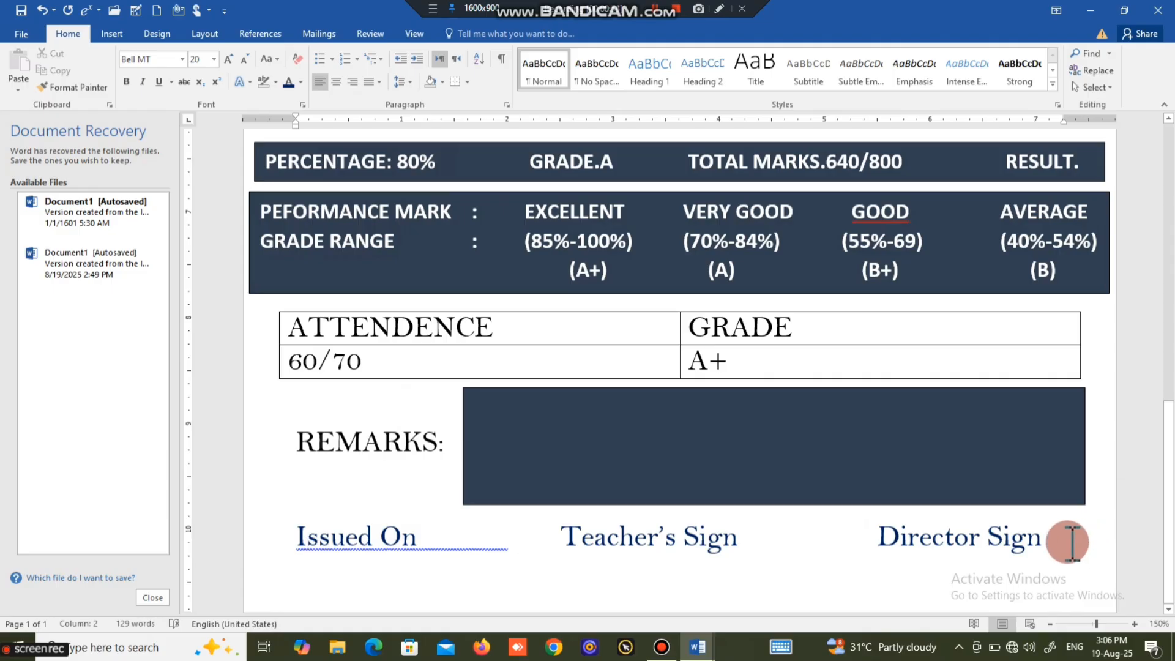
key(Left)
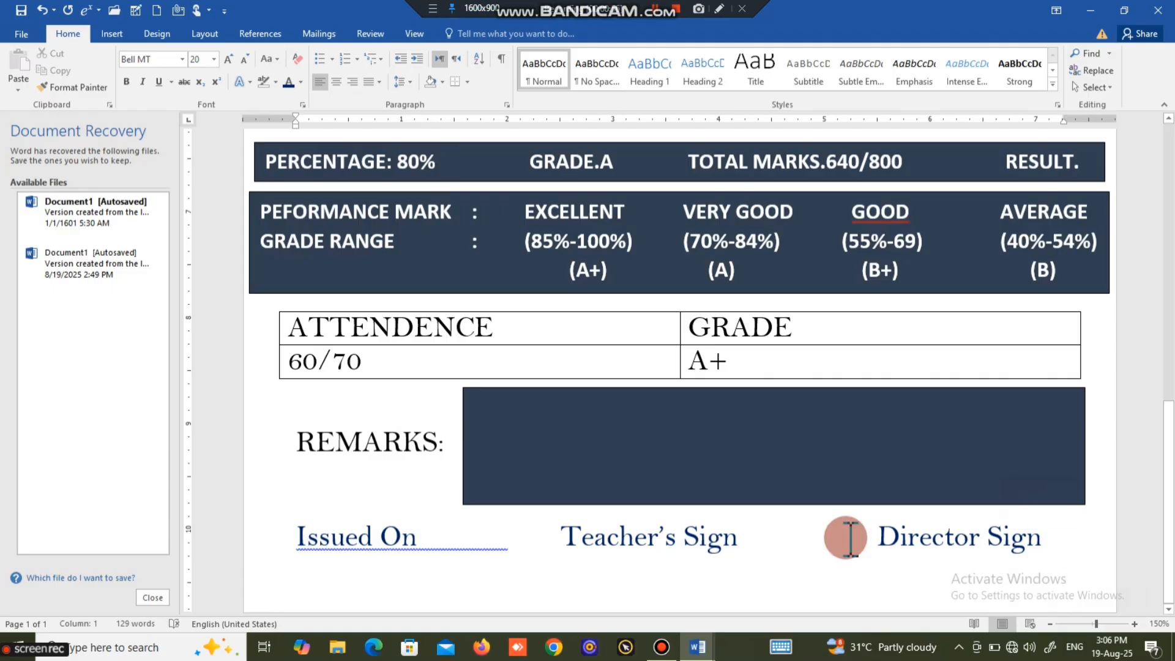
- Add underscore signature lines beneath the Issued On, Teacher's Sign and Director Sign labels, spaced to align with each label
text(_)
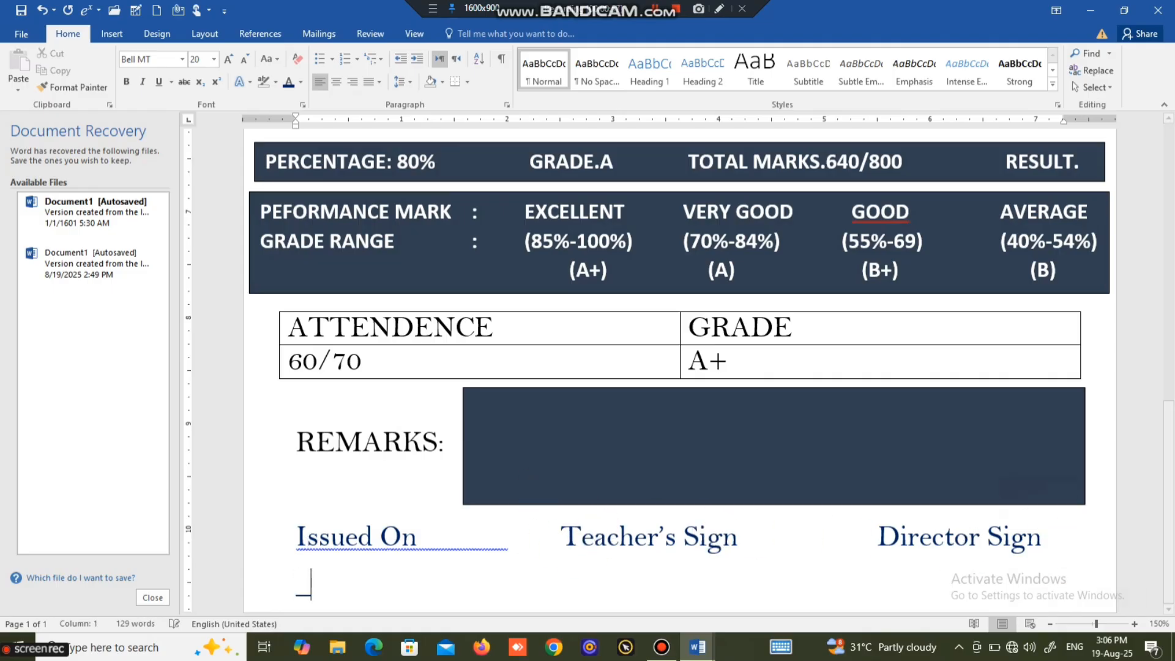
text(________)
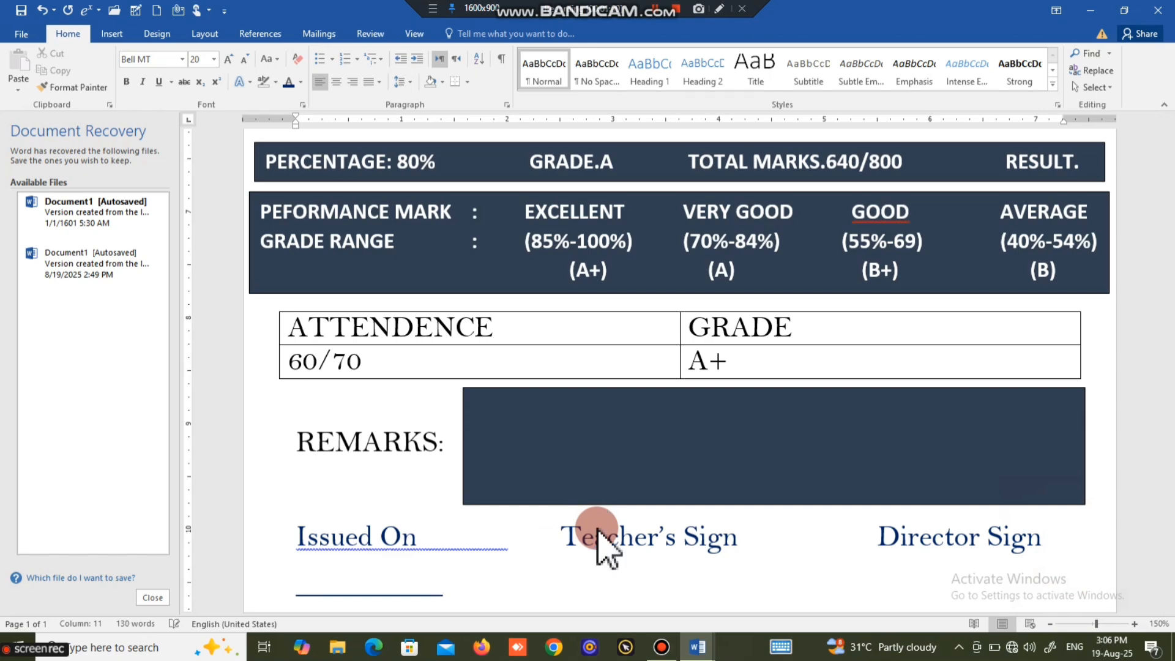
key(Tab)
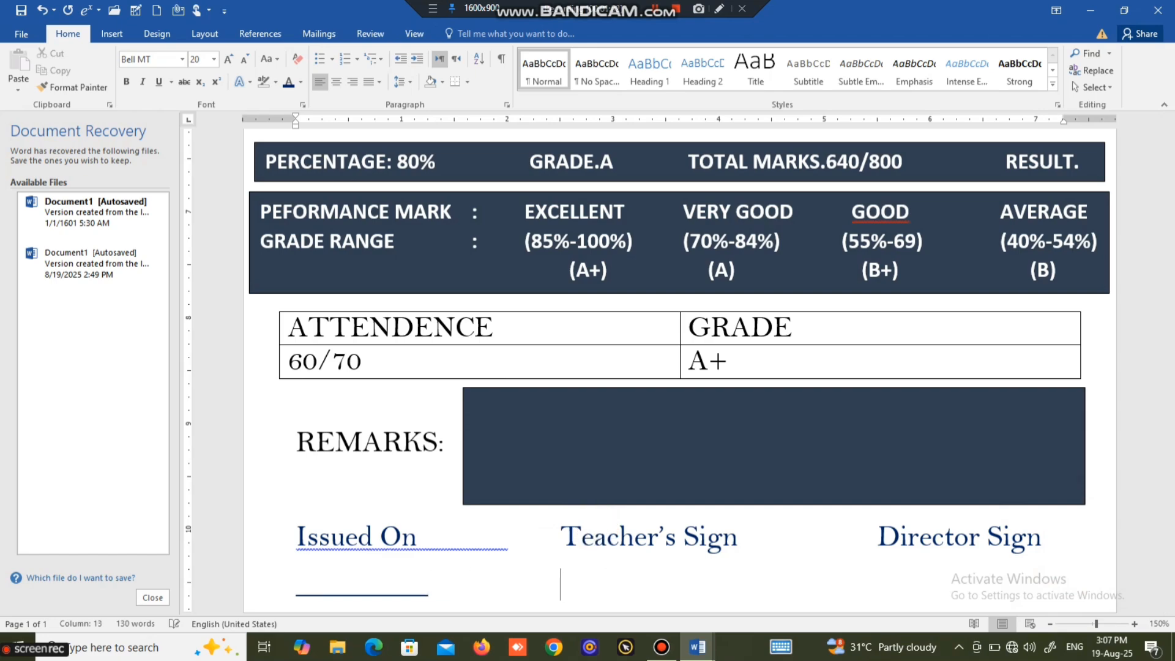
text(_____________)
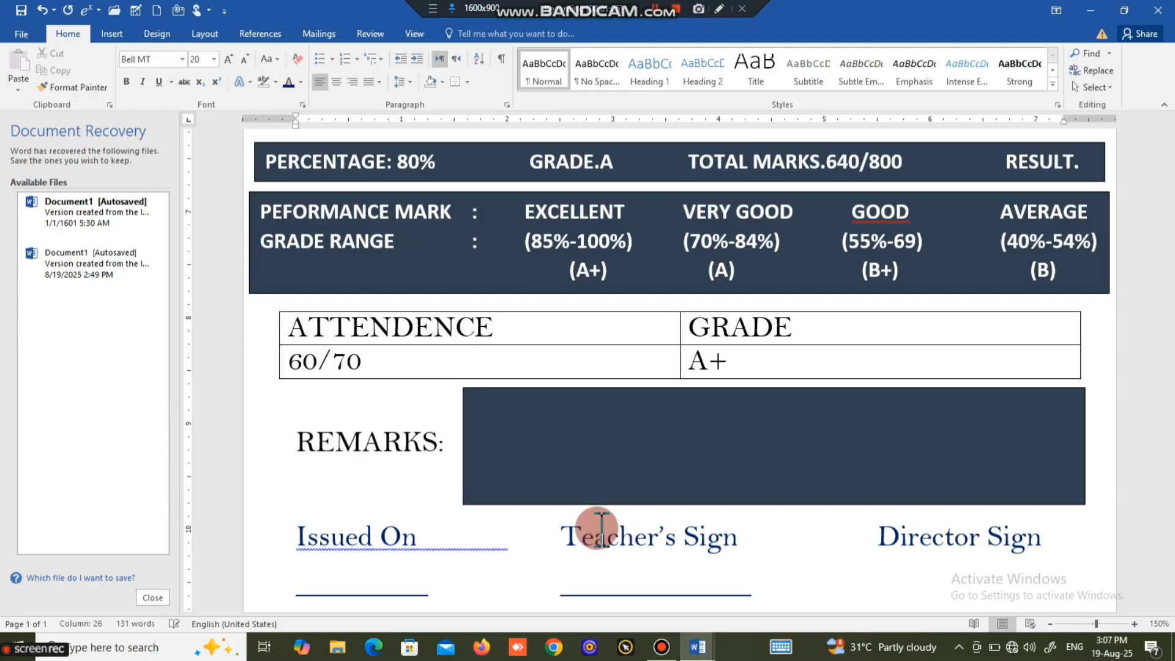
key(BackSpace)
key(Tab)
text(_)
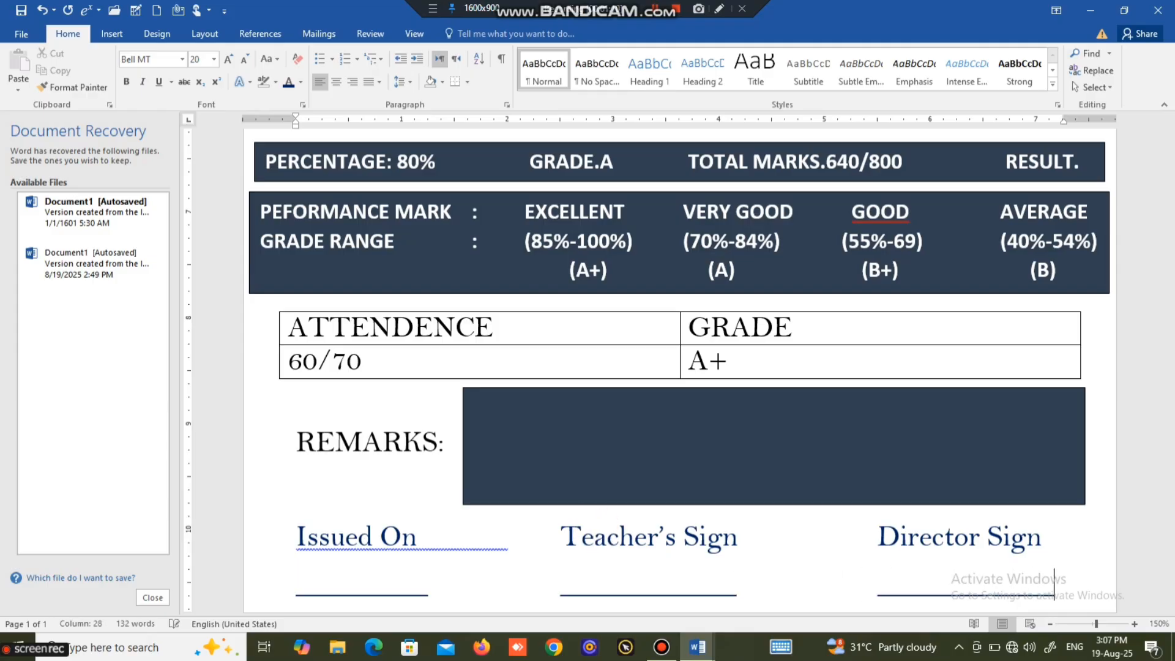
- Insert the logo picture "WhatsApp Image 2025-08-18 at 7.22.20 PM" from the Downloads folder near the beginning of the marksheet
ctrl+scroll(806, 411, down, 3)
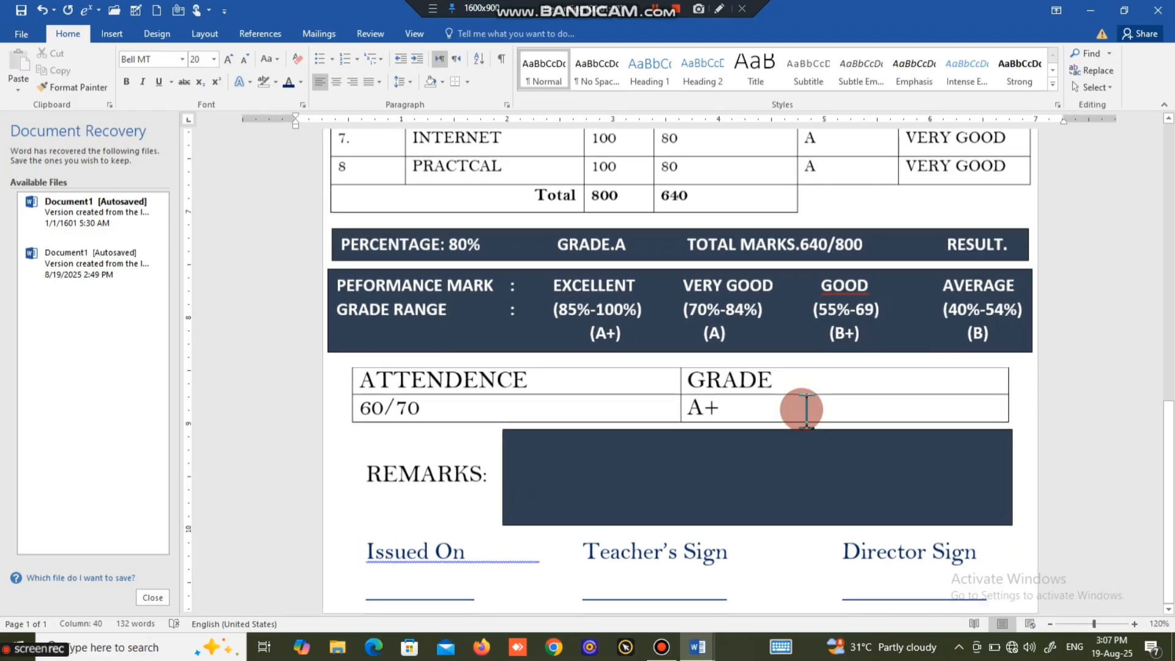
ctrl+scroll(806, 411, down, 6)
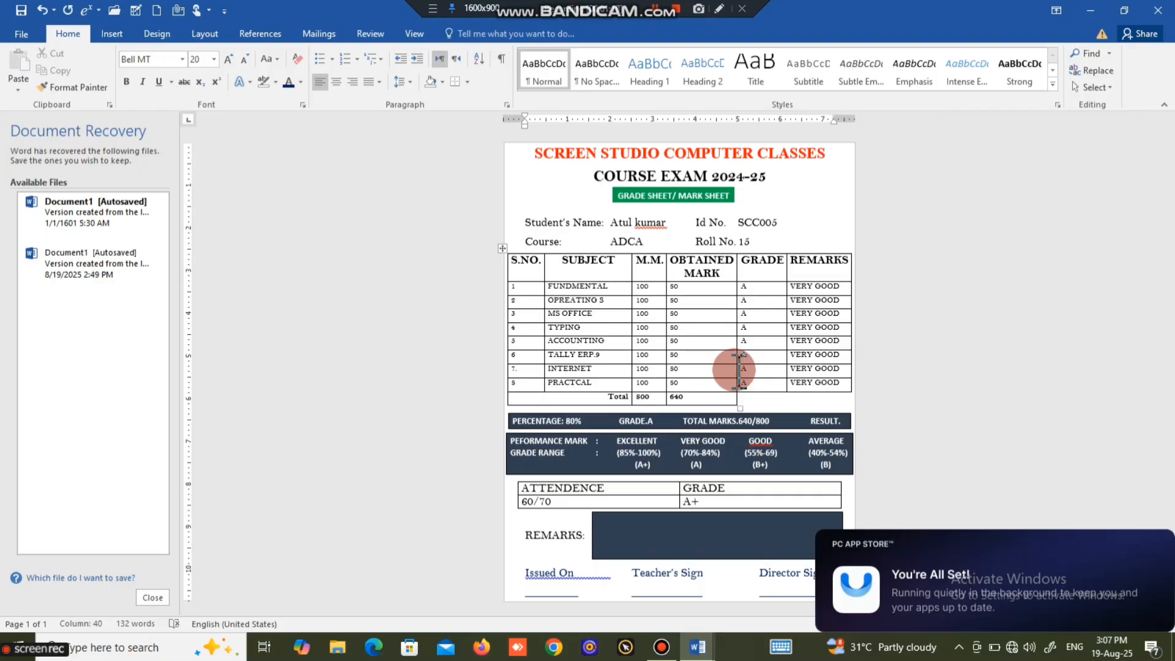
scroll(739, 370, up, 5)
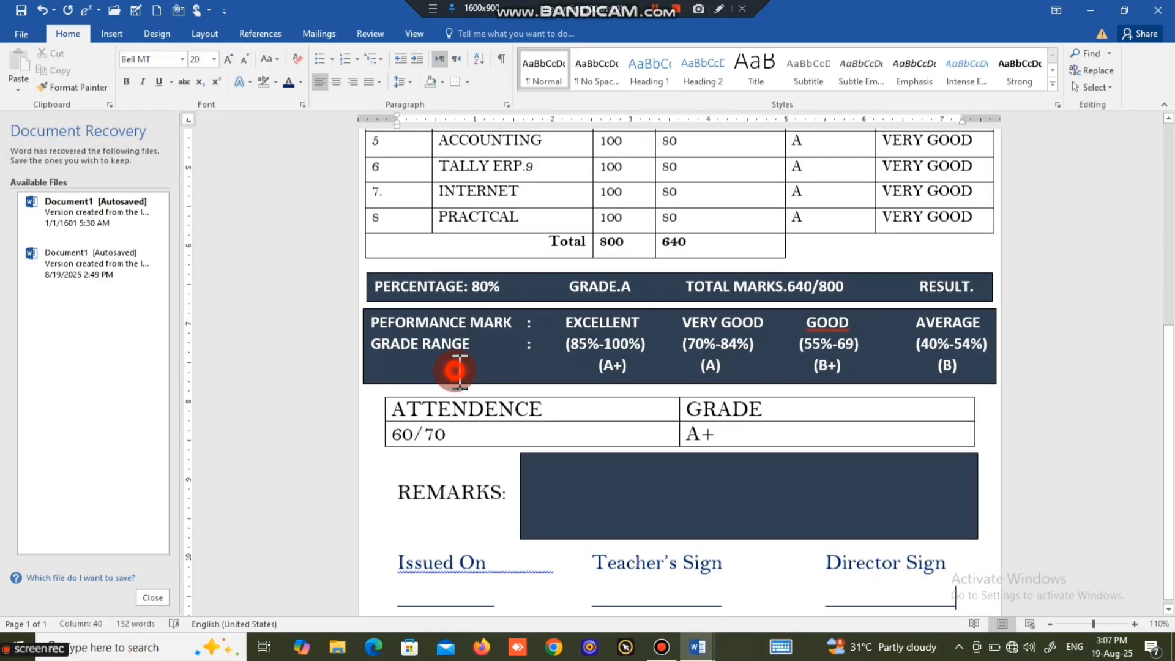
click(459, 370)
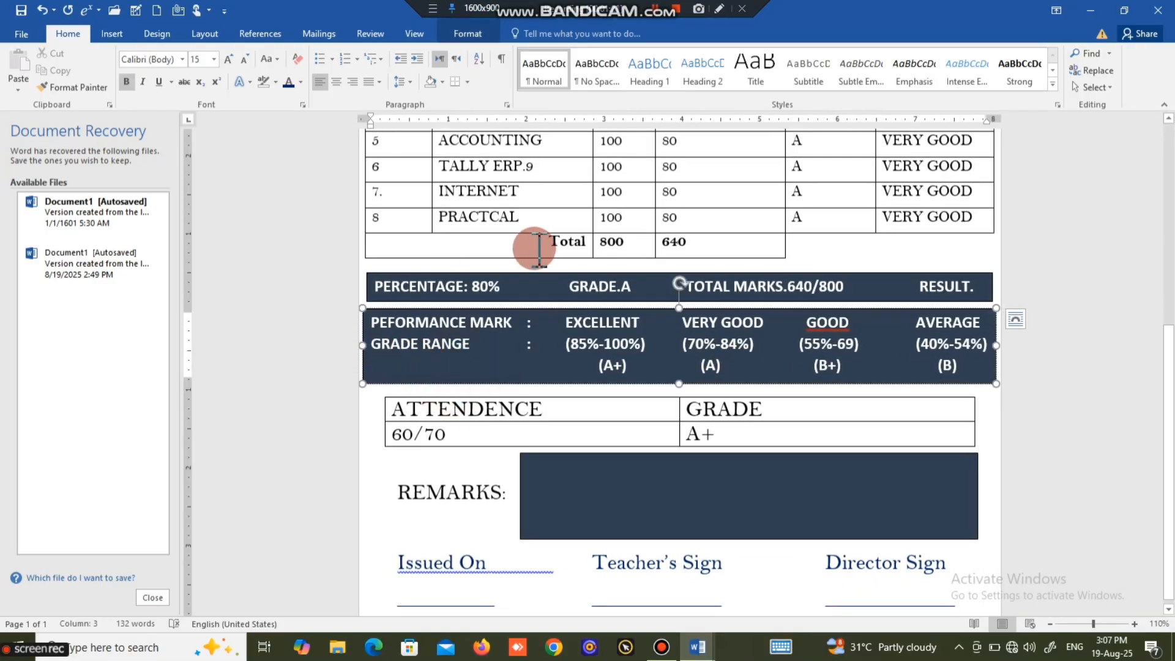
key(ctrl+Home)
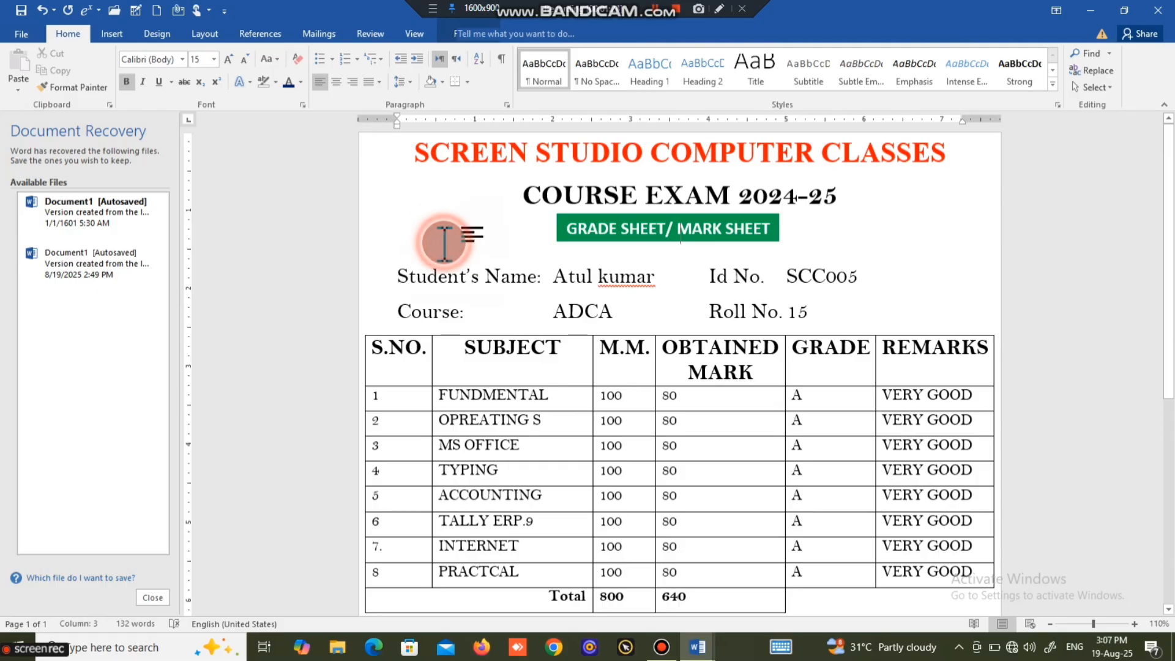
click(115, 35)
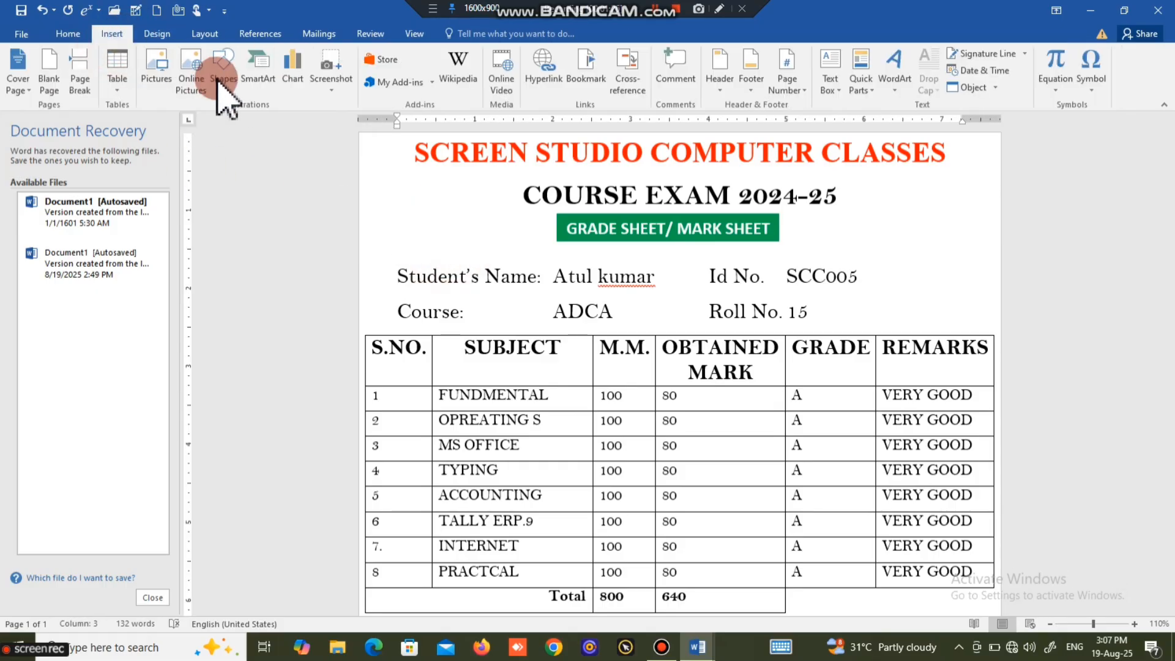
click(169, 70)
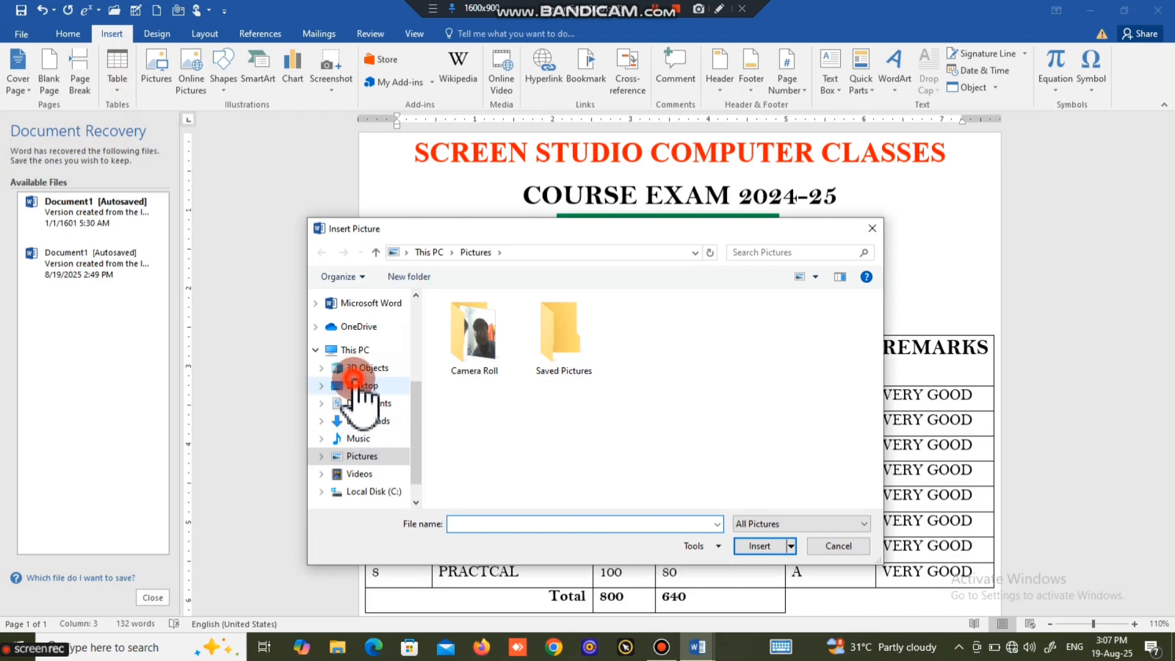
click(355, 384)
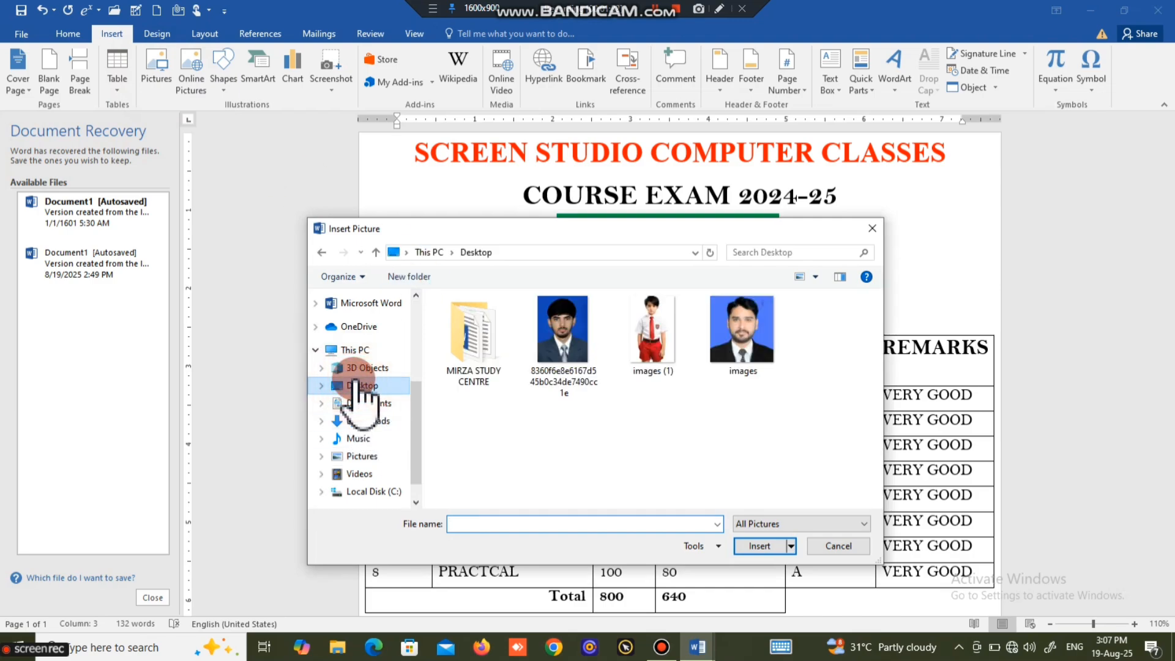
click(364, 421)
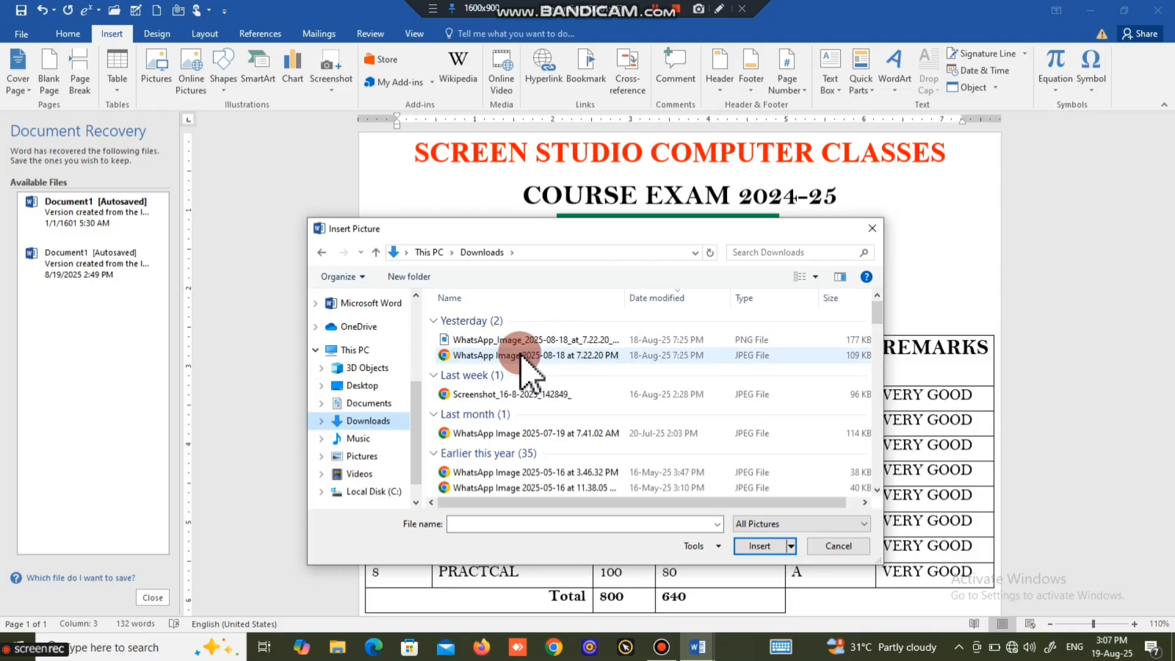
click(520, 356)
click(760, 544)
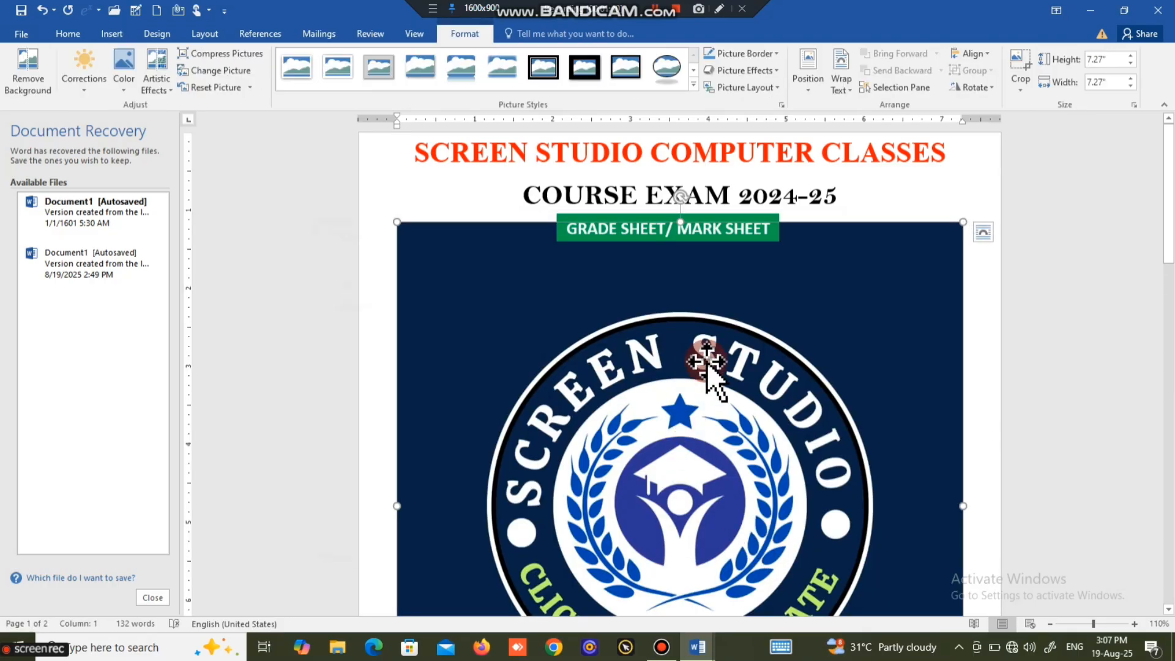
- Set the logo's text wrapping to In Front of Text and shrink it to about 1.63 inches square
click(839, 85)
click(856, 212)
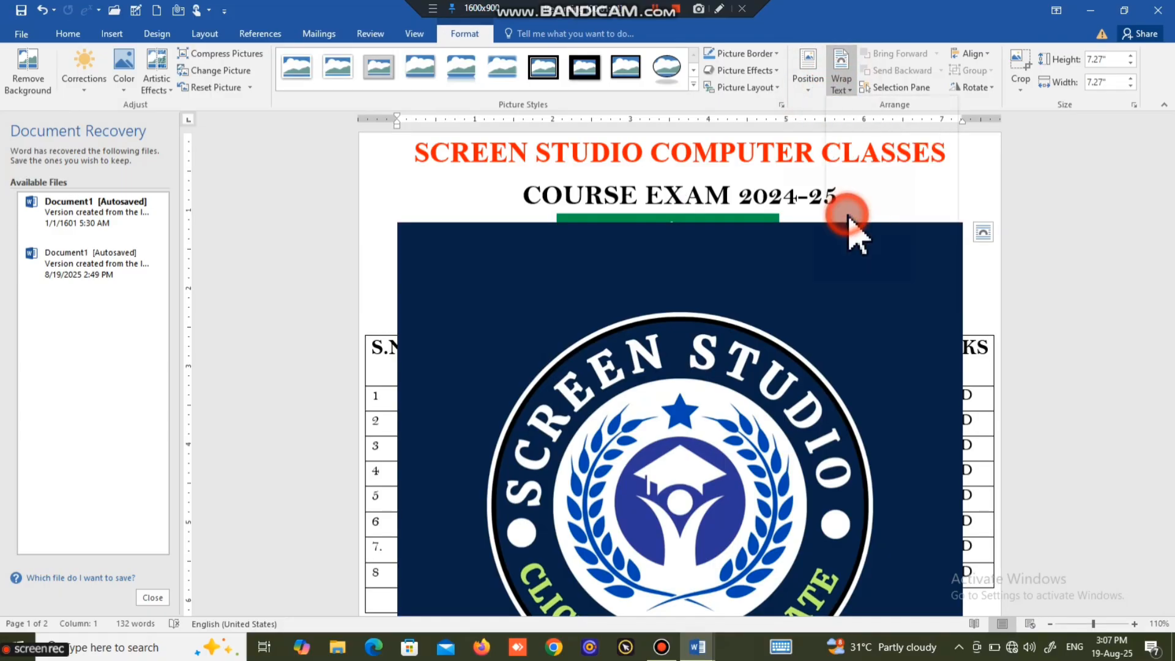
drag(962, 225, 623, 530)
scroll(599, 514, down, 5)
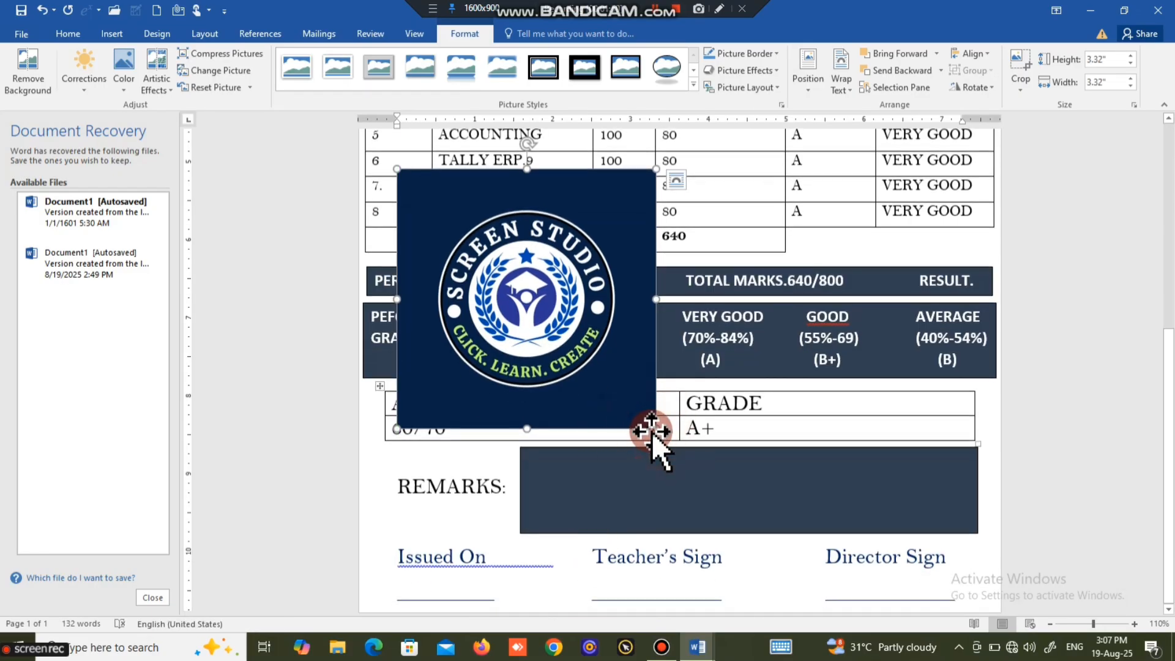
drag(656, 428, 522, 297)
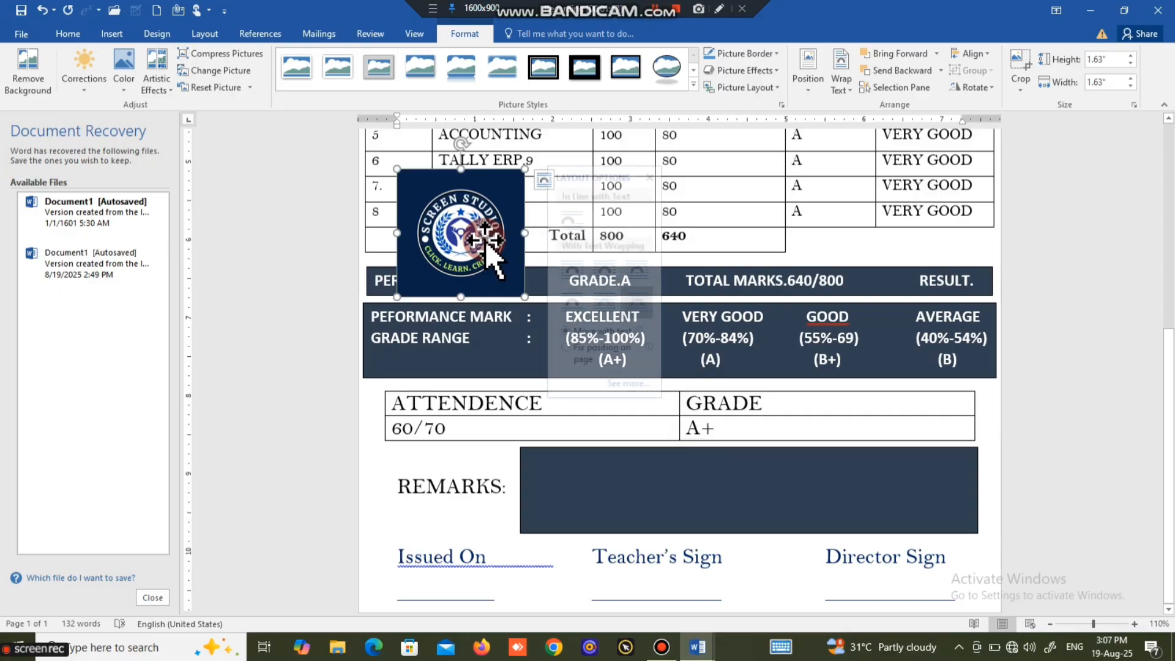
- Make the logo's dark blue background transparent with Set Transparent Color
scroll(489, 245, up, 1)
scroll(488, 245, up, 12)
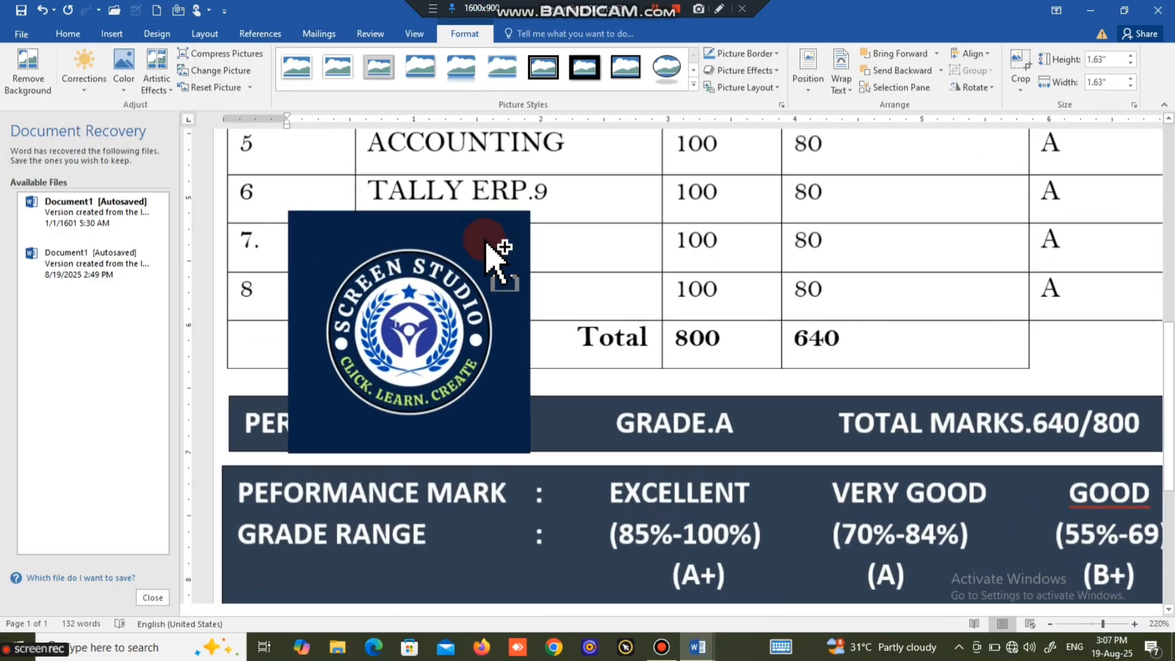
click(431, 282)
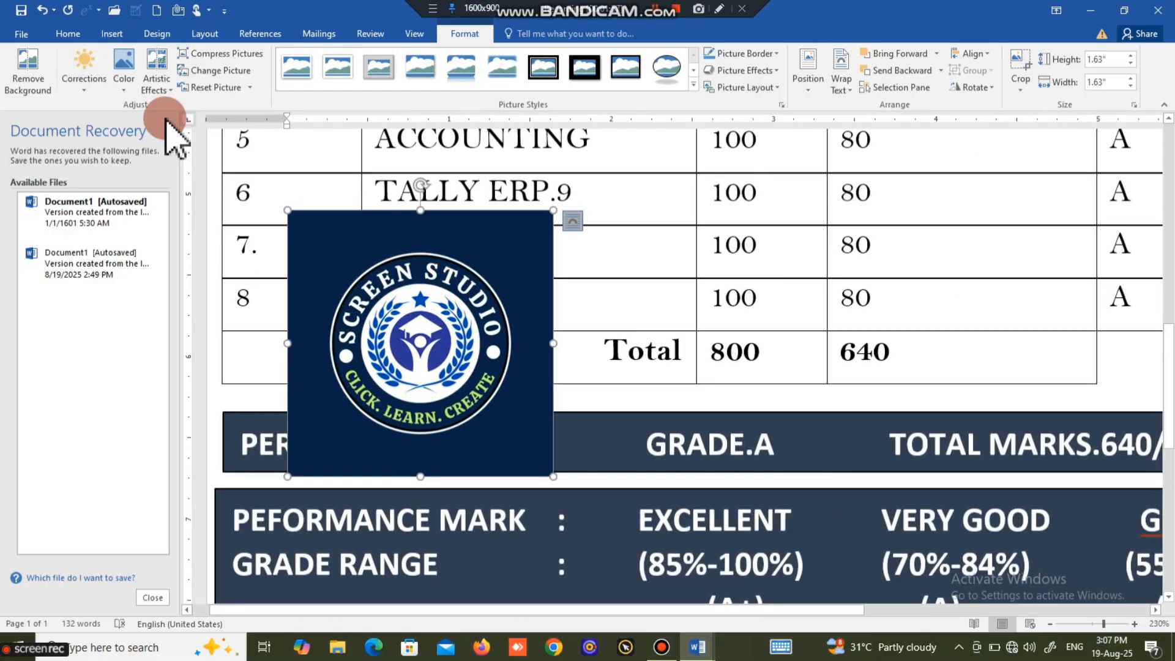
click(125, 92)
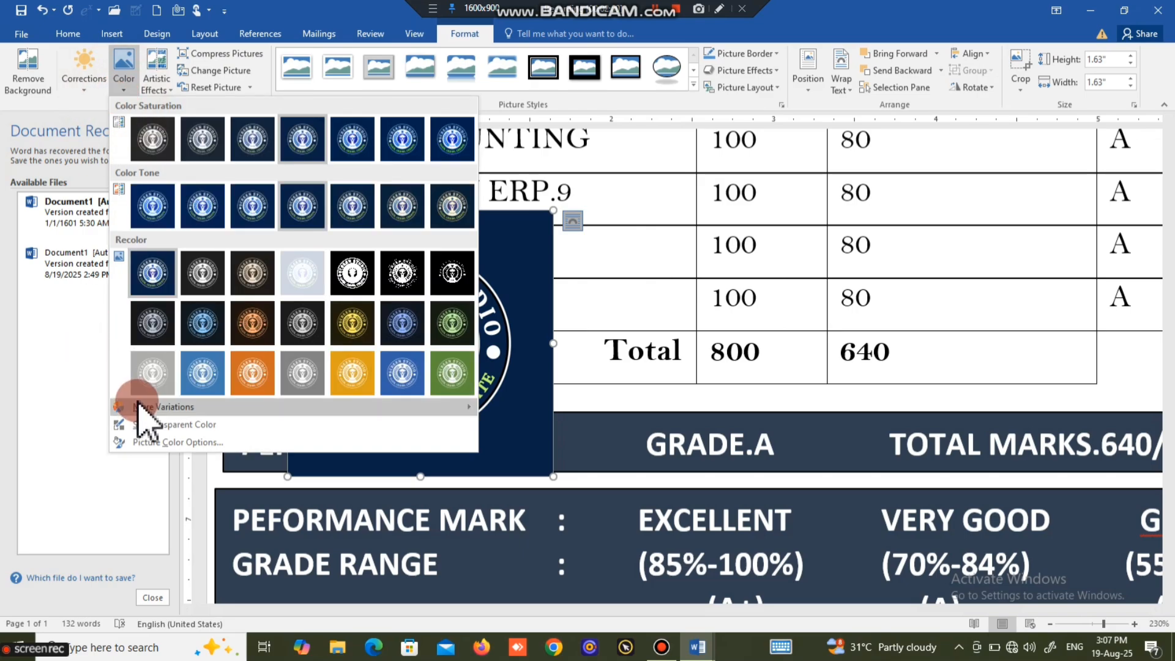
click(150, 425)
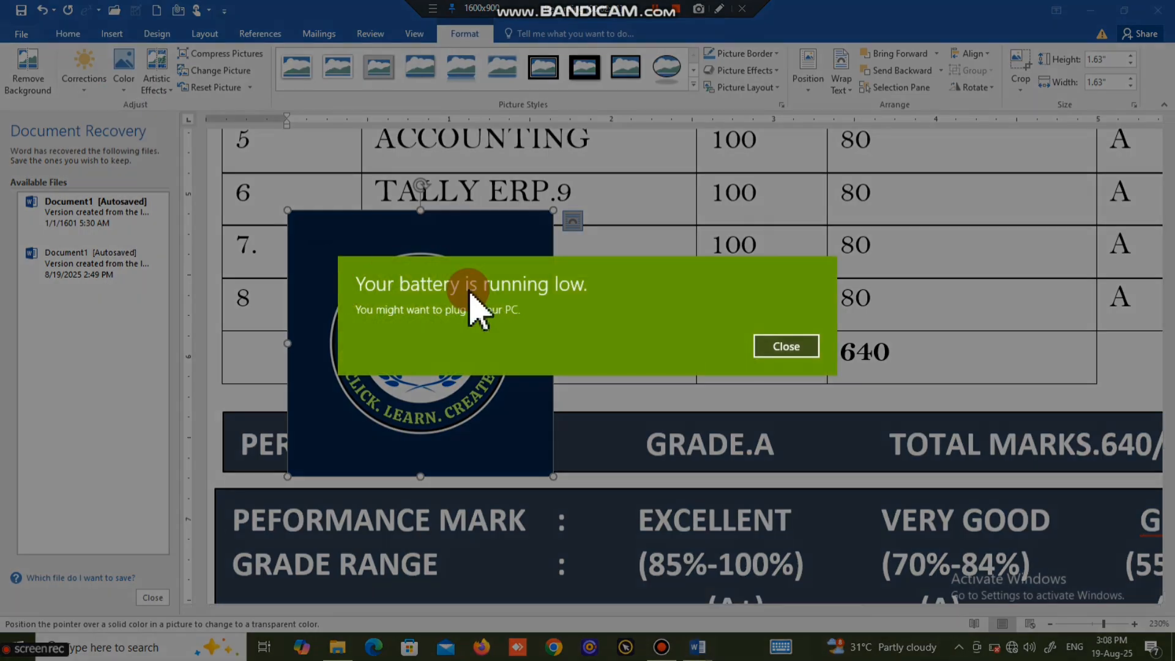
click(812, 353)
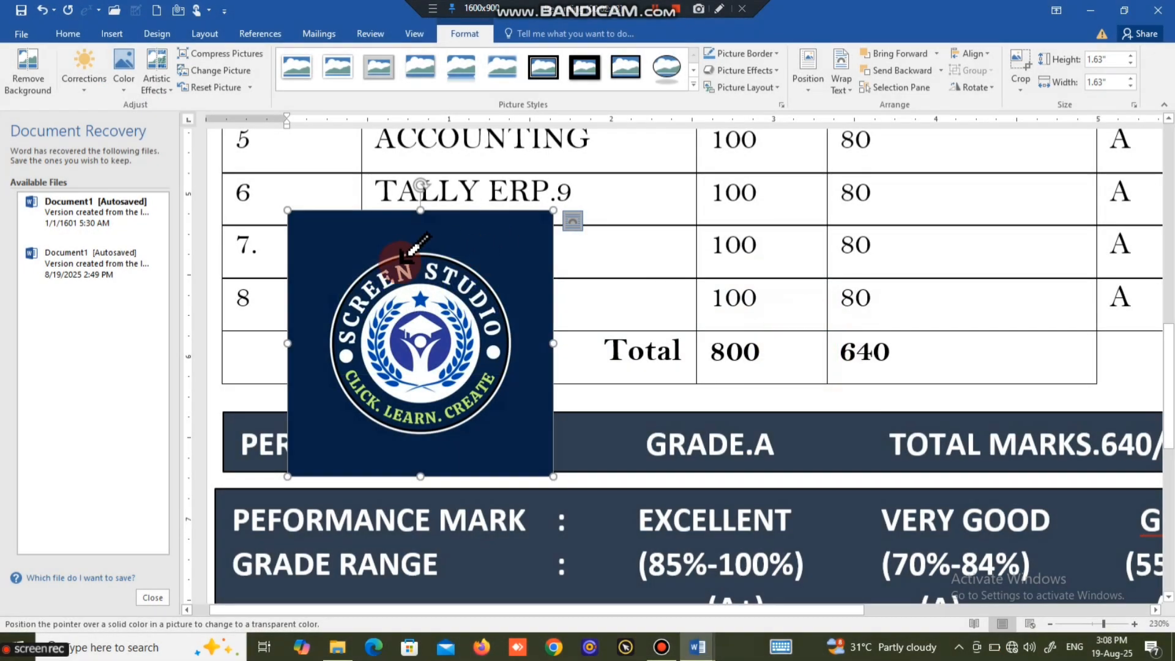
click(361, 251)
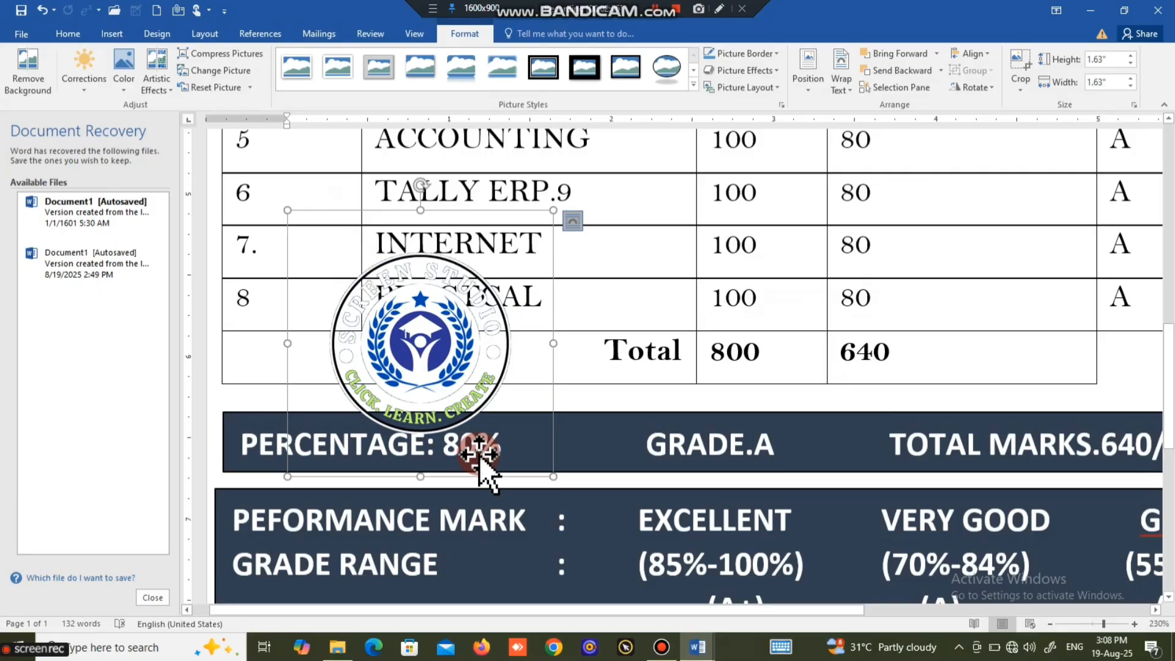
- Shrink the transparent logo to about 1 inch square and shift it upward over the marks table
drag(551, 474, 451, 374)
drag(388, 310, 362, 181)
scroll(367, 196, up, 3)
scroll(367, 193, up, 3)
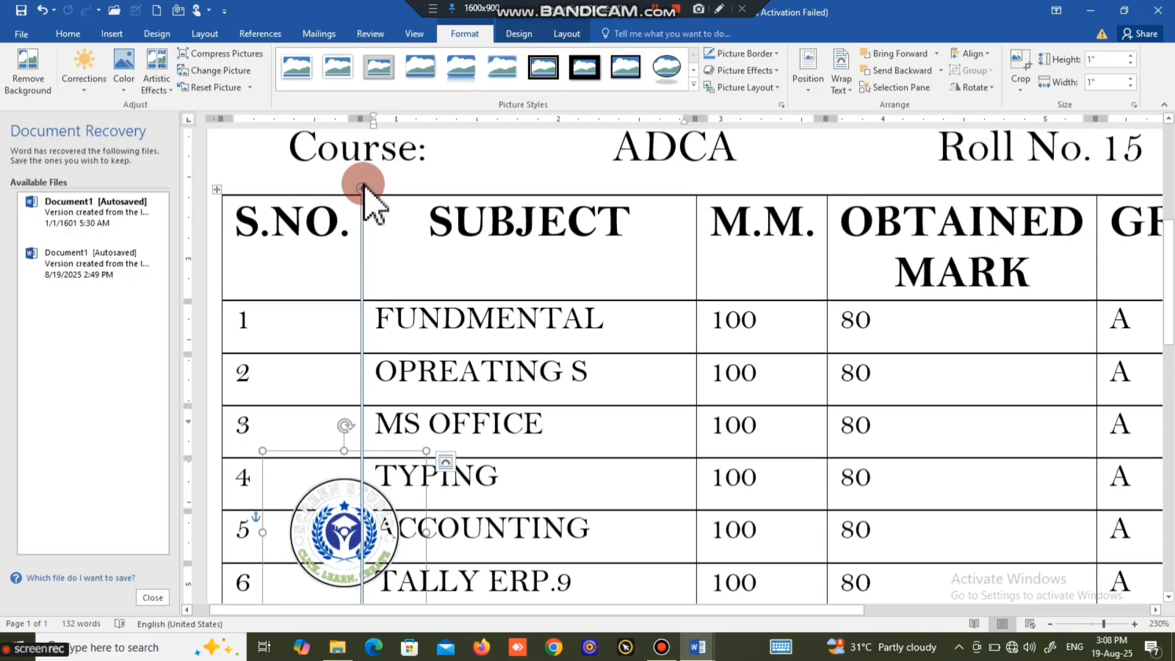
- Move the logo by cut and paste from the marks table to beside the COURSE EXAM heading, and enlarge it to fill the space above Student's Name
click(355, 483)
key(Delete)
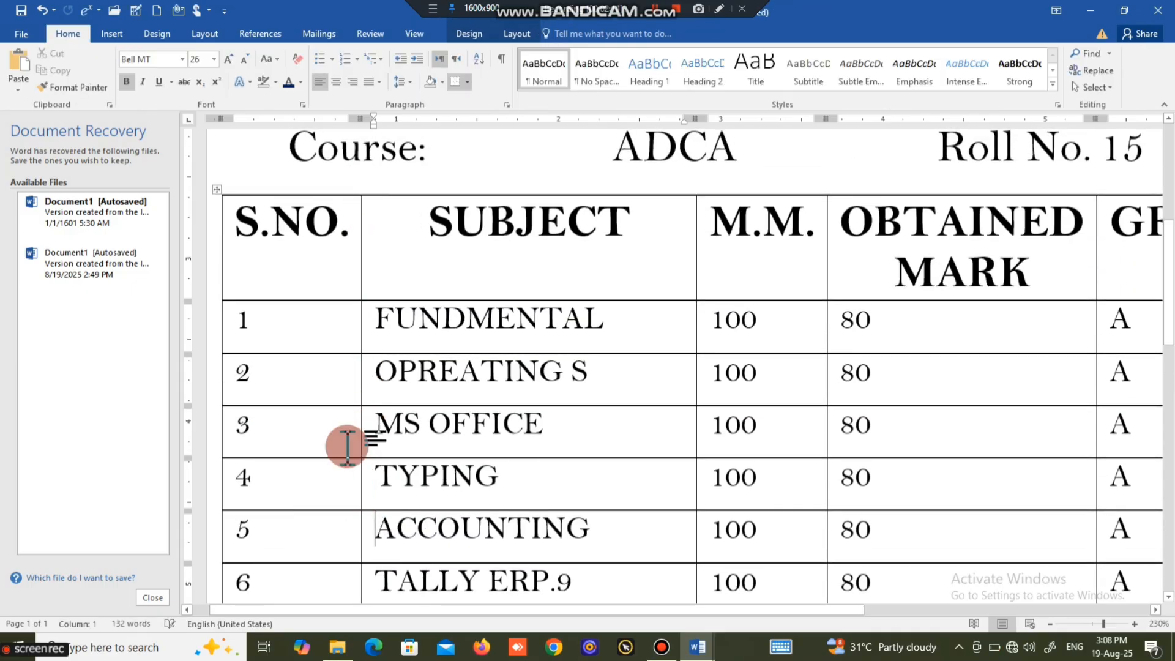
scroll(367, 367, up, 8)
click(376, 303)
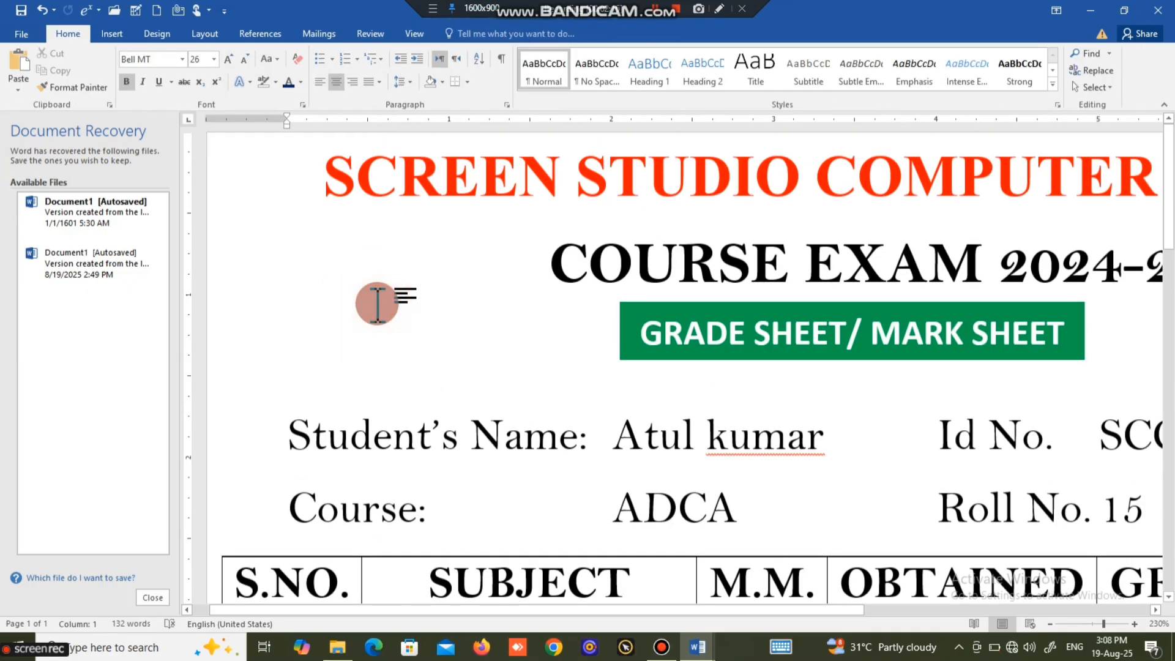
key(ctrl+v)
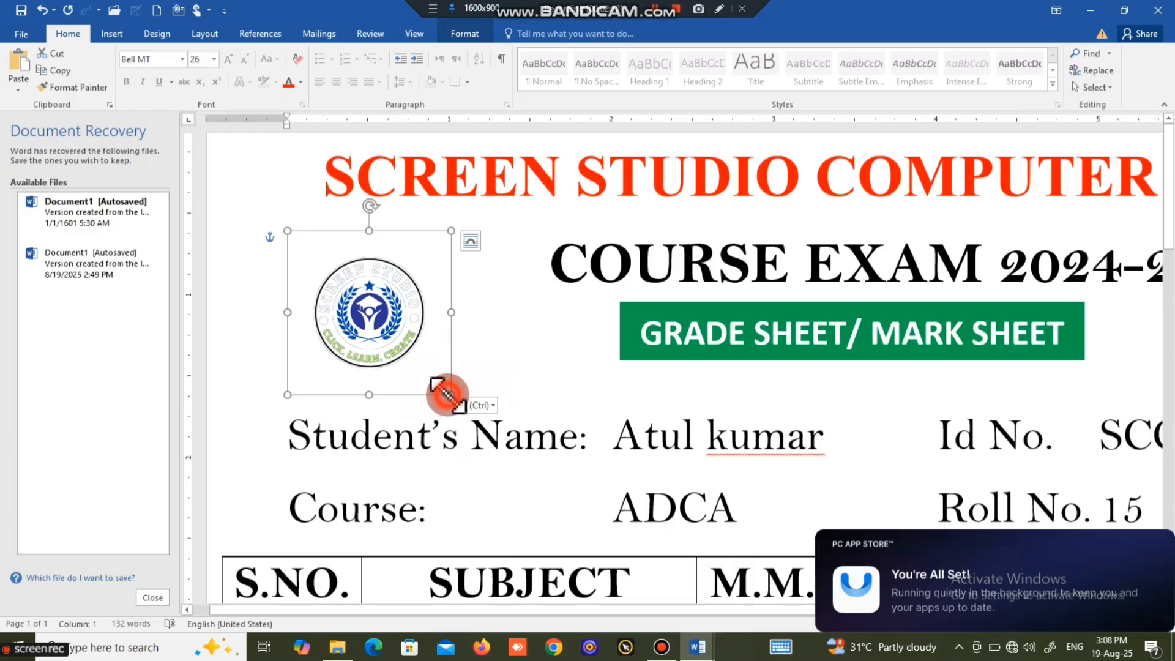
drag(451, 395, 511, 441)
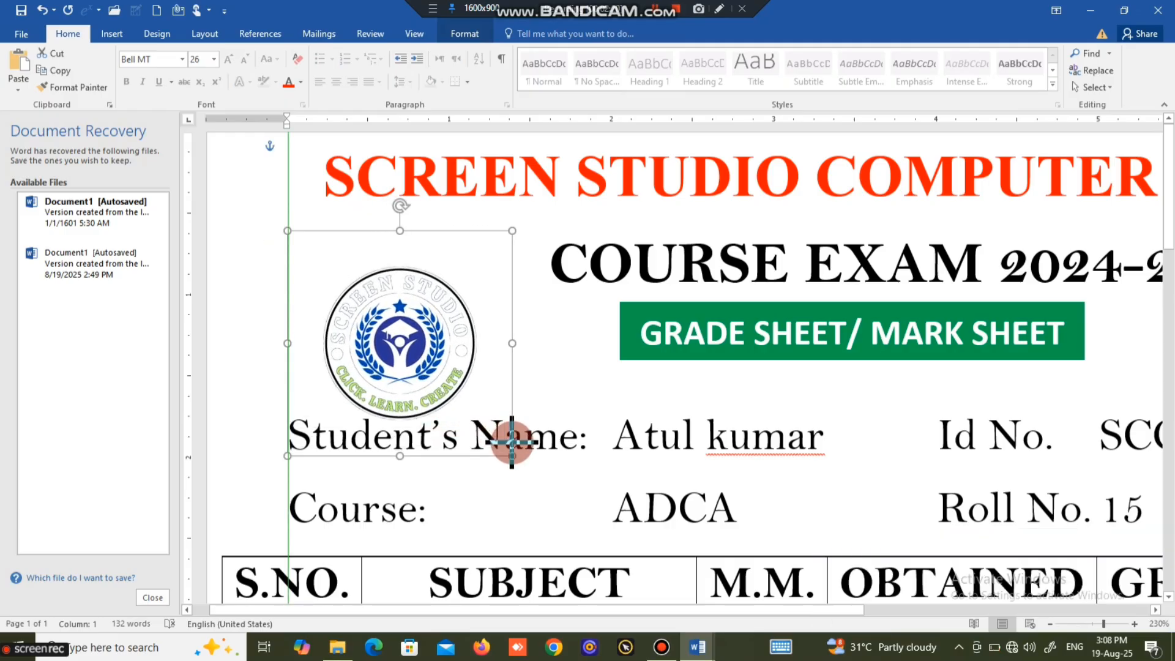
drag(430, 361, 421, 326)
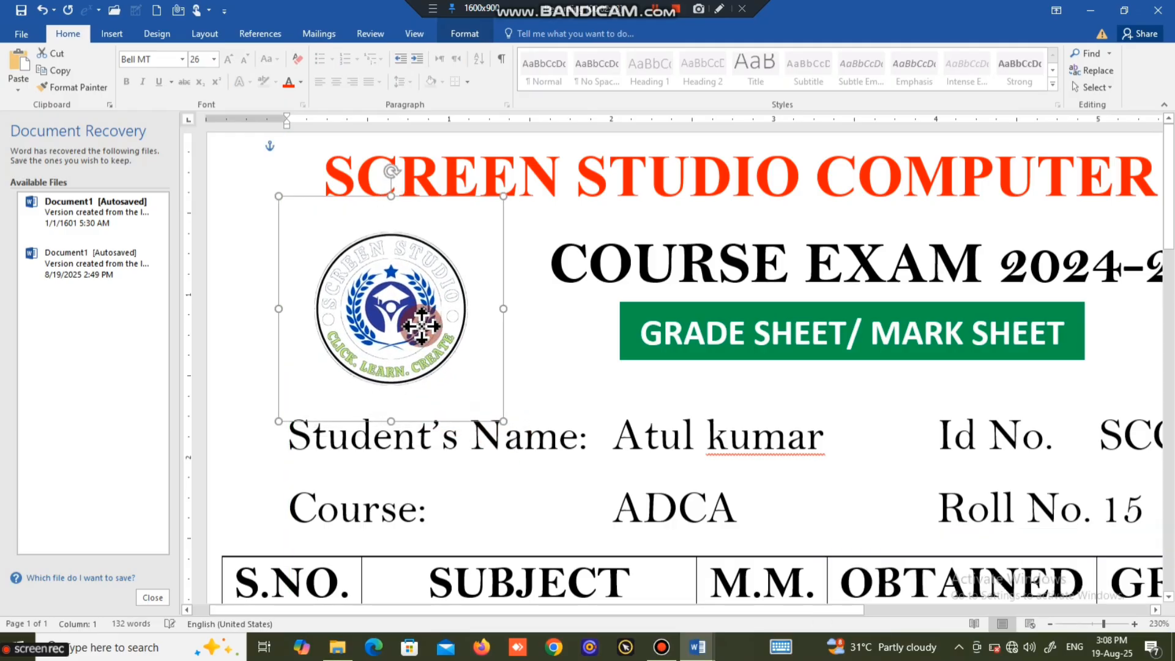
- Draw a circle about 0.98 inches in diameter and position it directly over the round logo emblem
click(115, 36)
click(224, 88)
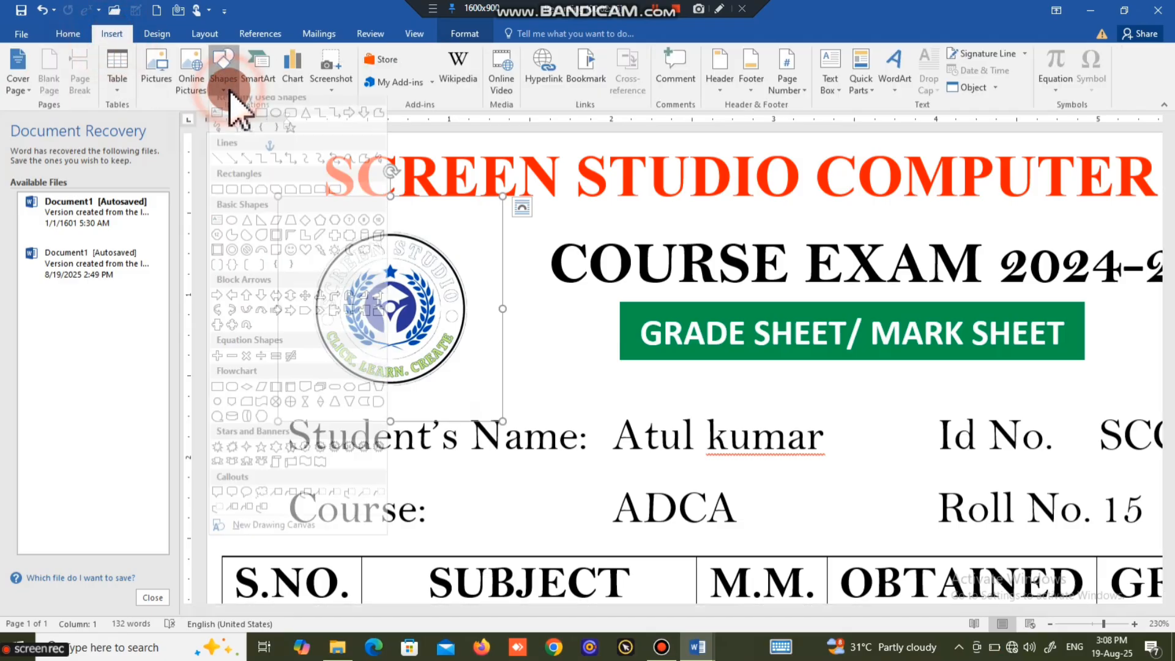
click(275, 122)
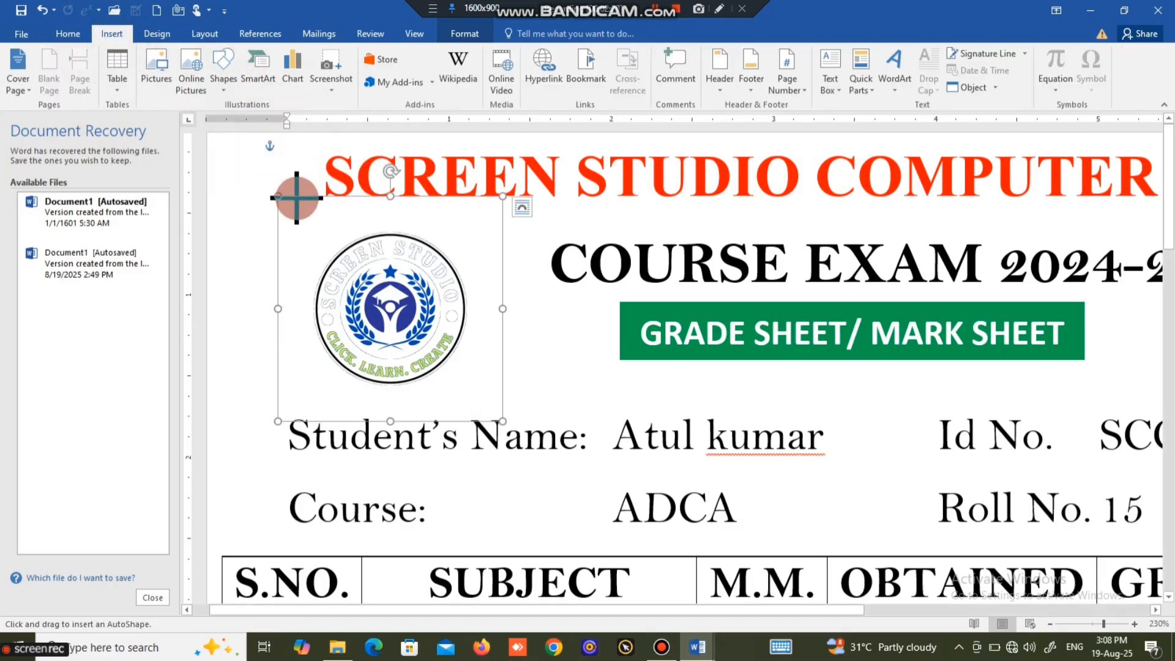
mouse_move(321, 241)
mouse_down()
mouse_move(492, 411)
mouse_move(480, 401)
mouse_up()
drag(441, 361, 433, 348)
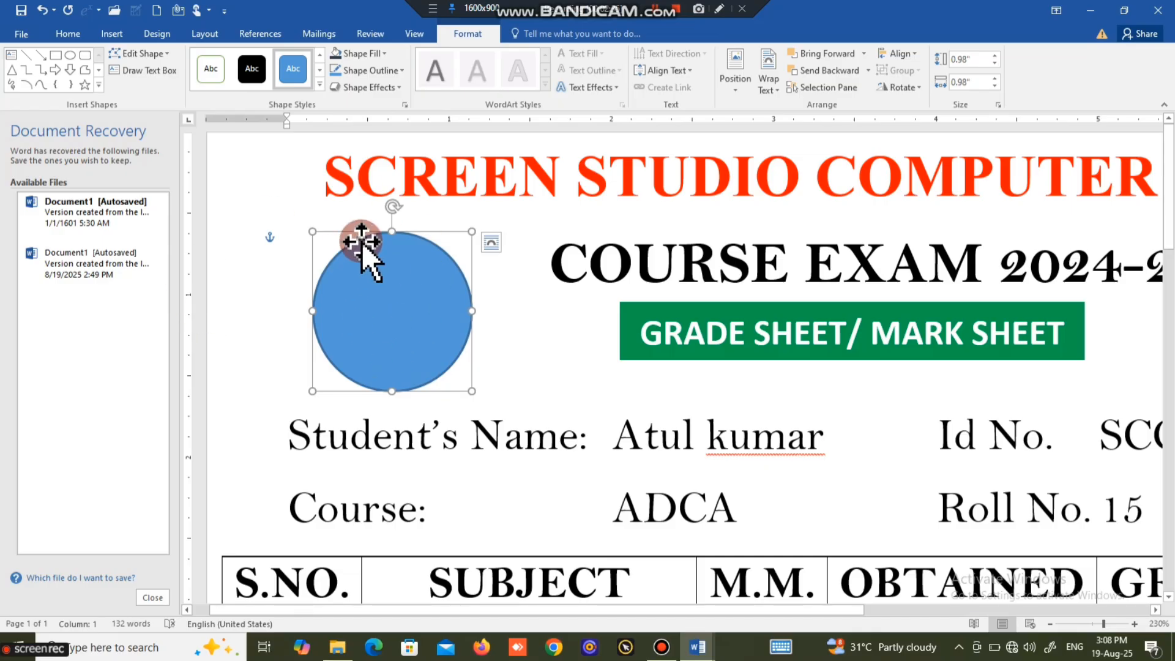
- Fill the circle with dark blue and send it backward behind the logo
click(373, 53)
click(437, 164)
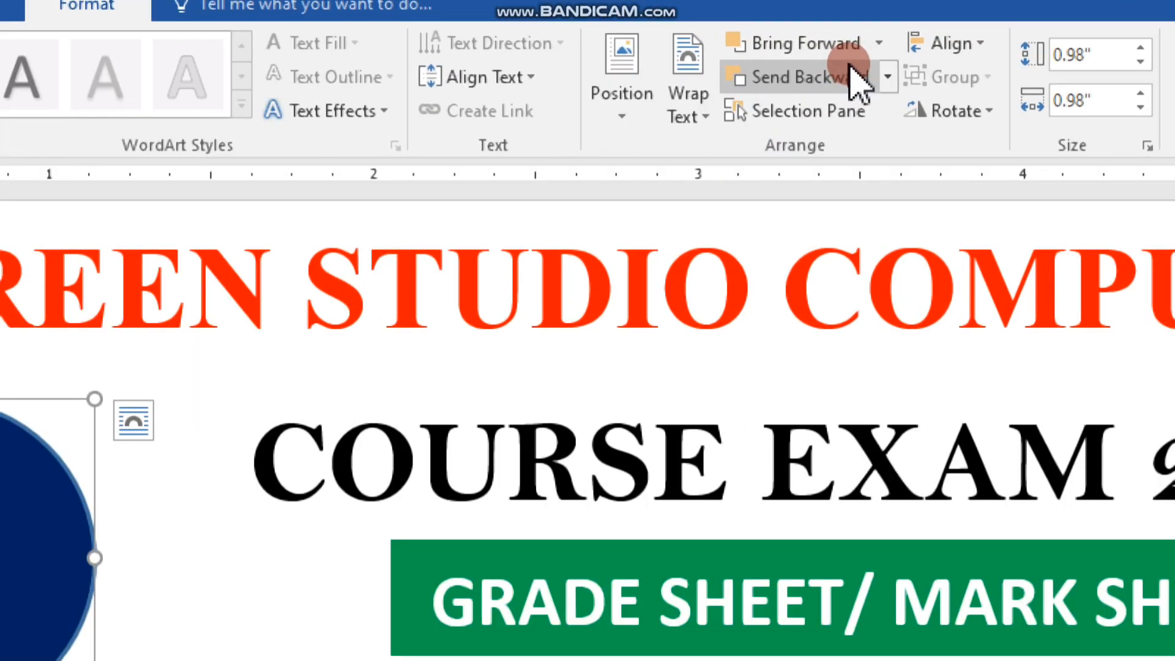
click(792, 79)
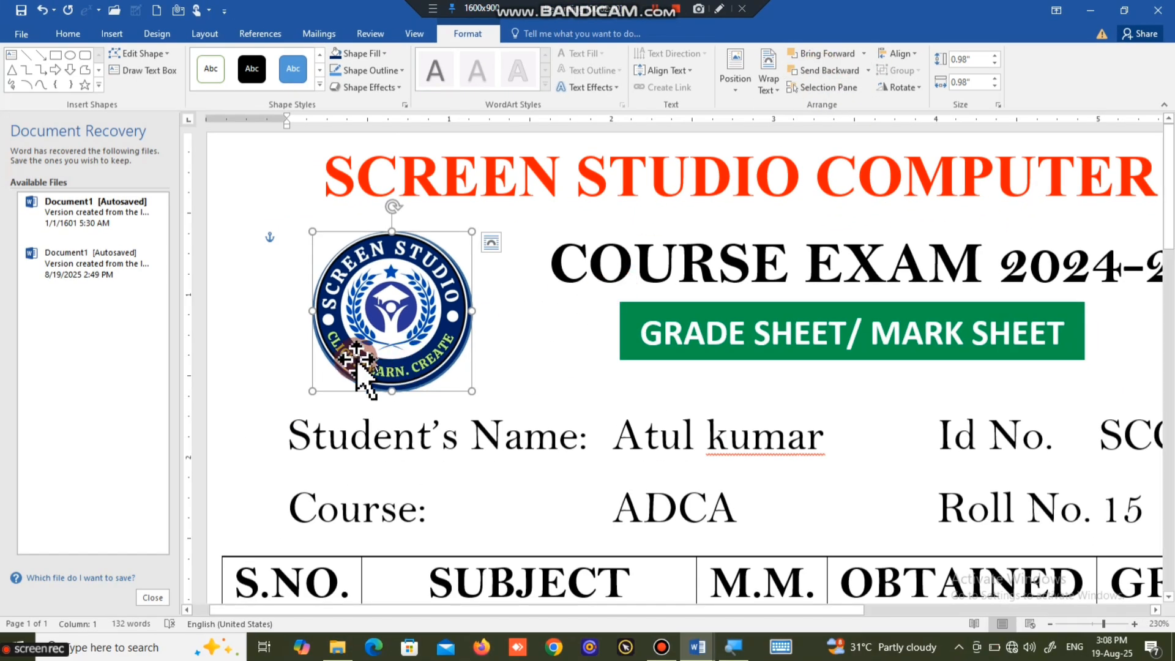
- Nudge the dark blue circle slightly so it lines up behind the round logo emblem
drag(395, 347, 397, 351)
ctrl+scroll(550, 401, down, 8)
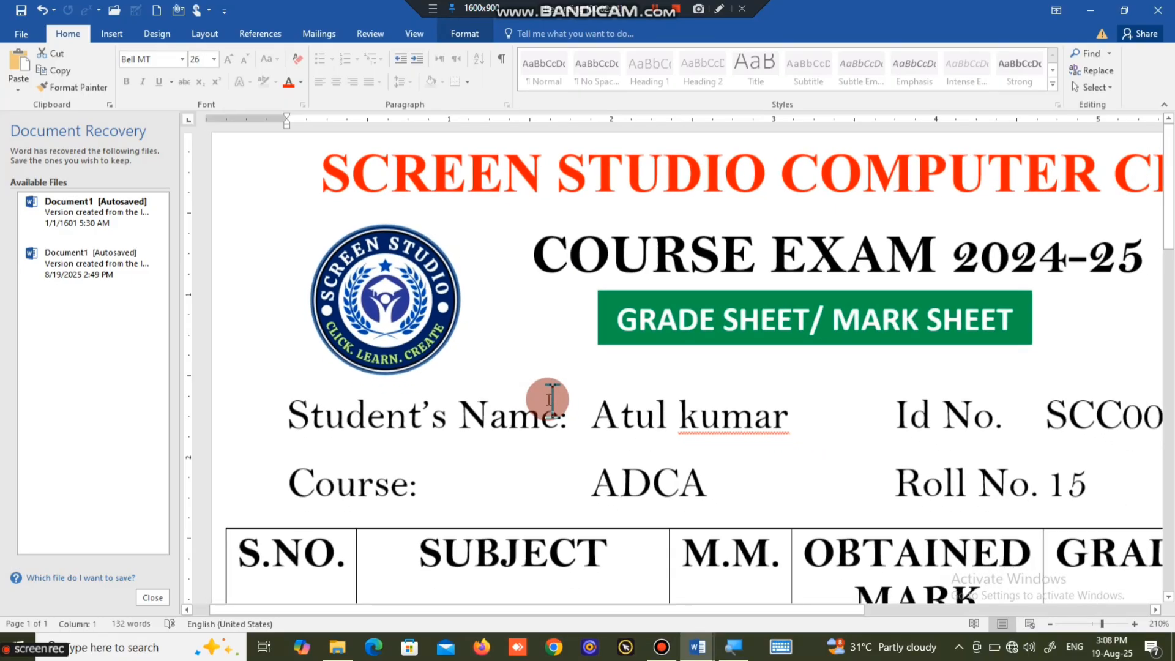
ctrl+scroll(550, 401, down, 3)
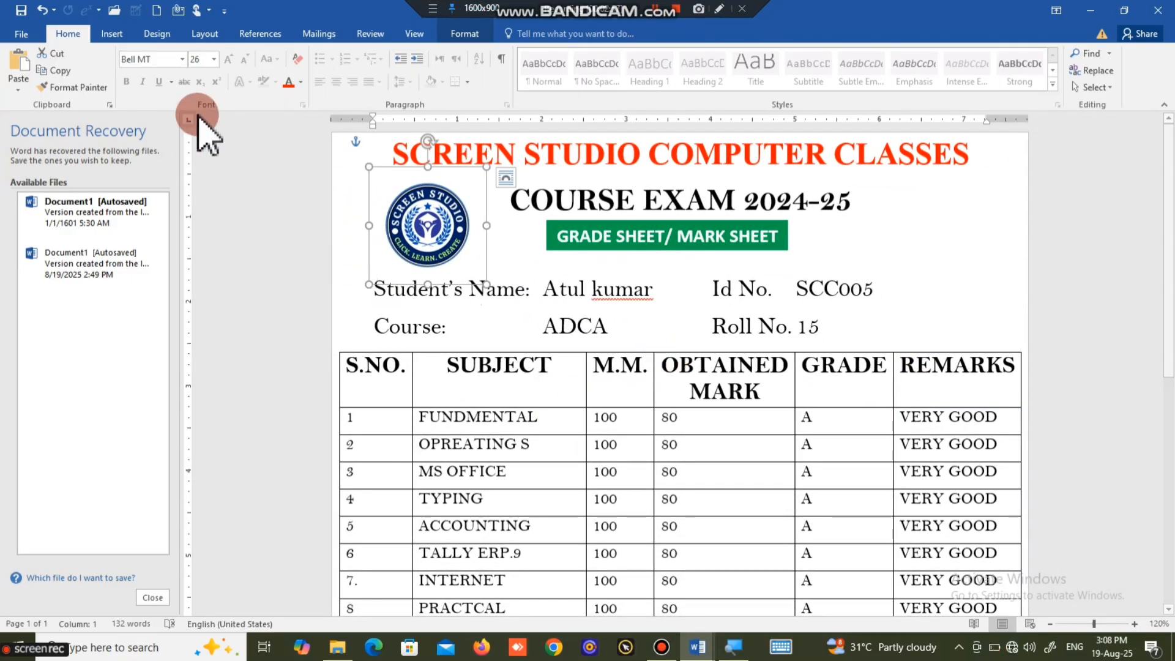
- Insert the student's passport photo from the Desktop folder and set its text wrapping to In Front of Text
click(112, 35)
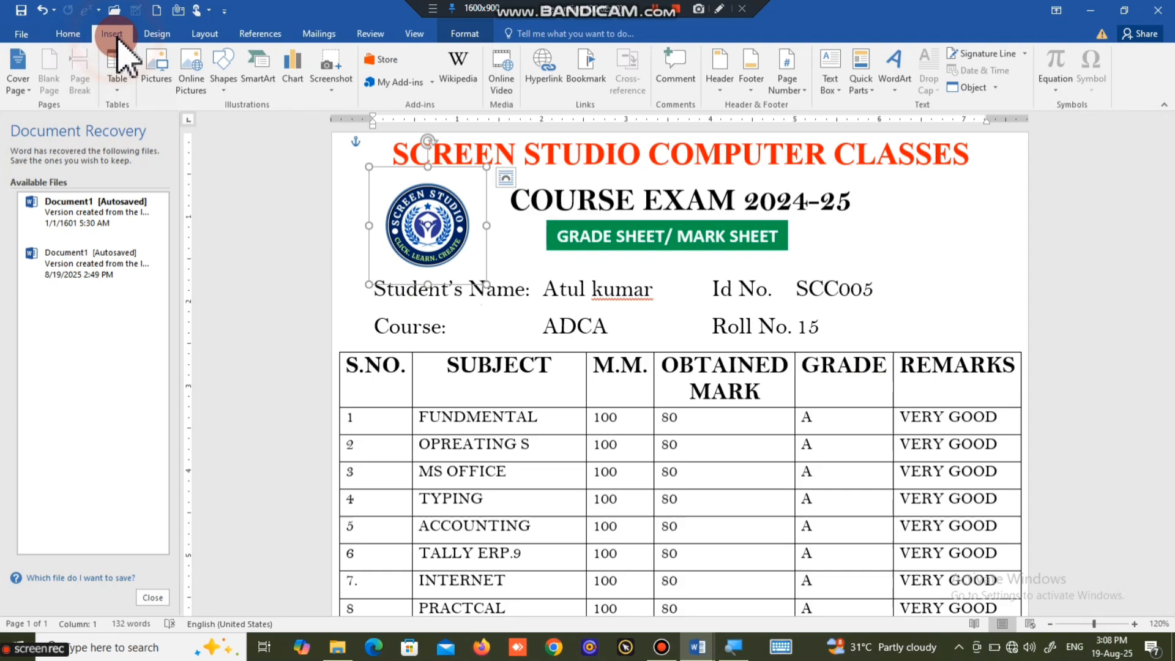
click(154, 86)
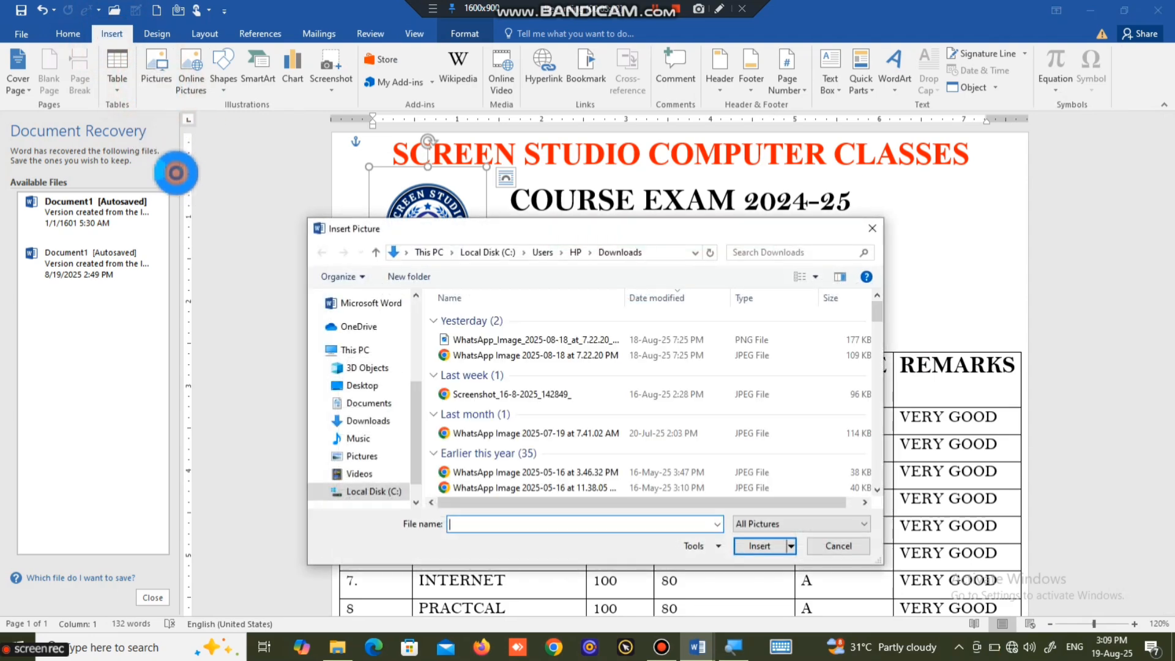
click(366, 385)
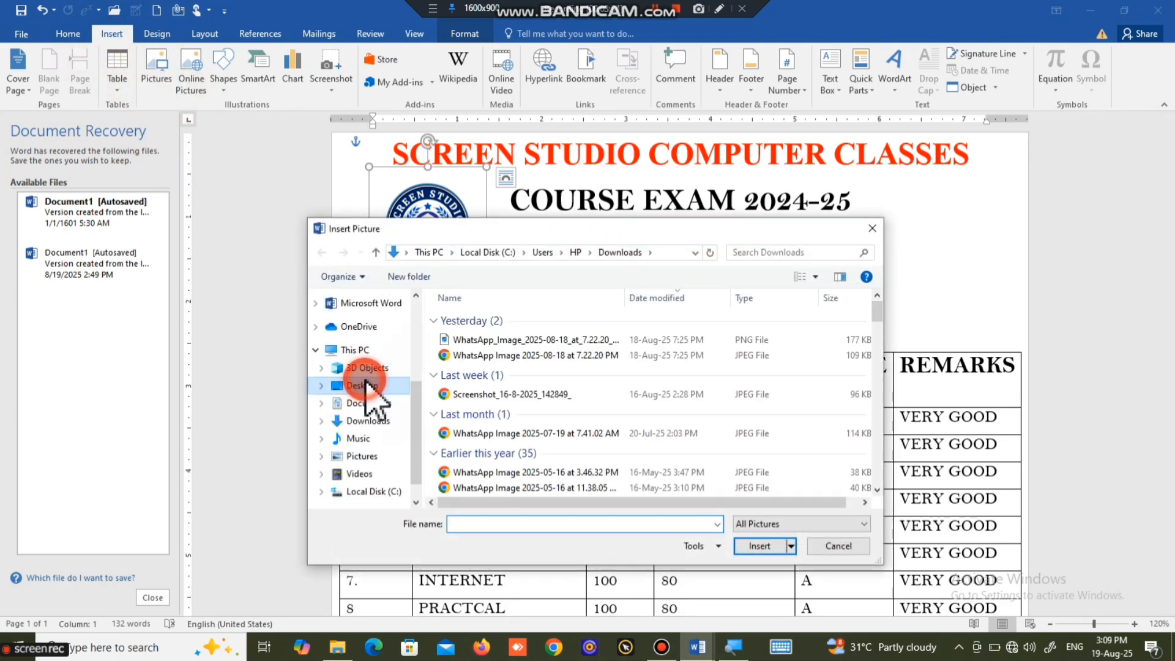
double_click(569, 327)
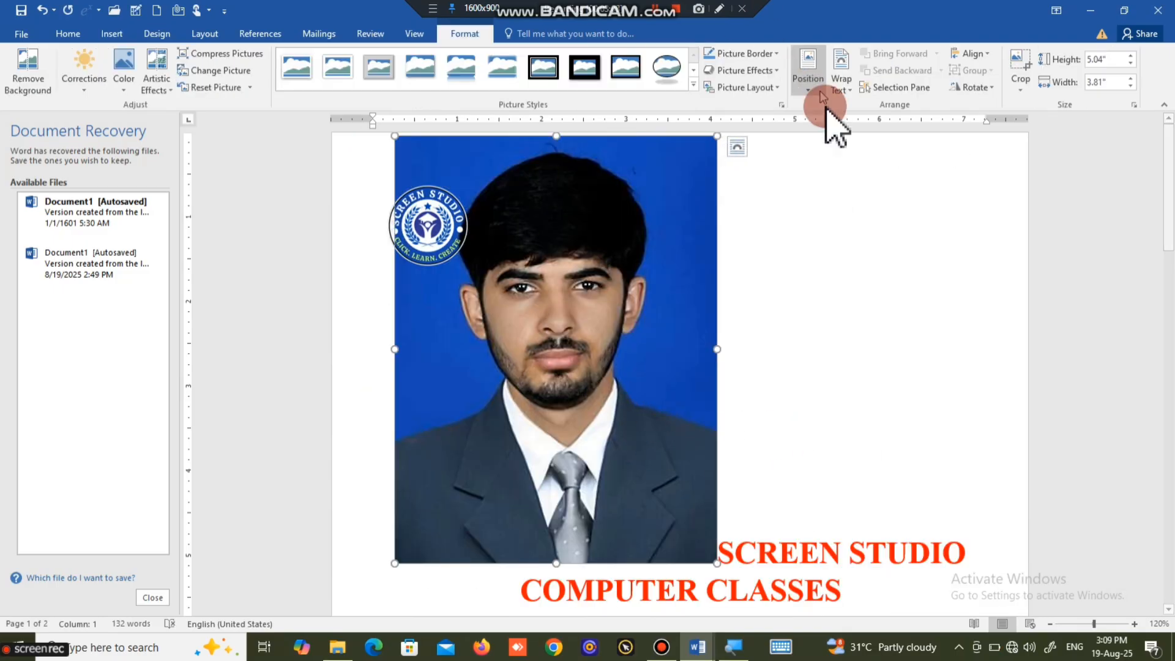
click(838, 86)
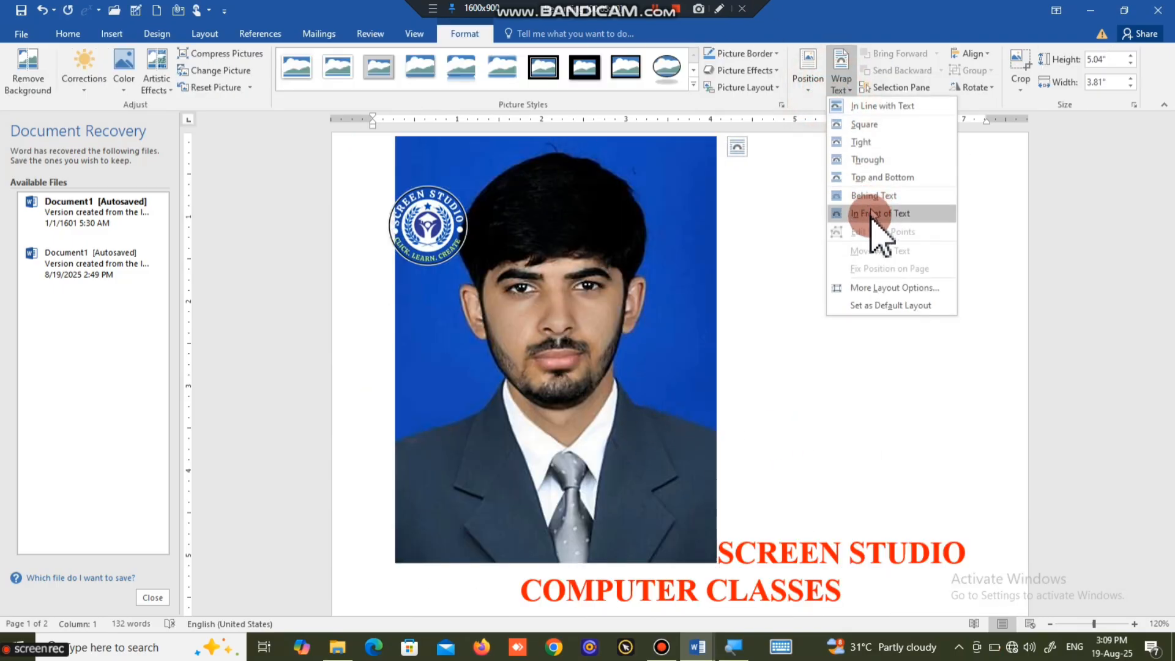
click(876, 214)
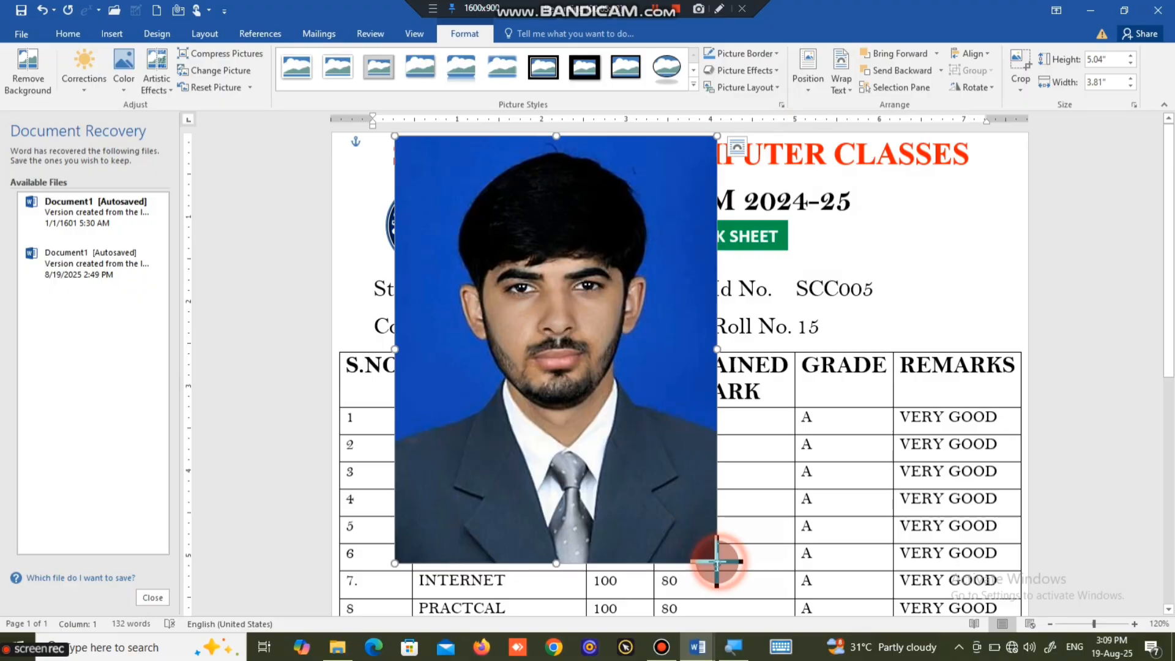
- Resize the student photo to about 1.65 by 1.25 inches and position it above the REMARKS column, beside the student details
drag(717, 562, 970, 273)
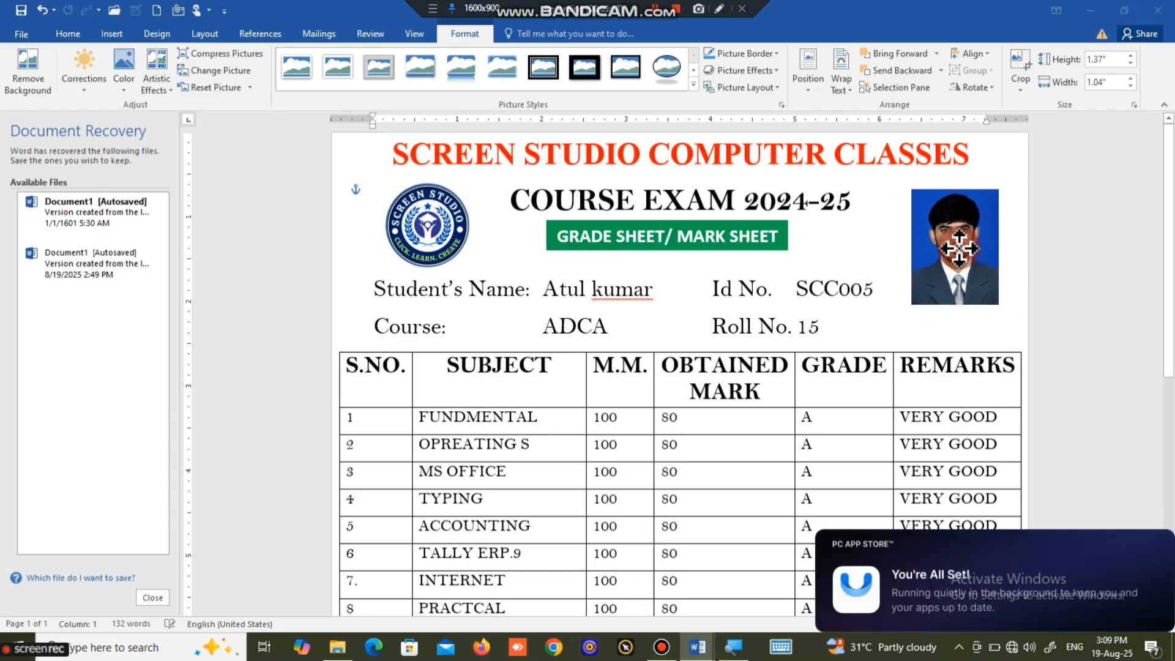
drag(960, 248, 964, 258)
drag(914, 316, 897, 337)
drag(943, 279, 946, 264)
click(738, 336)
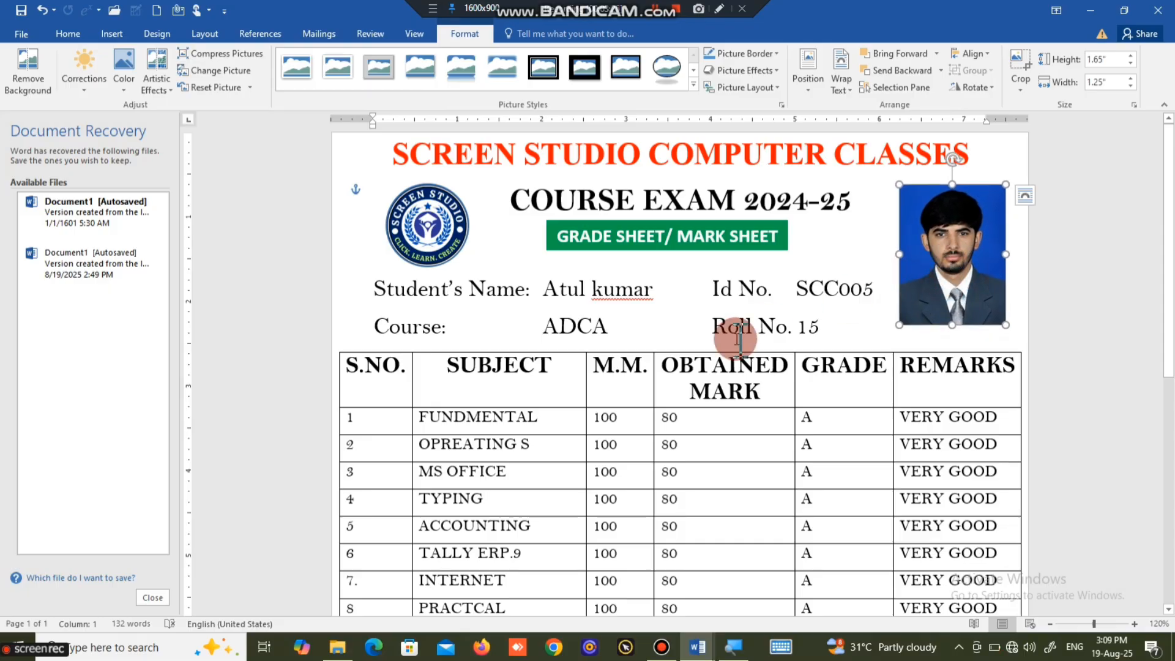
- Review the marksheet layout from the header logo and photo down to the attendance table
scroll(737, 337, down, 3)
scroll(737, 337, up, 1)
scroll(737, 337, down, 3)
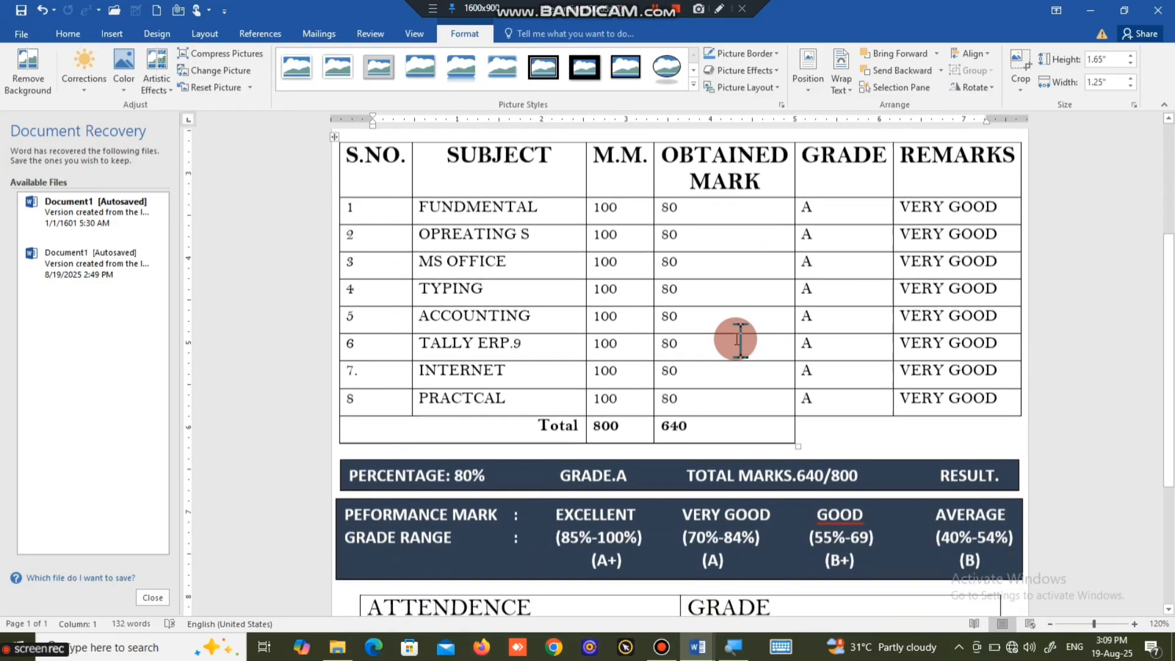
ctrl+scroll(734, 335, down, 4)
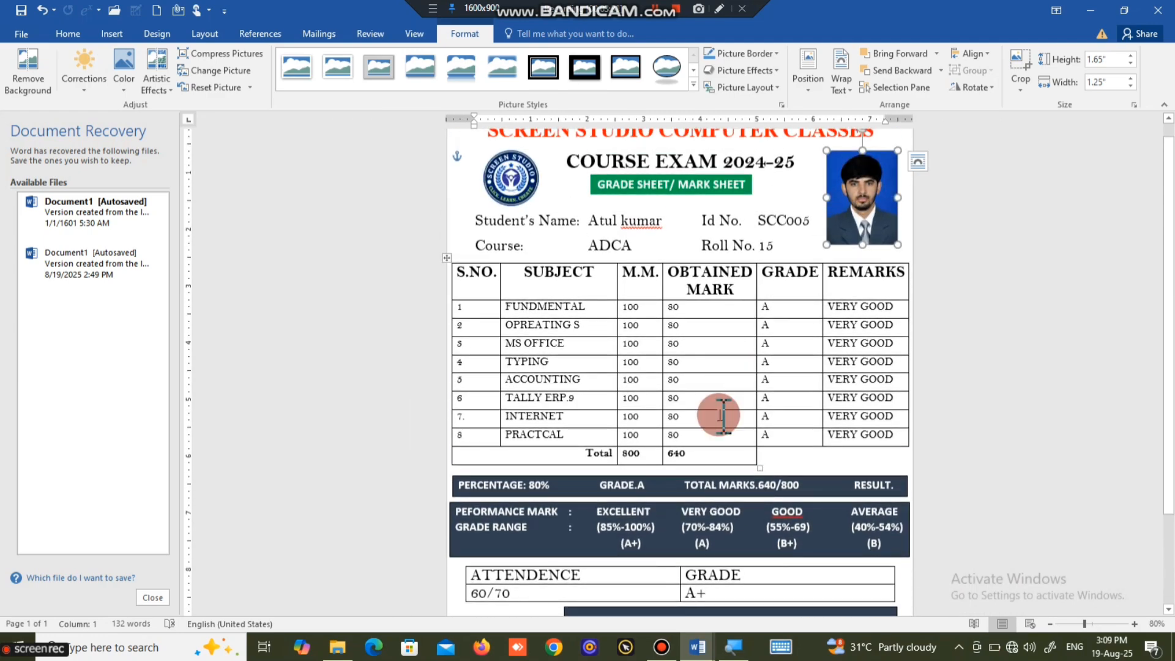
scroll(717, 254, up, 1)
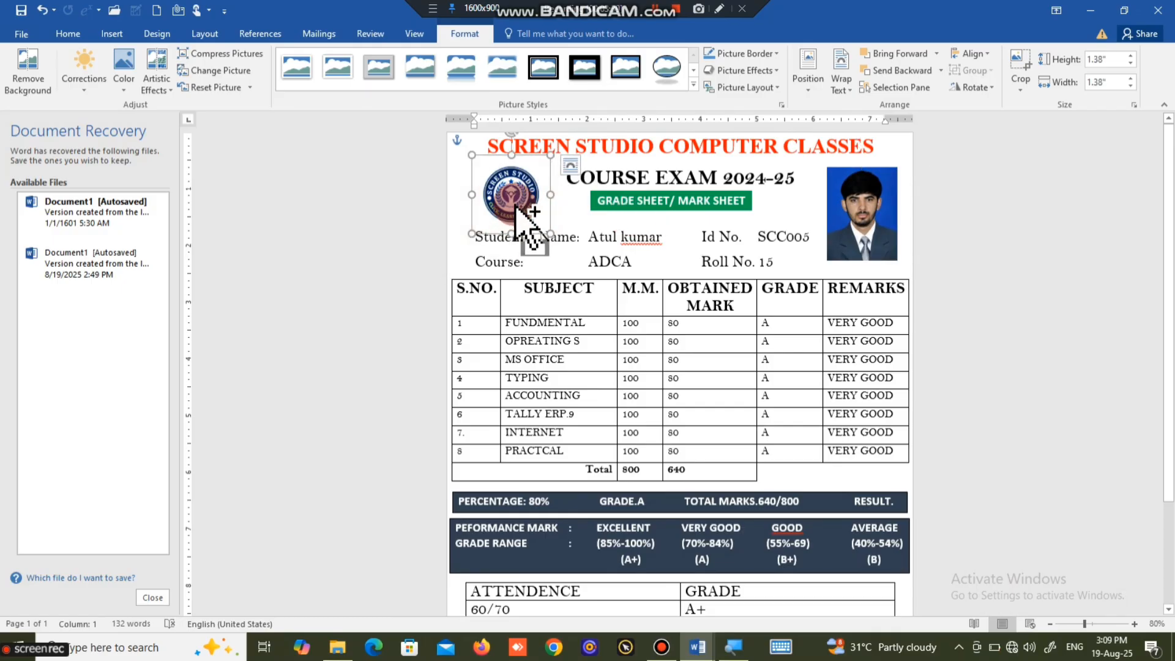
key(ctrl)
scroll(527, 204, up, 4)
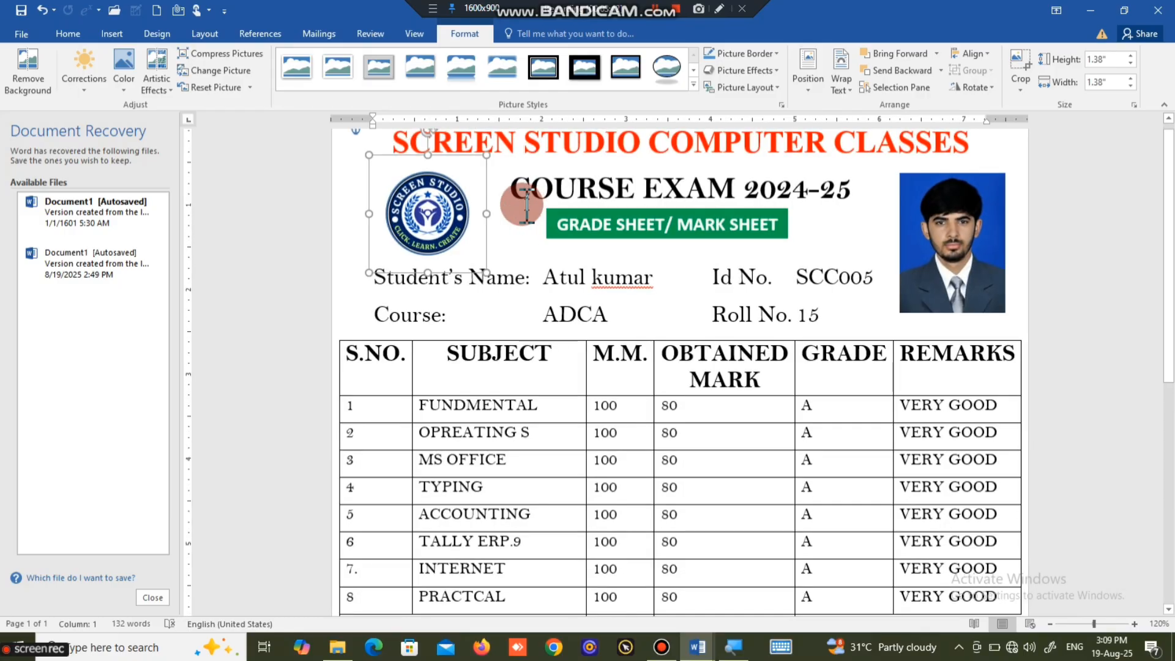
scroll(482, 202, up, 1)
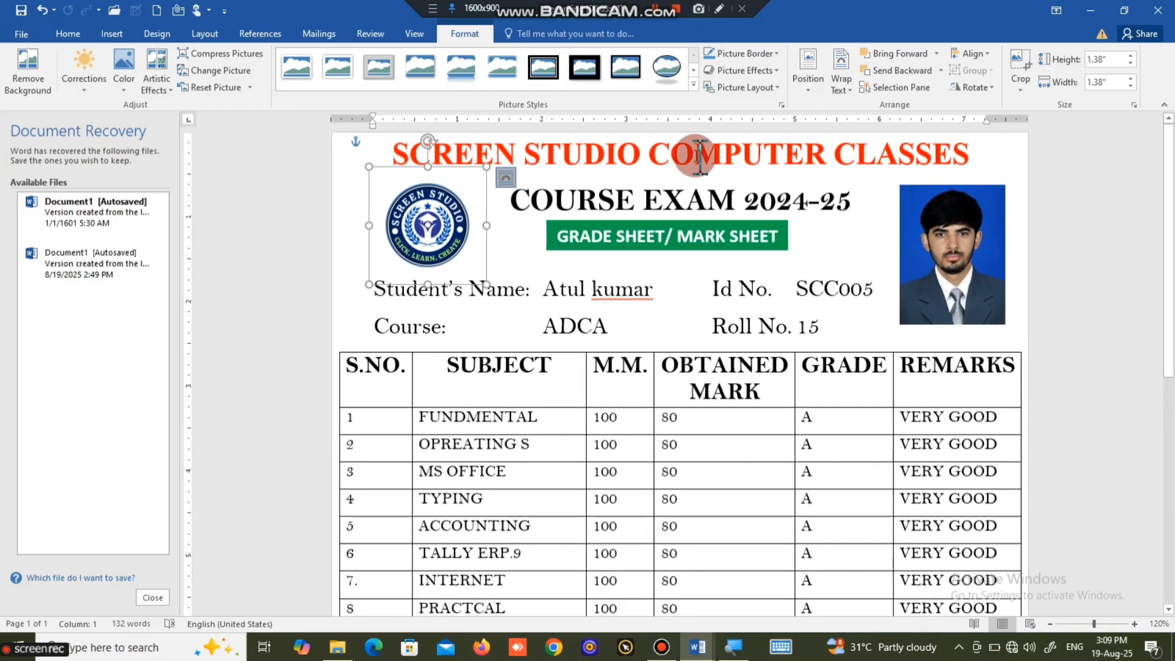
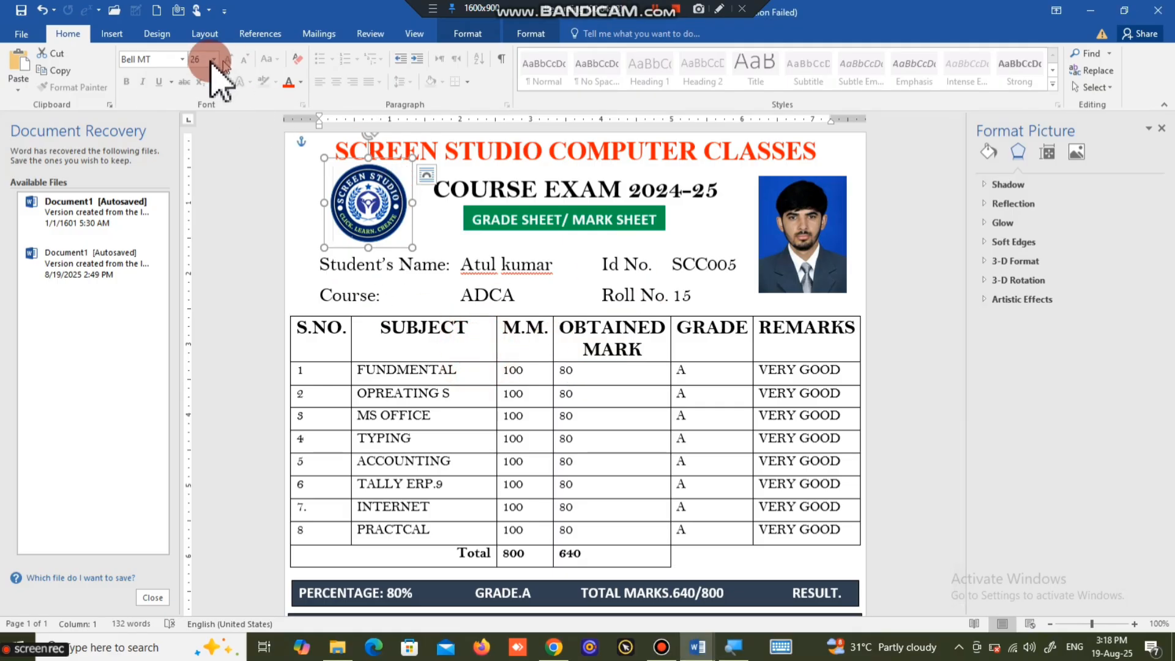
click(153, 35)
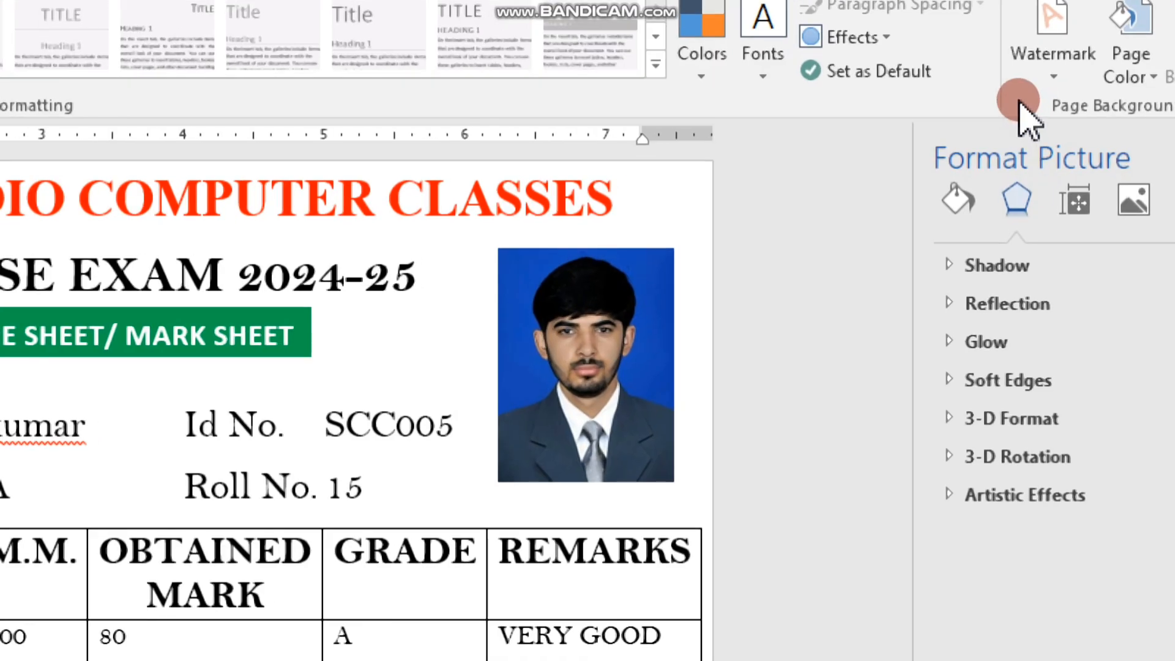
click(1028, 91)
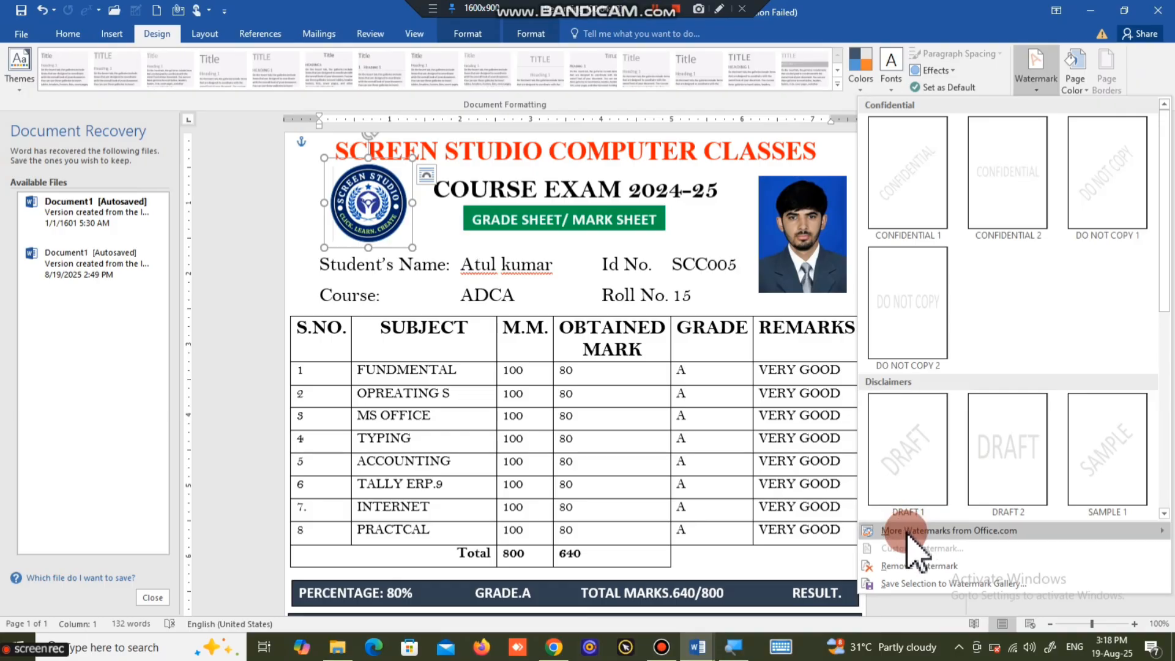
mouse_move(915, 531)
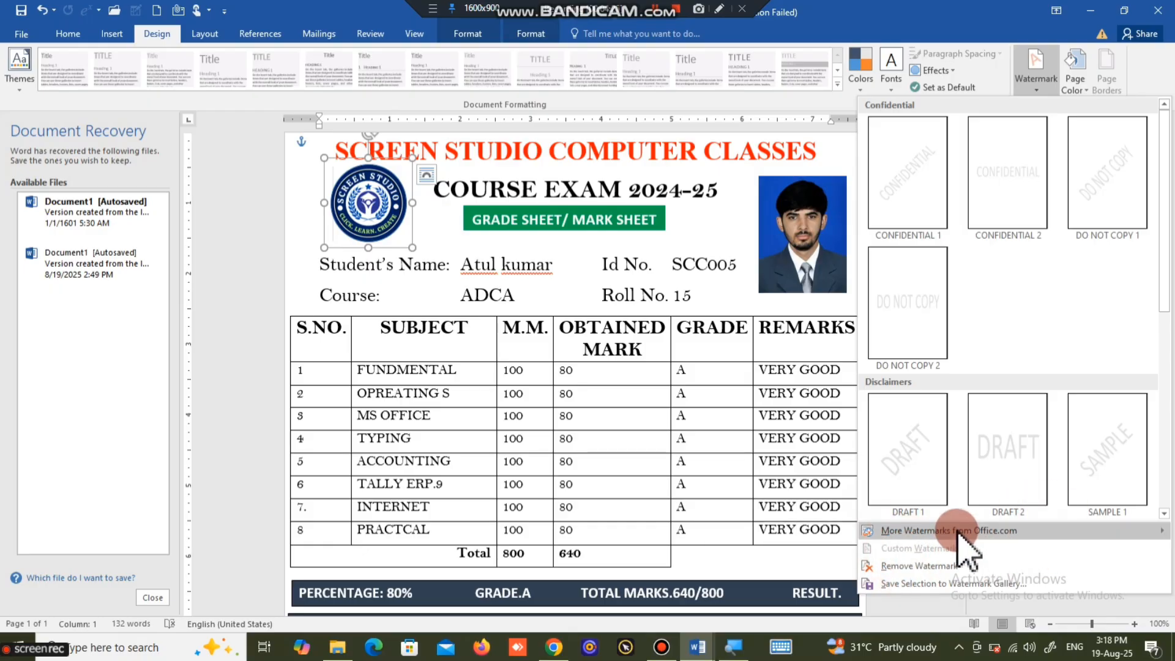
mouse_move(958, 531)
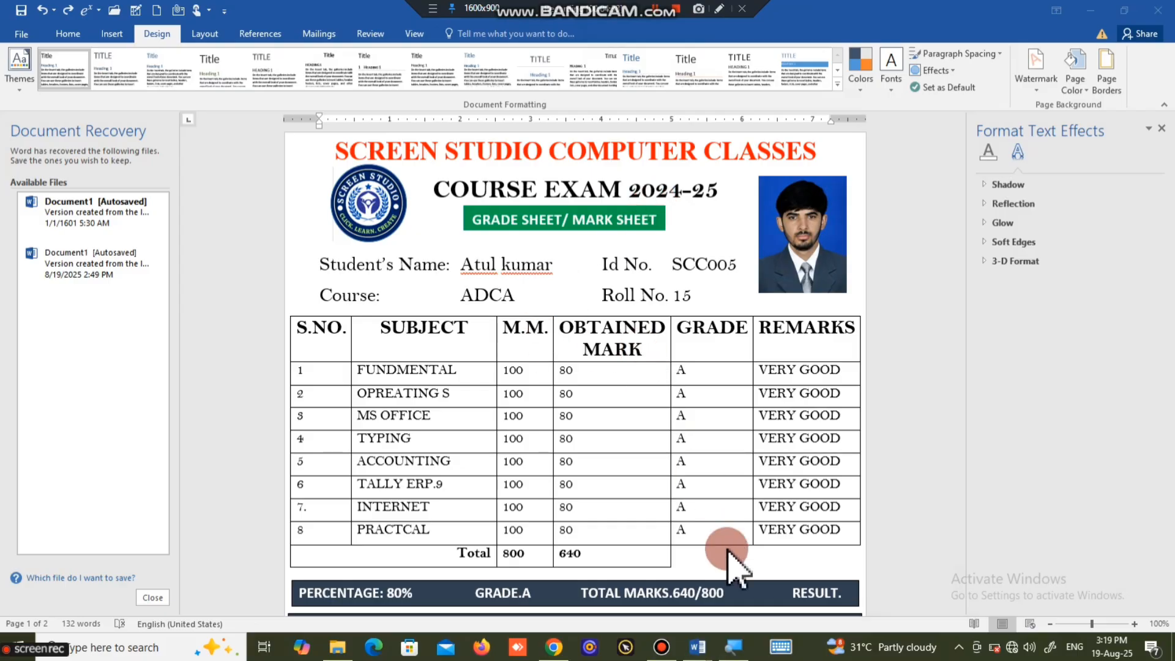
- Place the cursor after Director Sign and choose a custom picture watermark for the page
click(875, 456)
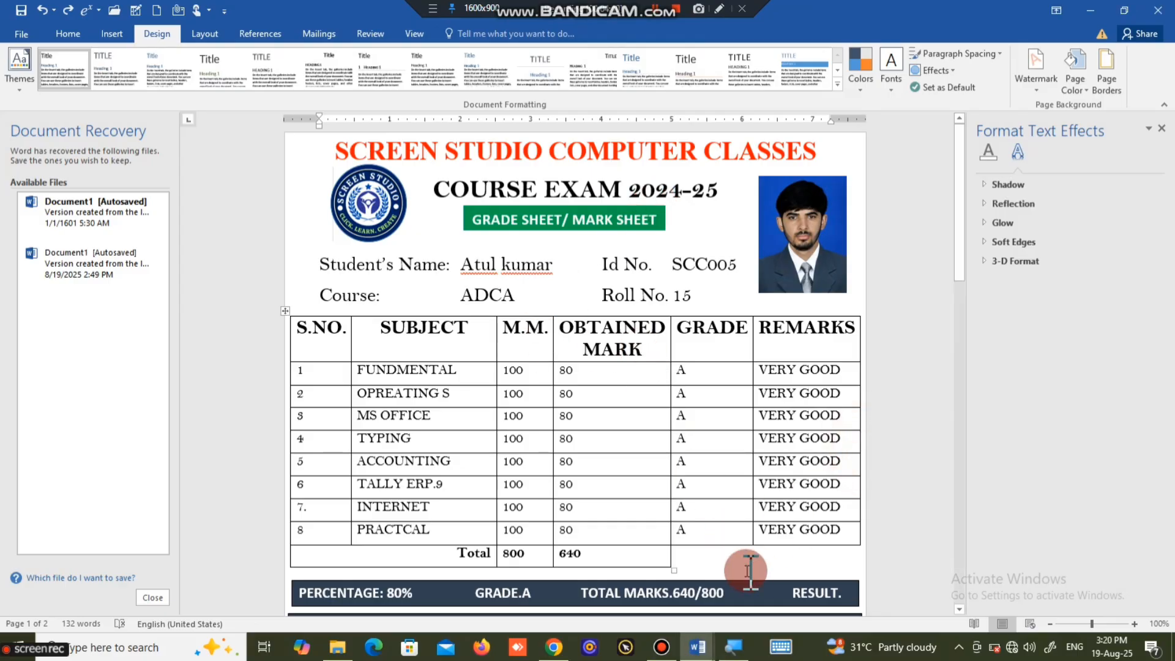
scroll(748, 563, down, 4)
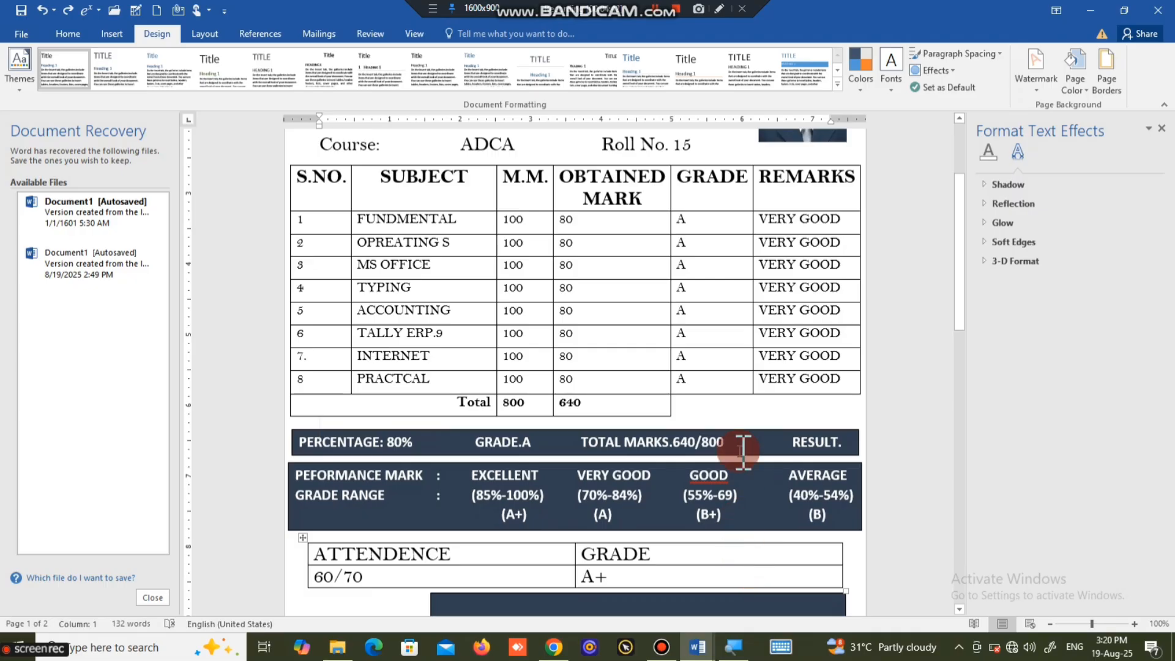
scroll(743, 490, down, 10)
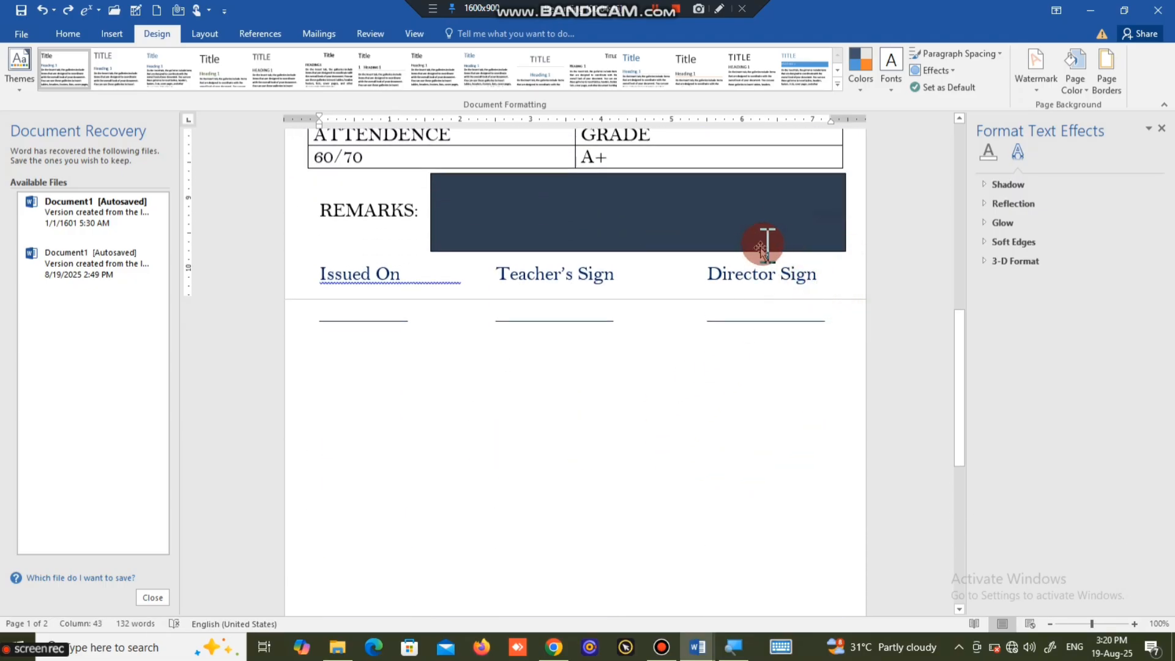
click(1044, 61)
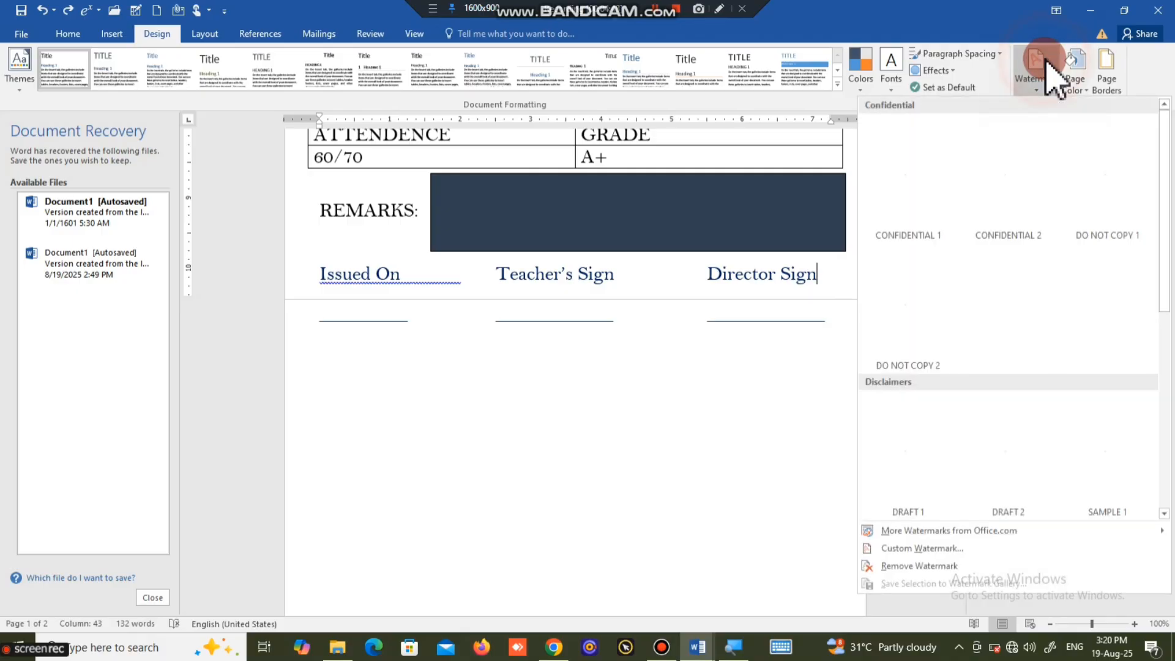
click(918, 548)
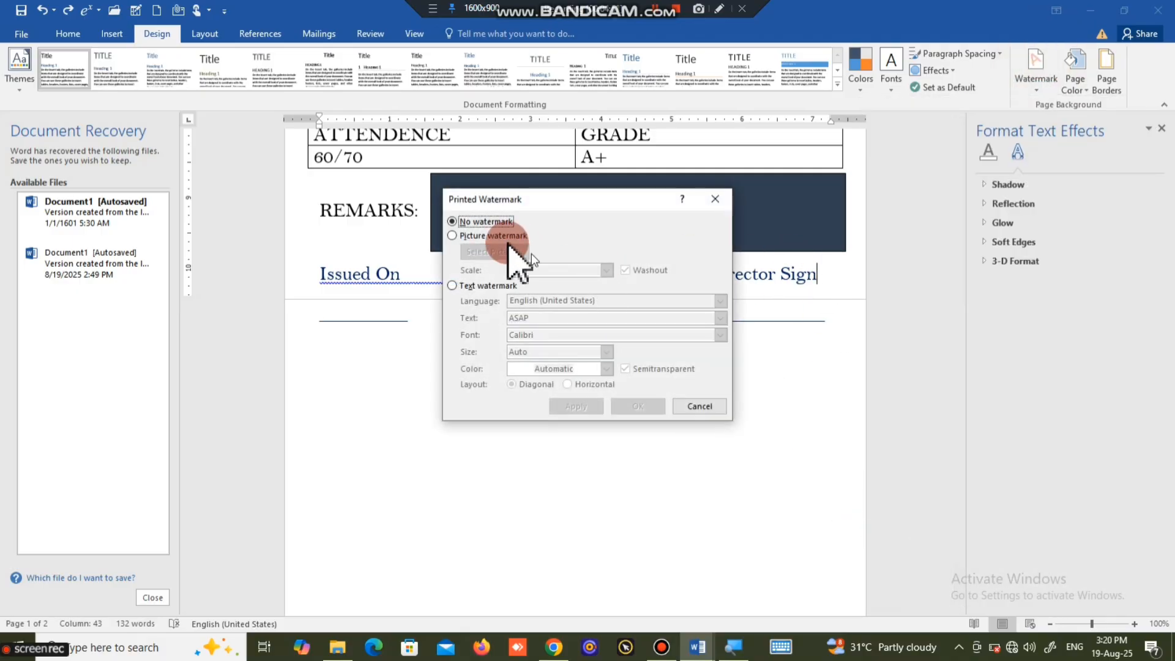
click(470, 236)
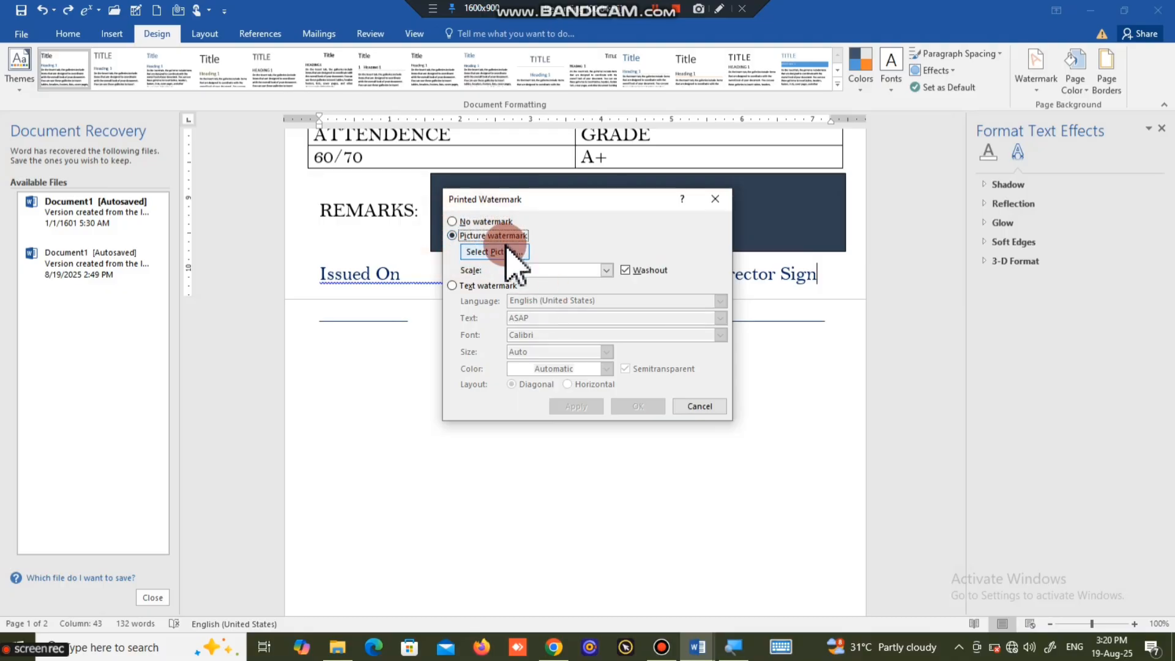
- Use cropped_circle_image from the Desktop as the picture watermark with Auto scale and Washout, working offline
click(497, 251)
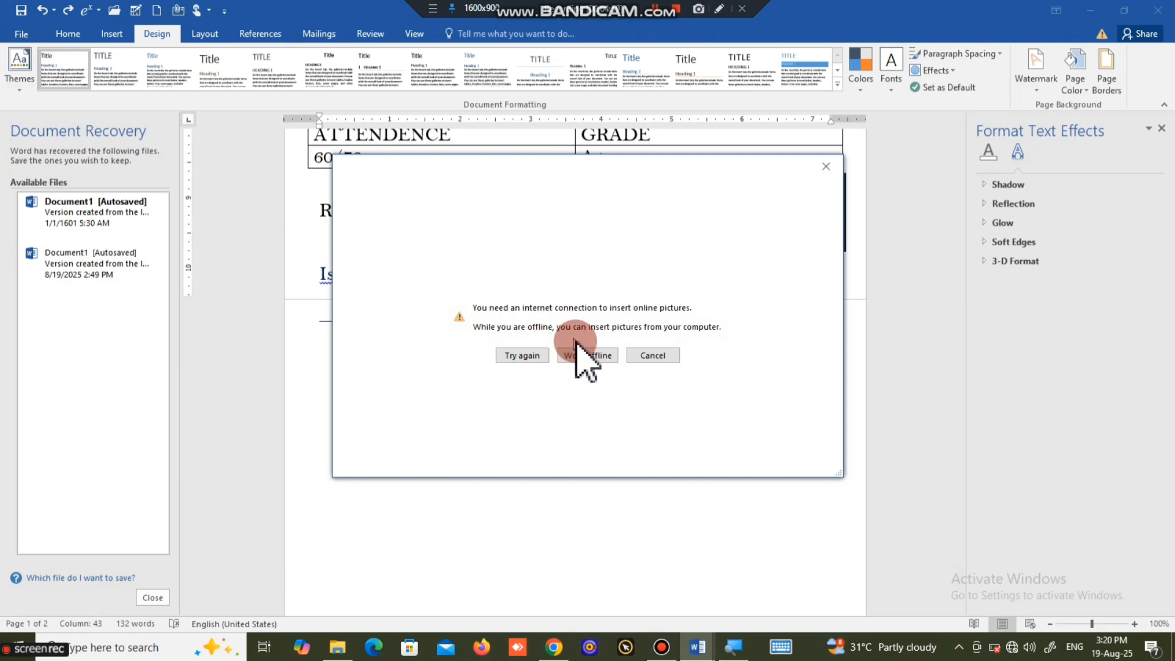
click(580, 354)
click(503, 252)
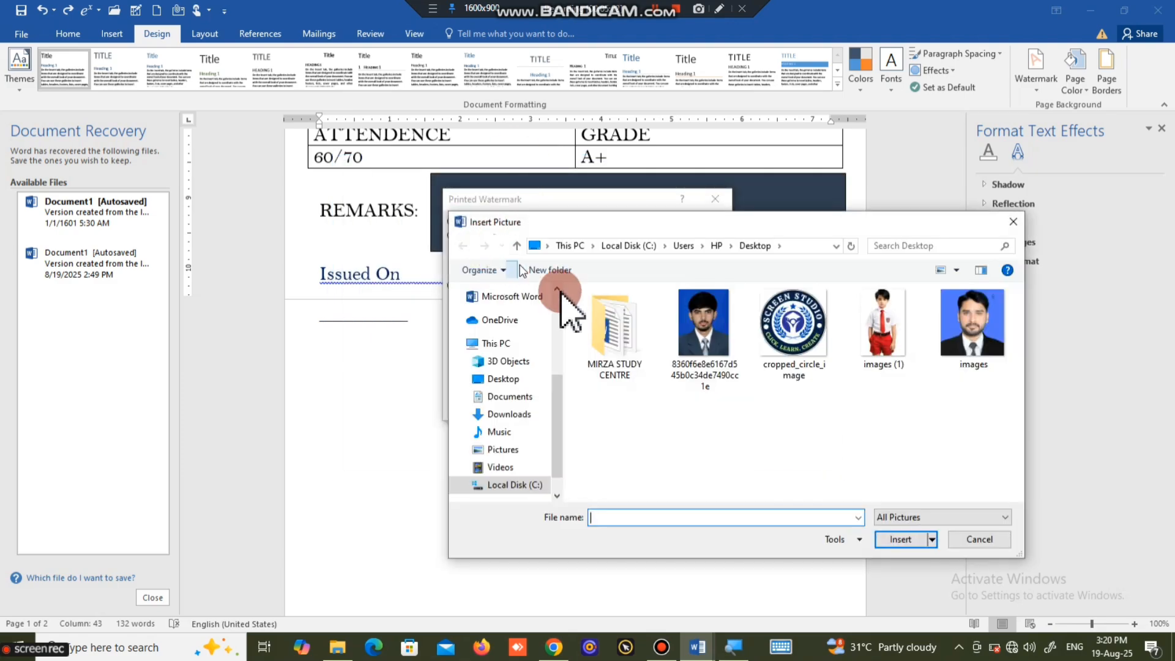
click(802, 355)
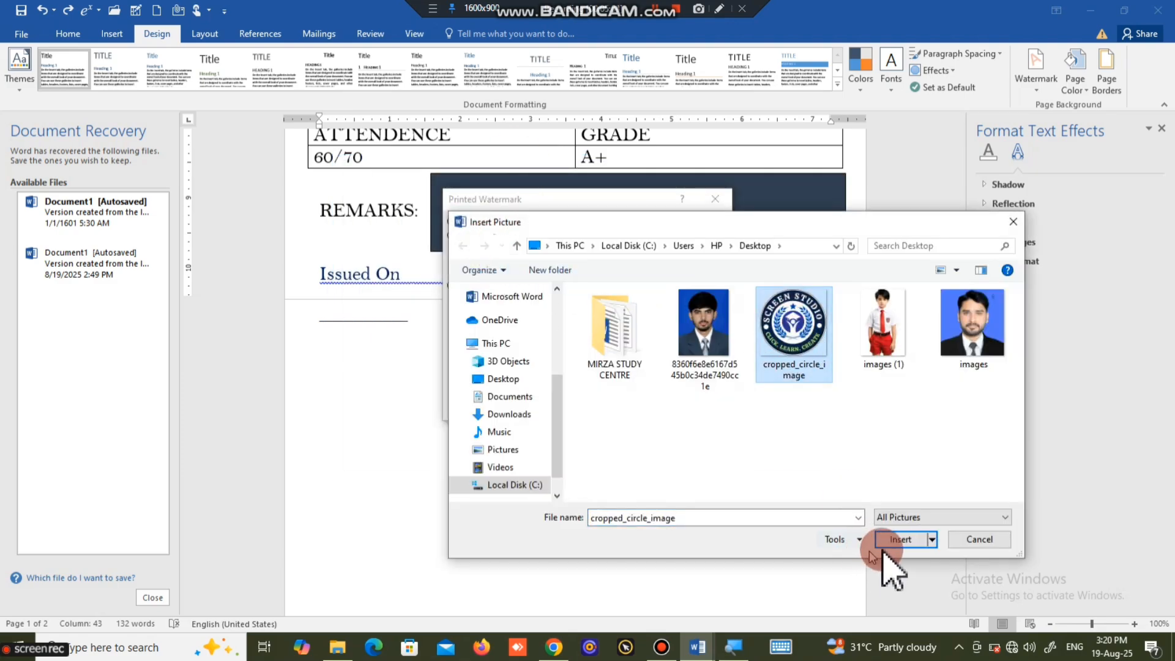
click(898, 539)
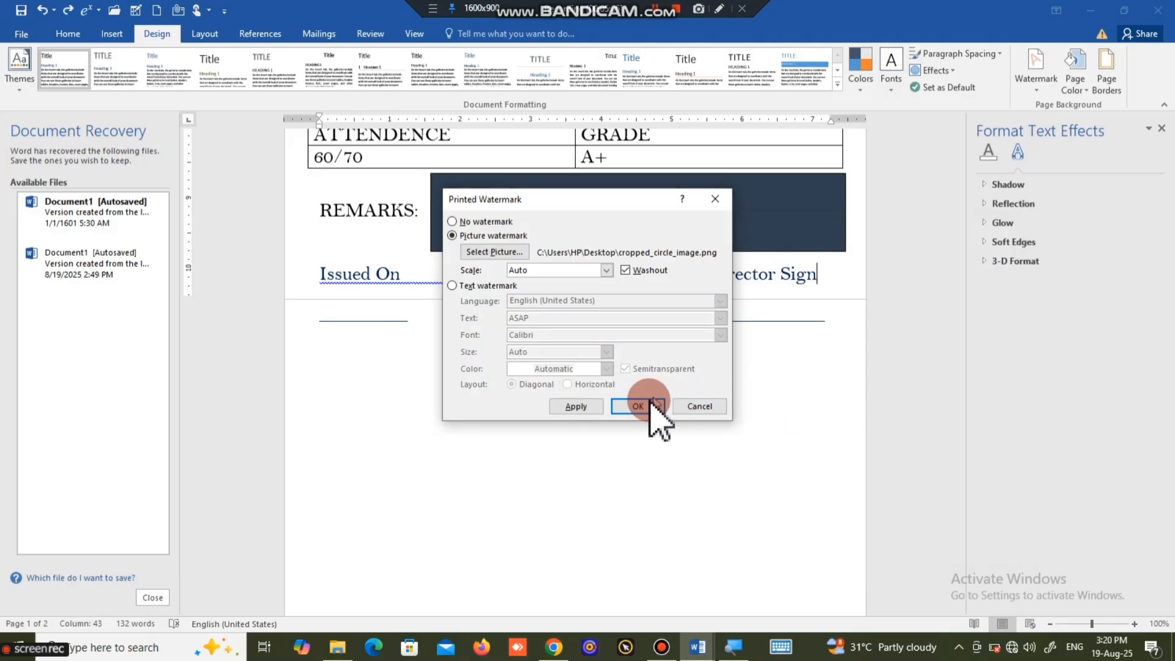
click(639, 407)
scroll(663, 319, up, 6)
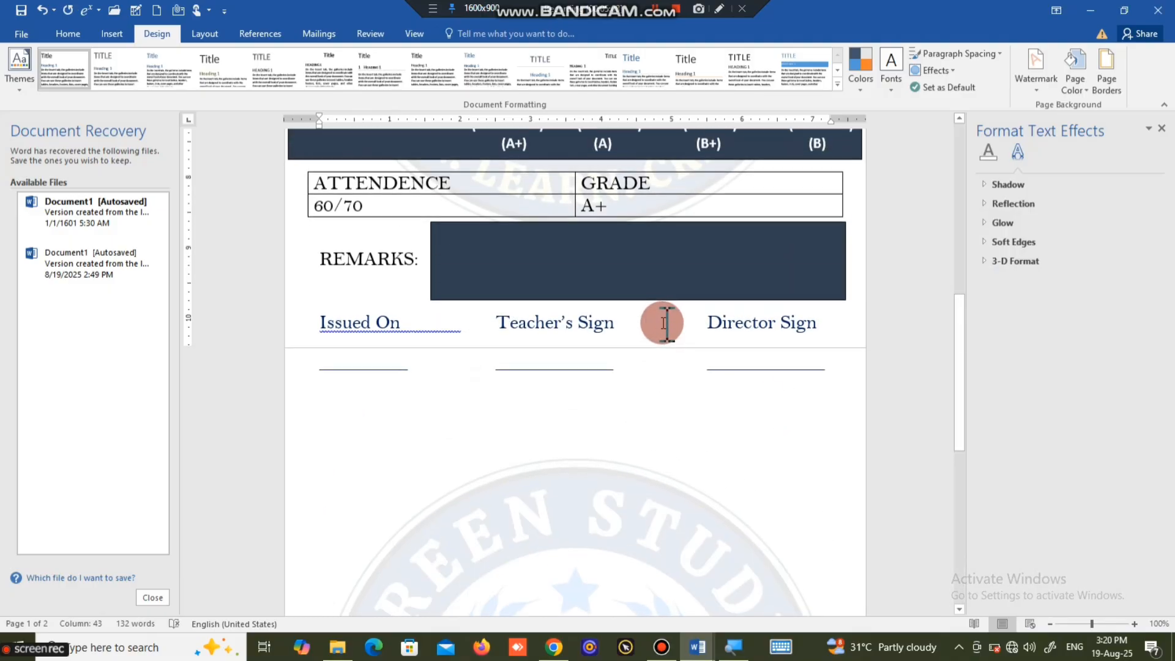
scroll(663, 319, up, 3)
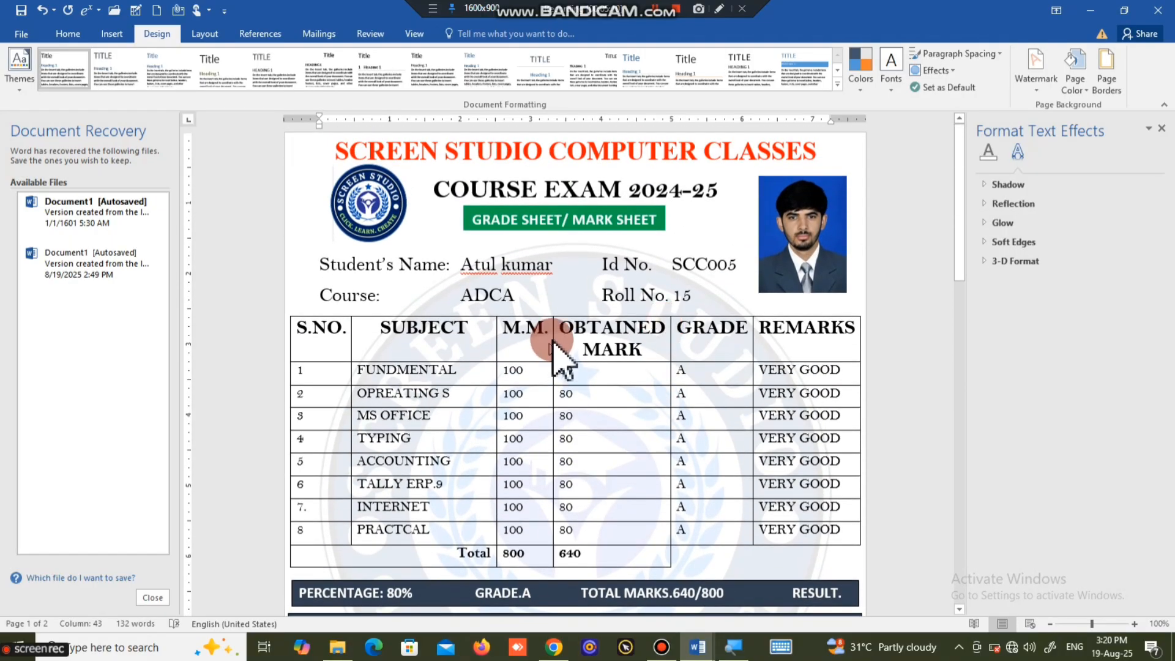
ctrl+scroll(586, 331, up, 4)
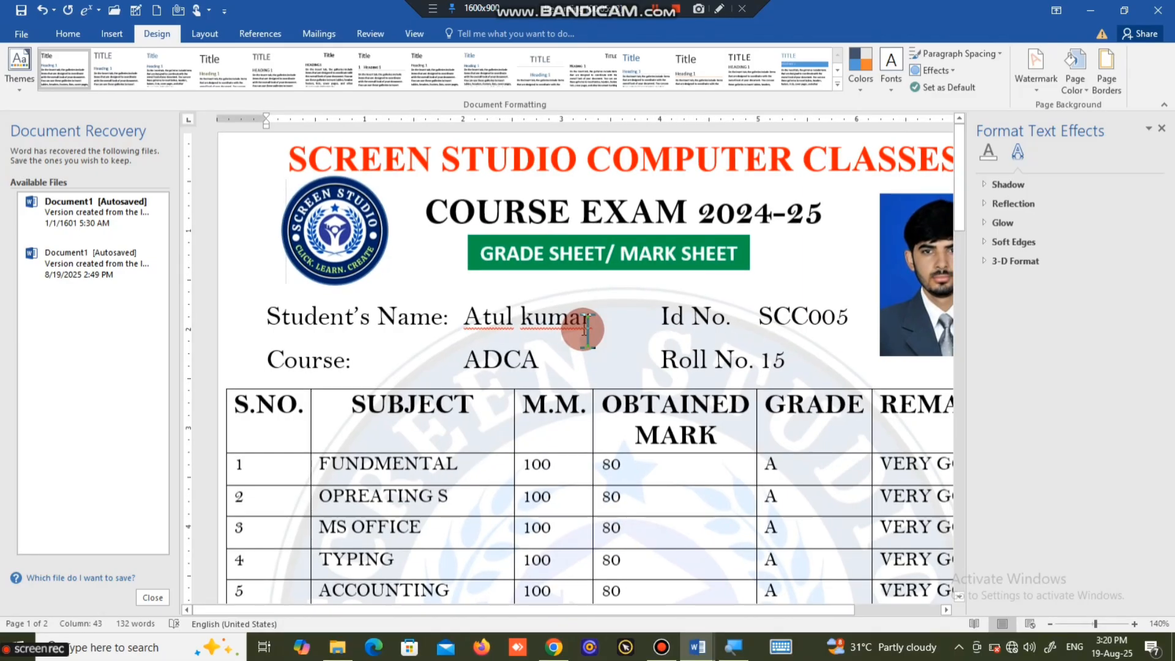
scroll(586, 329, down, 5)
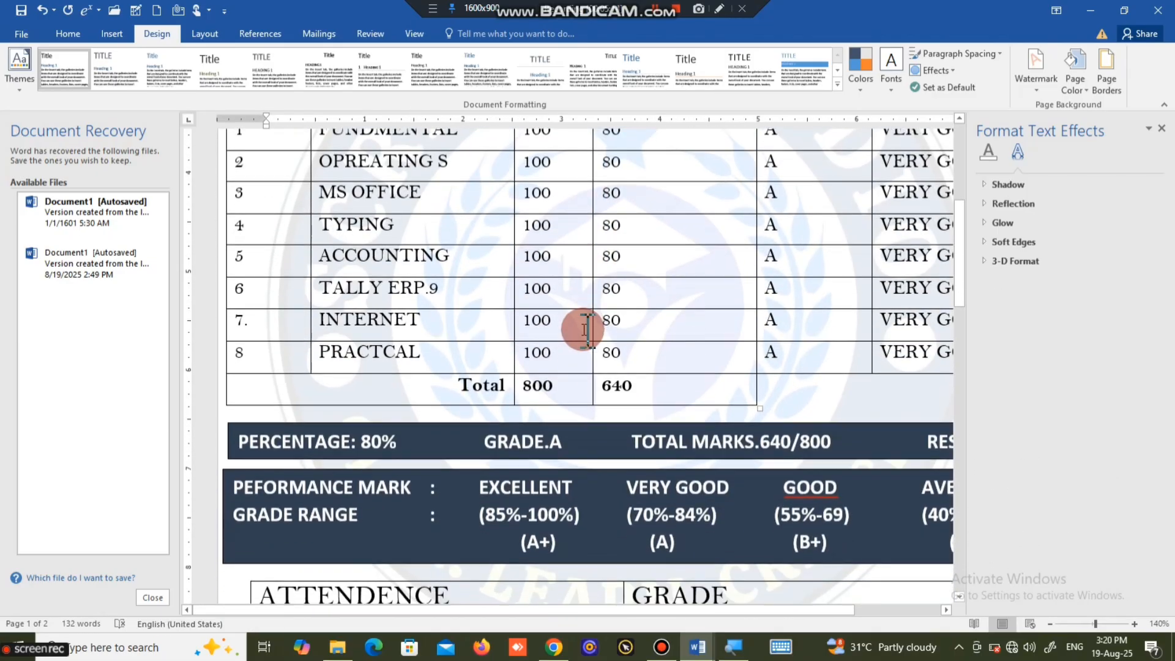
scroll(586, 331, down, 2)
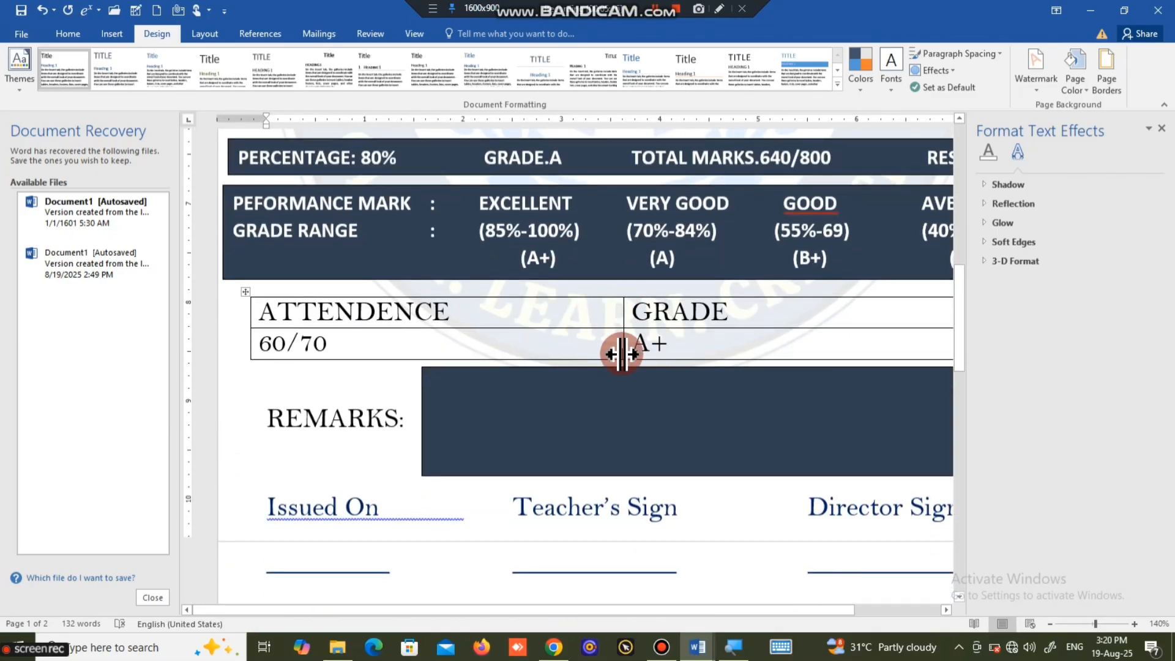
- Remove the empty line above Issued On to pull the signature lines onto page one, and shorten the REMARKS box to end above them
scroll(622, 354, down, 2)
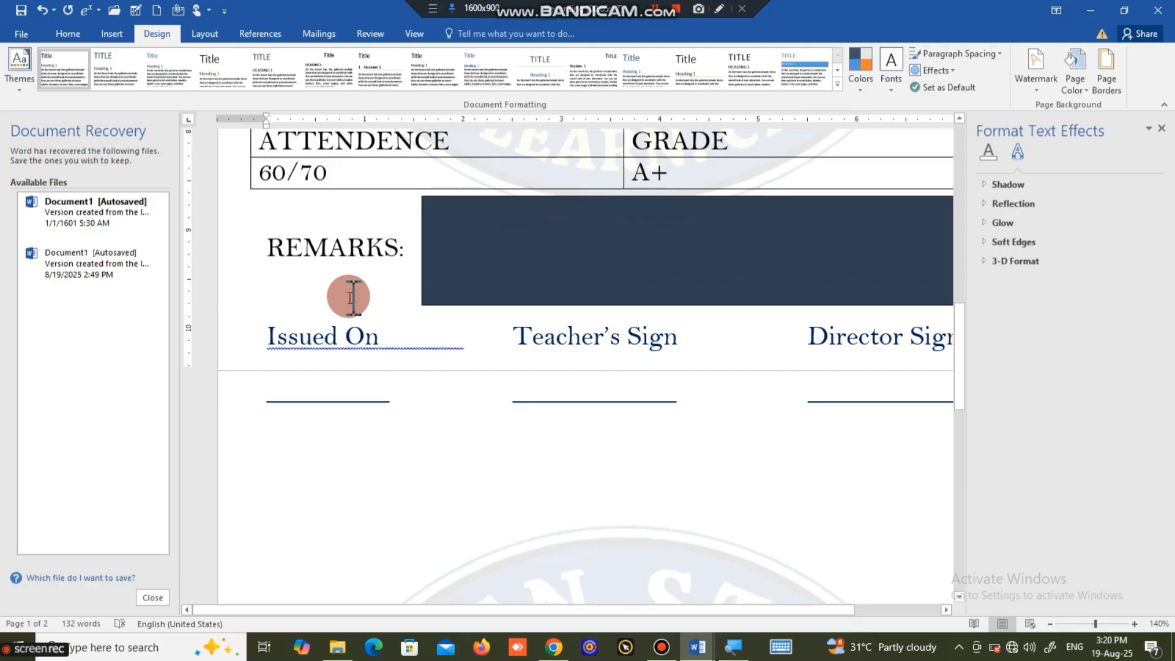
key(Delete)
scroll(349, 297, up, 3)
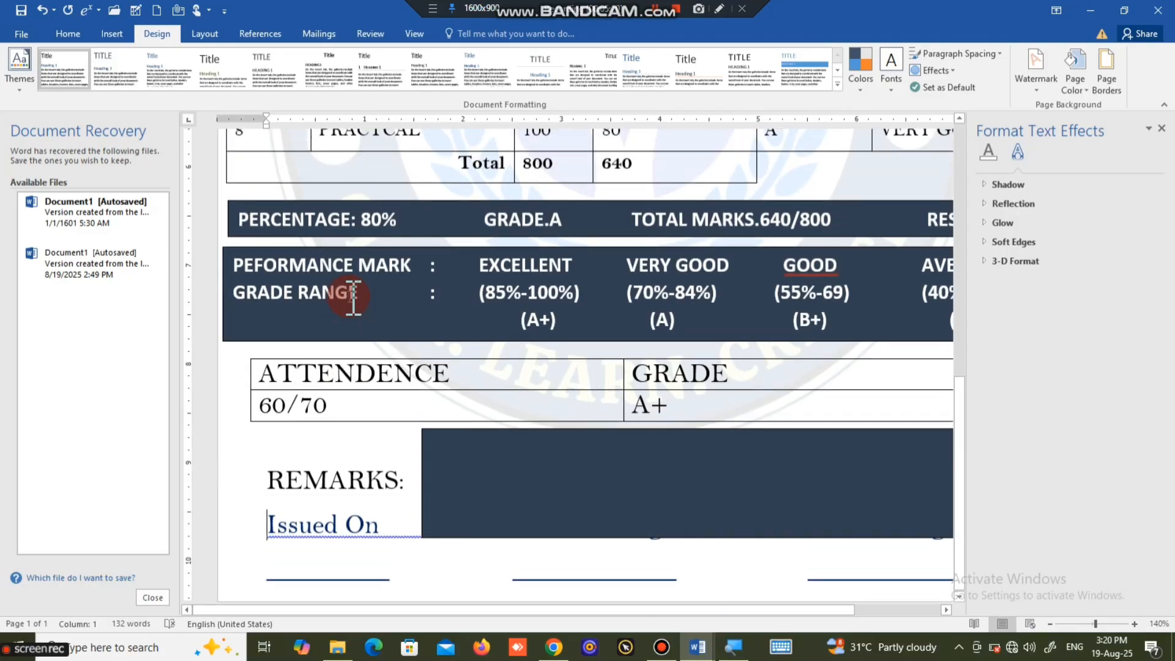
click(468, 479)
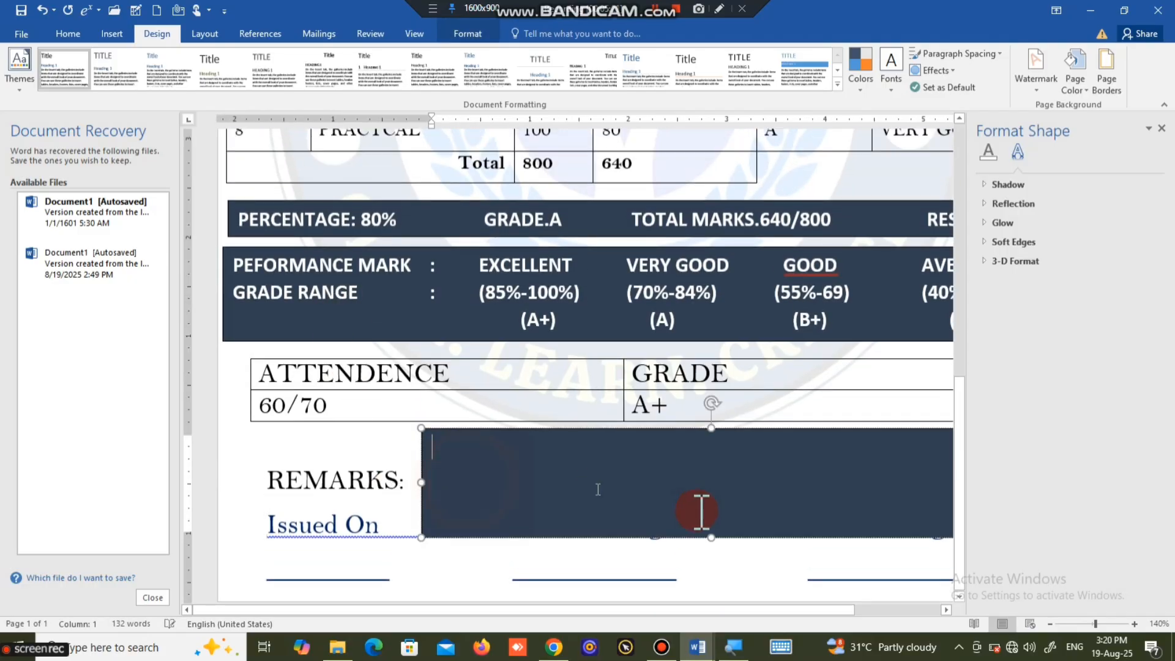
drag(709, 537, 706, 505)
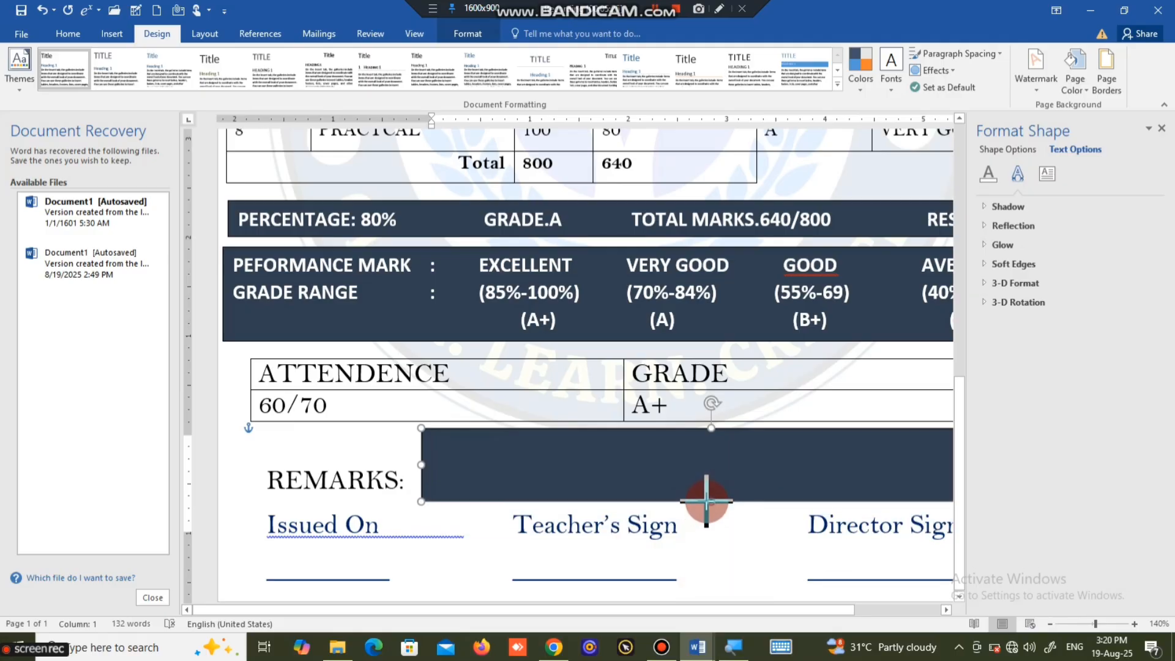
click(375, 462)
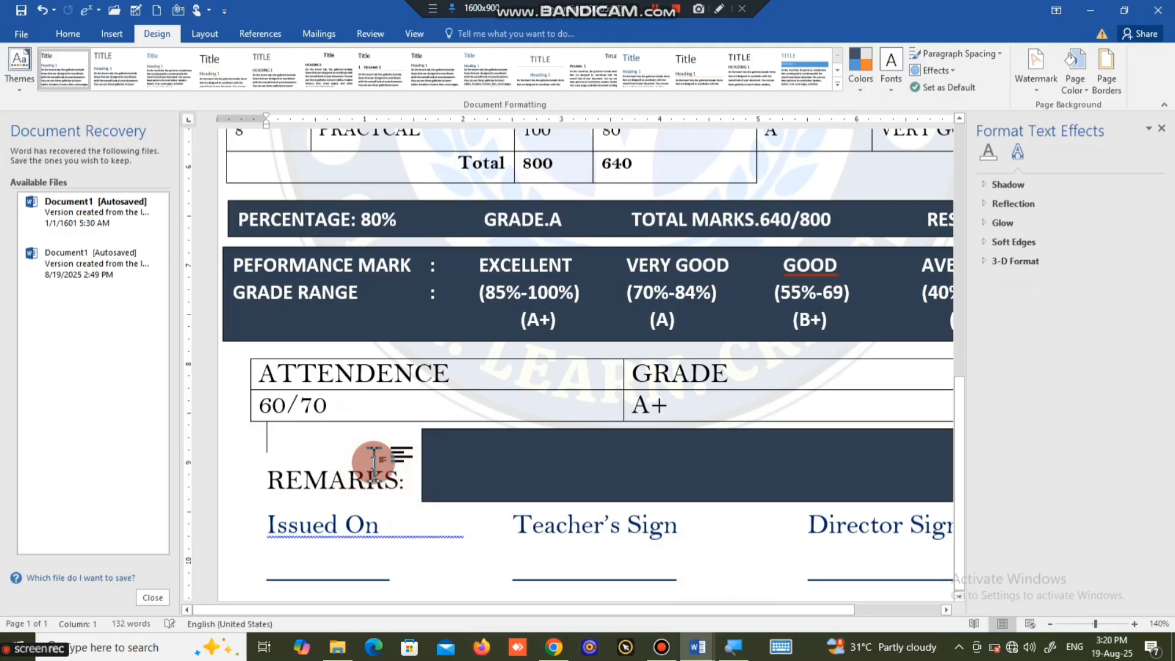
key(Delete)
key(Return)
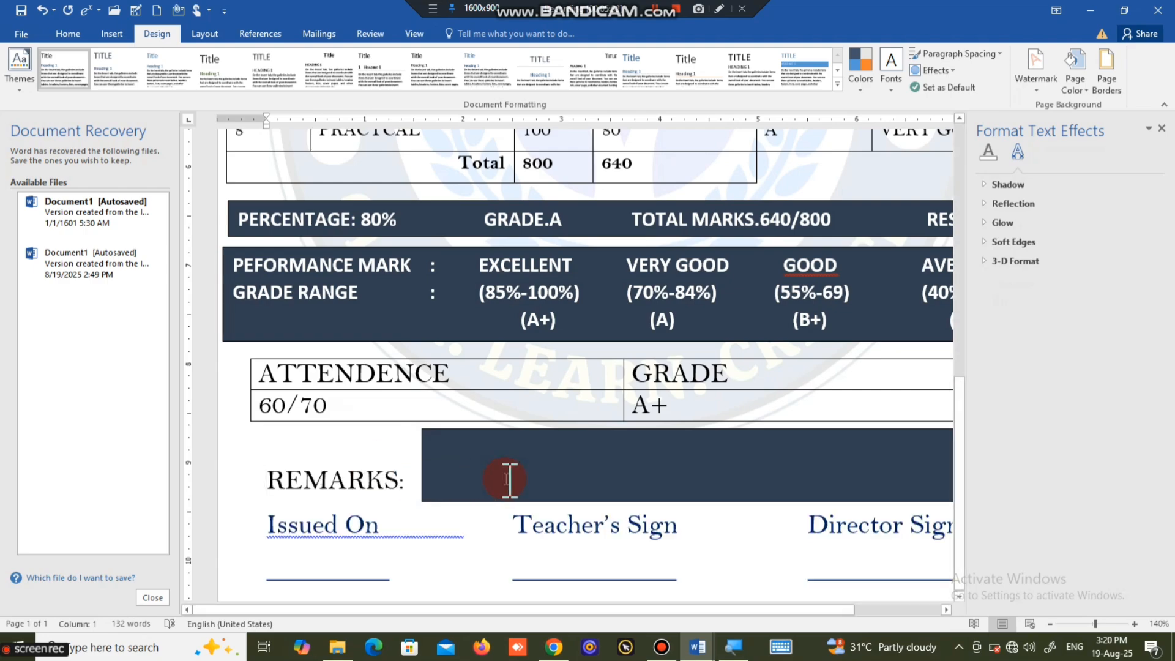
- Close the text effects settings and draw a text box with no fill, about 6.54 by 0.84 inches, around the student details
click(1161, 128)
scroll(893, 248, up, 10)
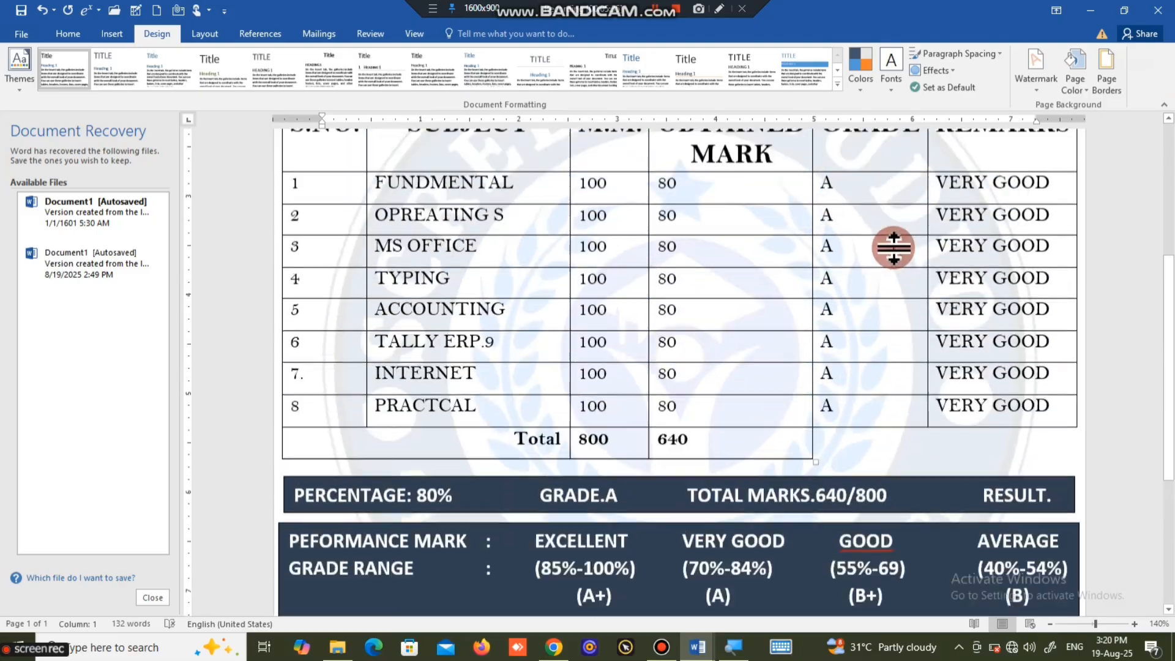
scroll(893, 248, up, 1)
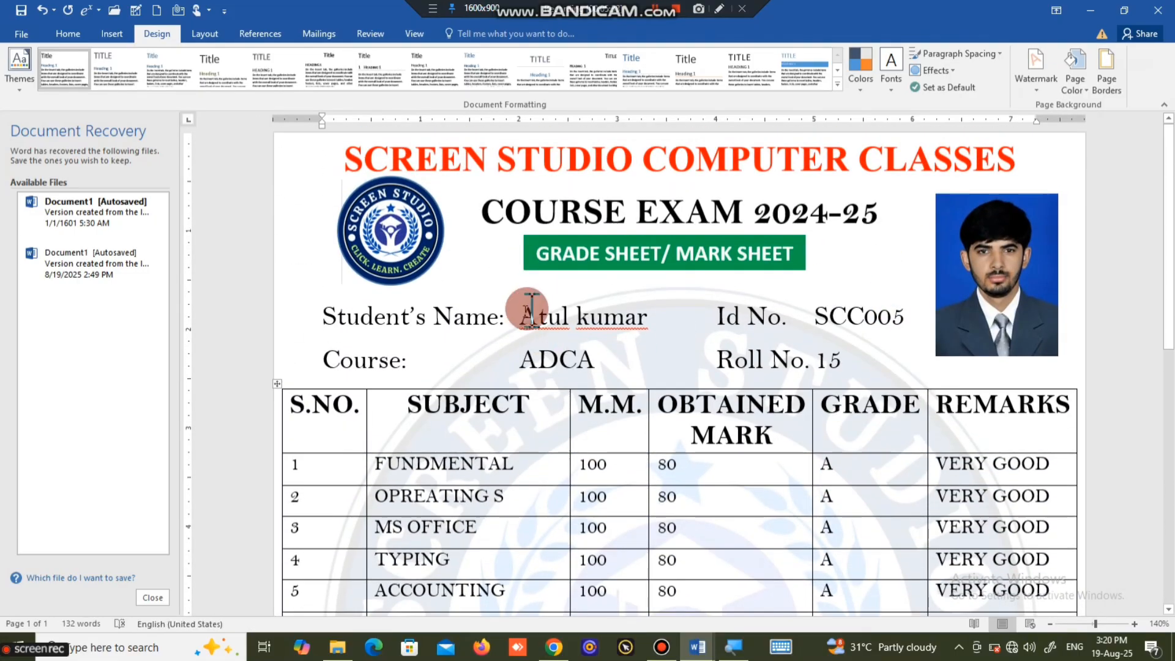
click(112, 34)
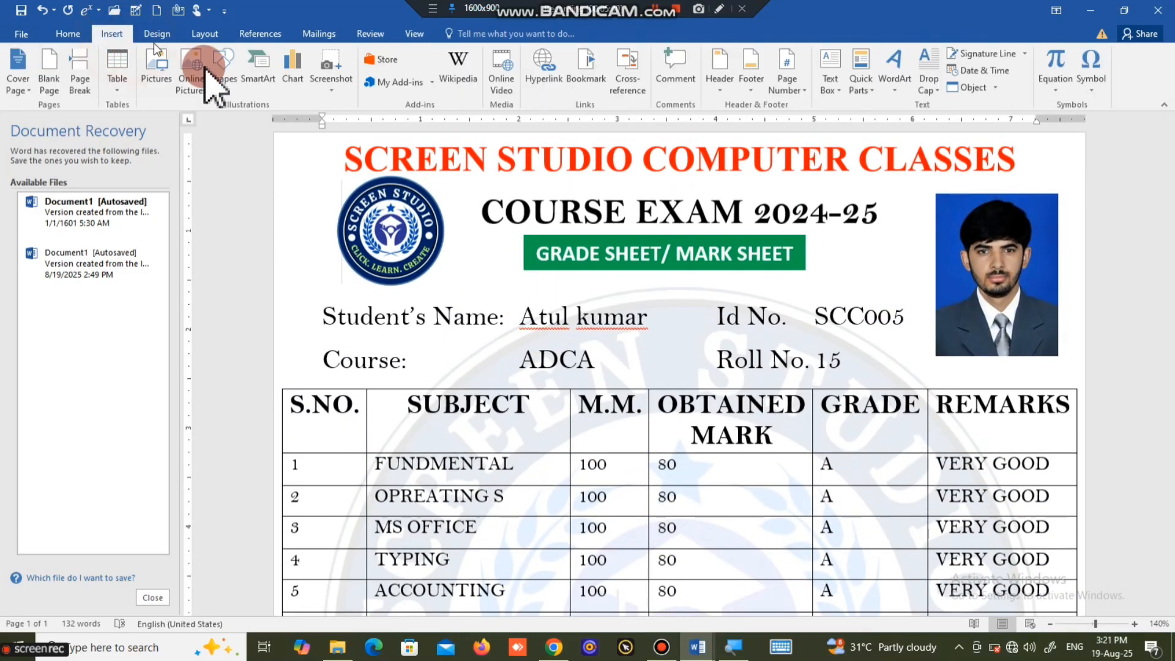
click(224, 70)
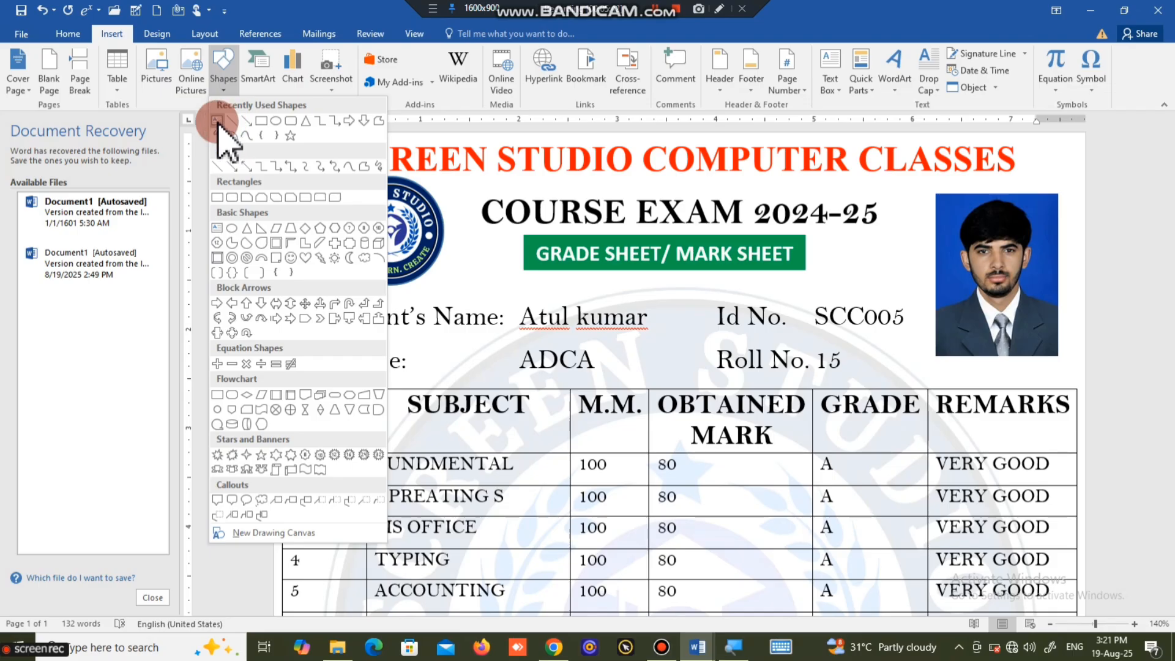
click(218, 120)
drag(282, 300, 925, 384)
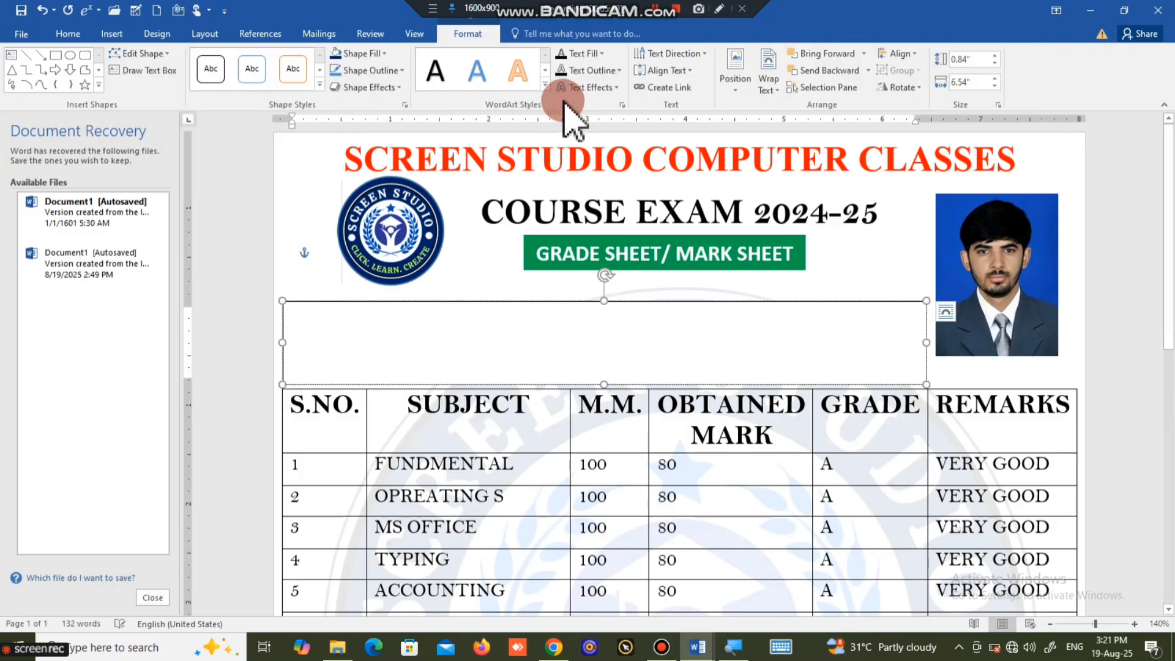
click(382, 53)
click(398, 183)
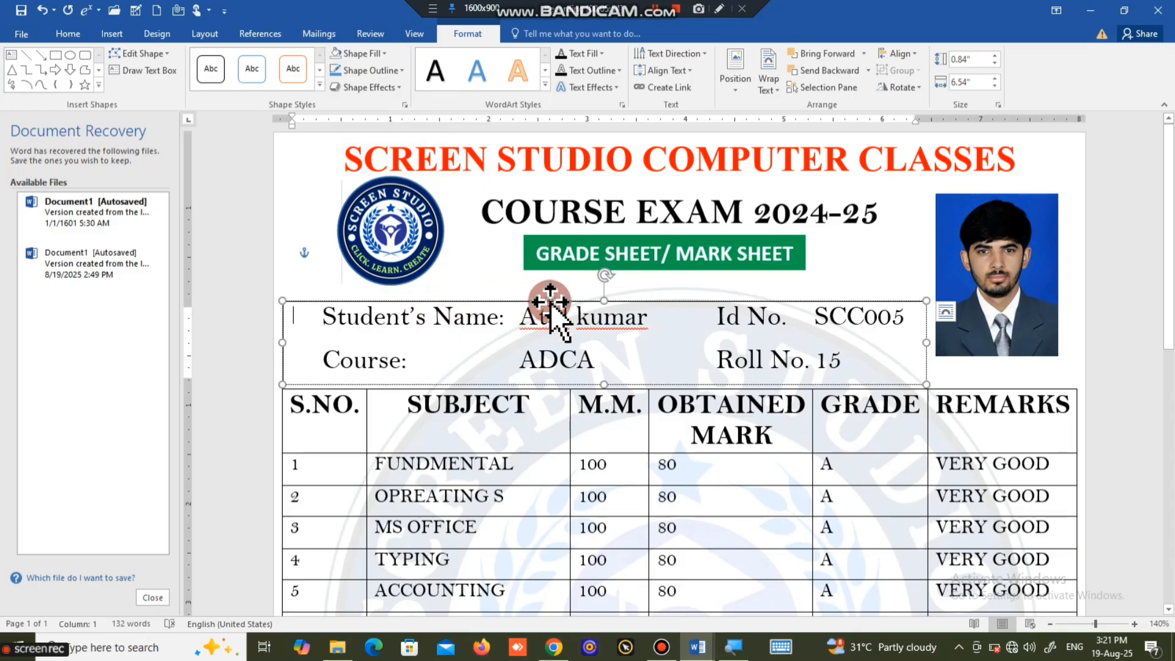
- Extend the student details box upward to a height of about 0.96 inches and place it behind the text
drag(604, 301, 604, 288)
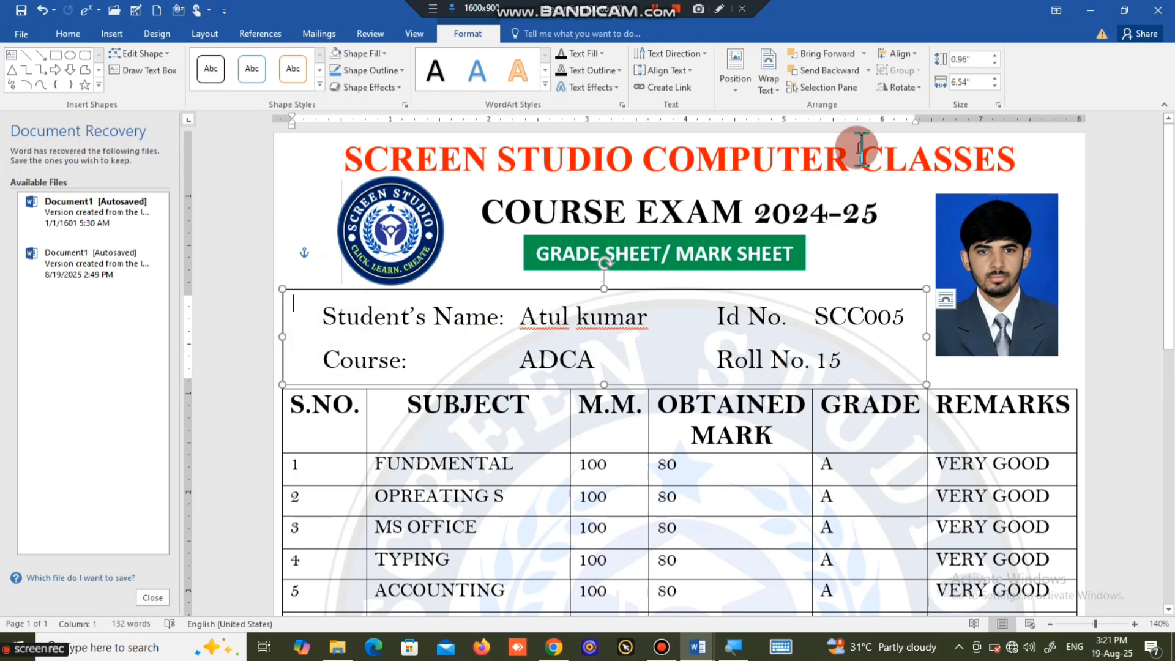
click(771, 86)
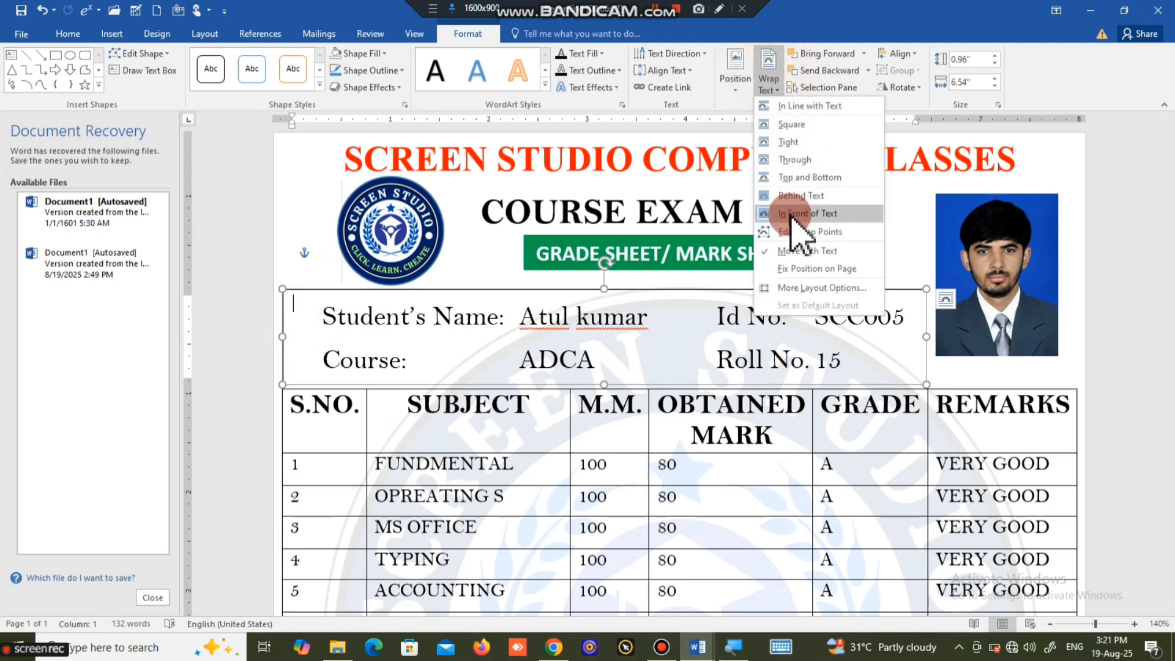
click(793, 195)
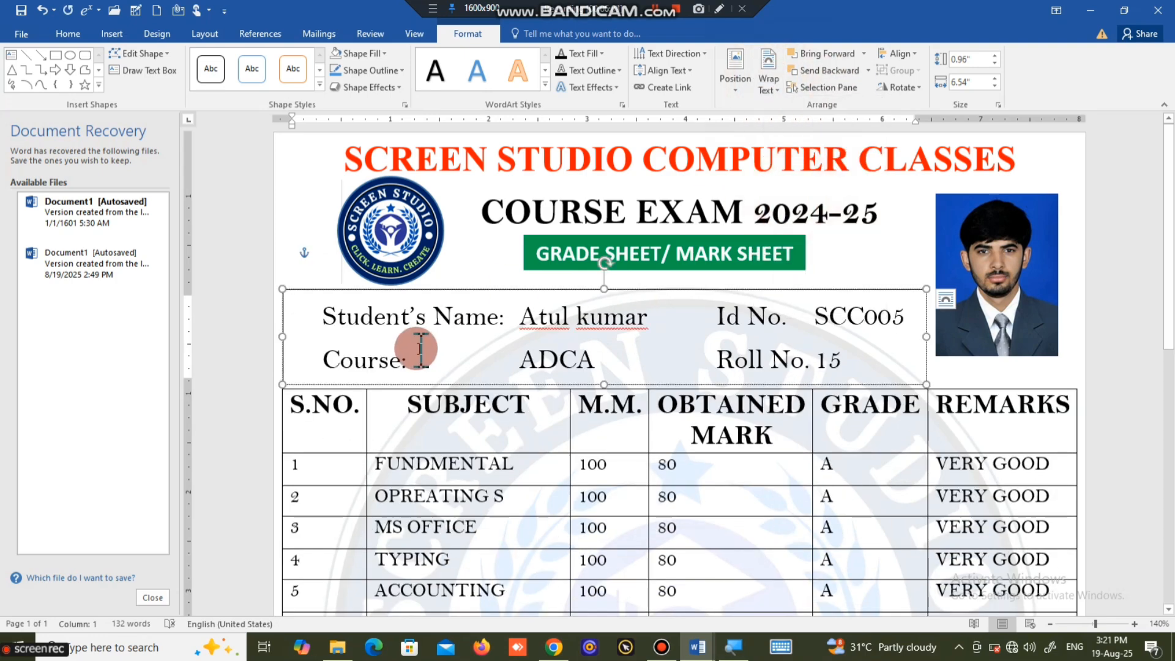
- Make both student detail lines bold, from Student's Name through Roll No
drag(321, 306, 847, 380)
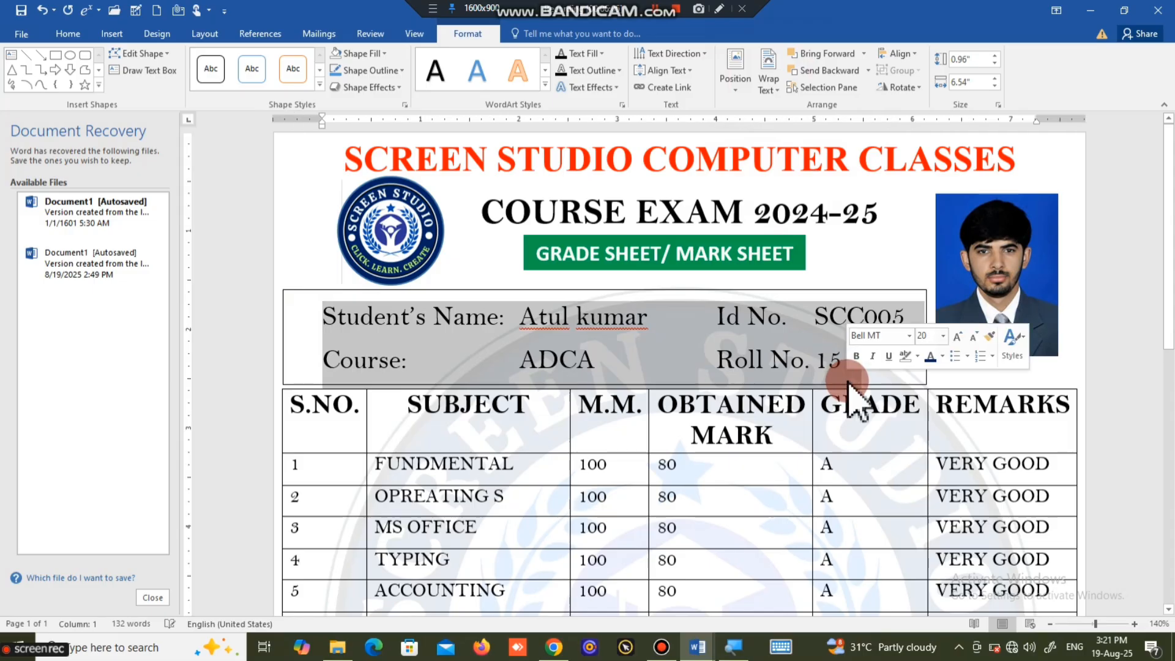
key(ctrl+b)
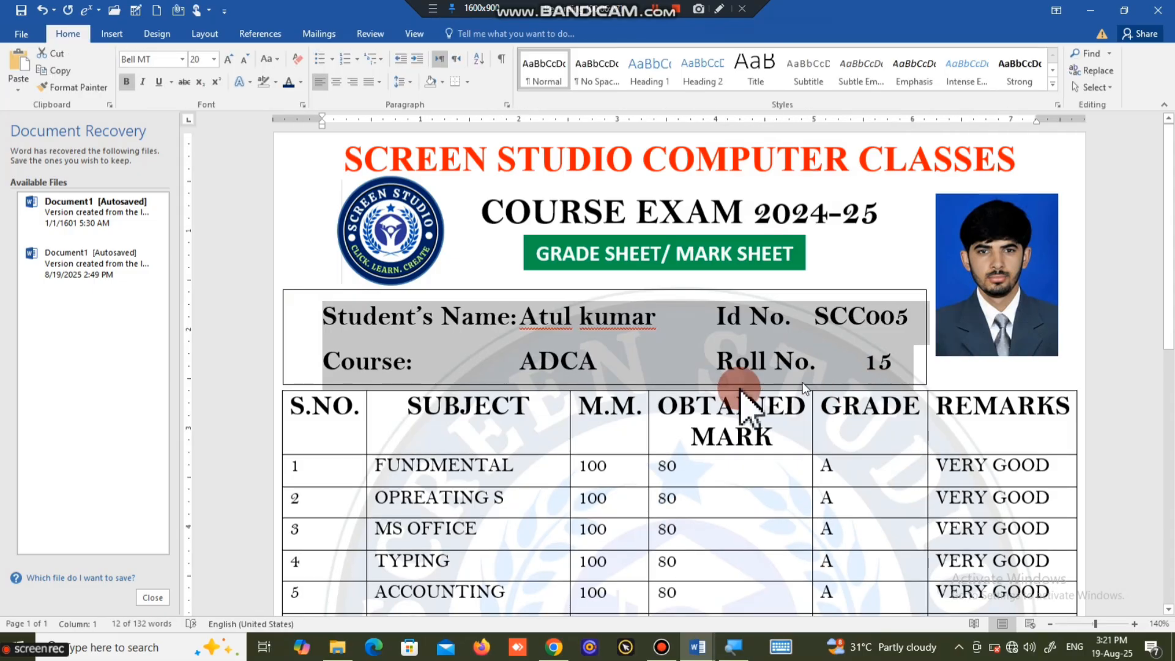
click(728, 477)
- Select the student photo beside the details box
click(1017, 344)
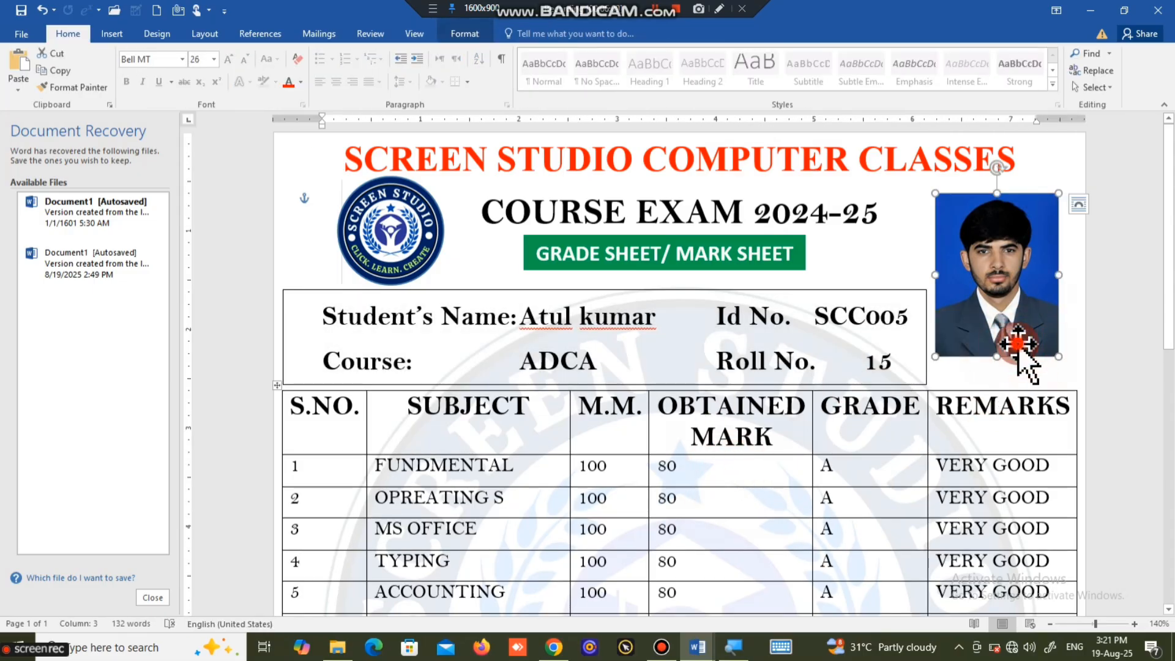